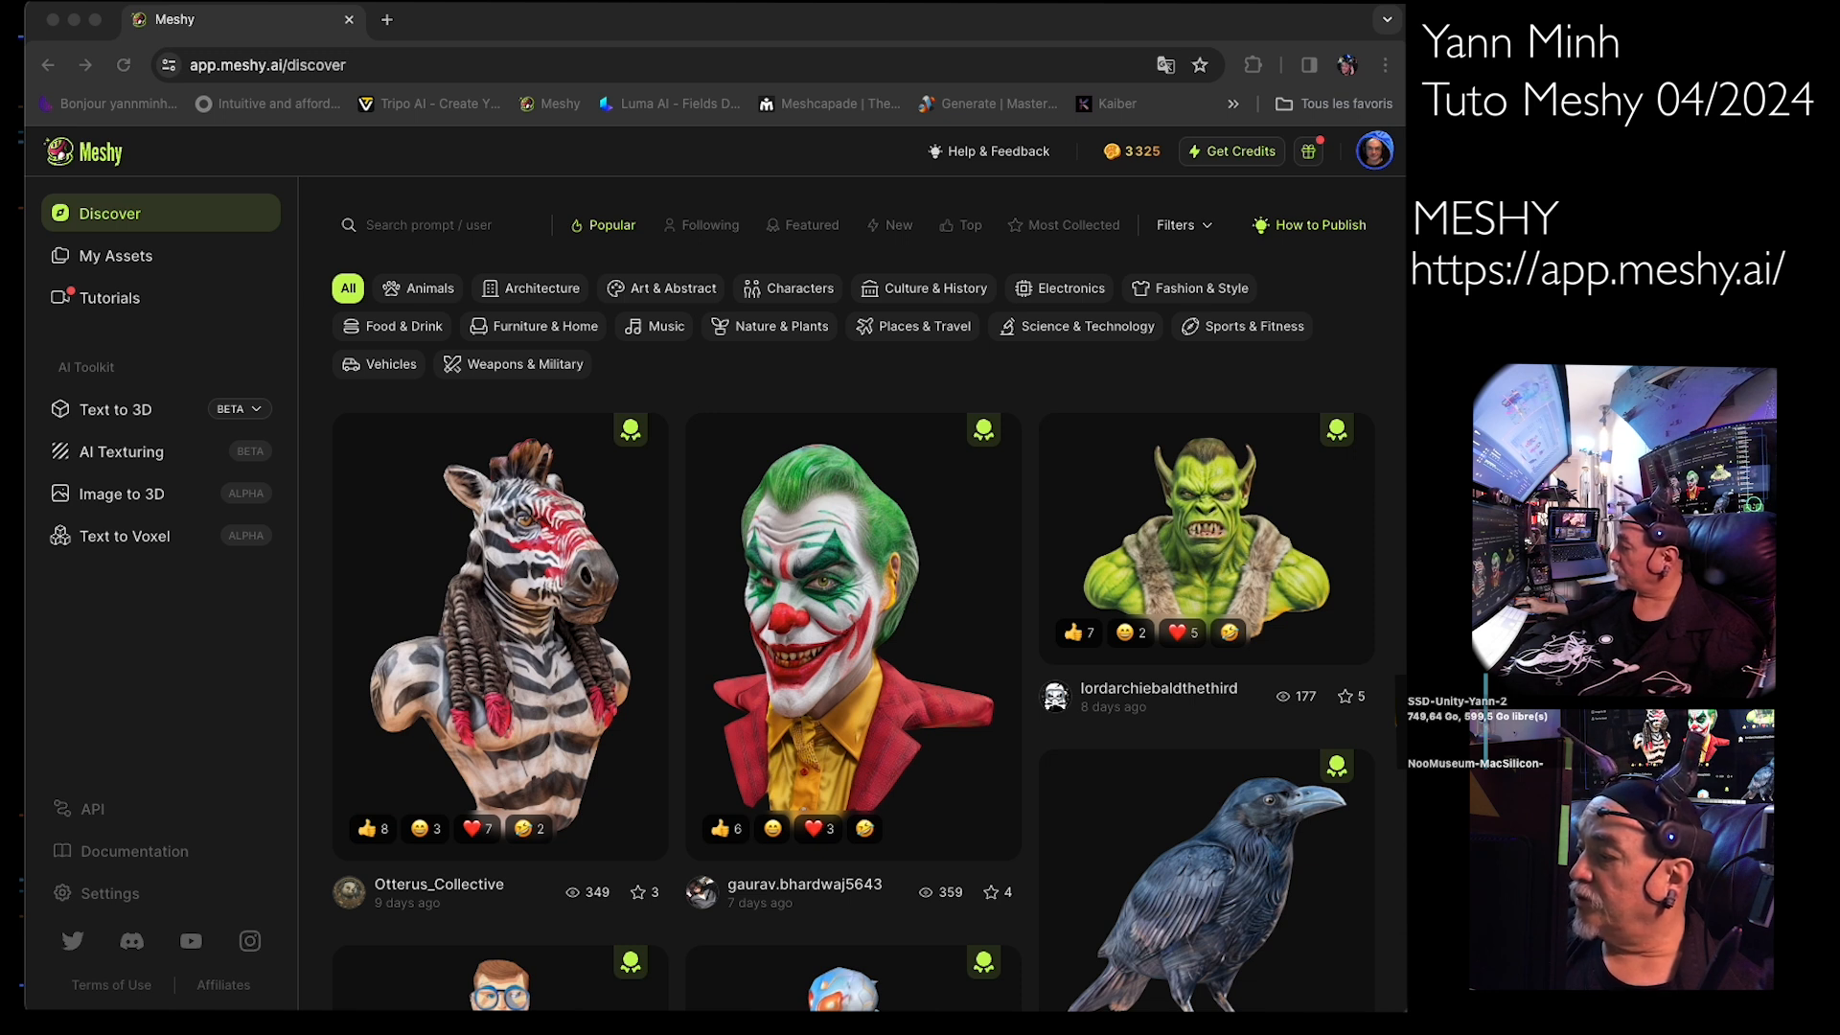
# - Open the Text to 3D workspace and look through the list of earlier generations
pyautogui.hotkey('ctrl', 'space')
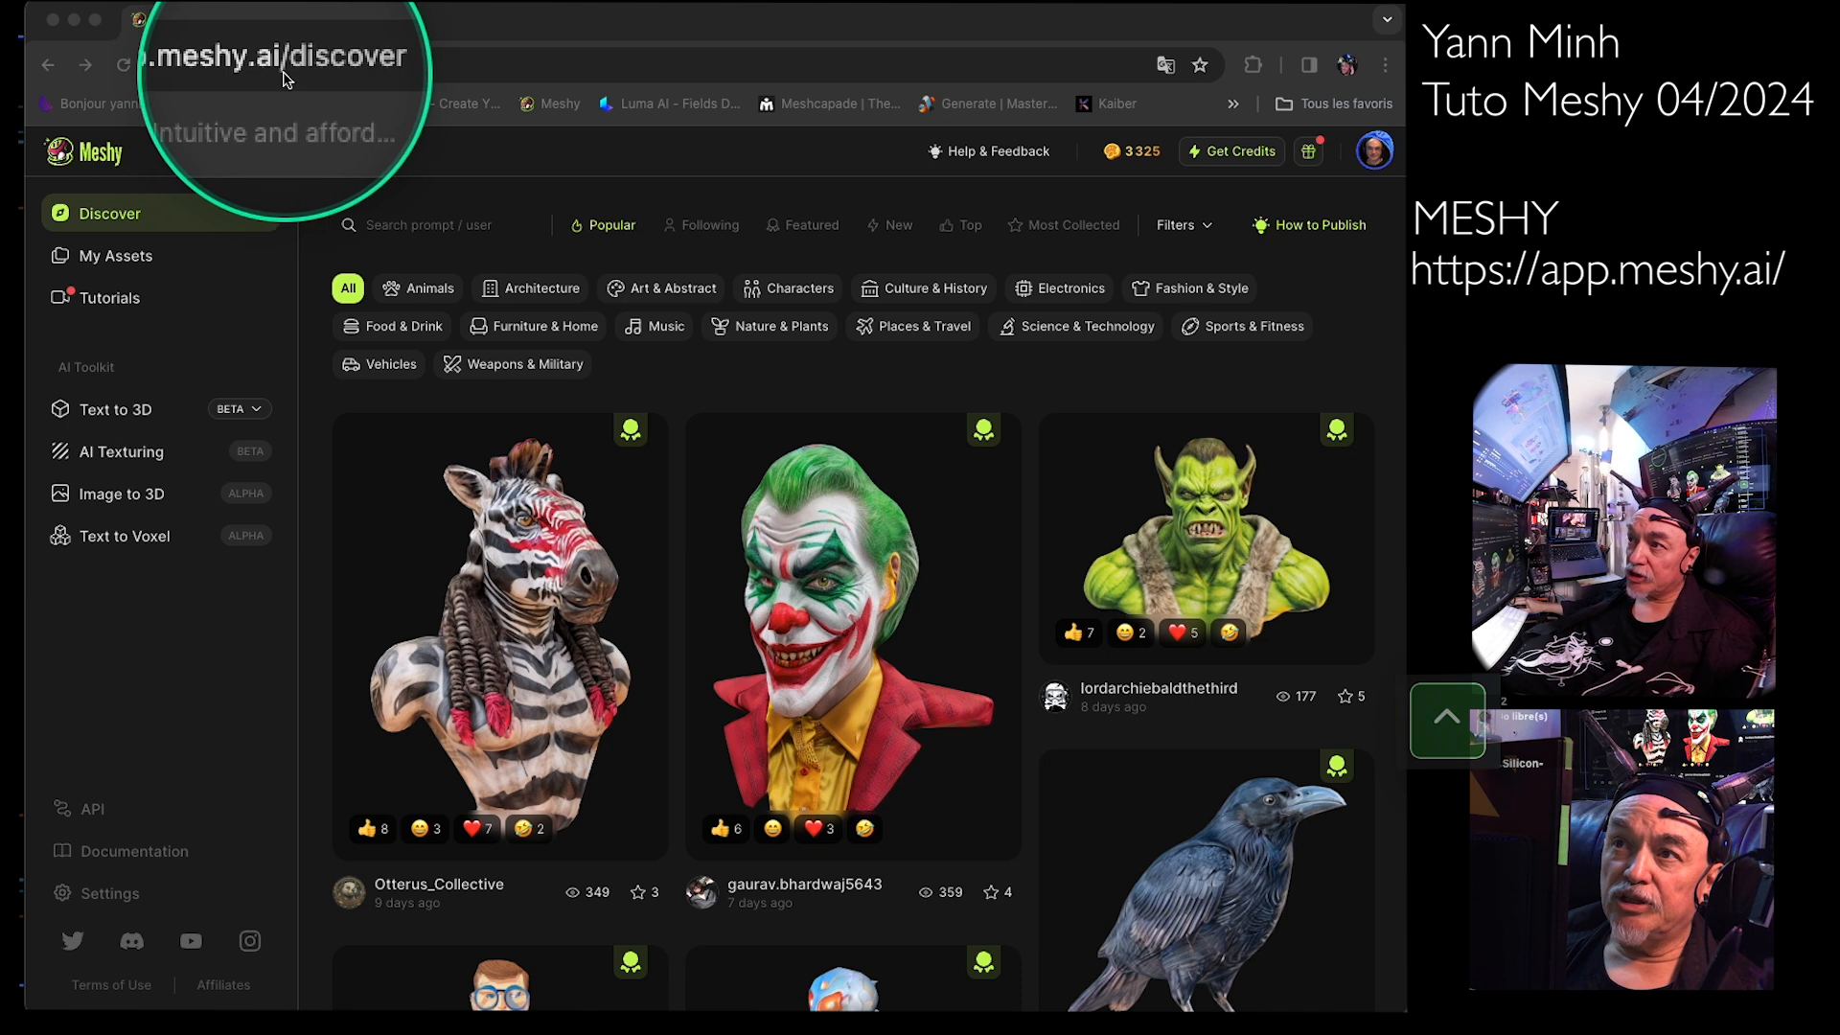
pyautogui.click(103, 414)
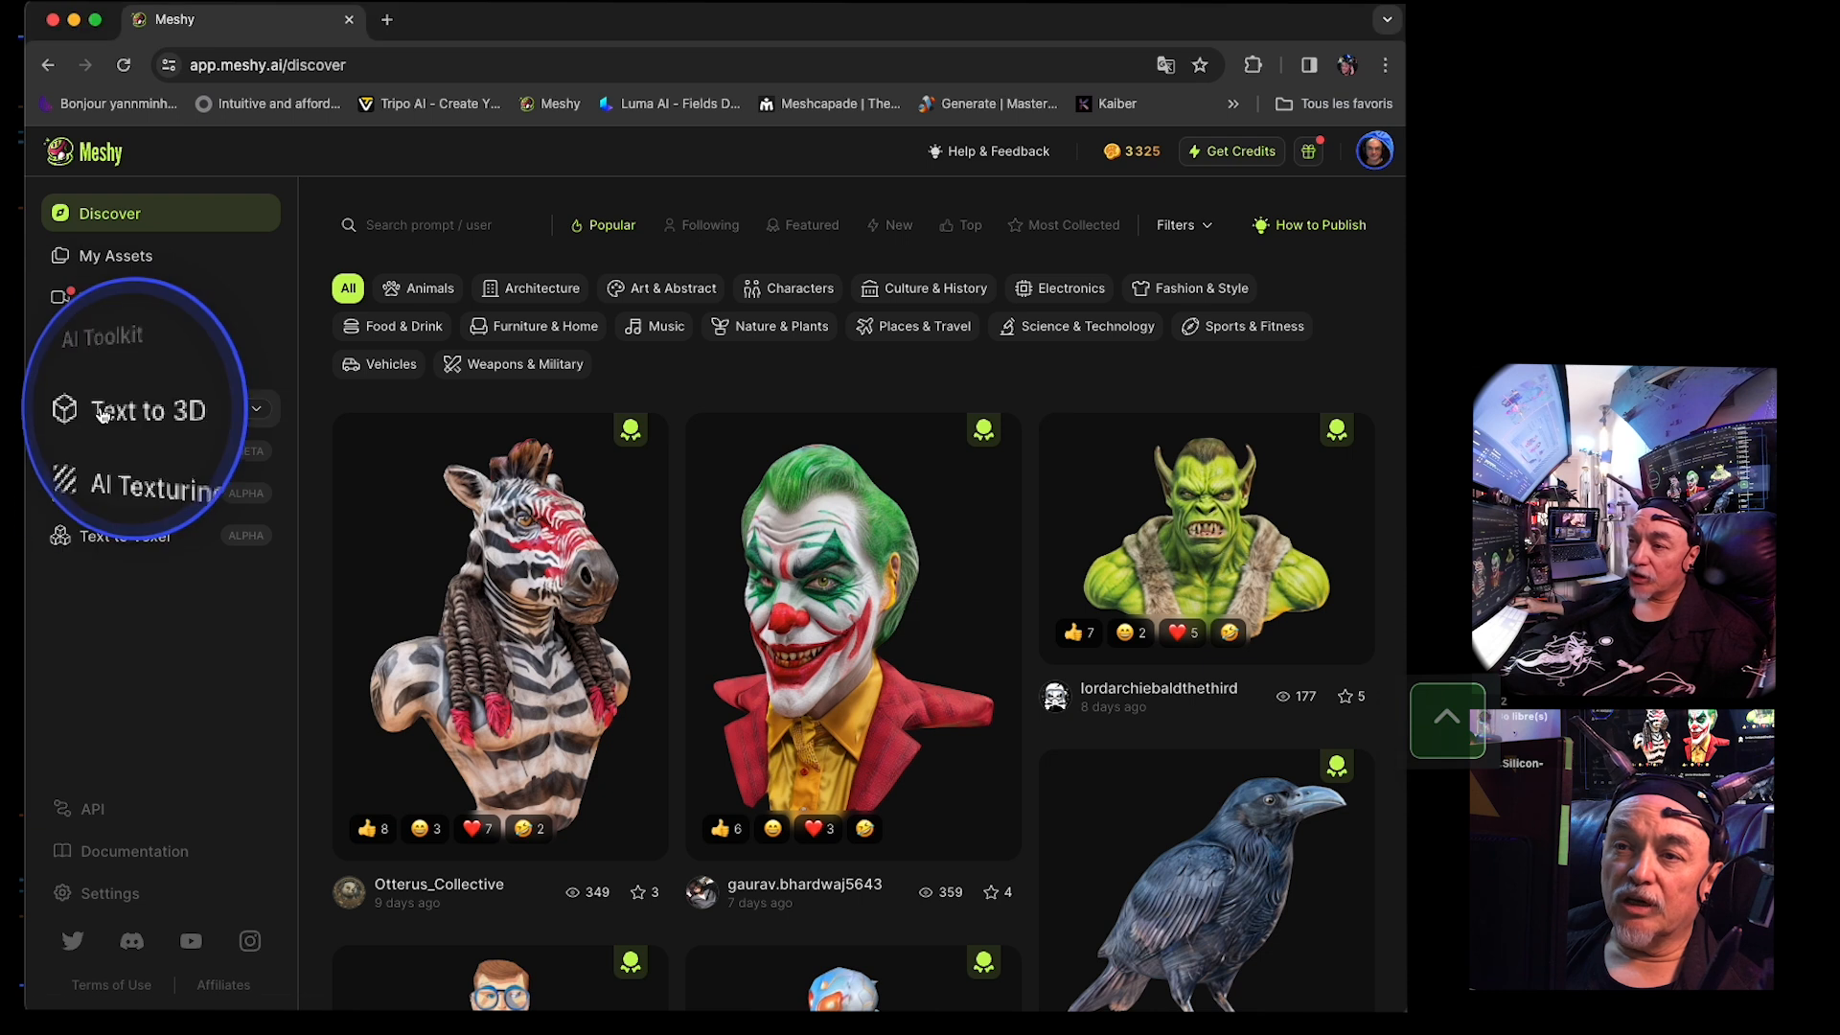
pyautogui.click(102, 413)
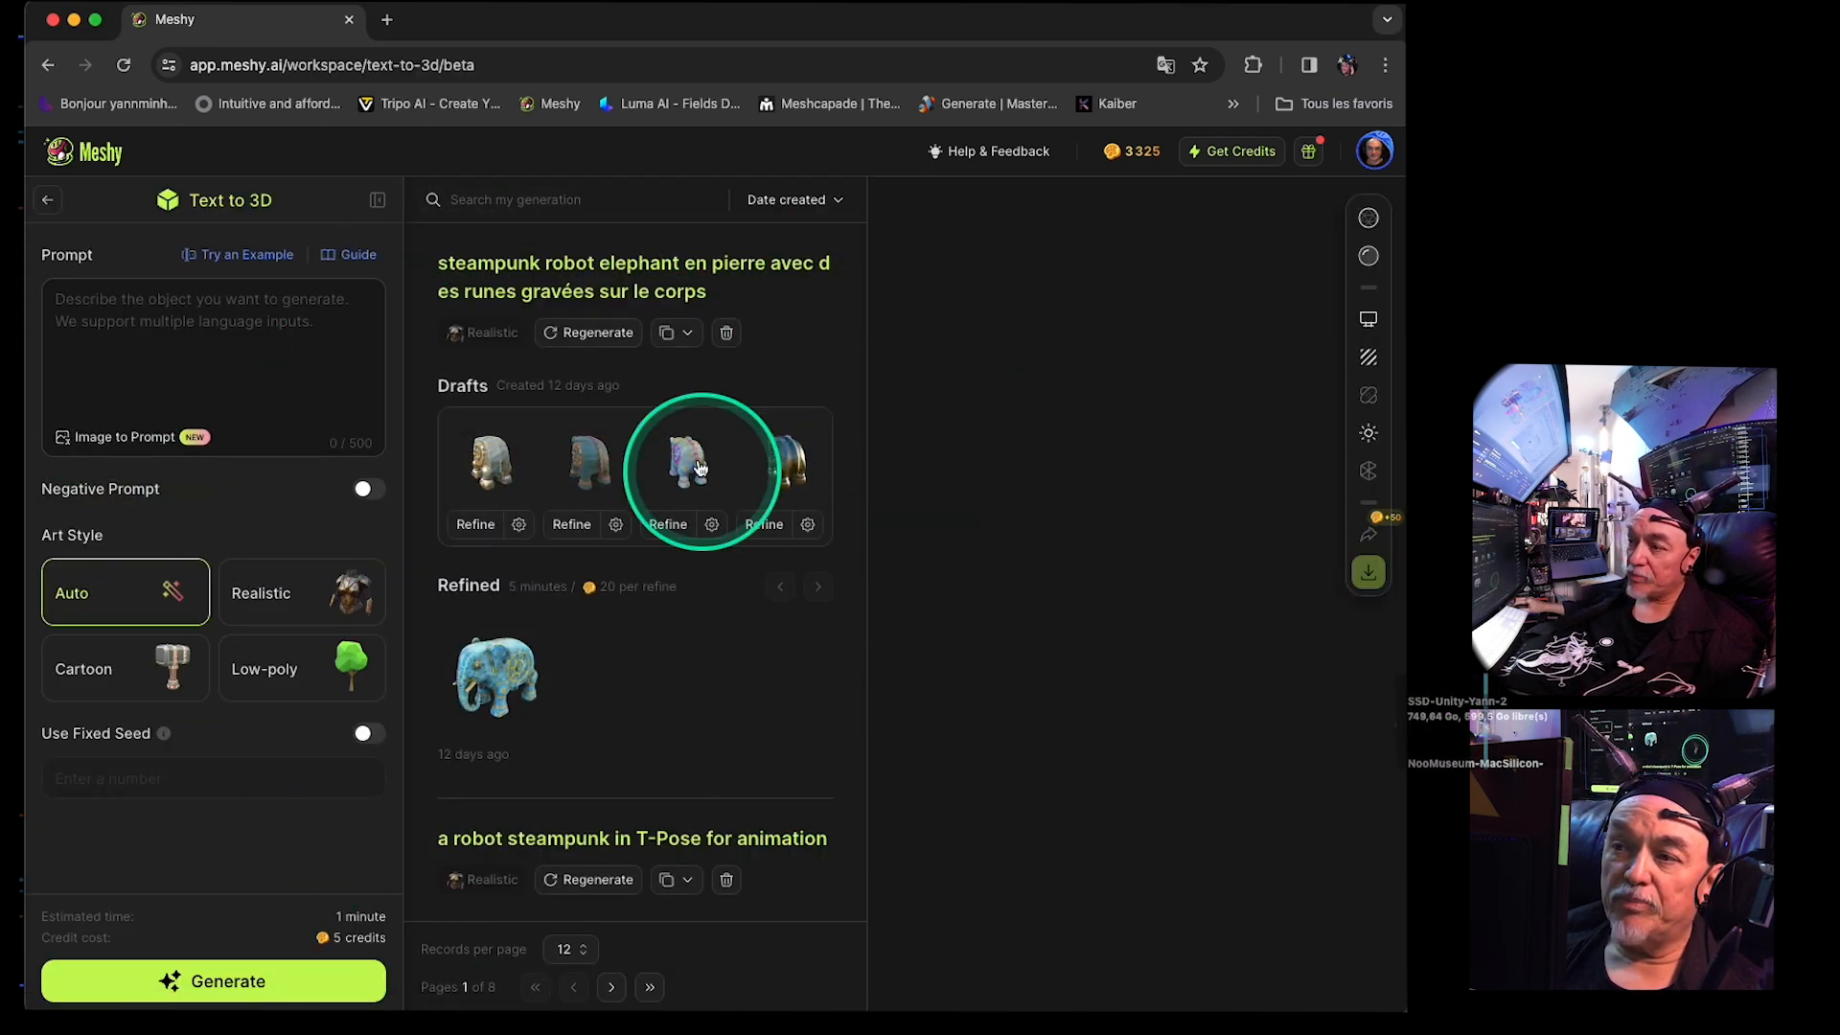
pyautogui.scroll(-10, 767, 785)
pyautogui.scroll(-20, 777, 777)
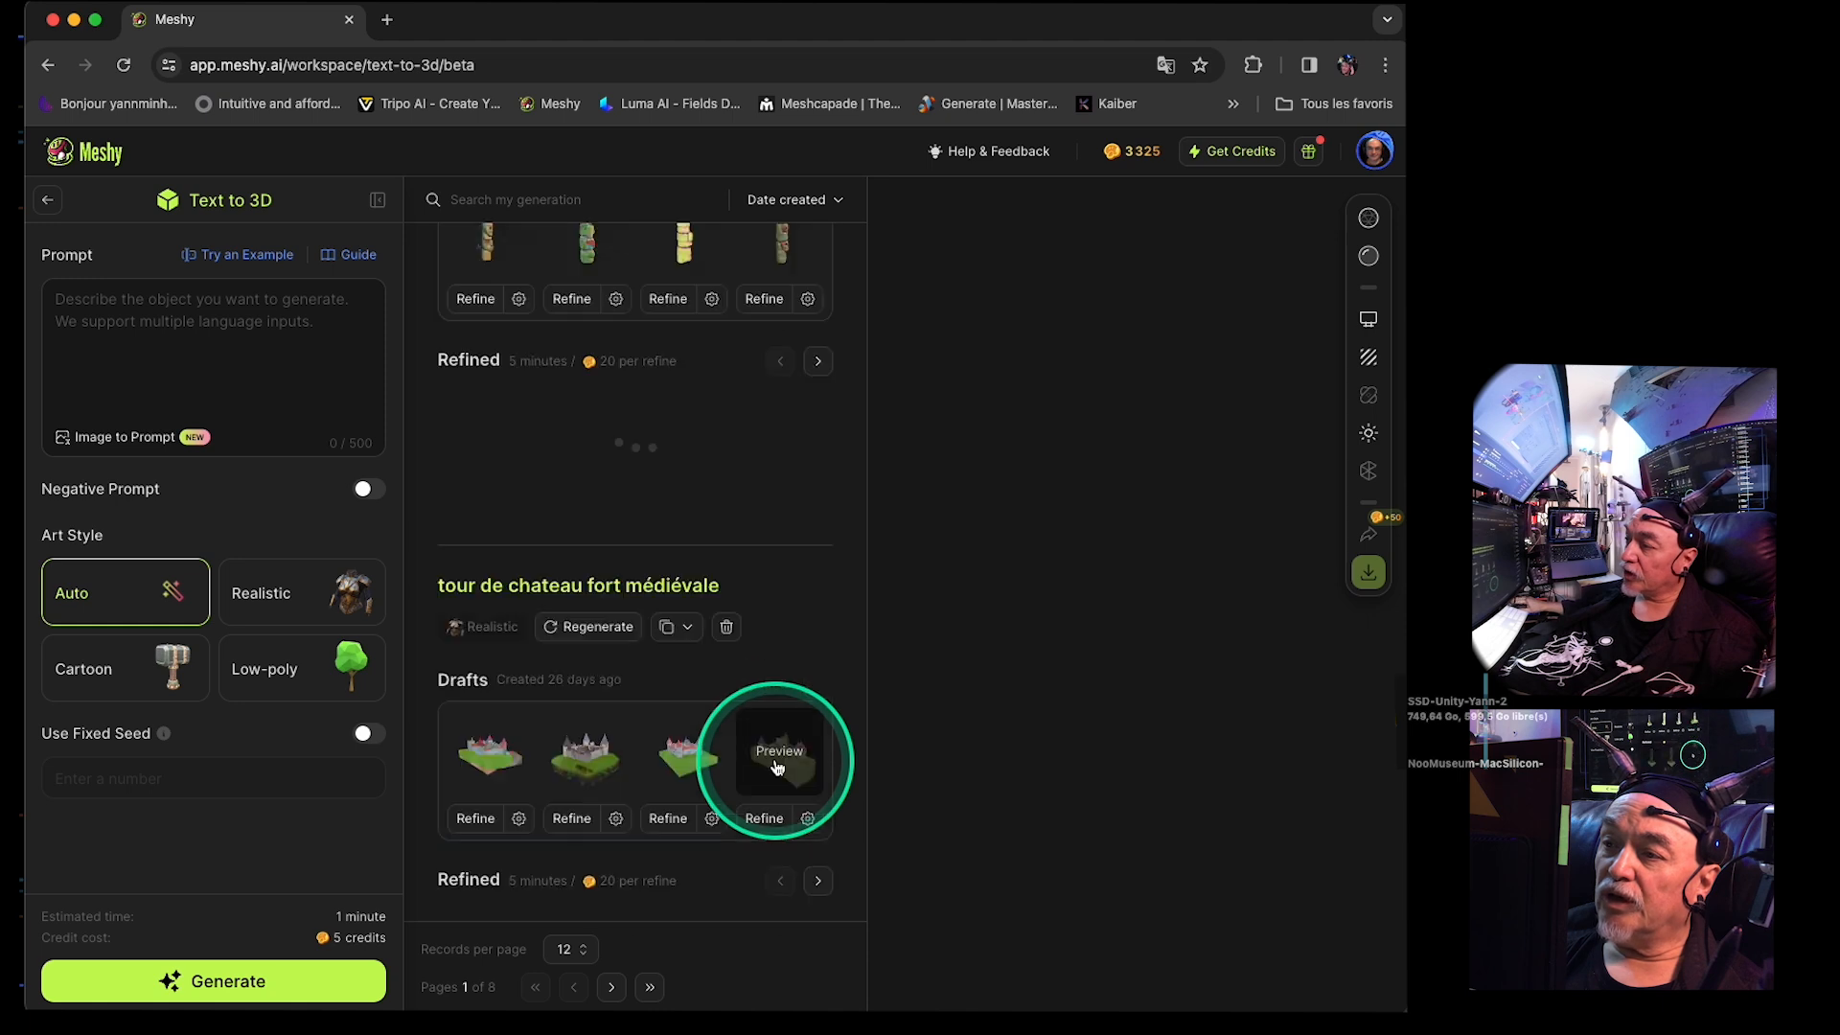
pyautogui.scroll(-2, 751, 732)
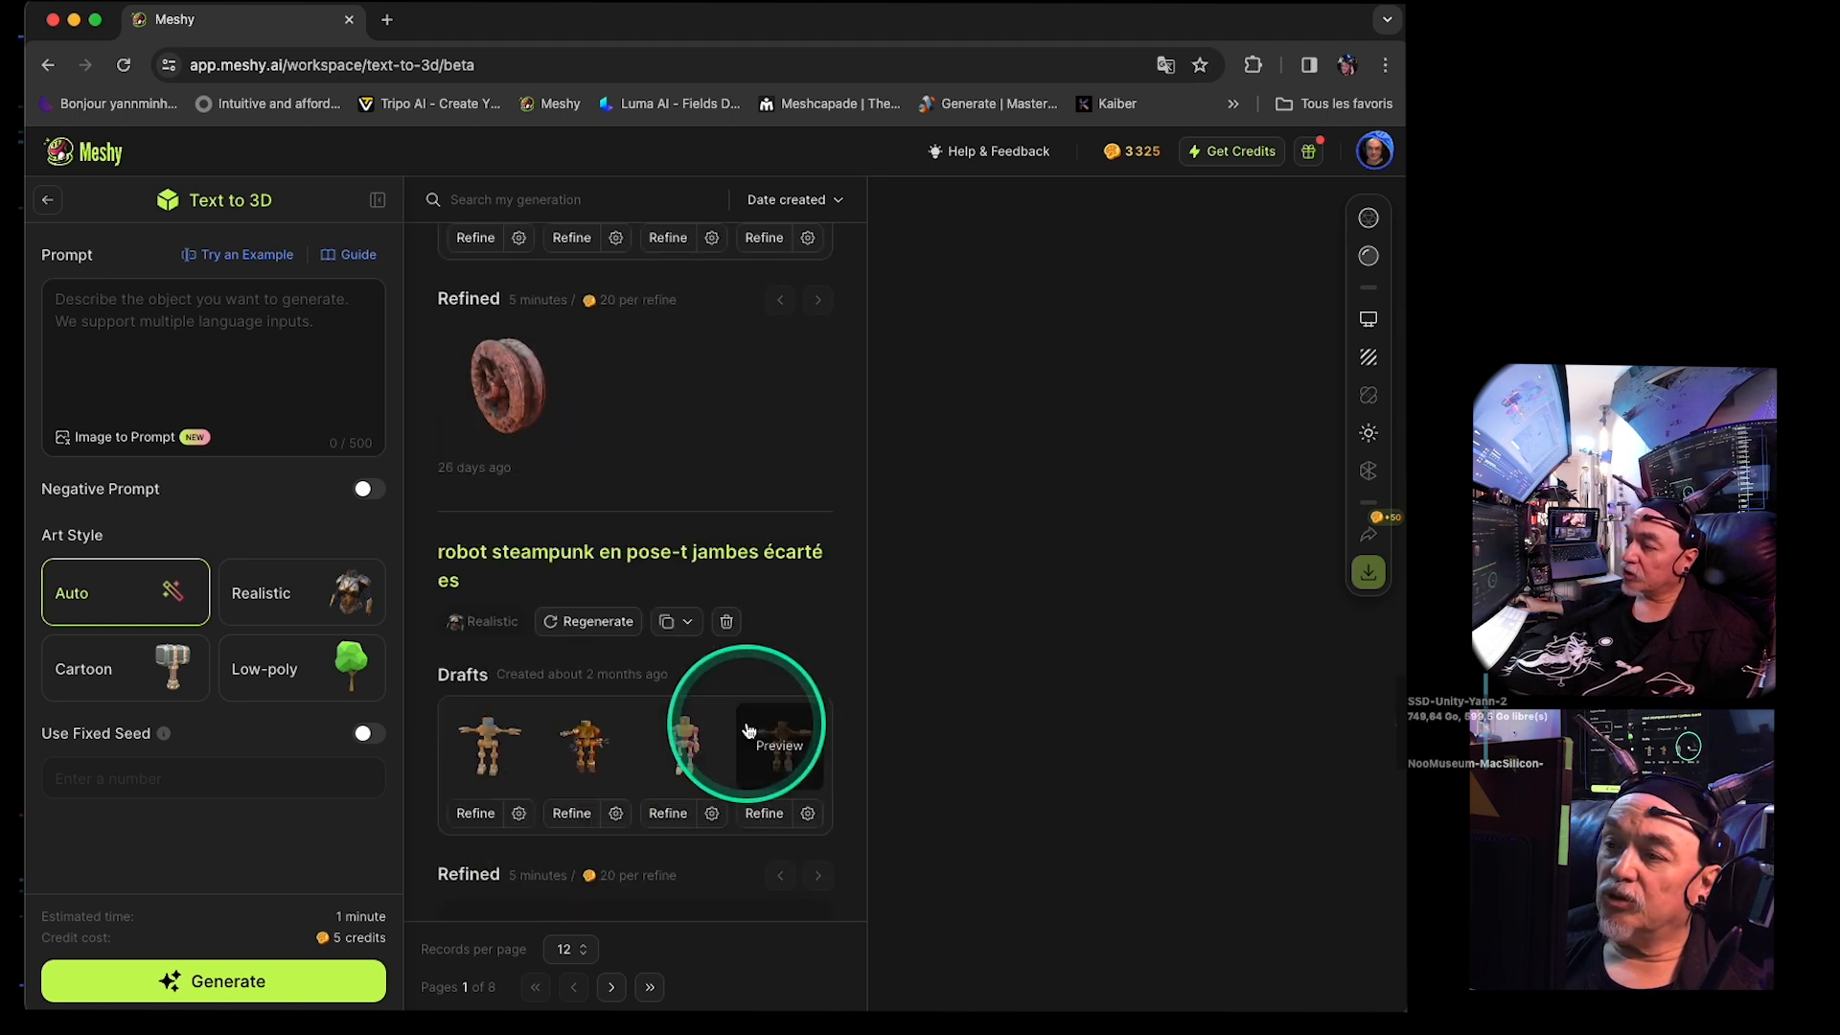
pyautogui.scroll(20, 729, 723)
pyautogui.scroll(10, 700, 717)
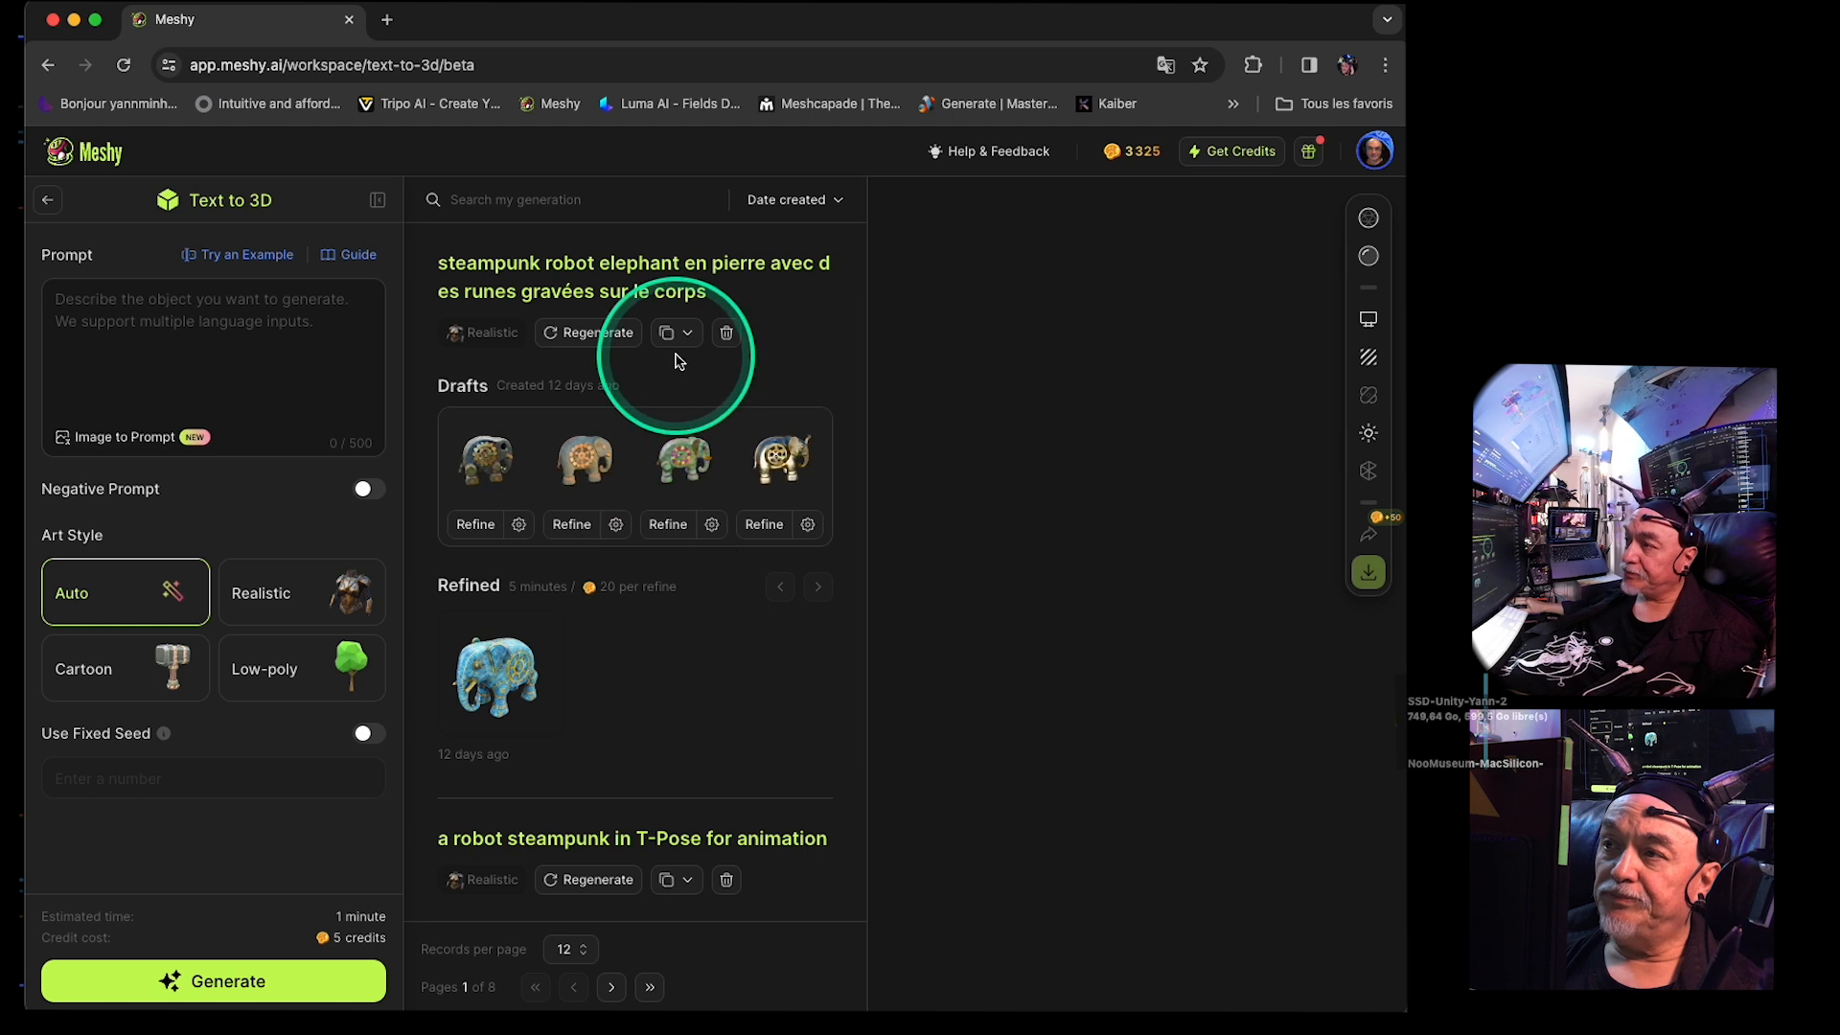
# - Generate Realistic-style drafts from the prompt "Grand totem en vieilles pierres gravées de divinité préhistorique, avec de la mousse et de la végétation"
pyautogui.click(178, 352)
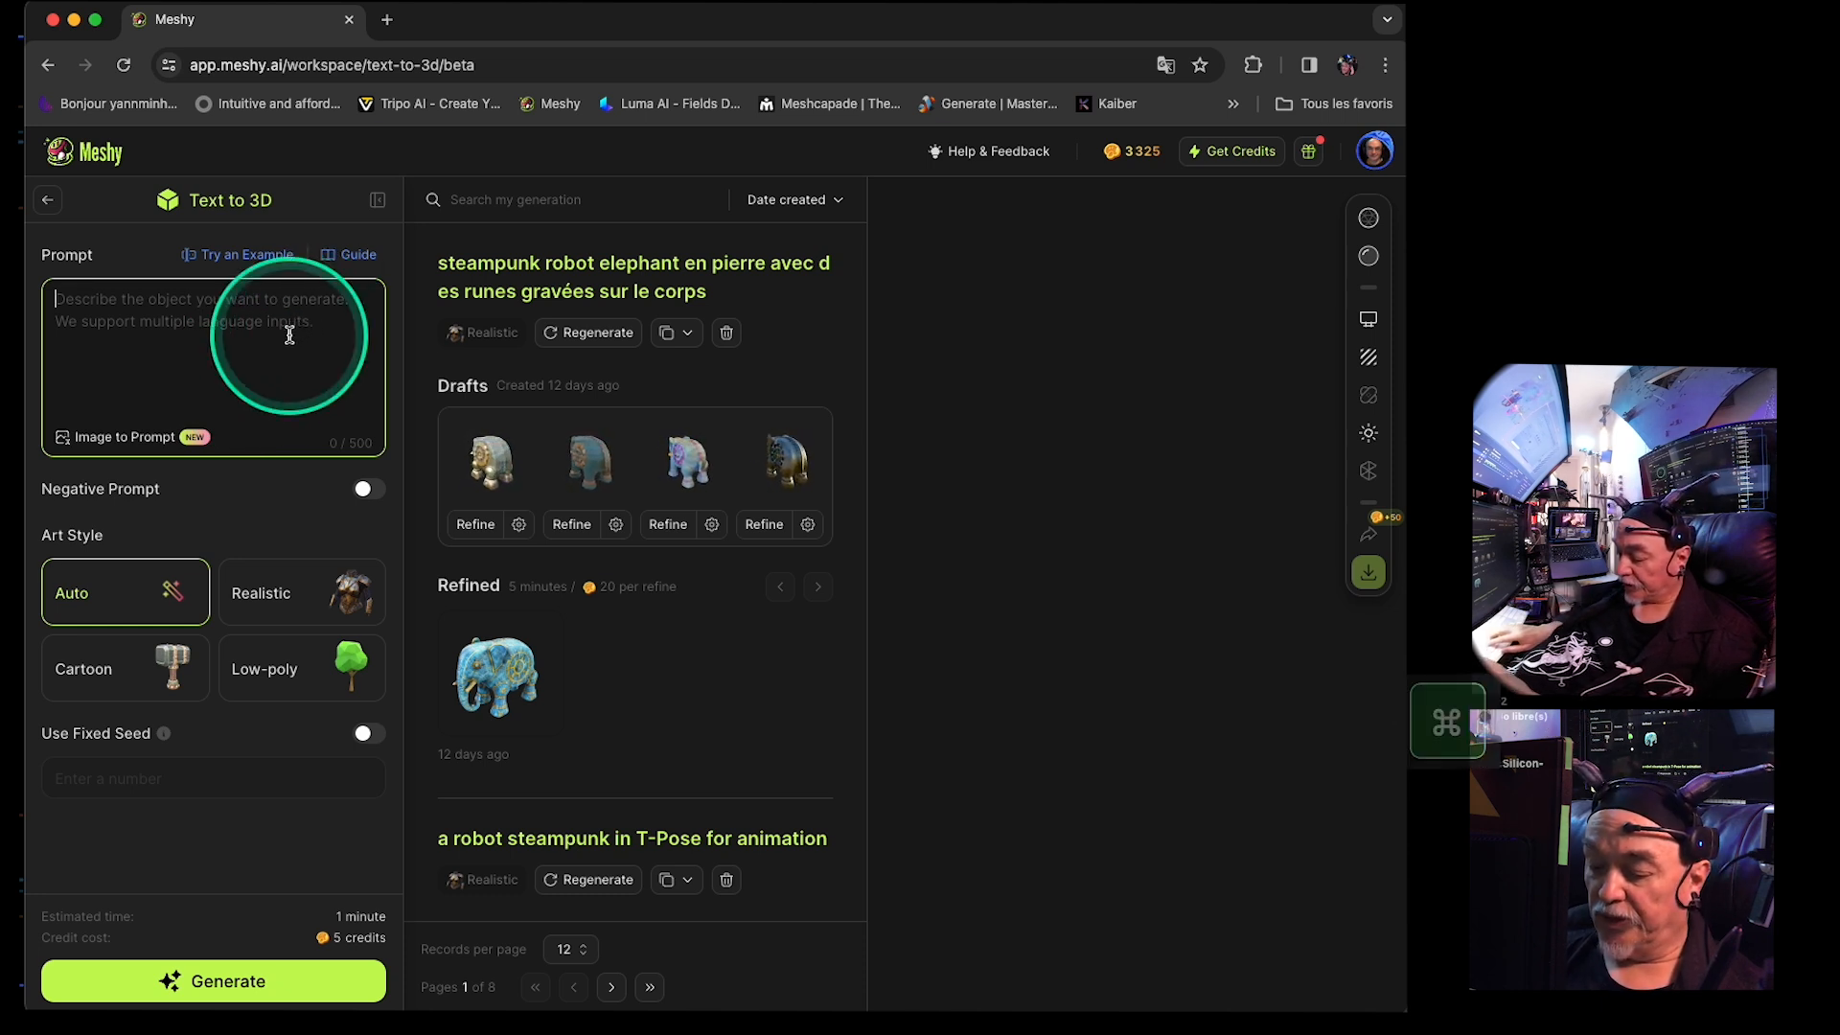
pyautogui.write('Grand totem en vieilles pierres gravées de divinité préhistorique, avec de la mousse et de la végétation')
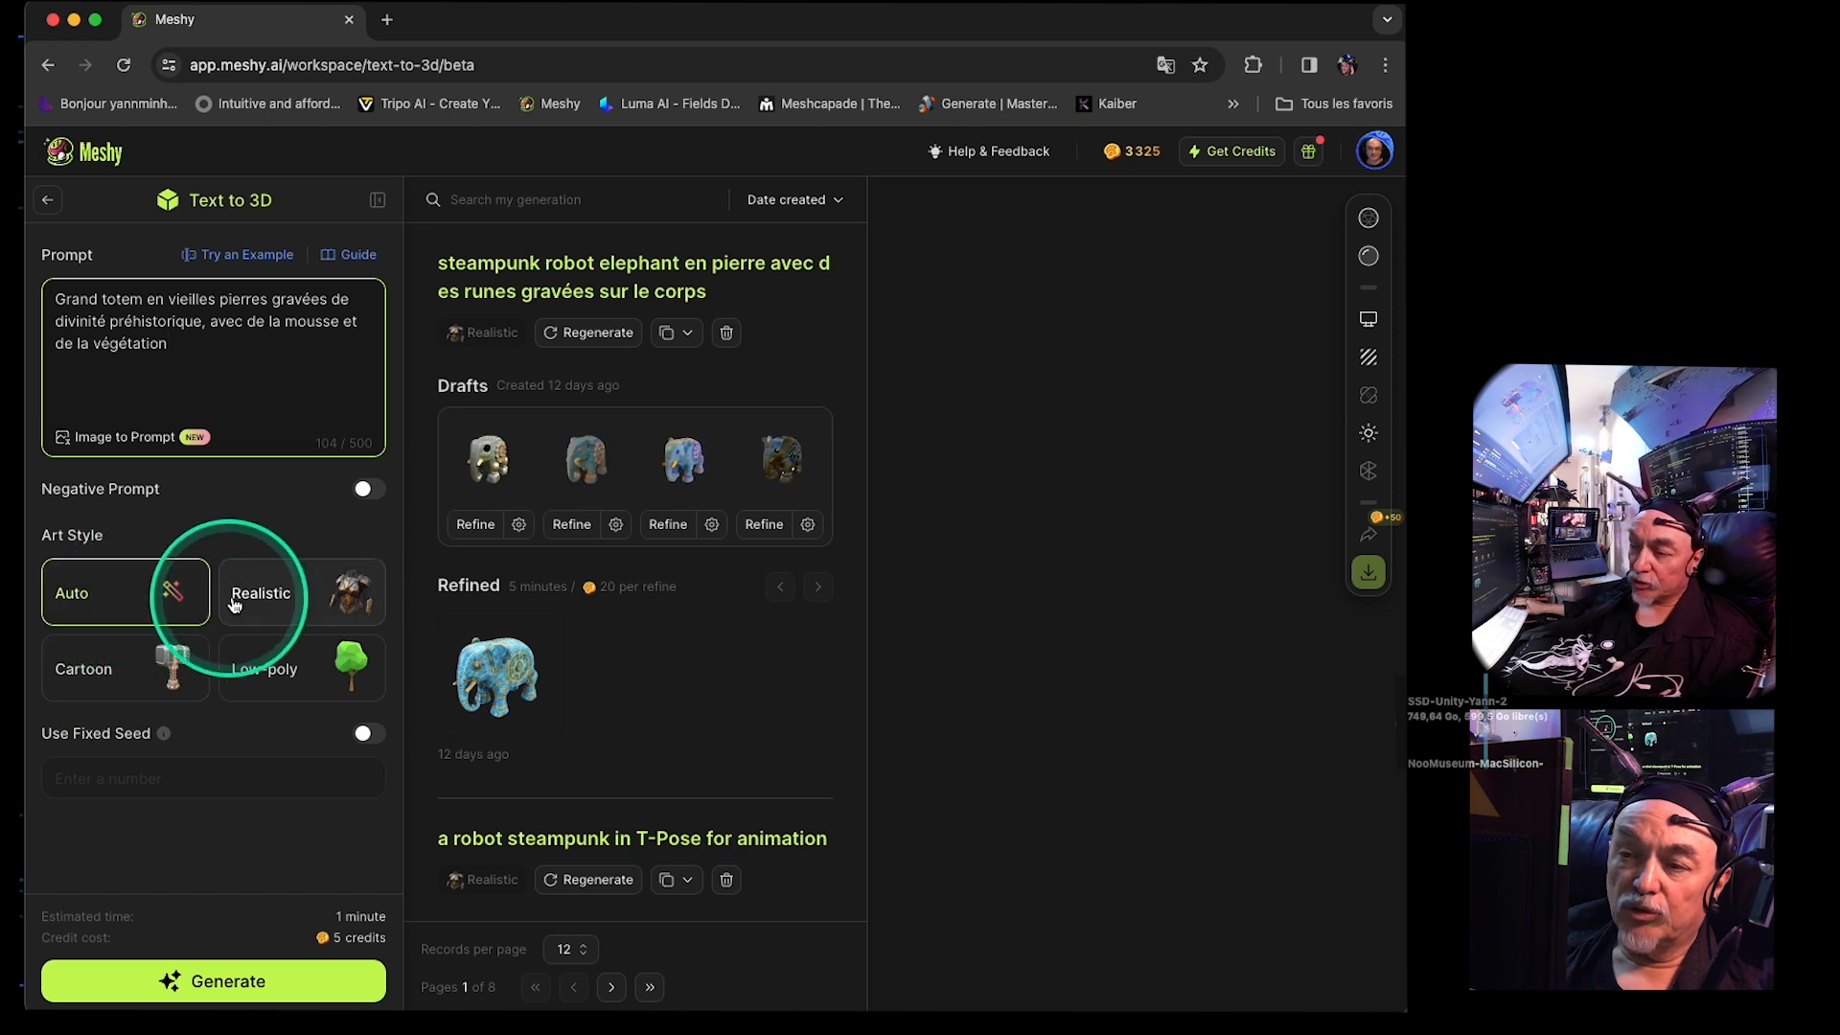
pyautogui.click(324, 599)
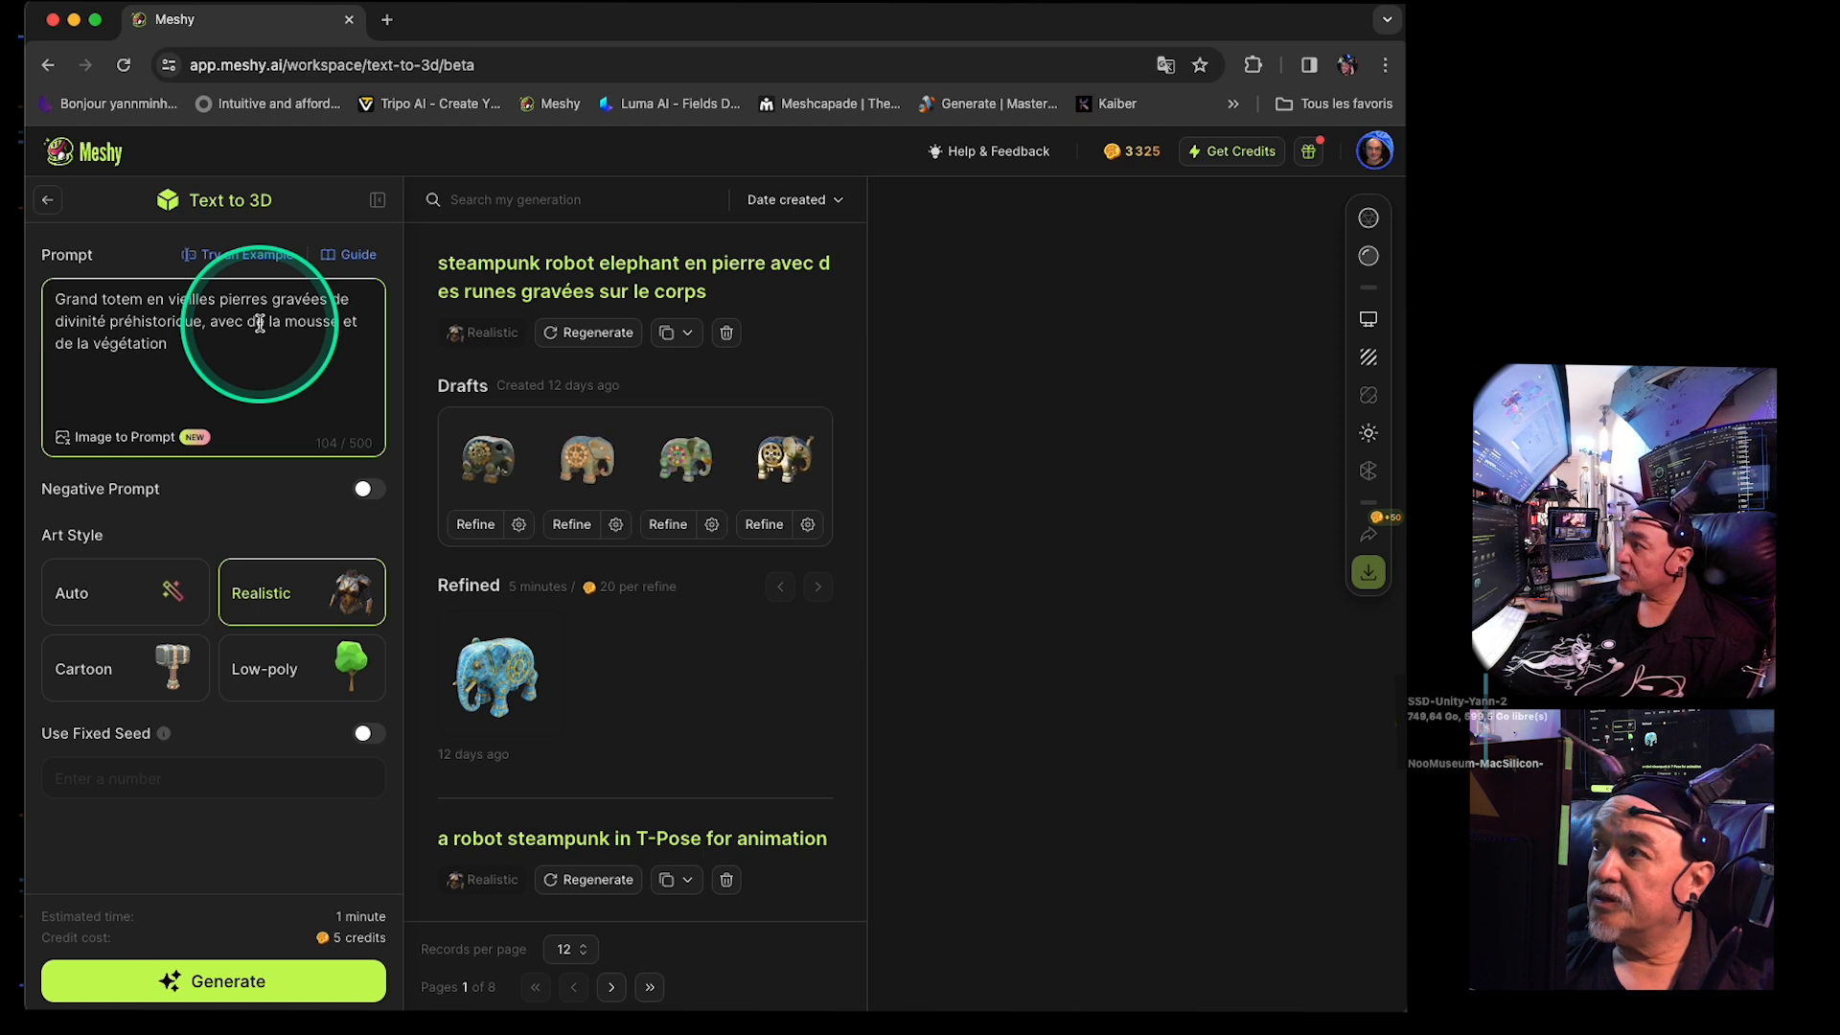
pyautogui.click(266, 983)
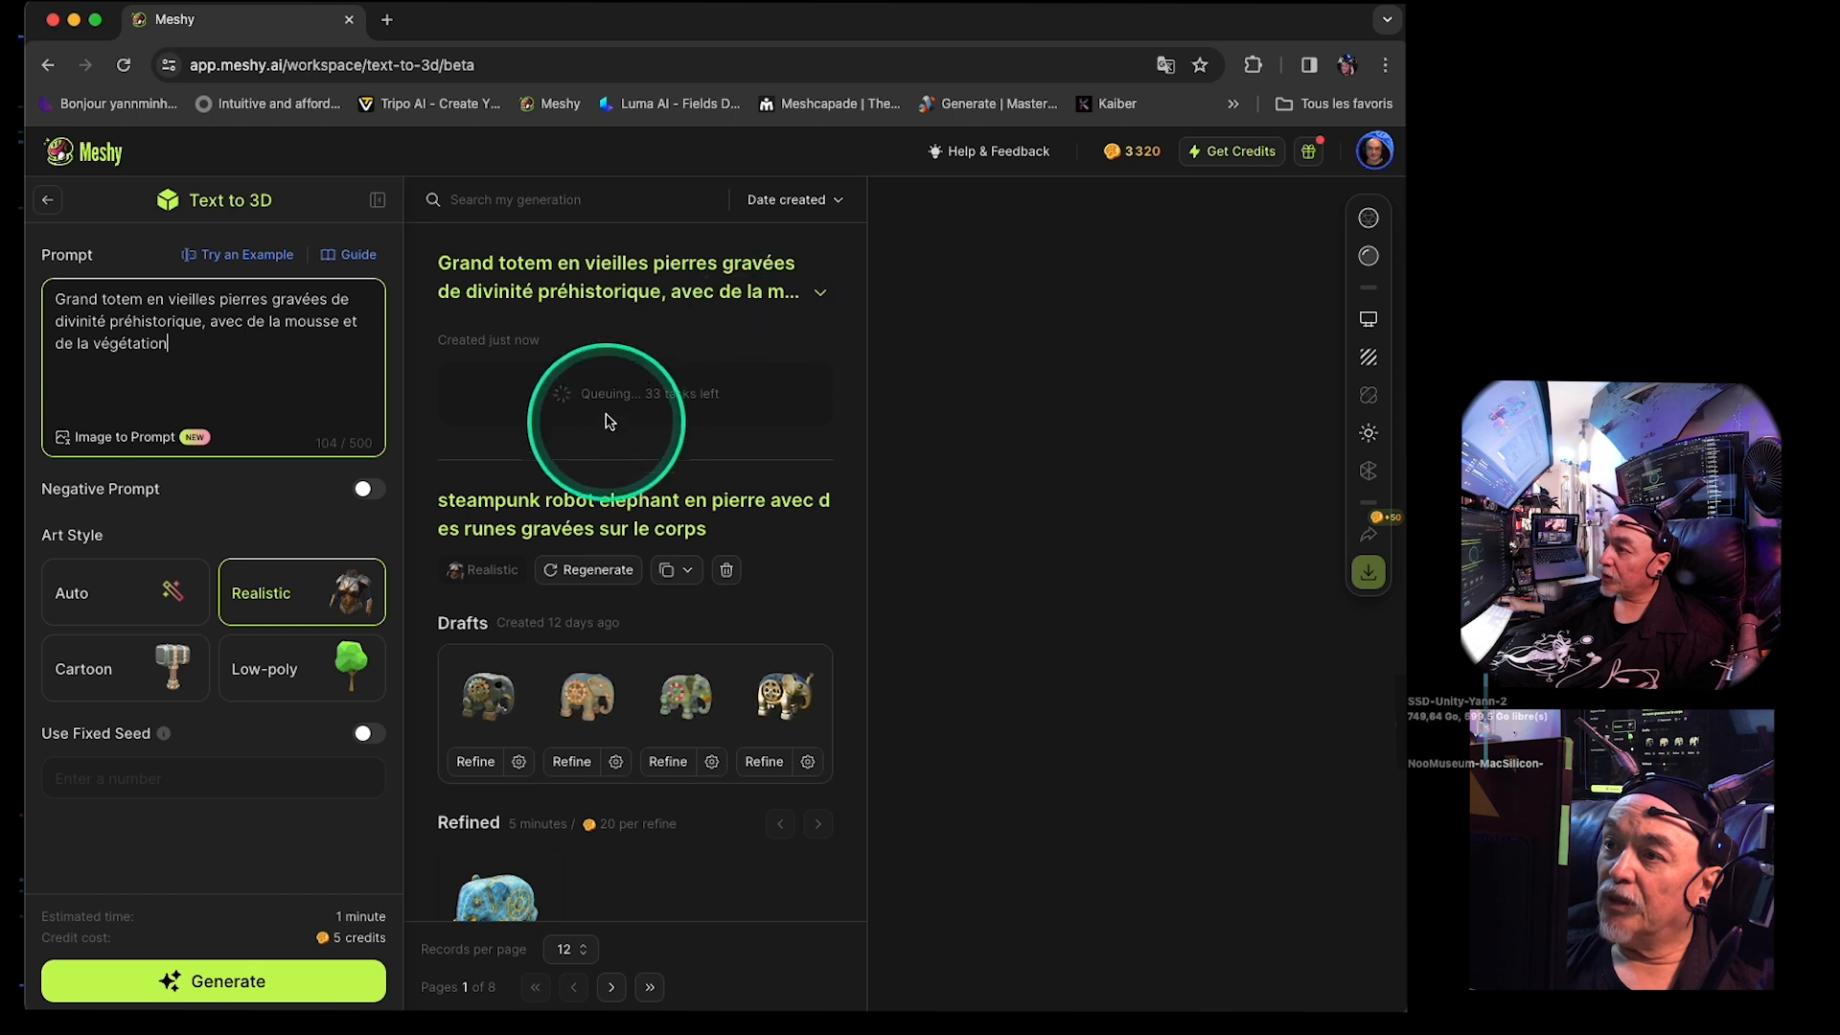
# - Preview the second and third totem drafts and inspect each model from several angles
pyautogui.press('ctrl')
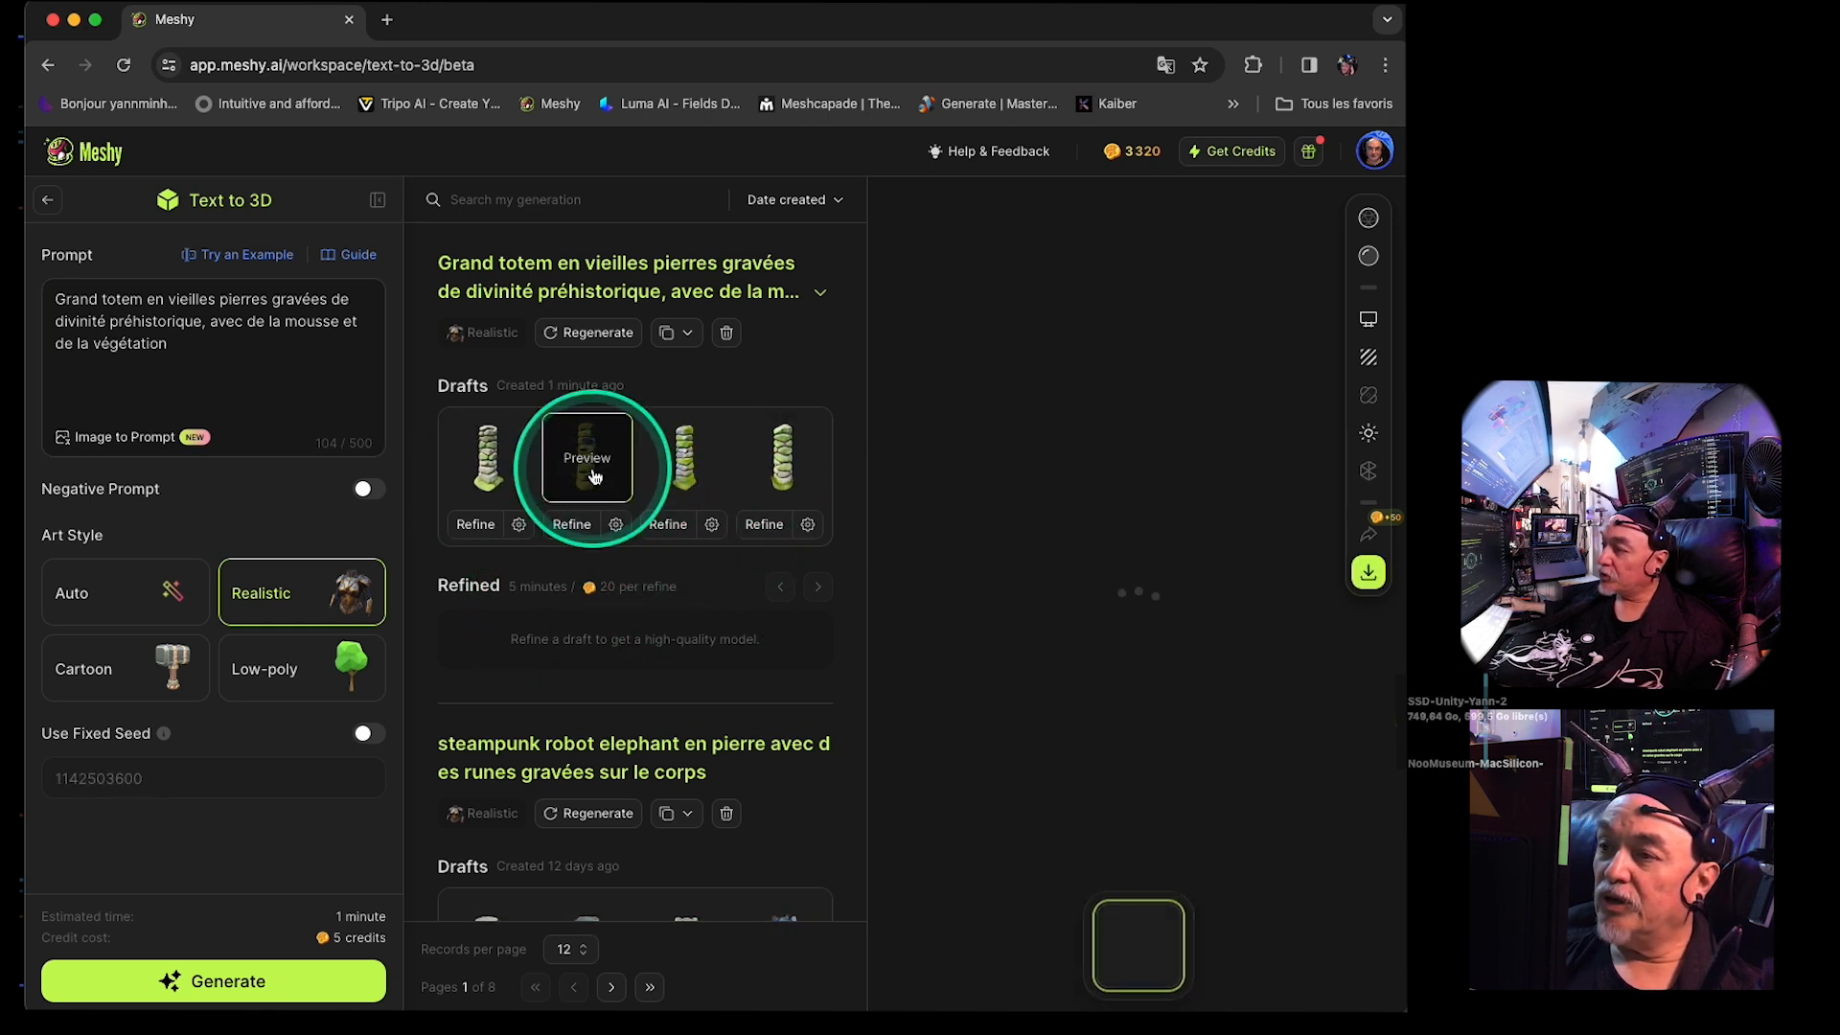
pyautogui.moveTo(1176, 670); pyautogui.dragTo(1016, 559)
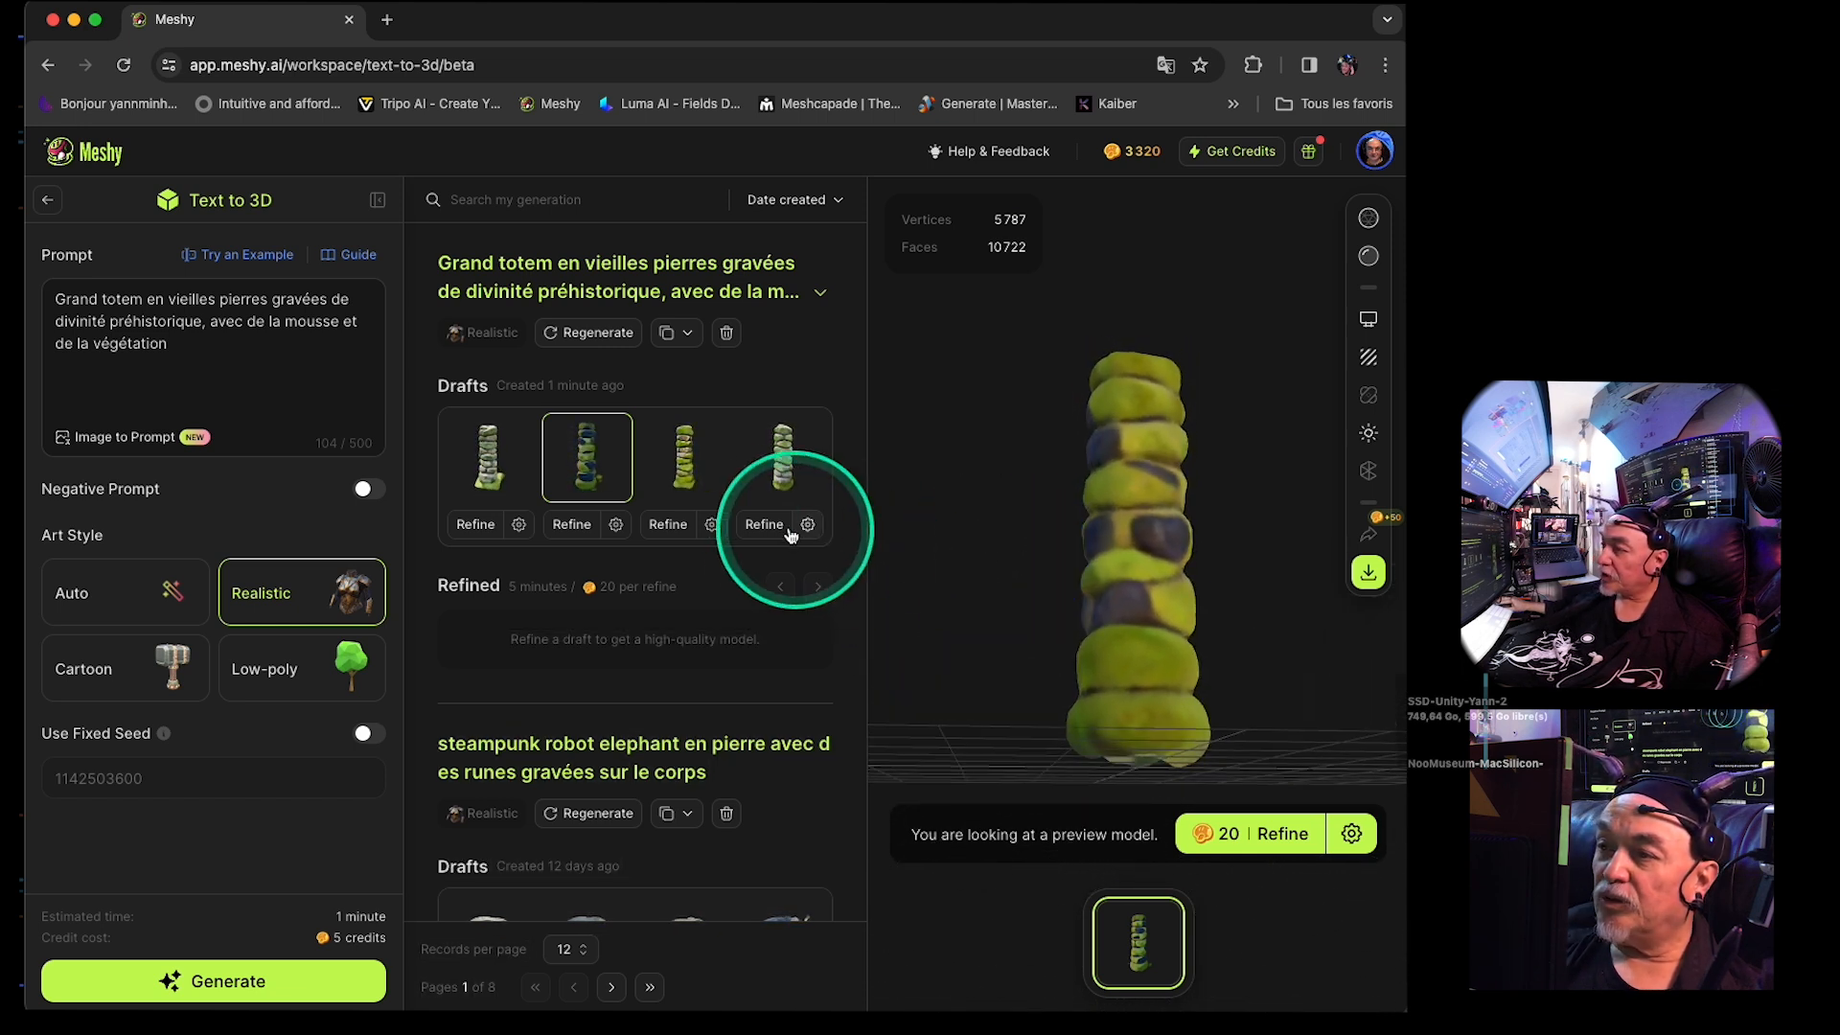
pyautogui.click(706, 479)
pyautogui.moveTo(1162, 529); pyautogui.dragTo(1102, 637)
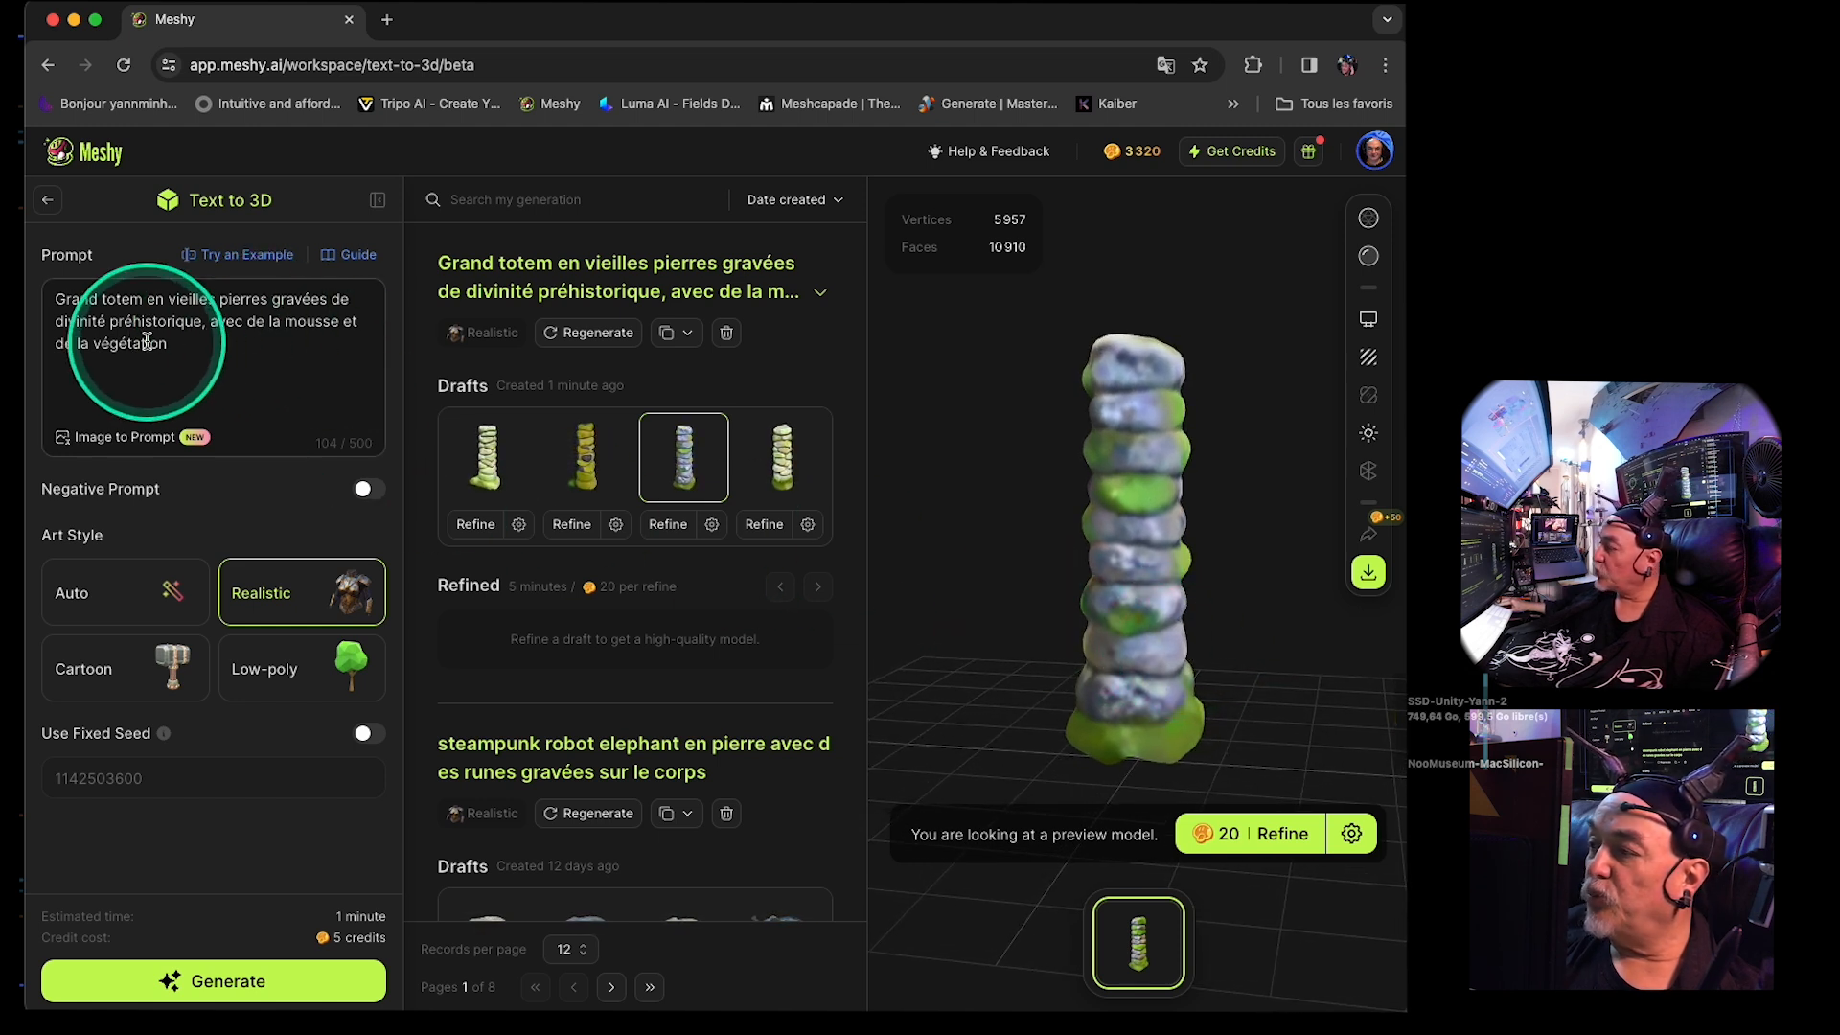
pyautogui.moveTo(1115, 625); pyautogui.dragTo(1137, 677)
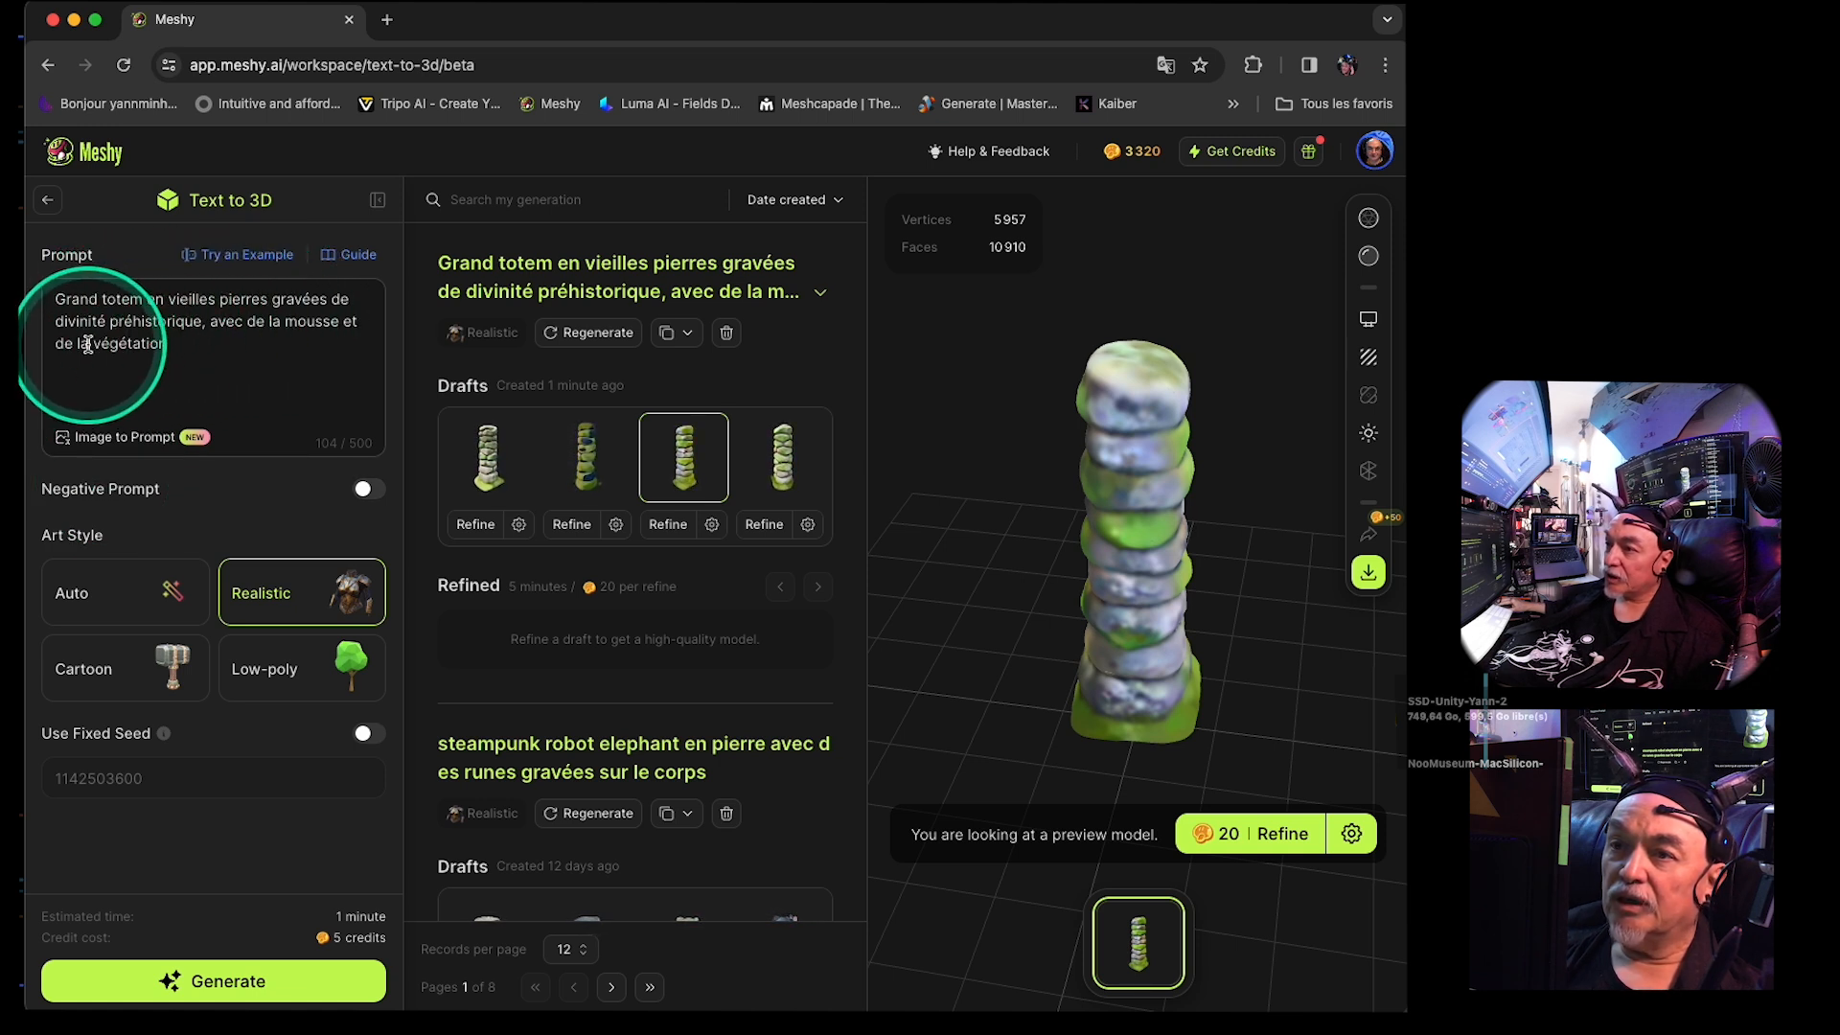
# - Add "et une sculpture de dragon" to the end of the totem prompt and generate new drafts
pyautogui.click(209, 347)
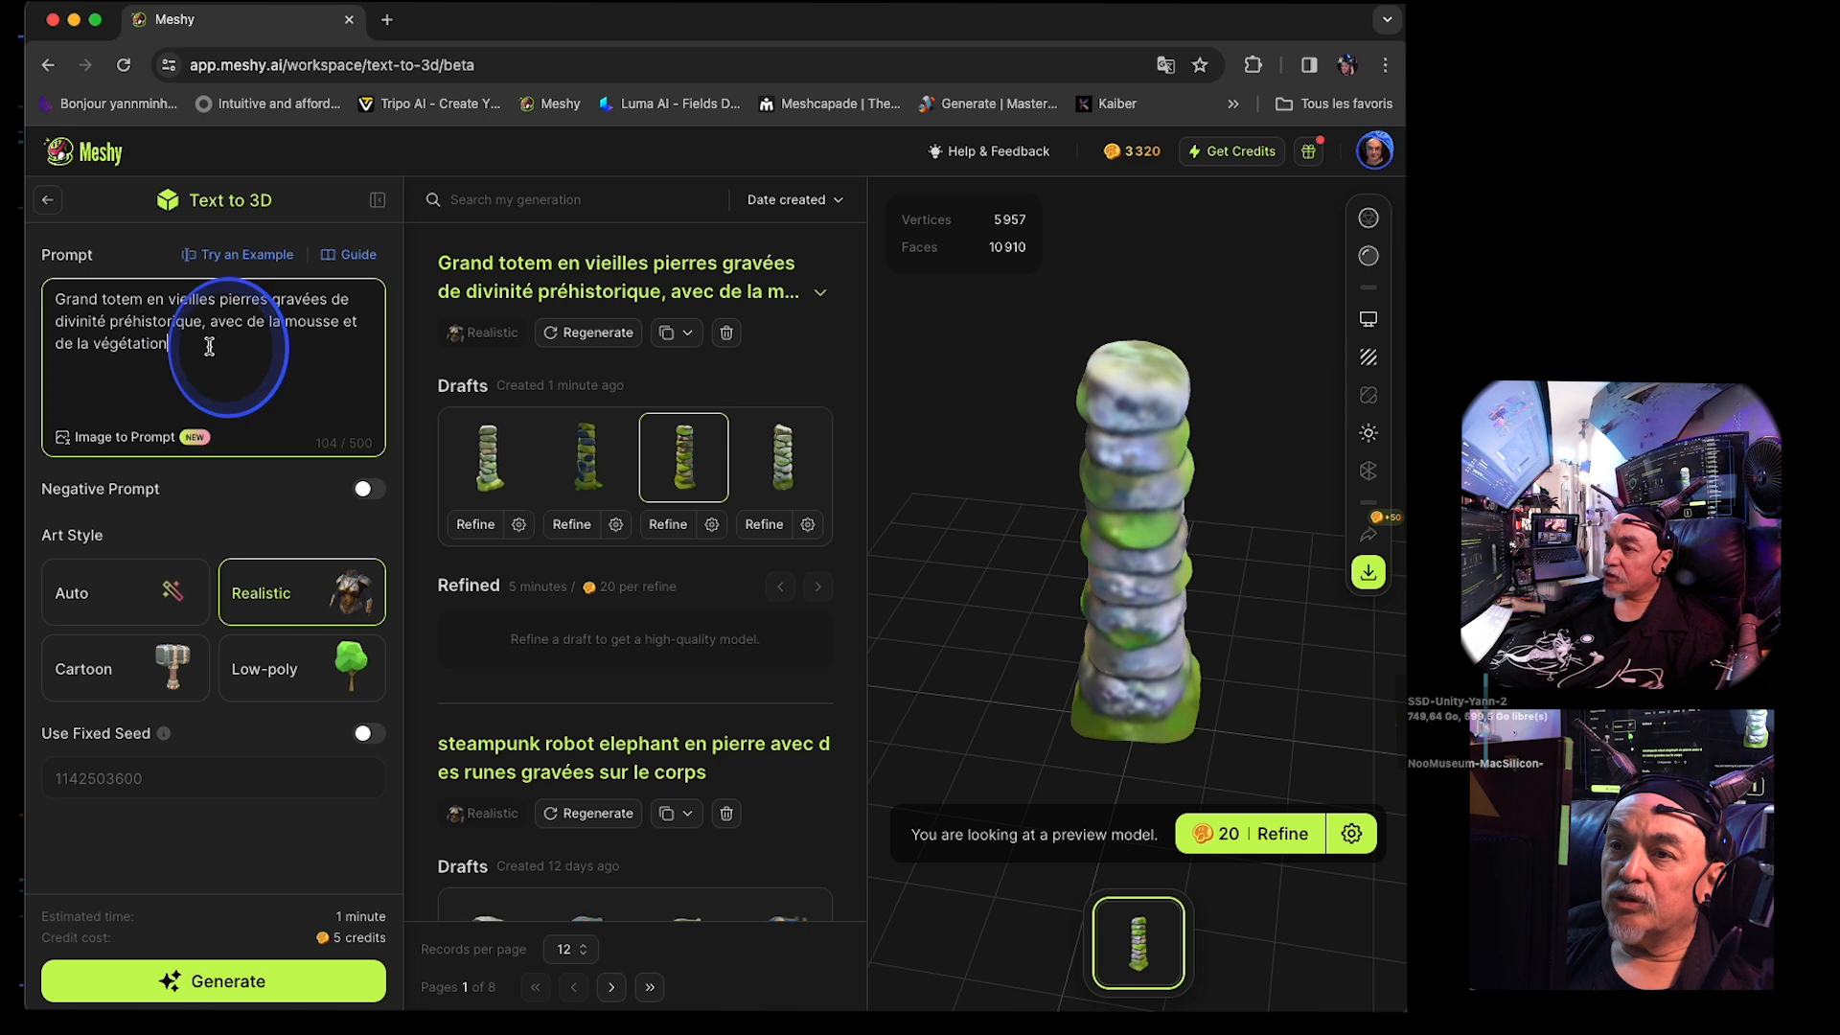
pyautogui.write('et')
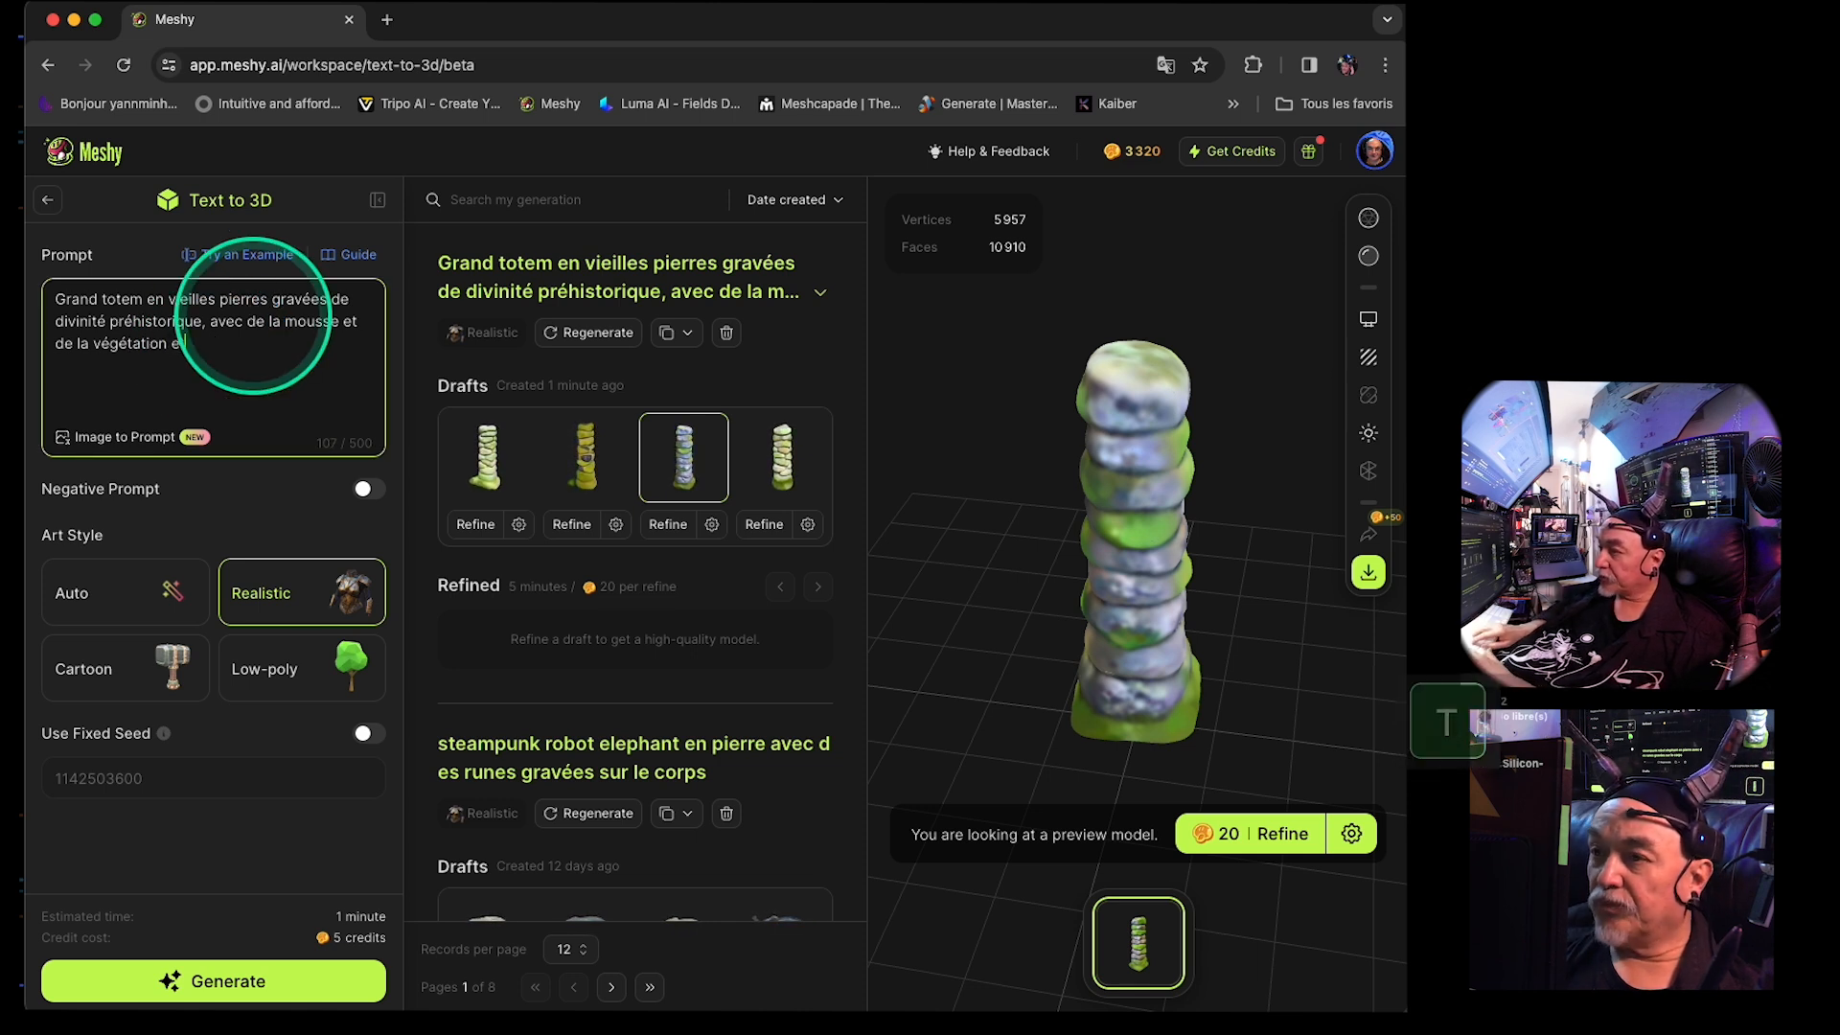
pyautogui.write(' une sculpture de dragon')
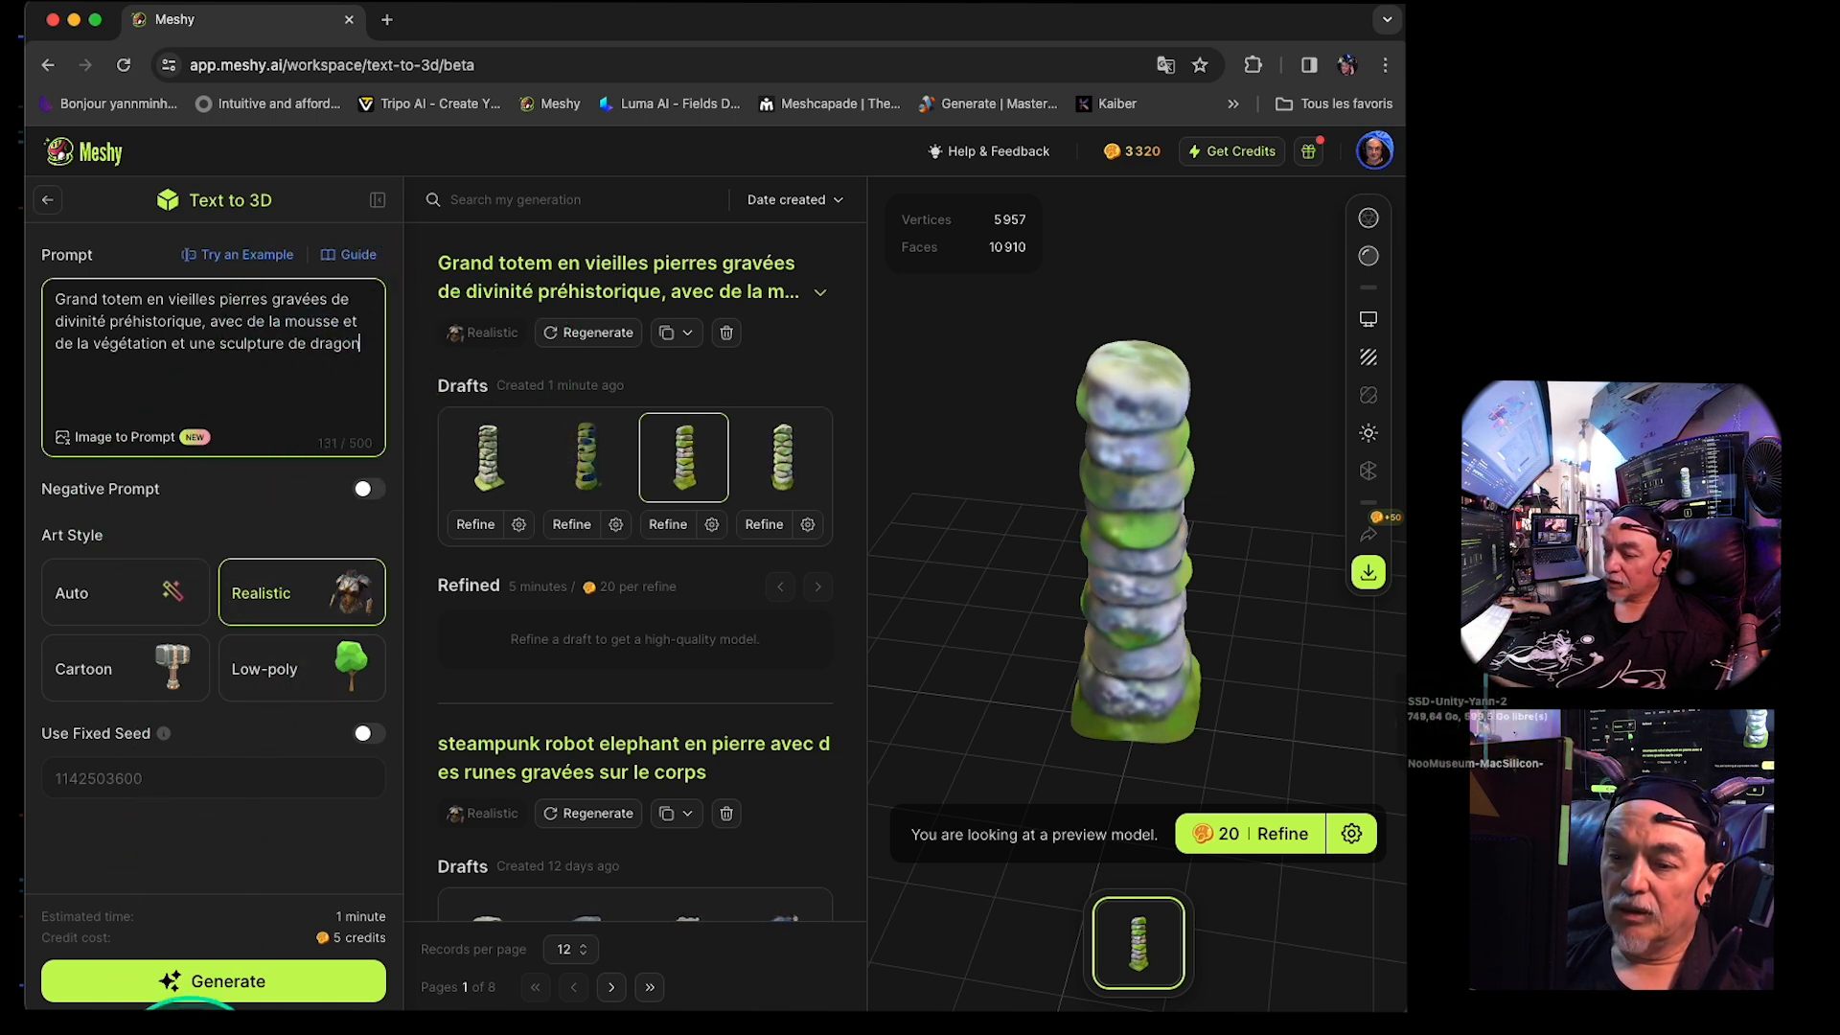
pyautogui.click(216, 990)
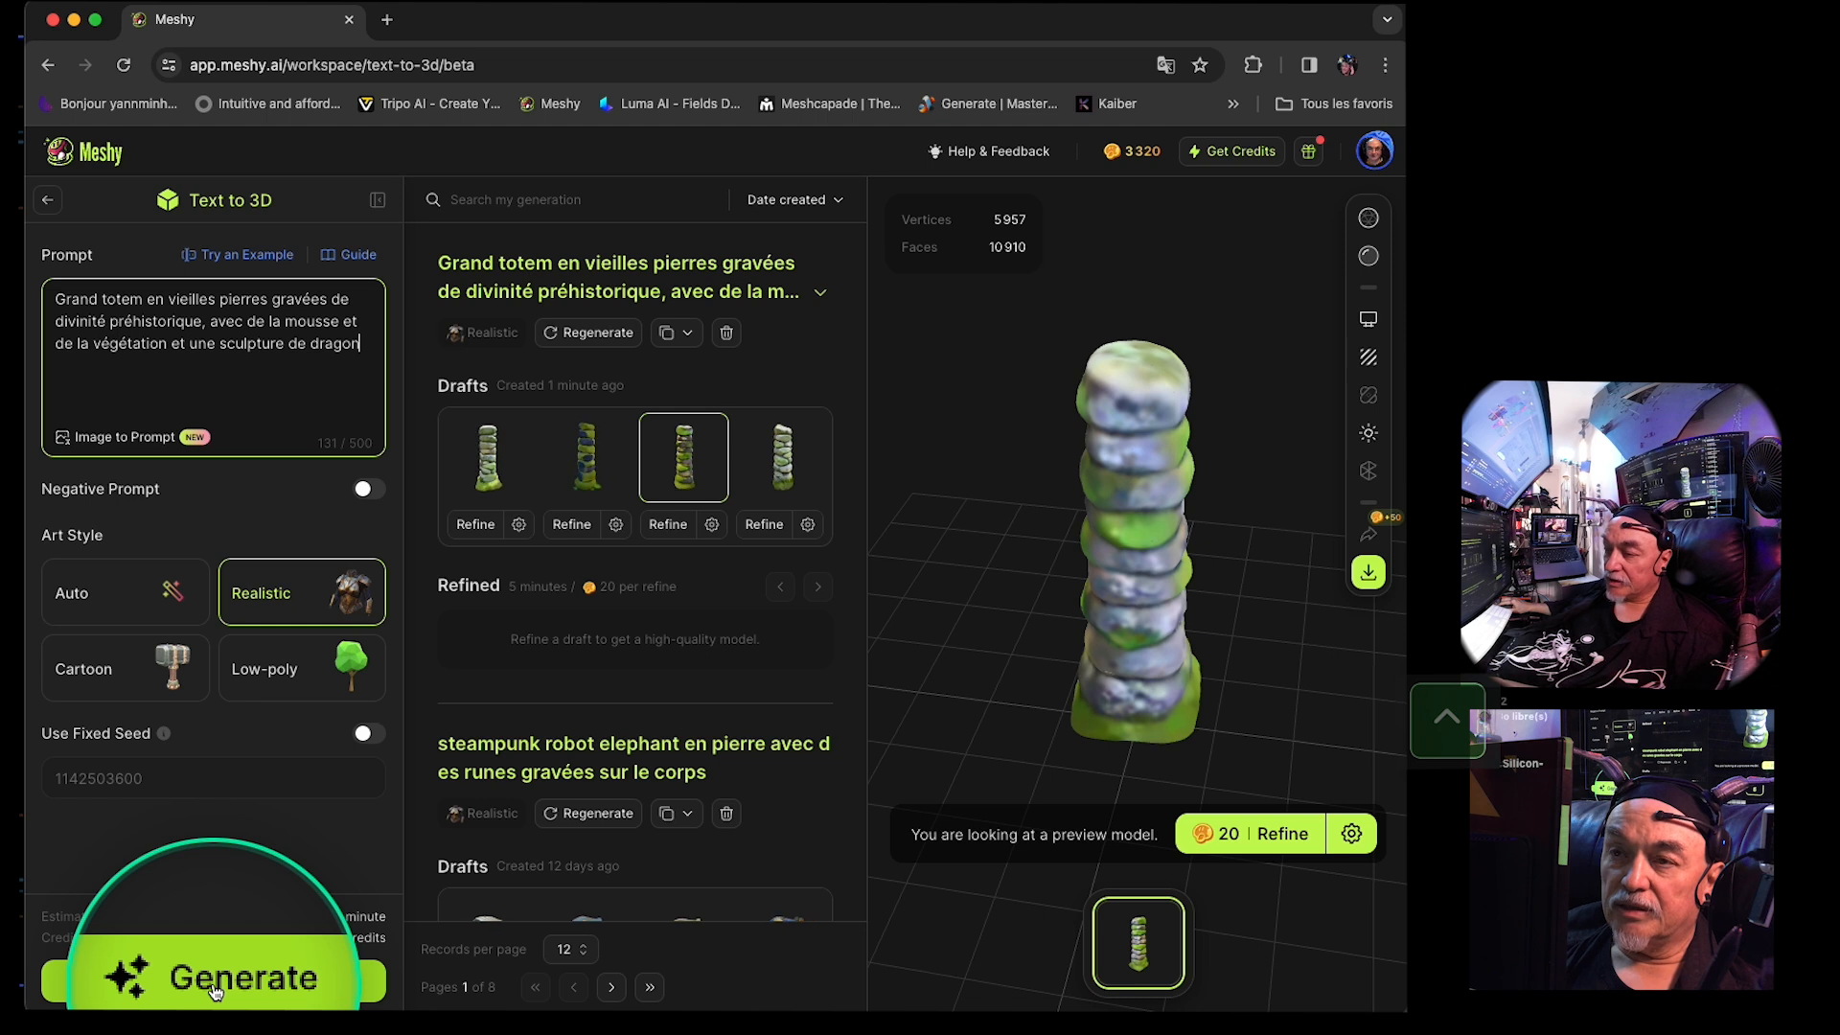
pyautogui.rightClick(216, 990)
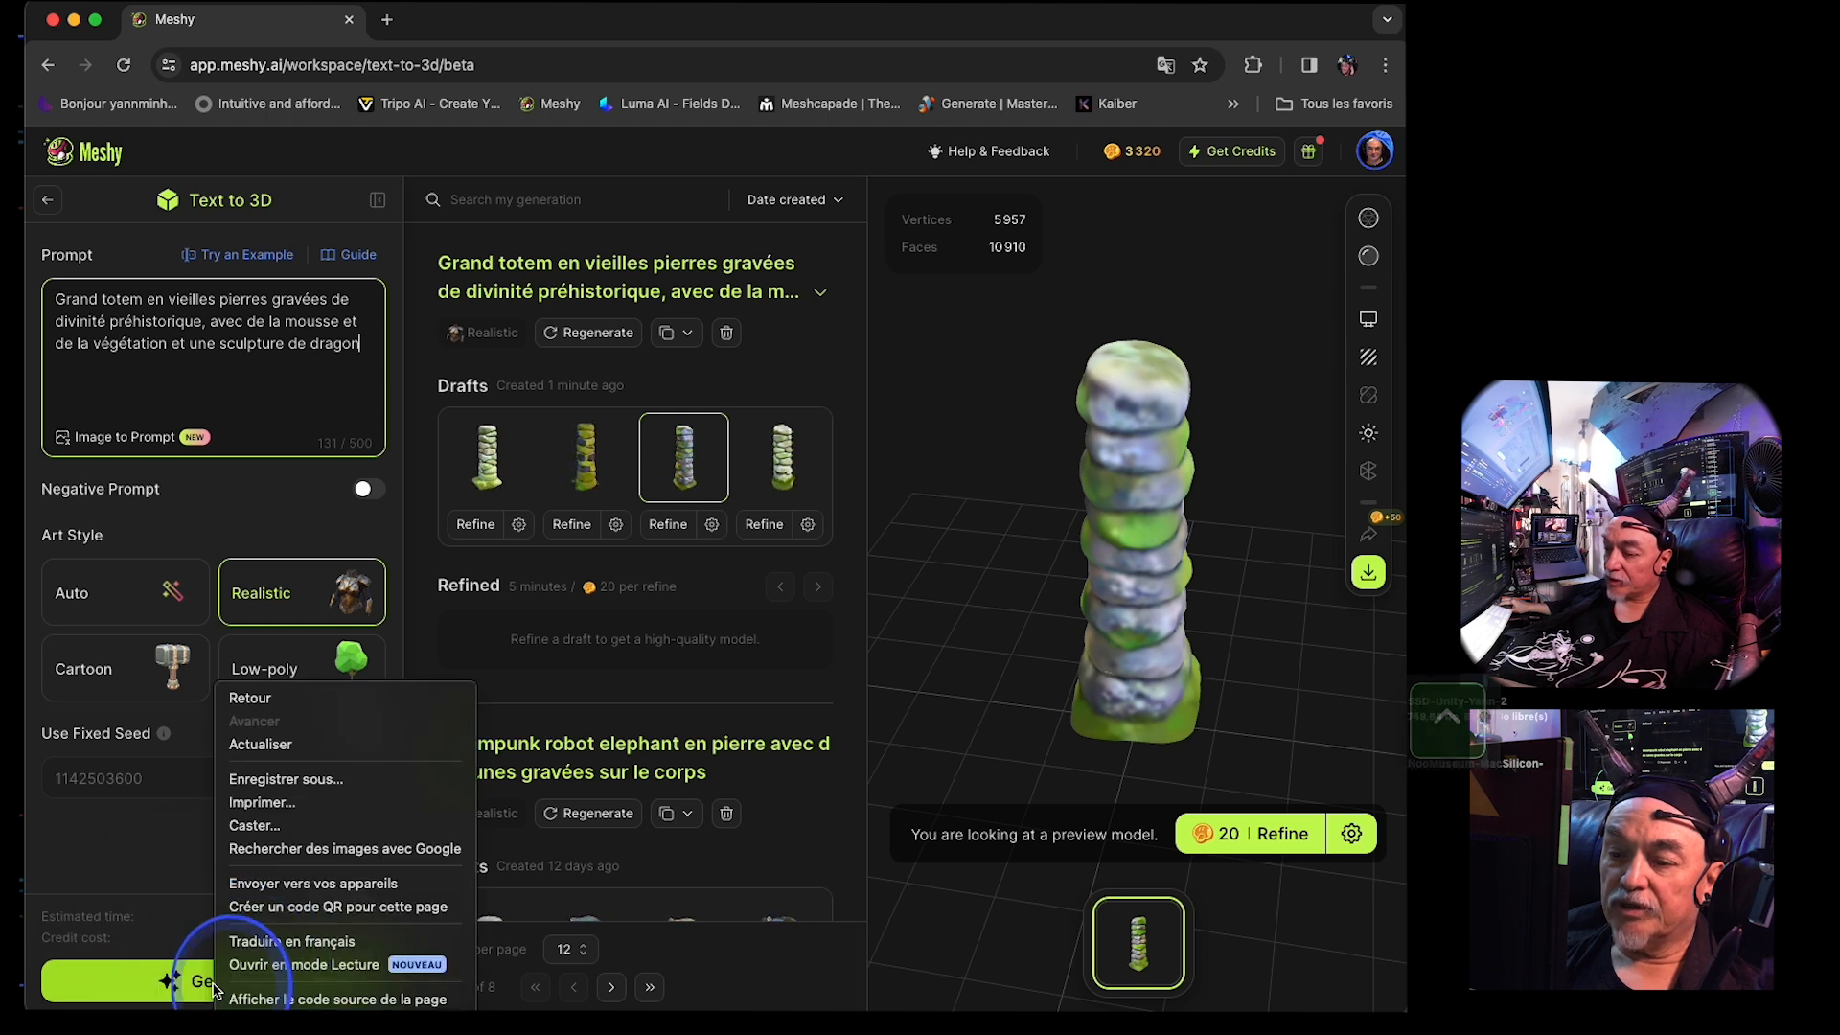
pyautogui.click(125, 1001)
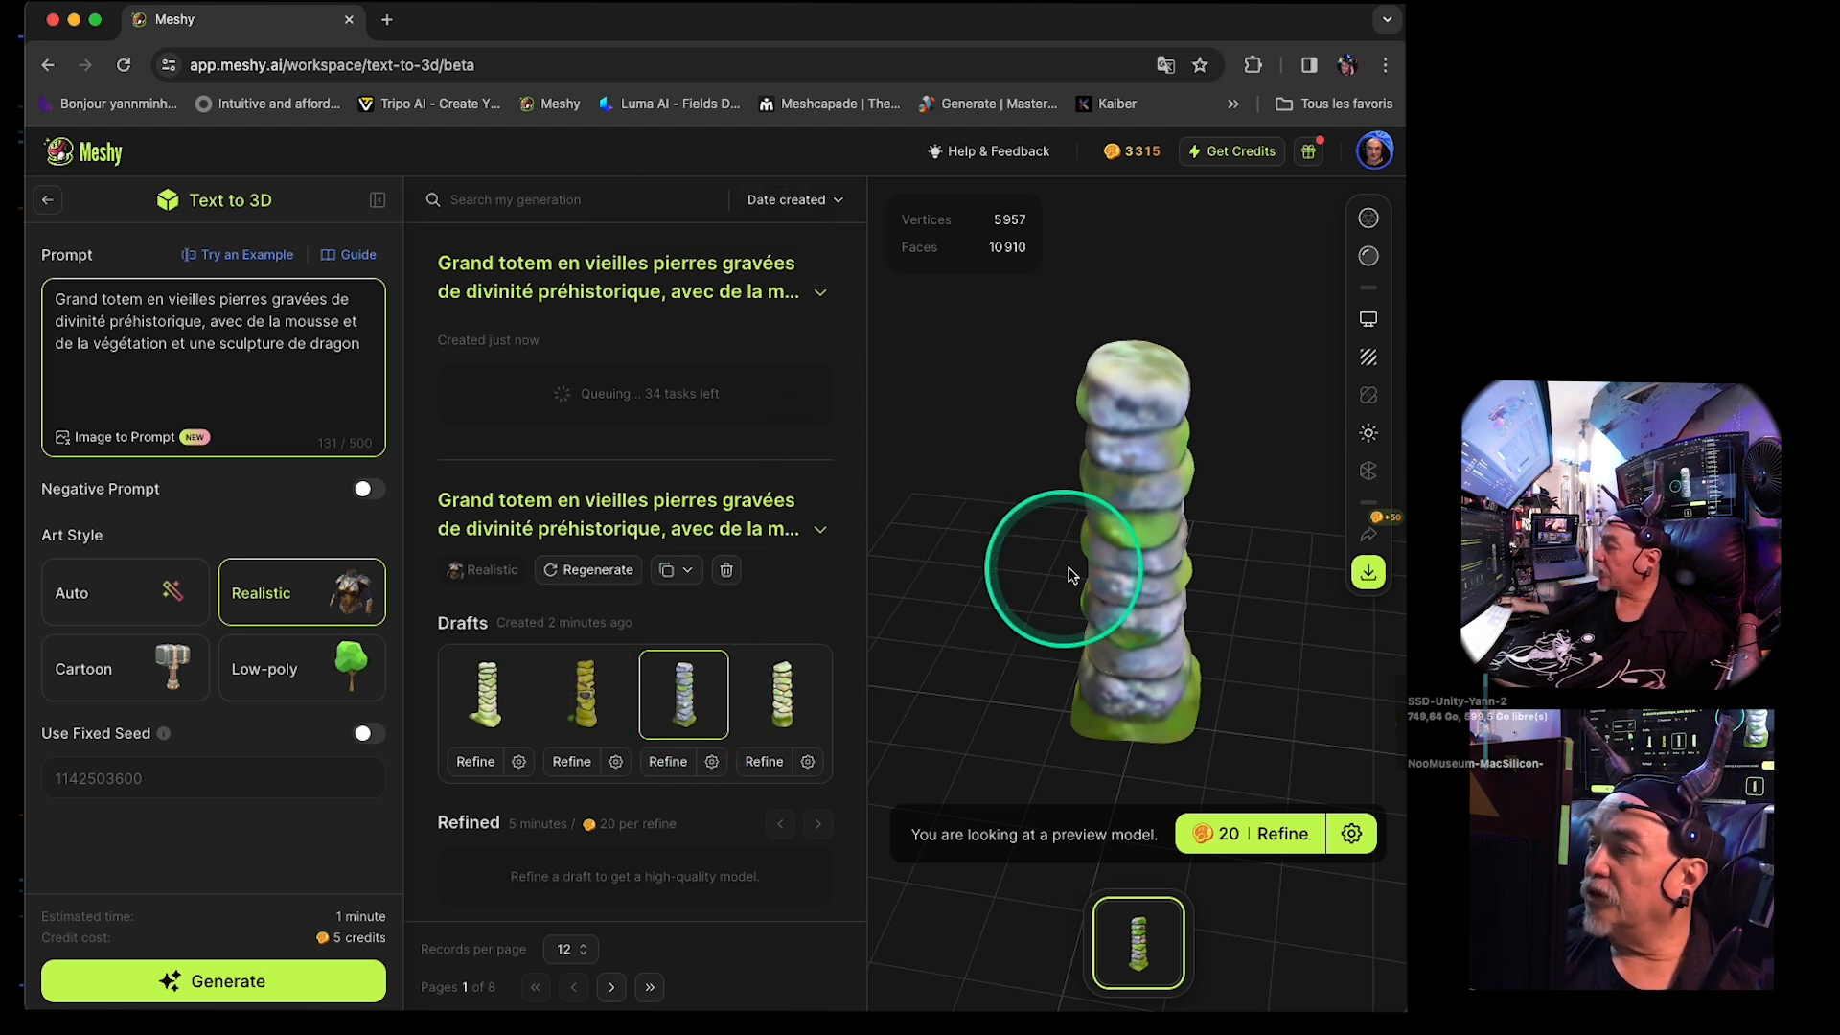
# - Compare the drafts of the first totem generation in the 3D preview, examining each shape from several angles
pyautogui.moveTo(1111, 568); pyautogui.dragTo(1047, 677)
pyautogui.click(781, 710)
pyautogui.click(592, 707)
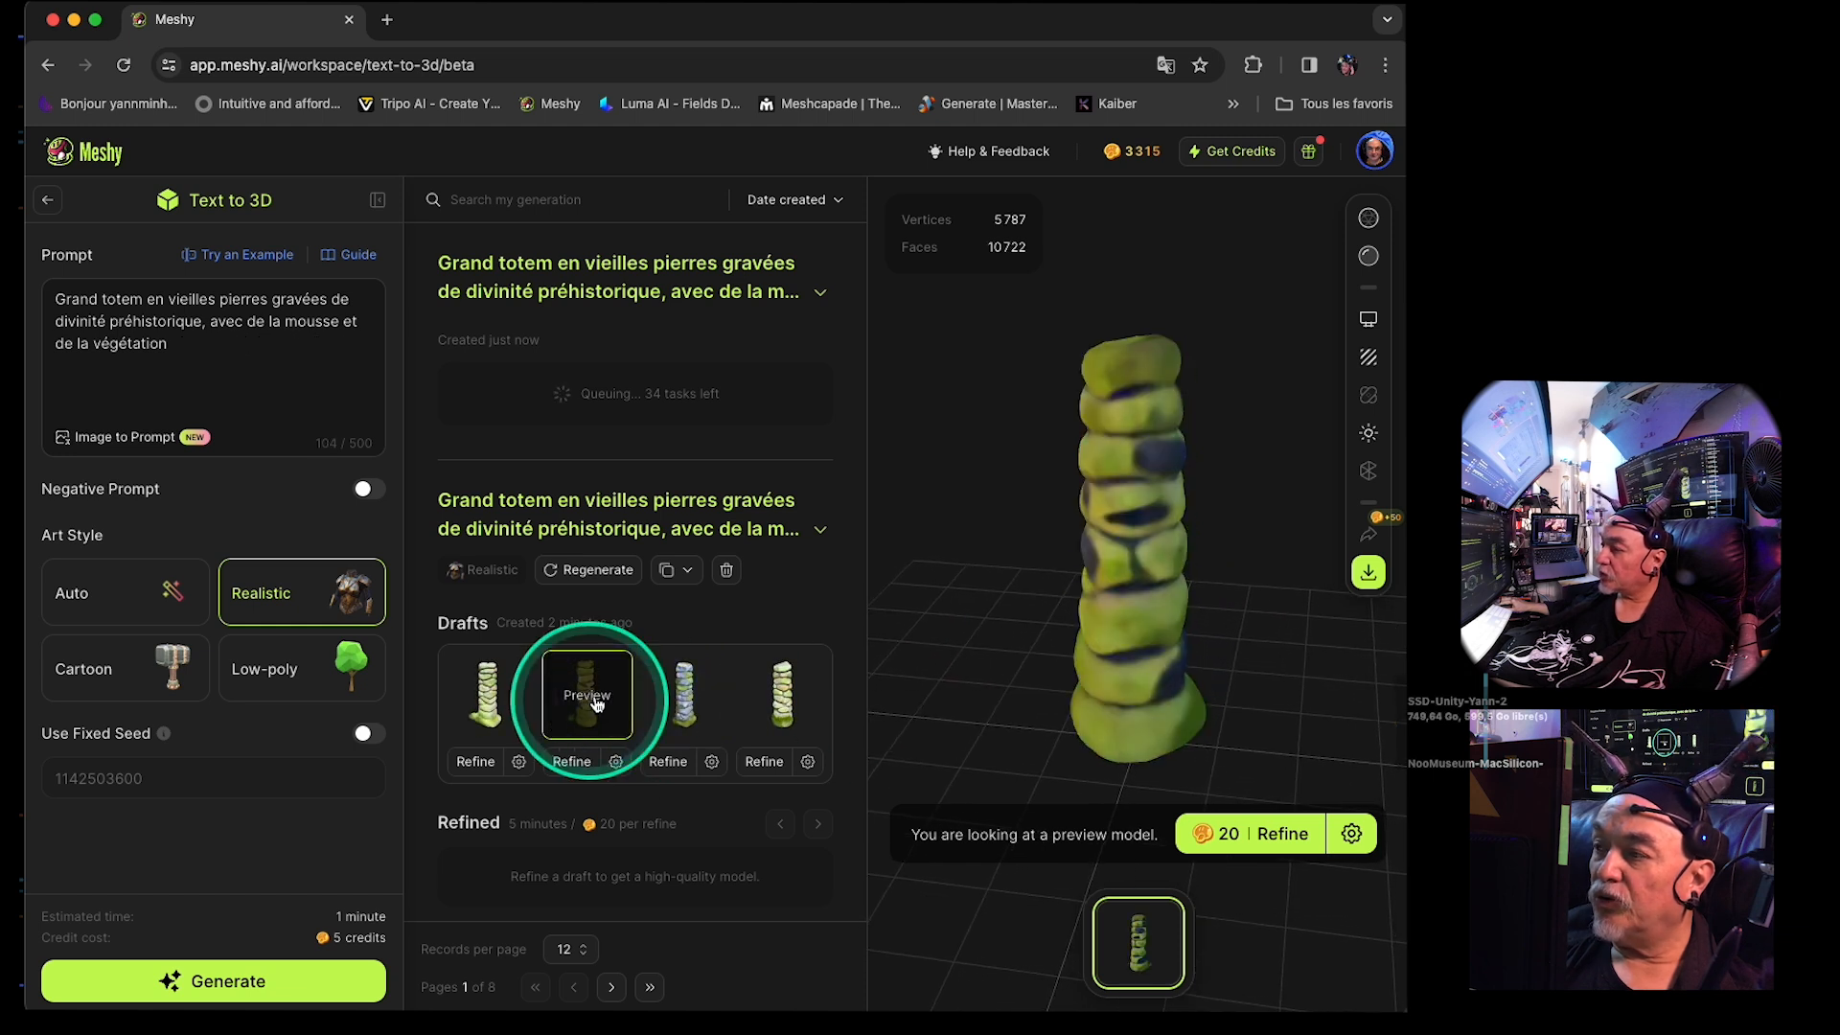
pyautogui.moveTo(1158, 590); pyautogui.dragTo(922, 551)
pyautogui.click(798, 707)
pyautogui.moveTo(1160, 609); pyautogui.dragTo(932, 657)
pyautogui.moveTo(1112, 623); pyautogui.dragTo(1069, 592)
pyautogui.click(493, 698)
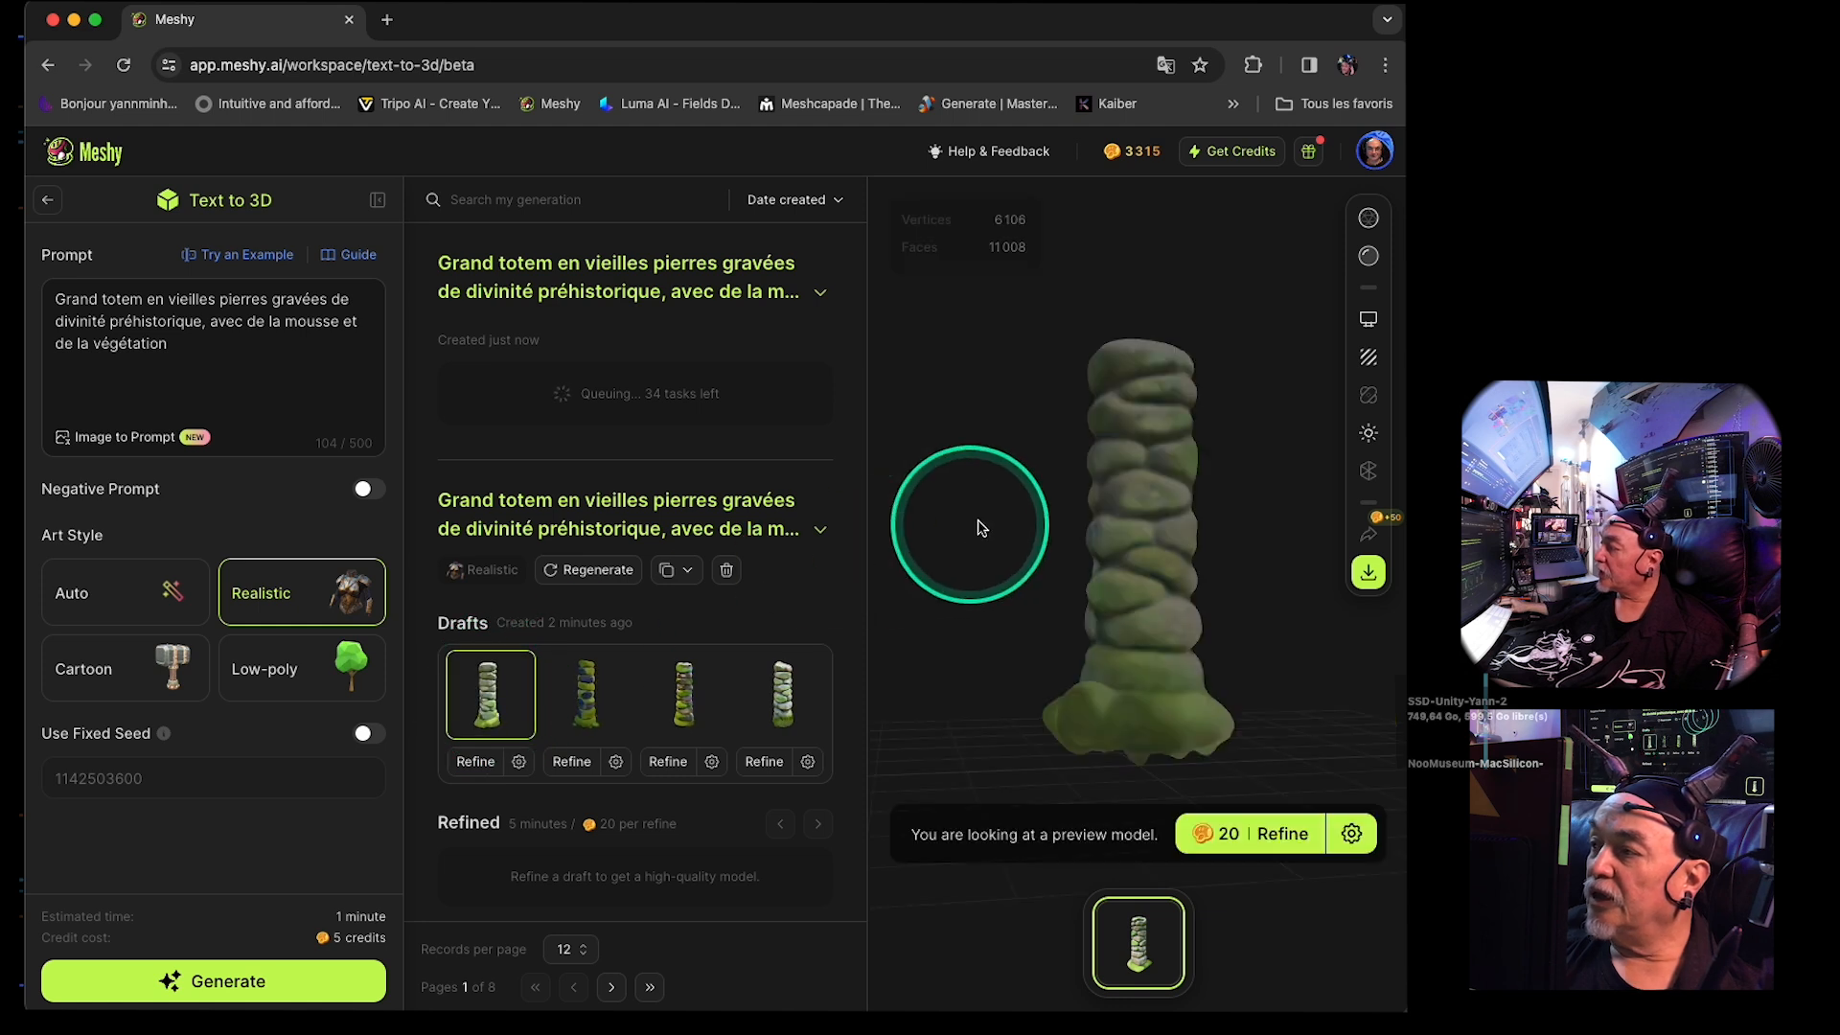
pyautogui.moveTo(1185, 481); pyautogui.dragTo(1154, 552)
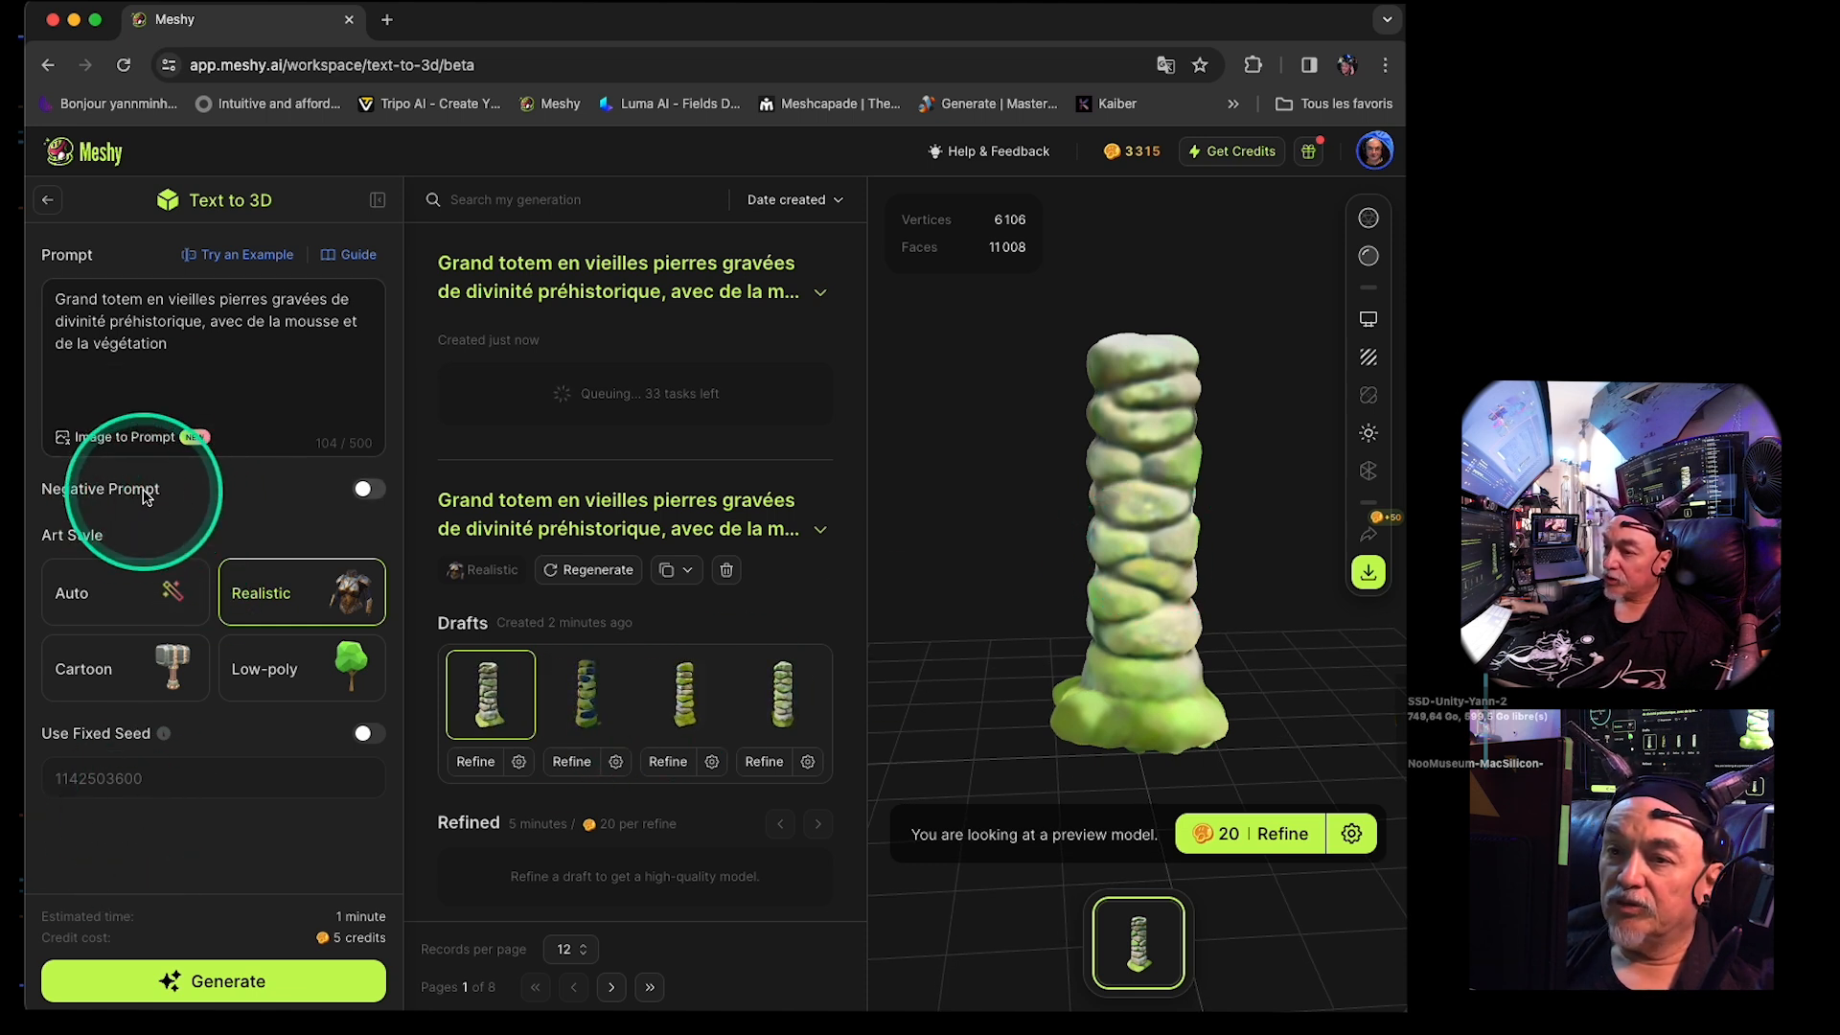
# - Examine the bases at the foot of the third and first drafts of the original totem
pyautogui.press('ctrl')
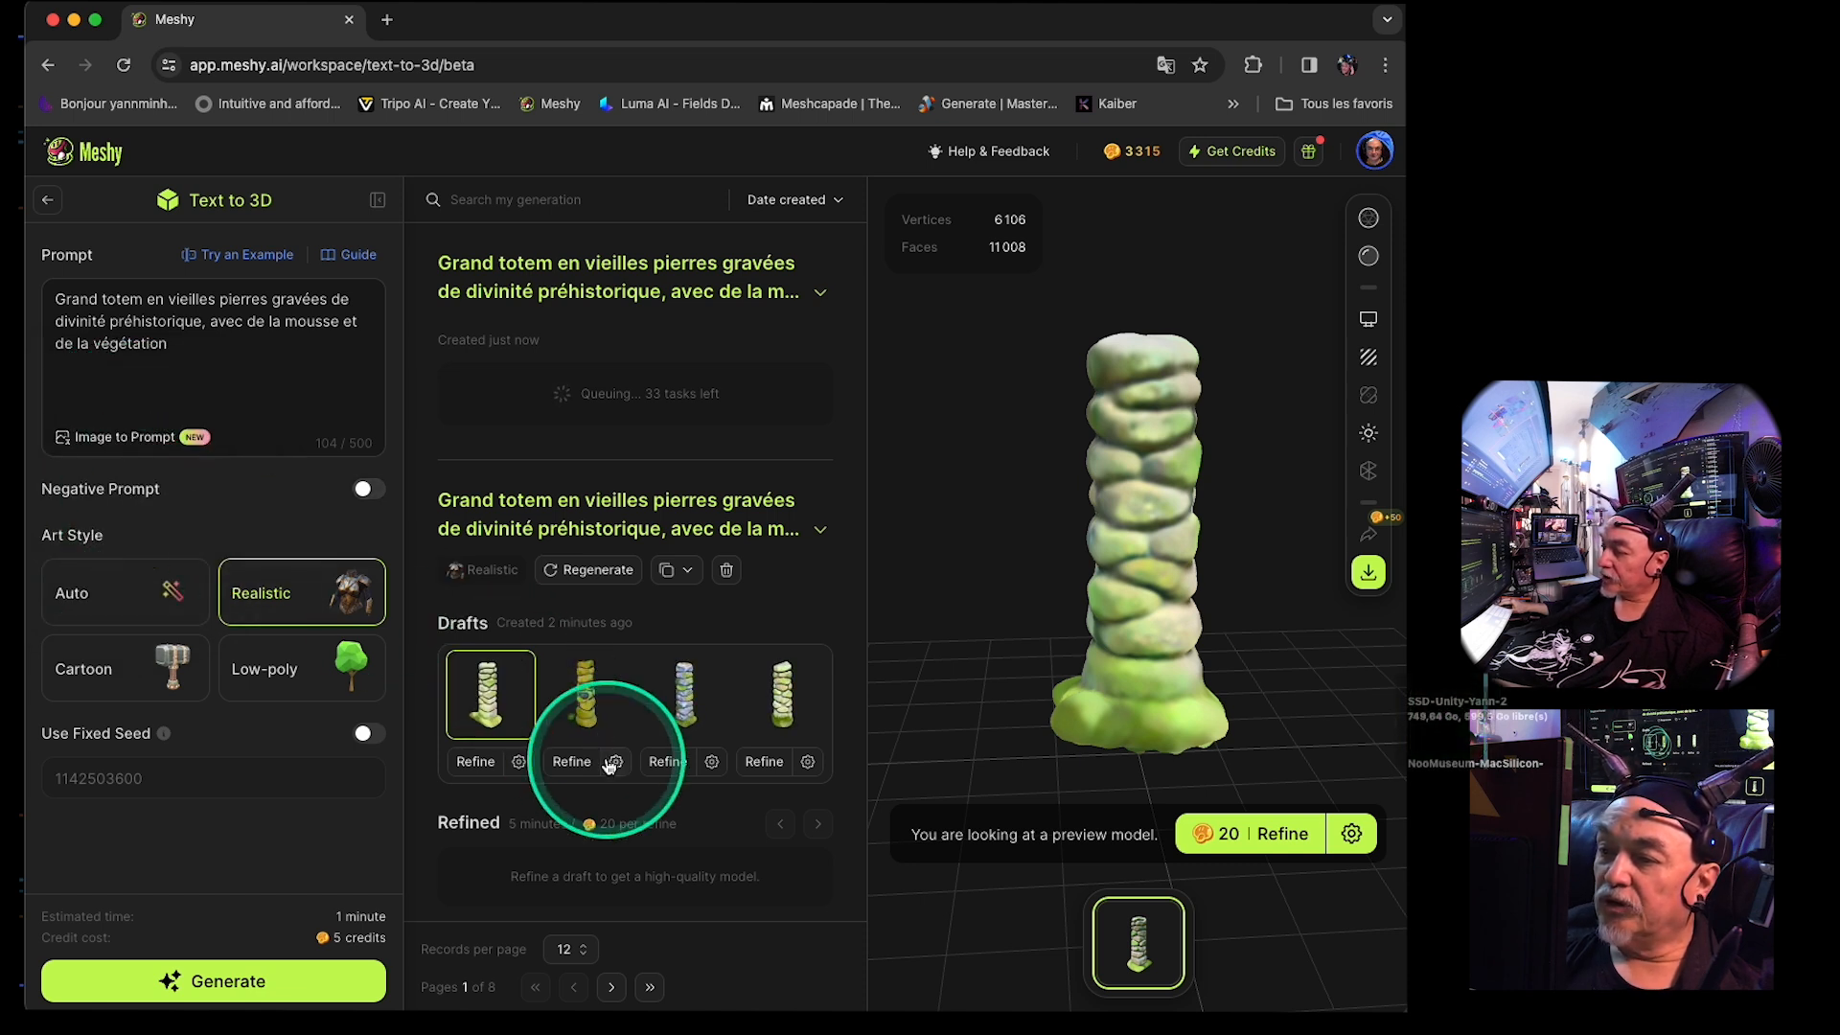
pyautogui.click(678, 706)
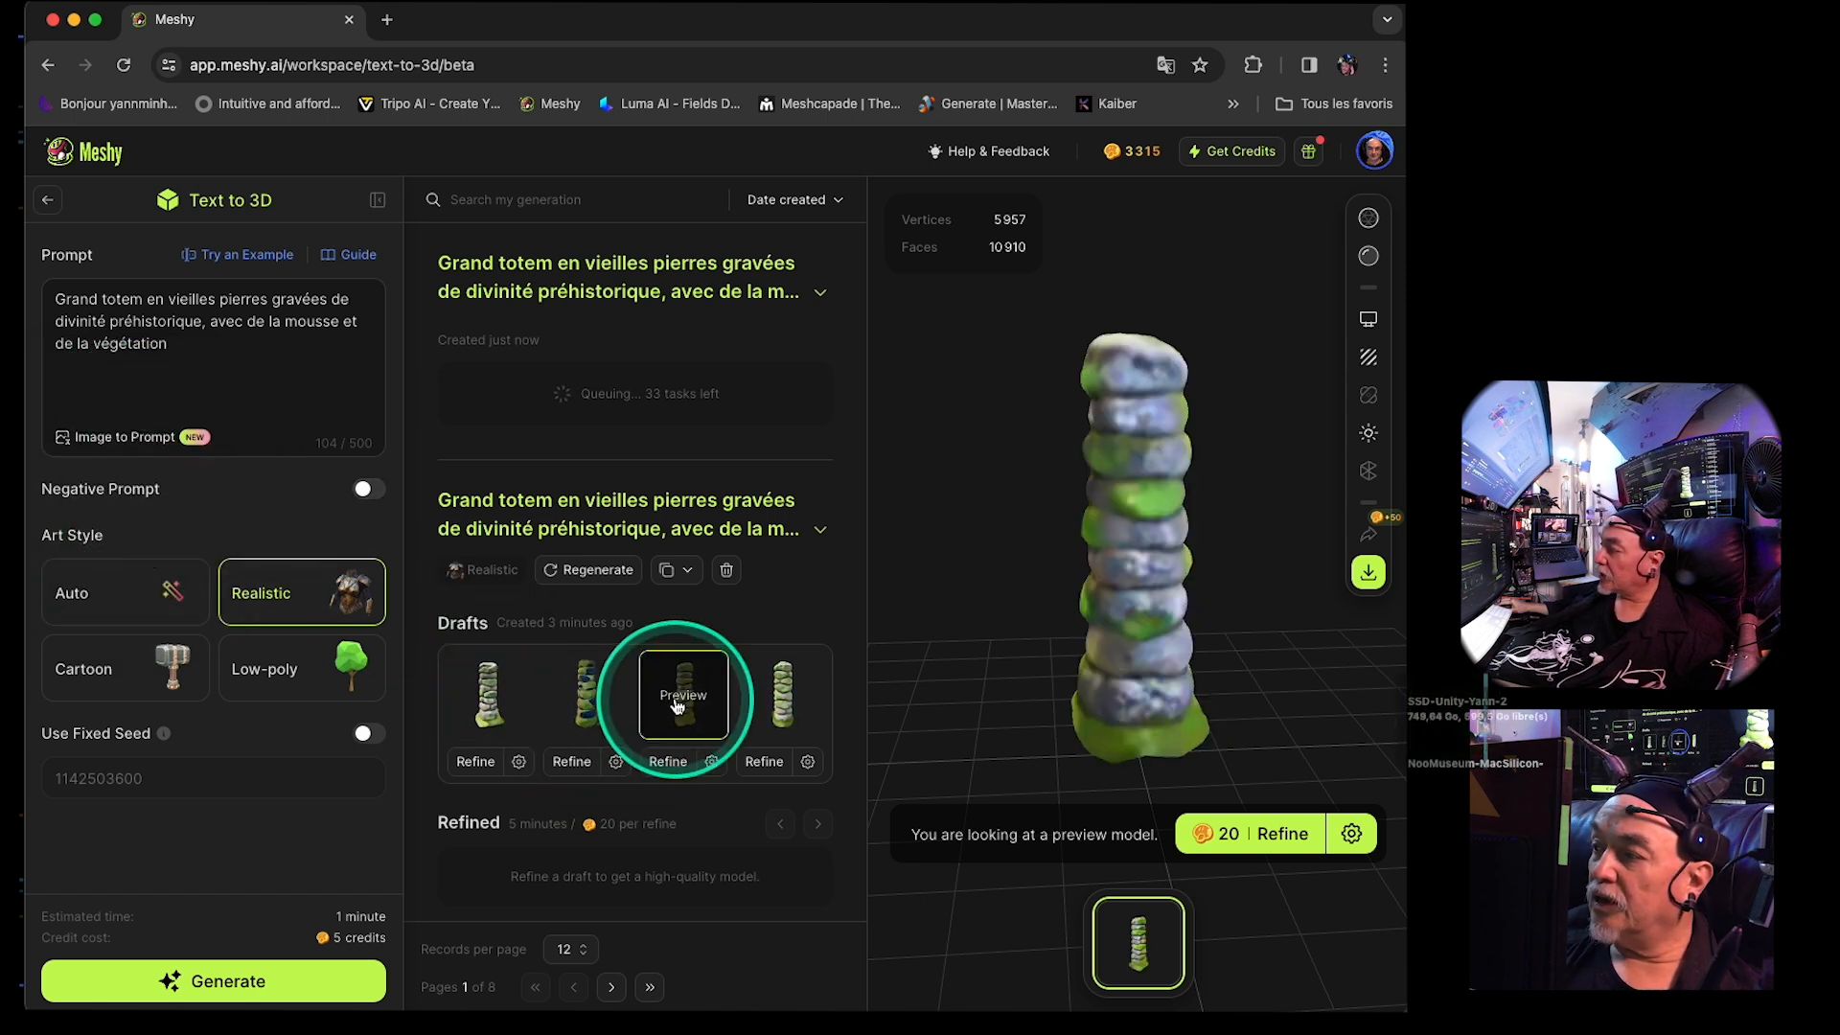
pyautogui.press('ctrl')
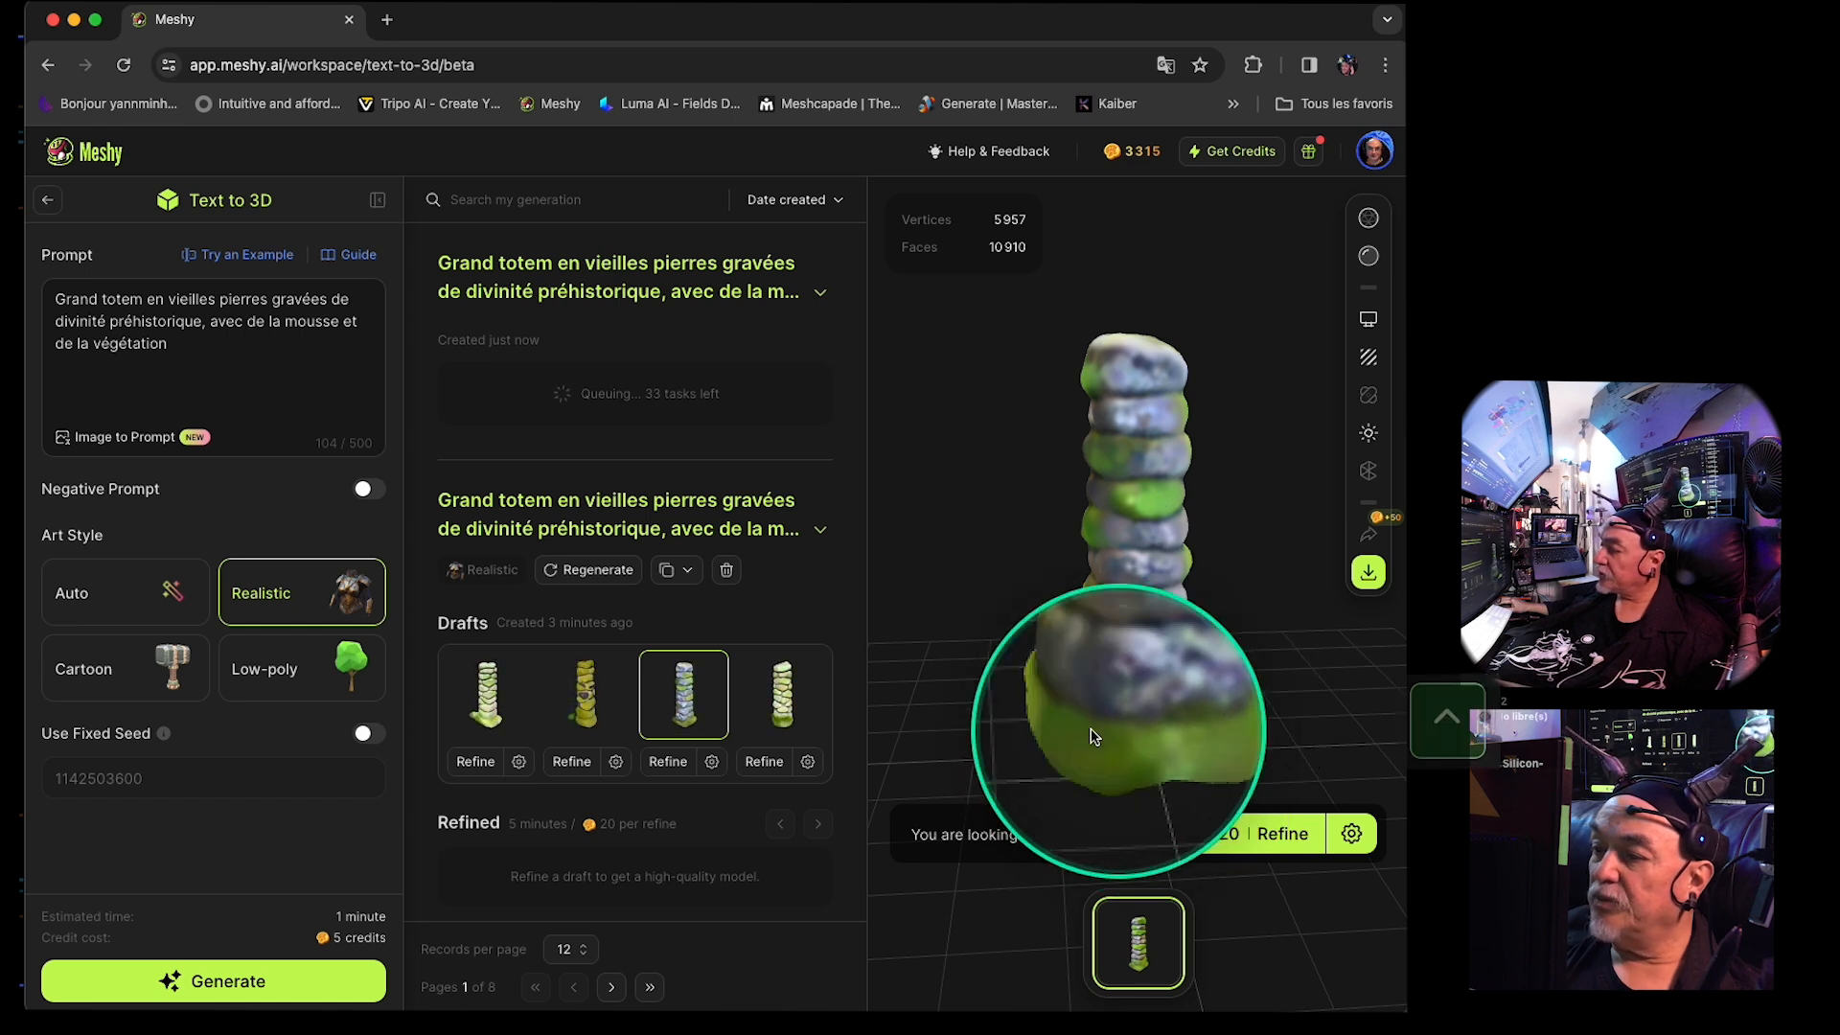
pyautogui.click(535, 708)
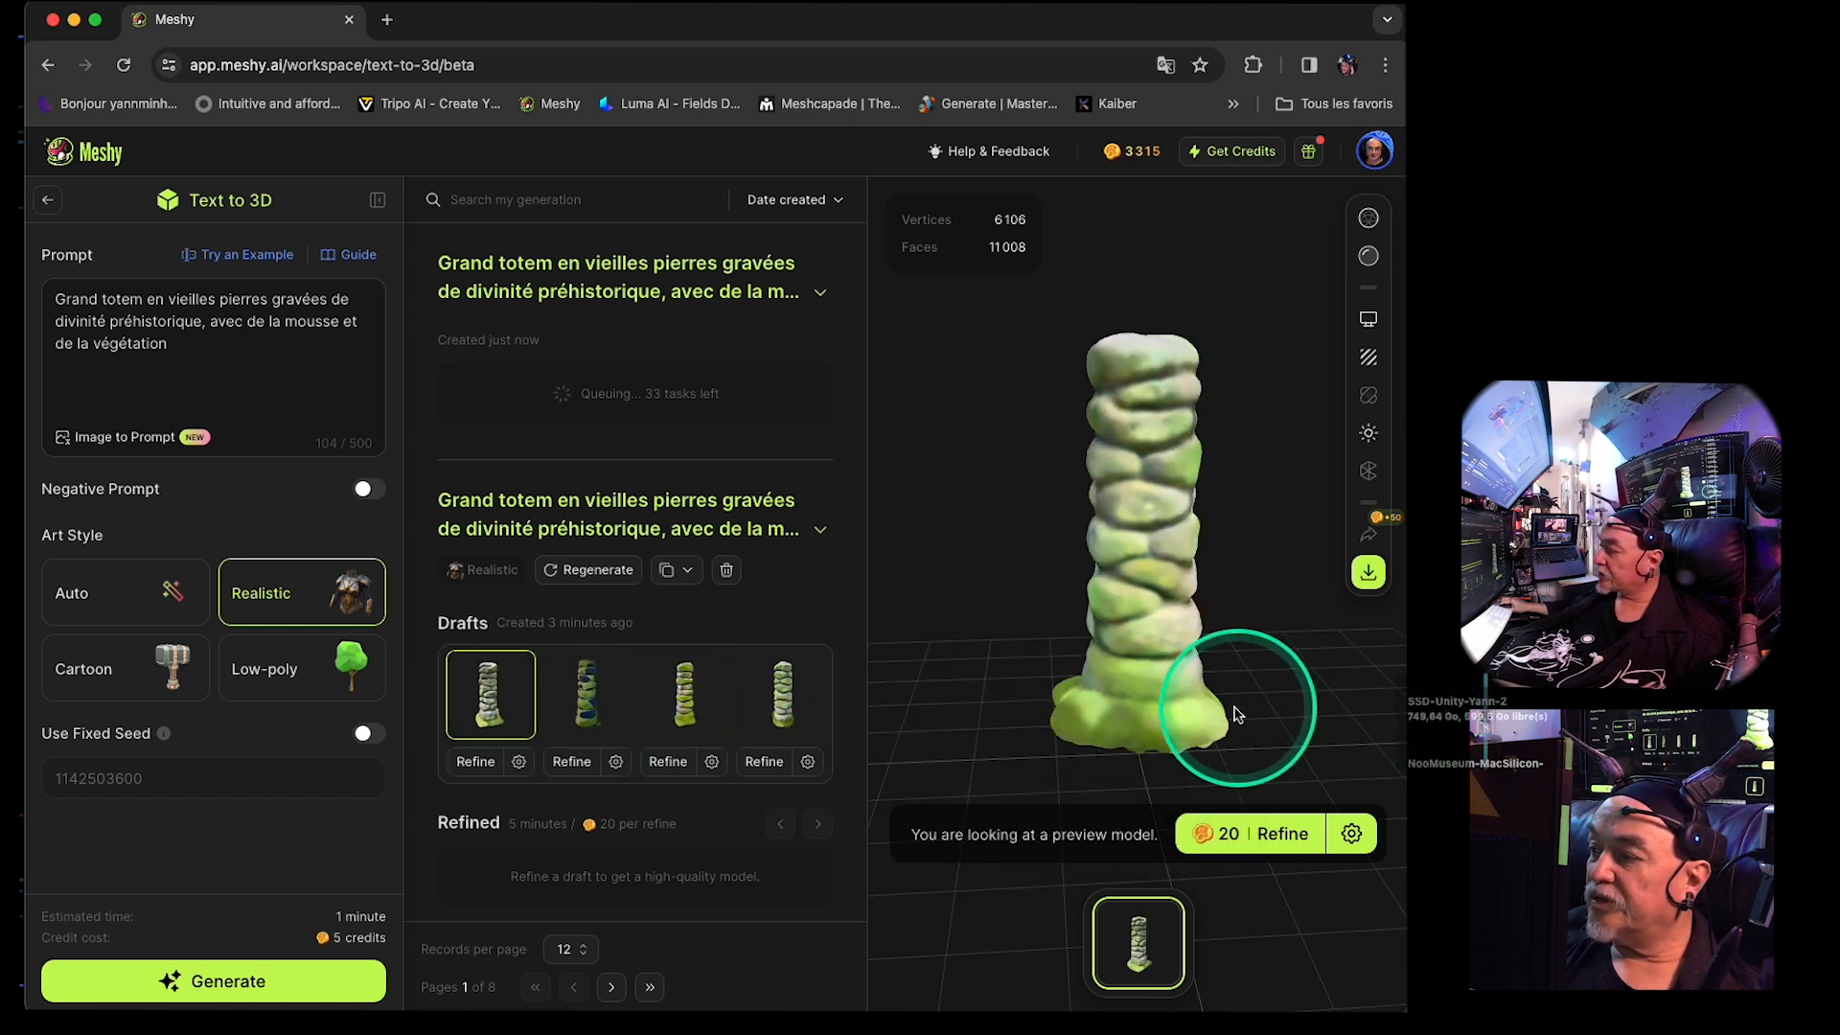
pyautogui.press('ctrl')
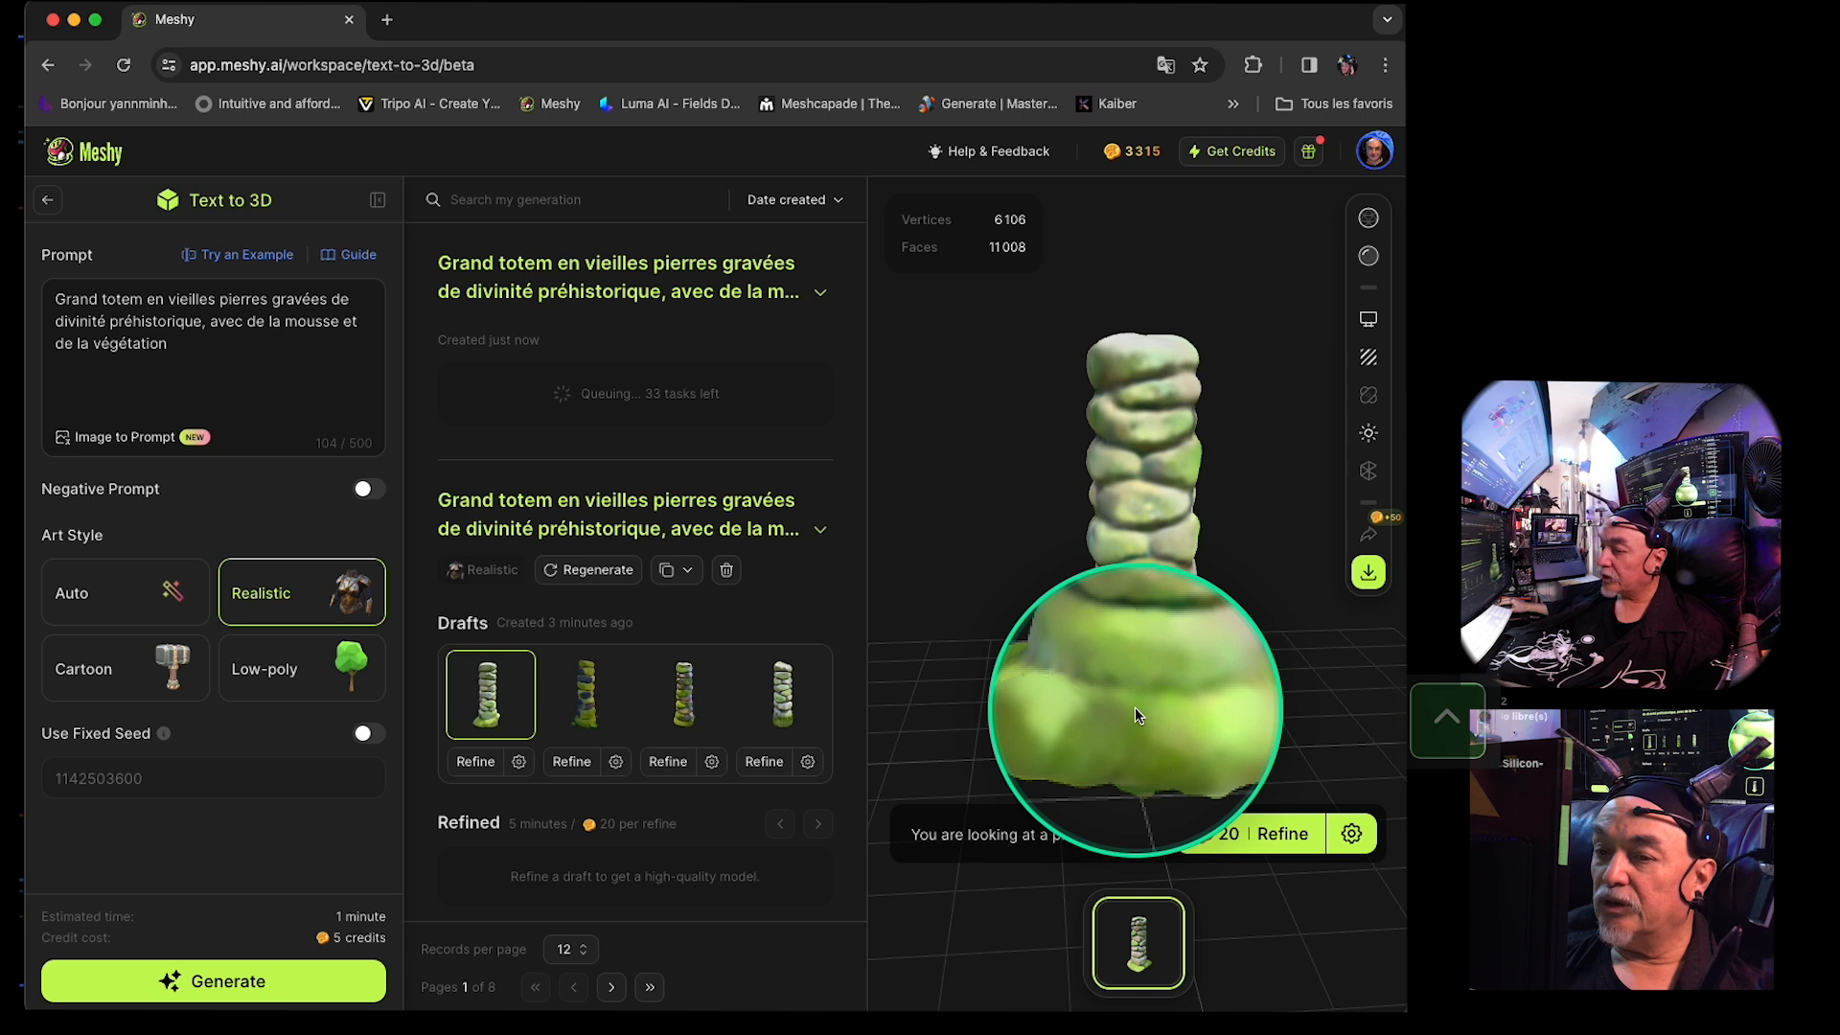
# - Enable the negative prompt and enter "base, socle" as the elements to exclude
pyautogui.click(124, 496)
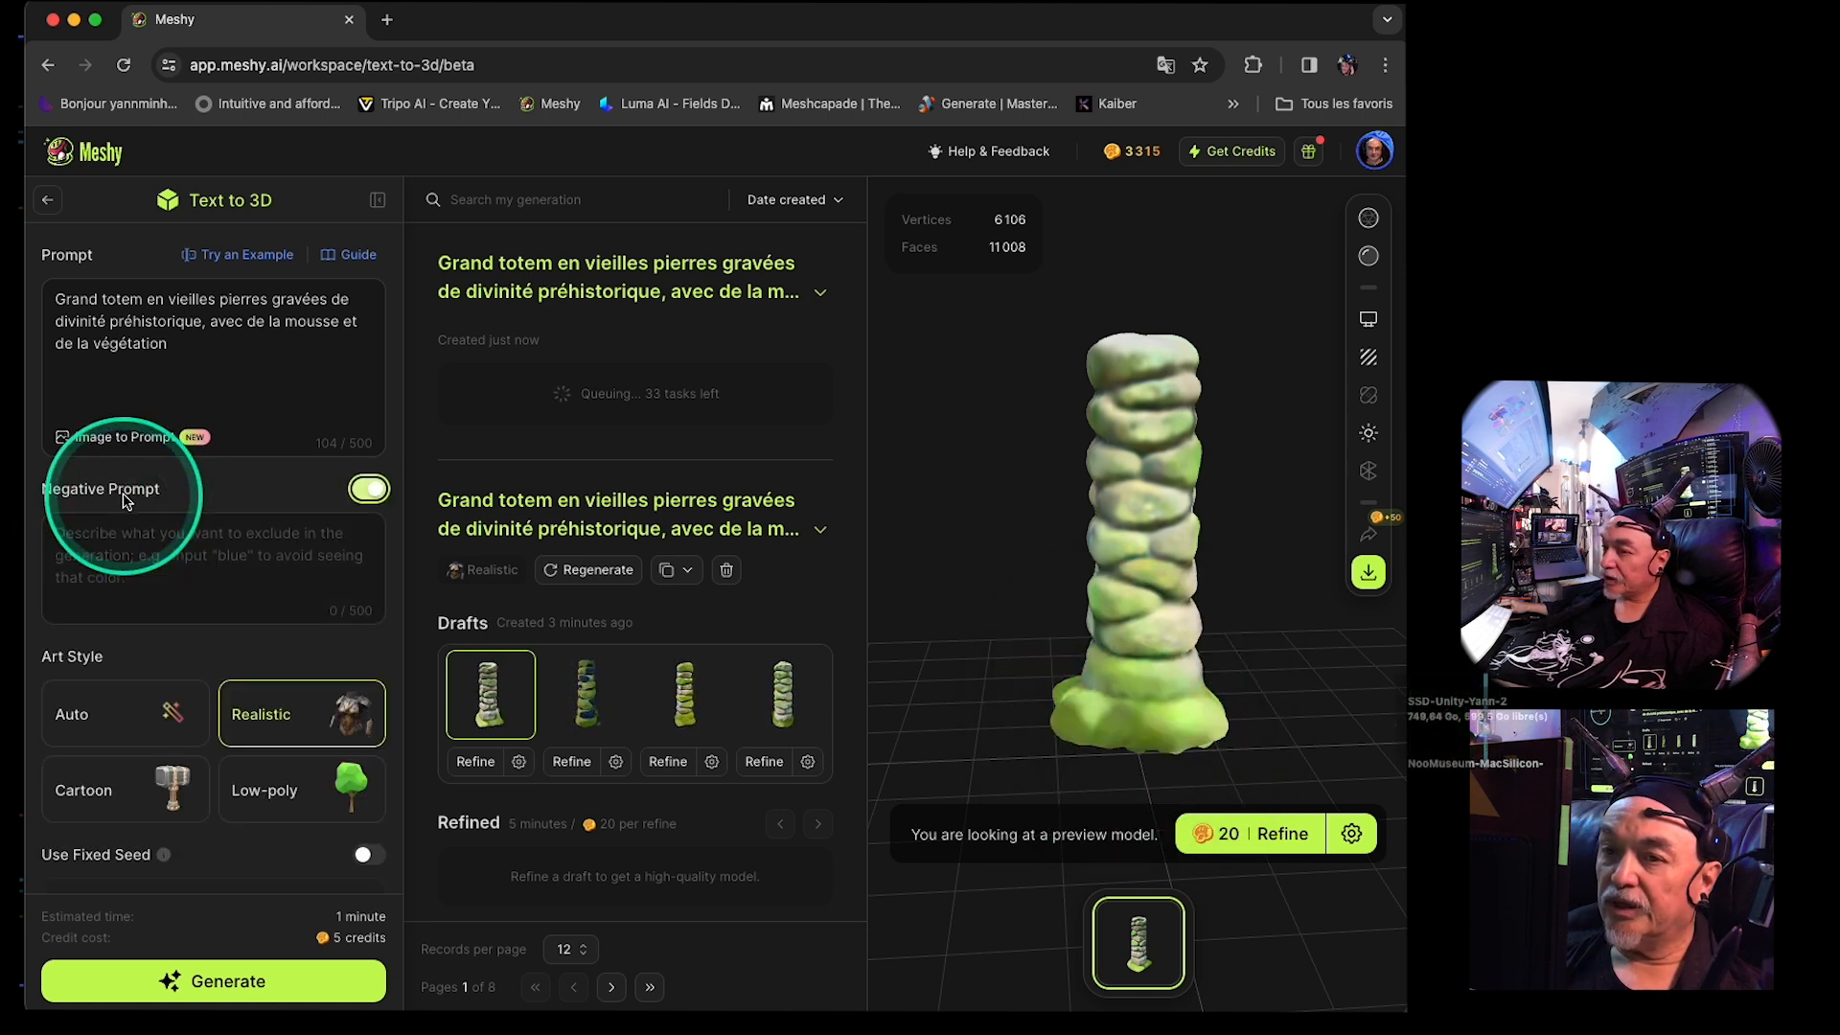
pyautogui.click(113, 537)
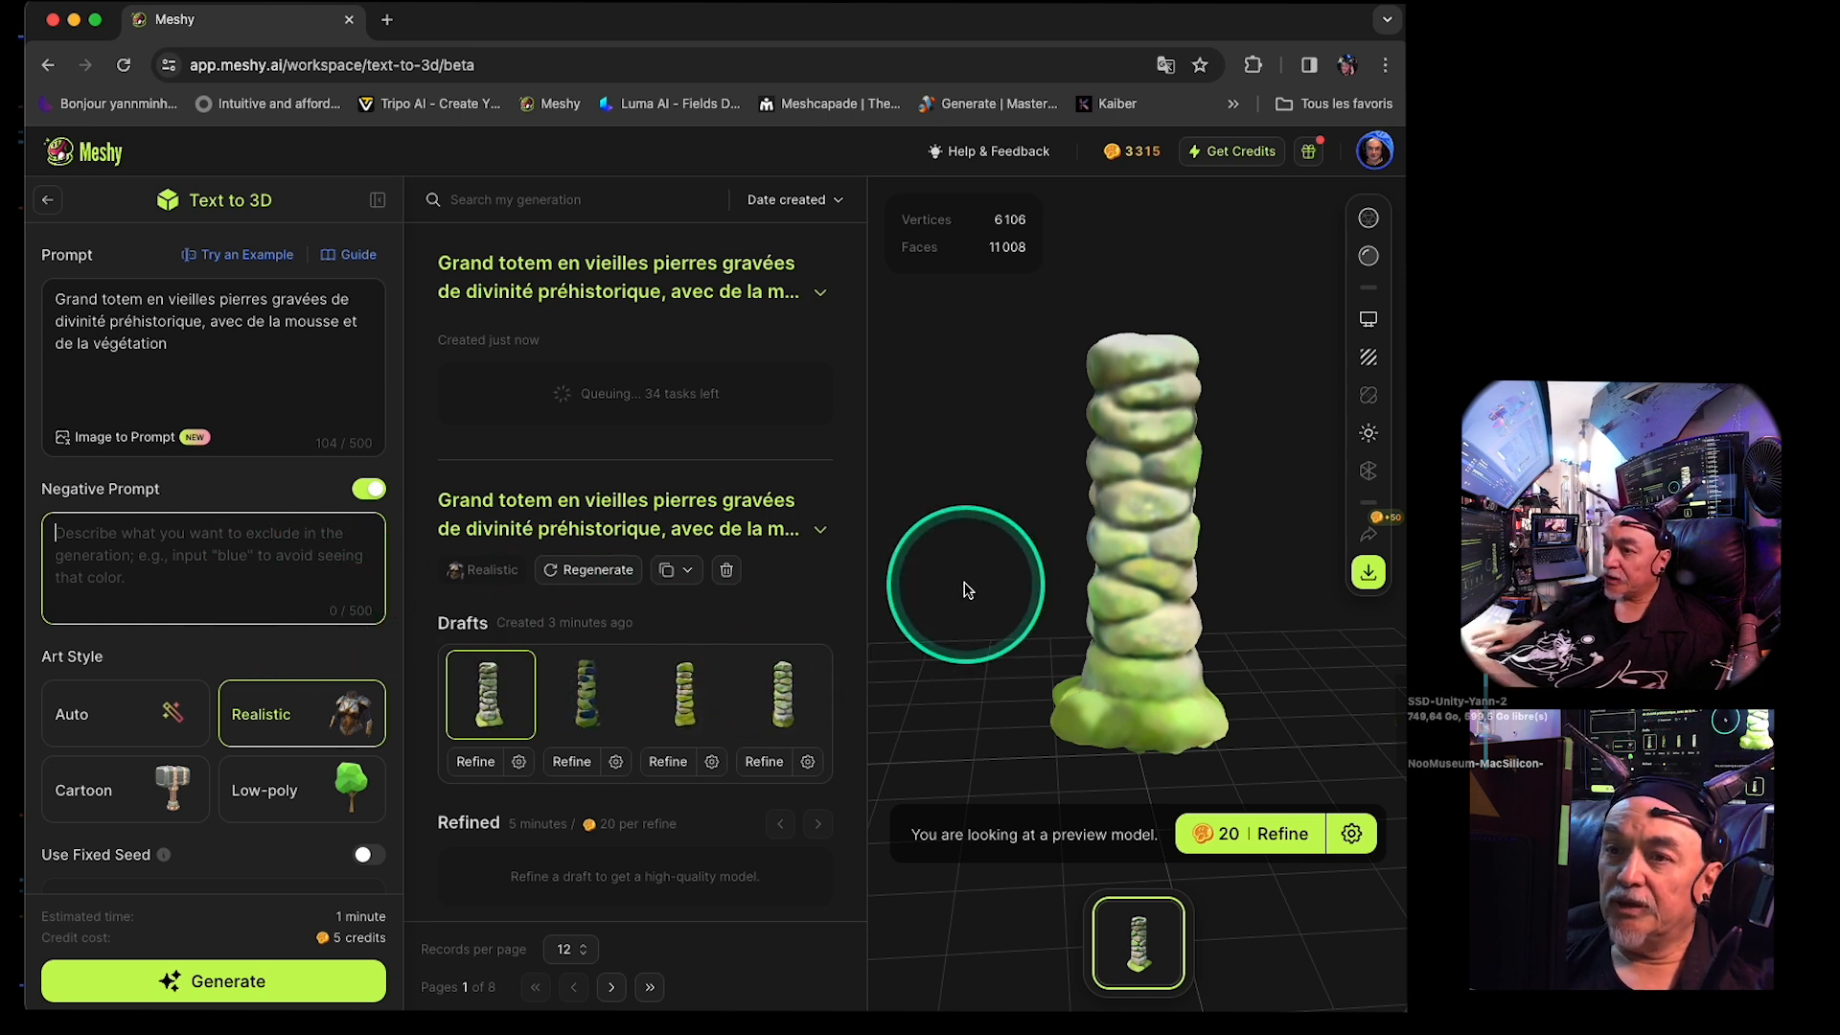
pyautogui.write('ba')
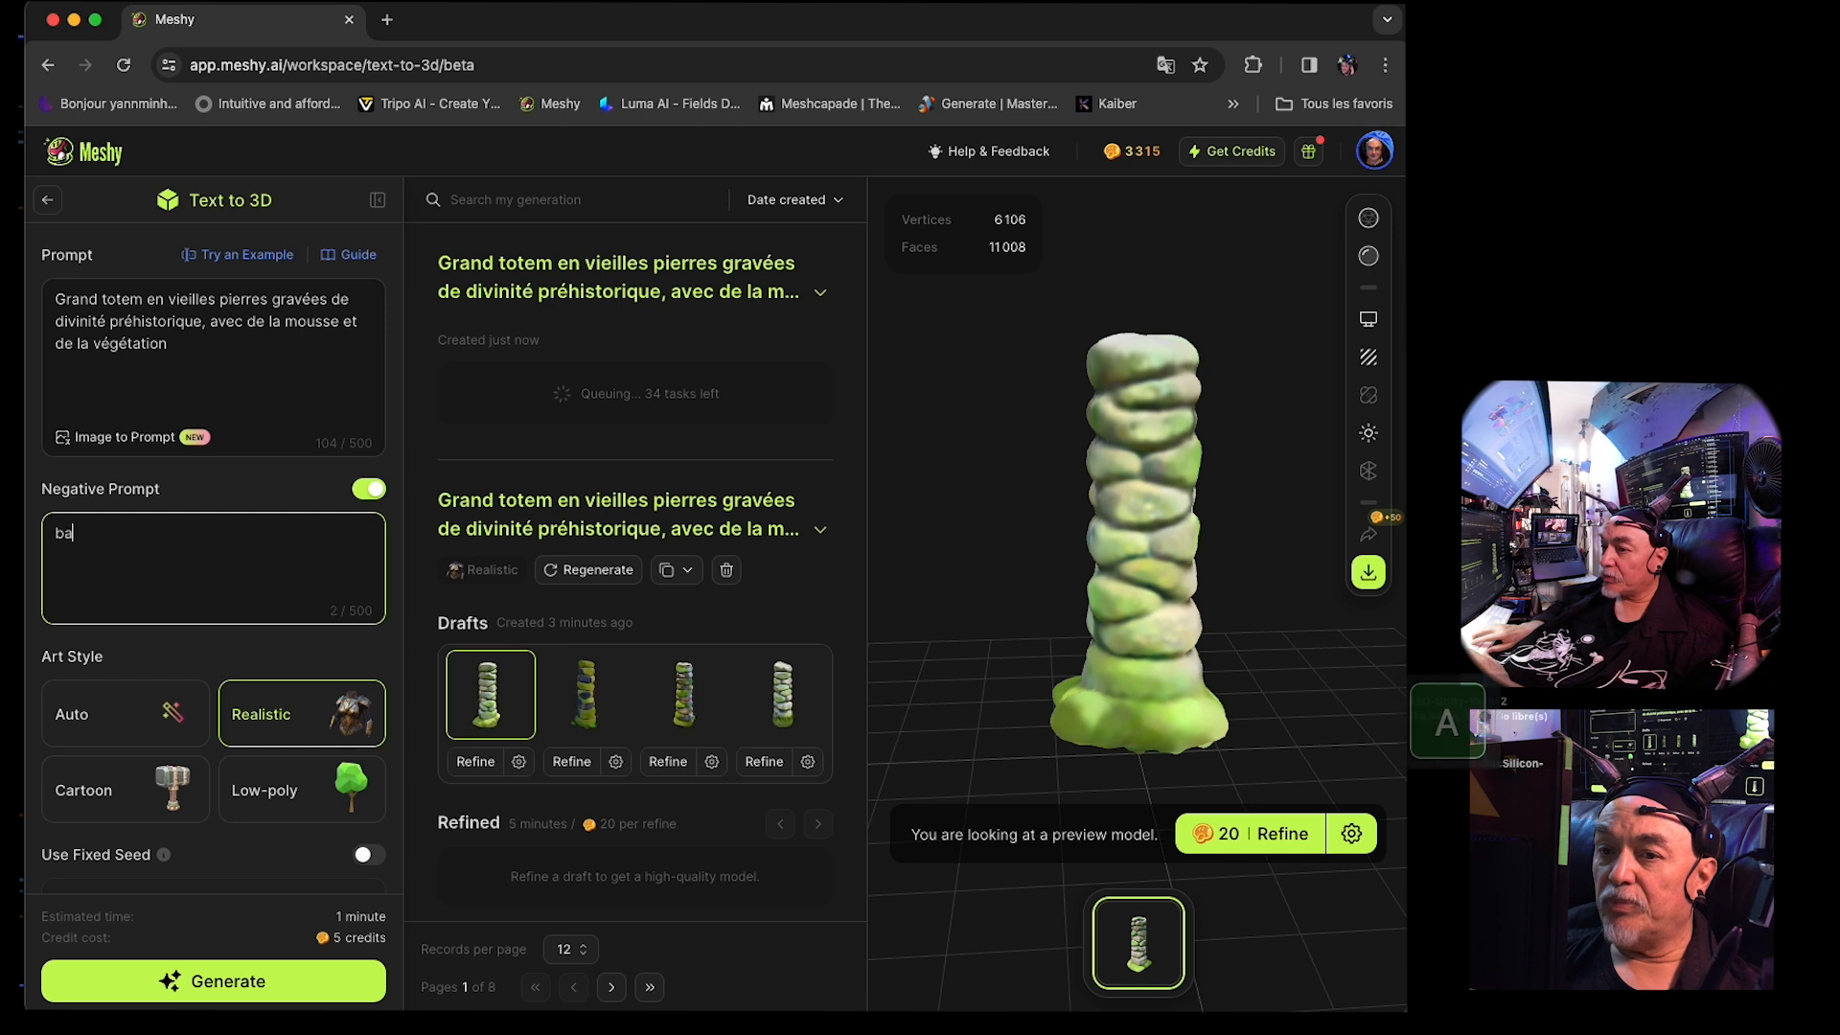
pyautogui.write('se, socle')
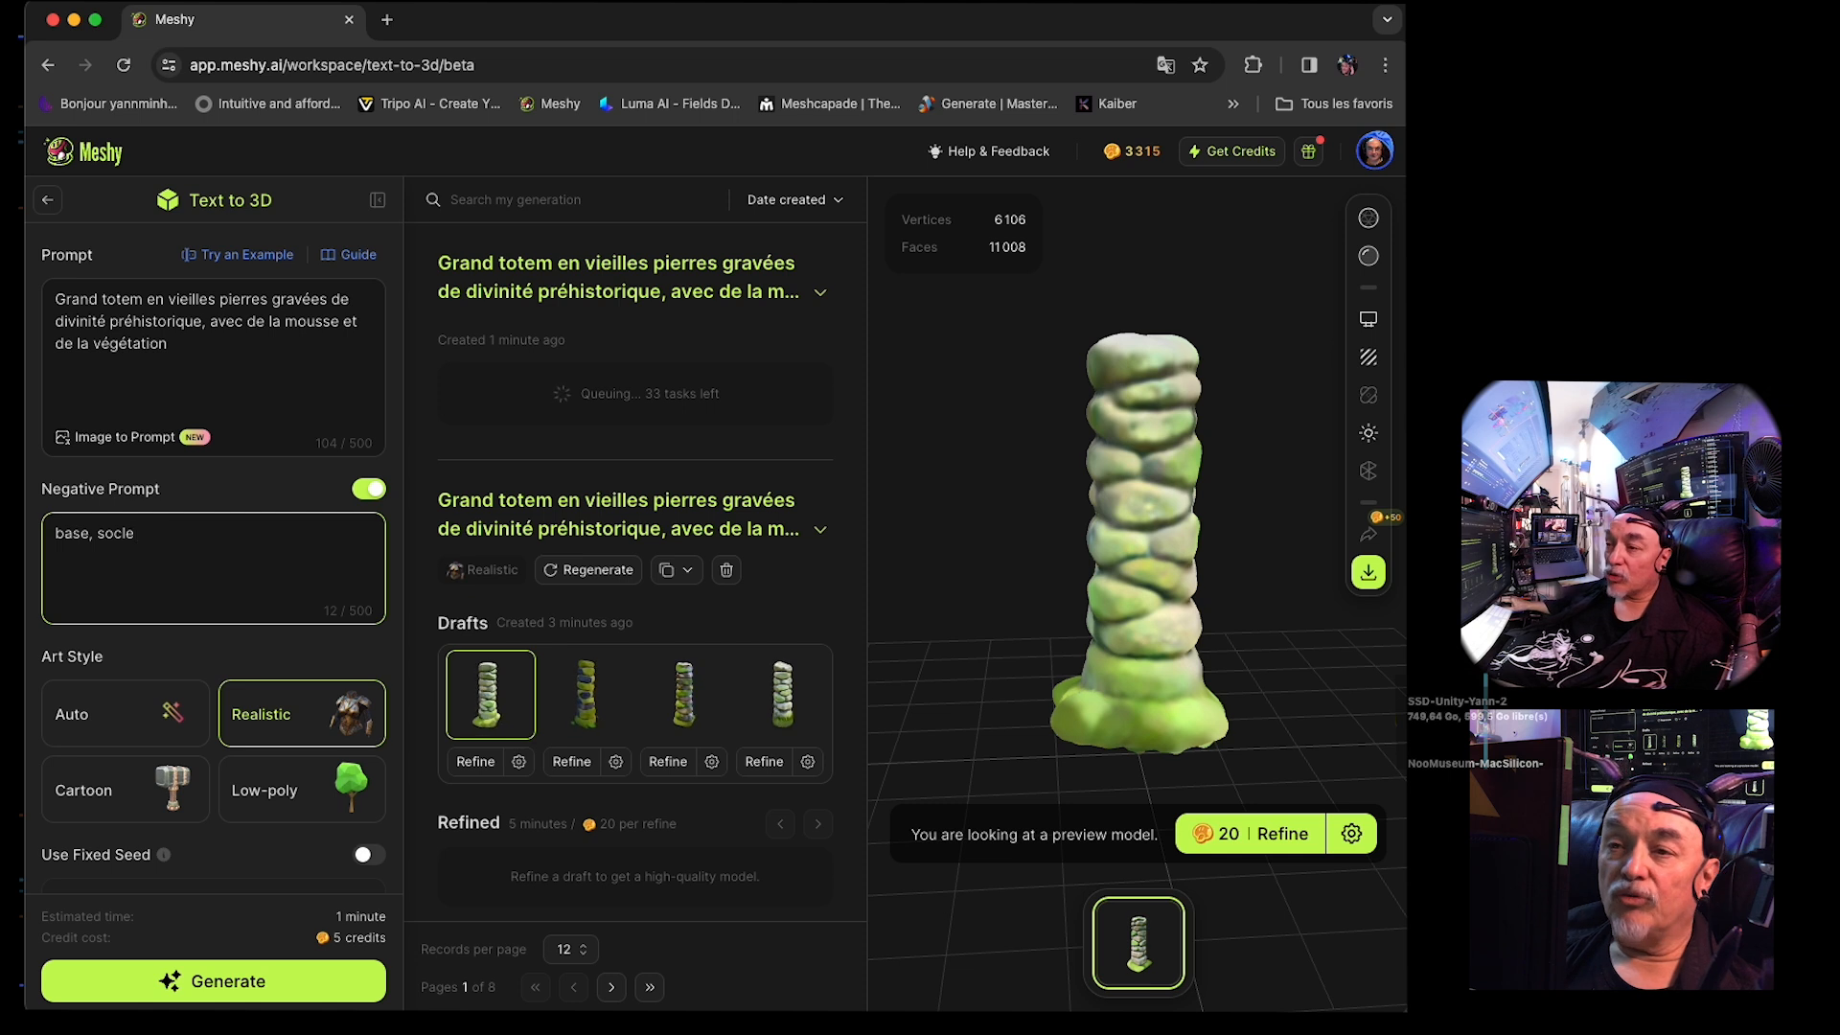
pyautogui.click(963, 589)
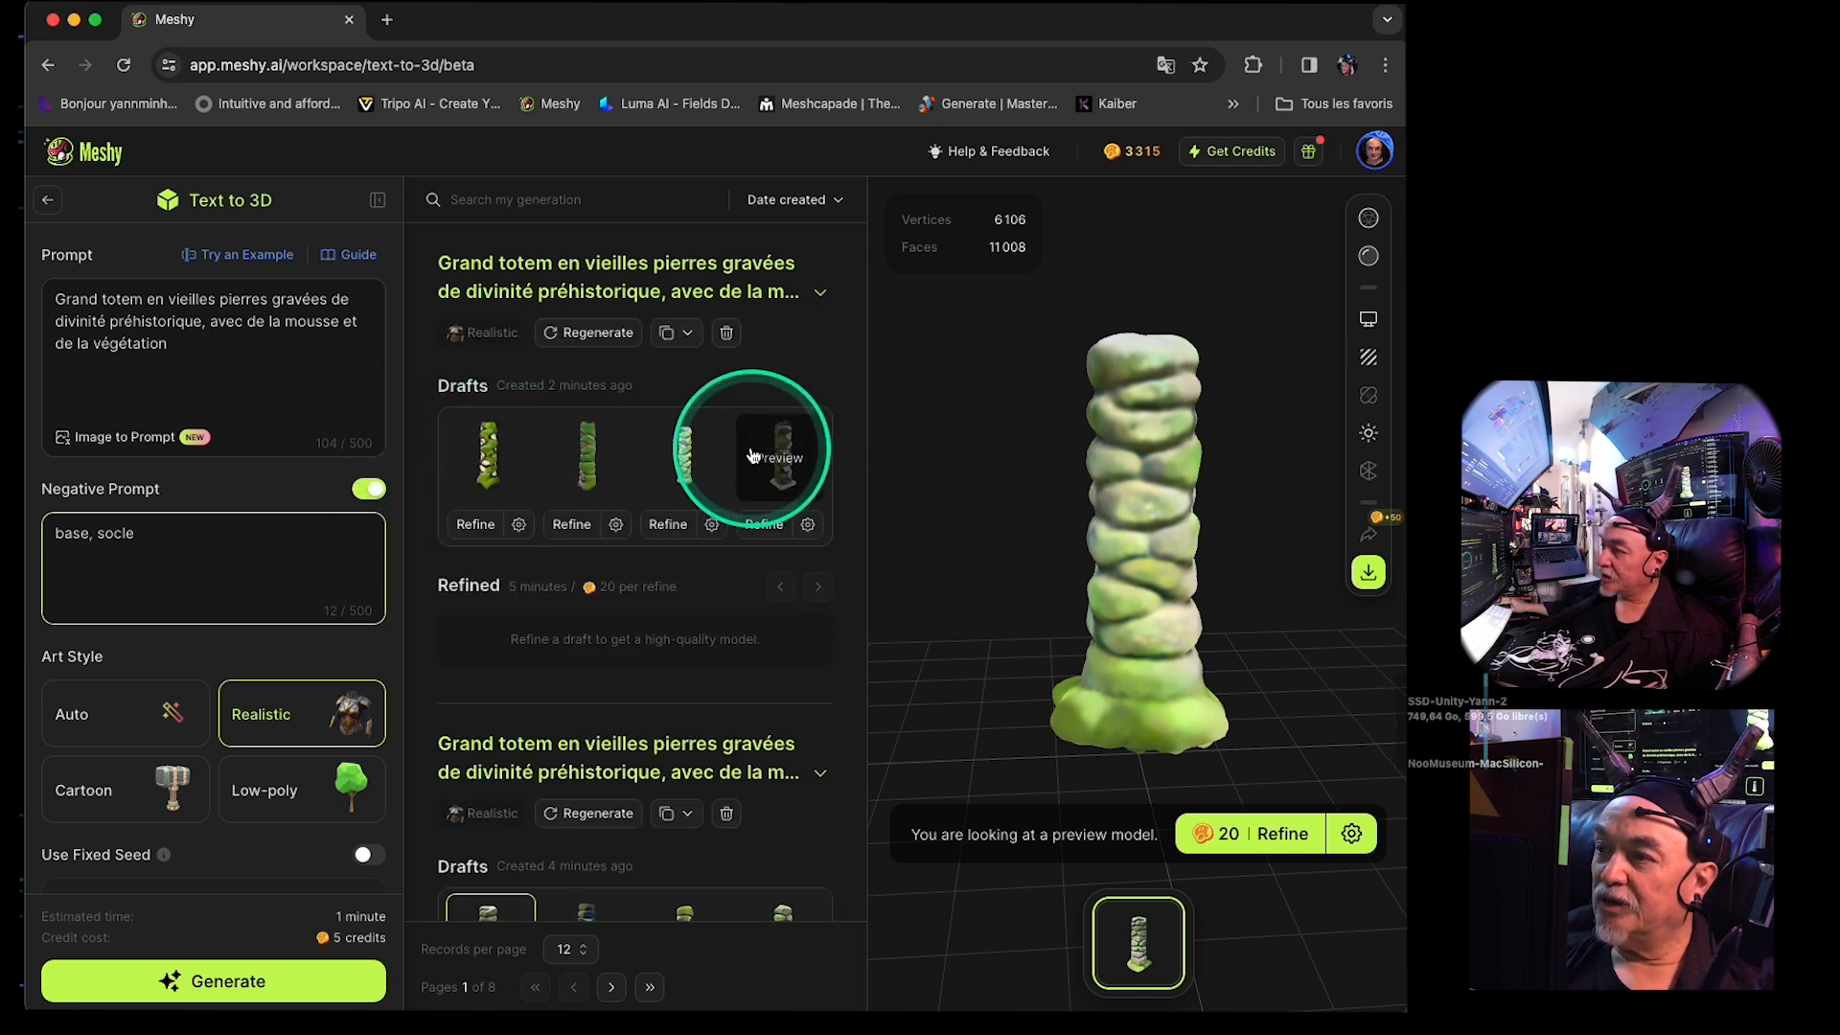
# - Compare the four drafts of the dragon totem generation in the 3D preview, rotating the first two to examine their shapes
pyautogui.click(596, 468)
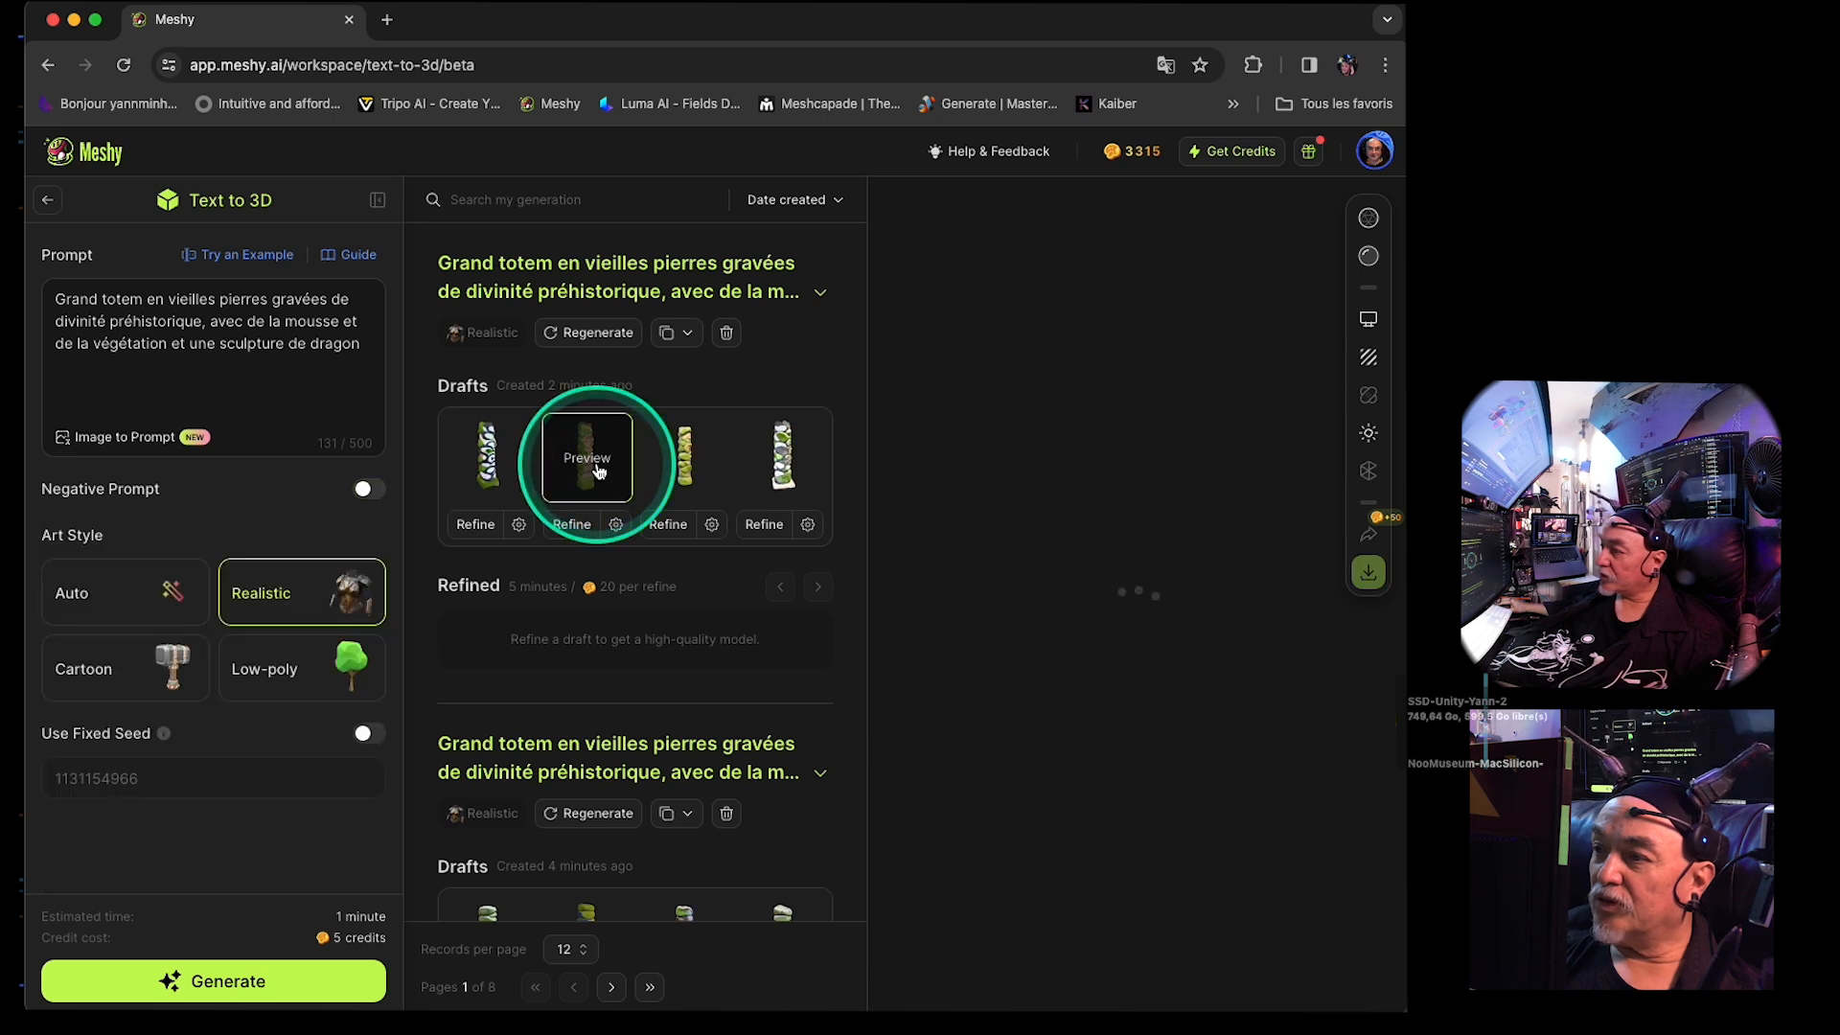
pyautogui.click(491, 479)
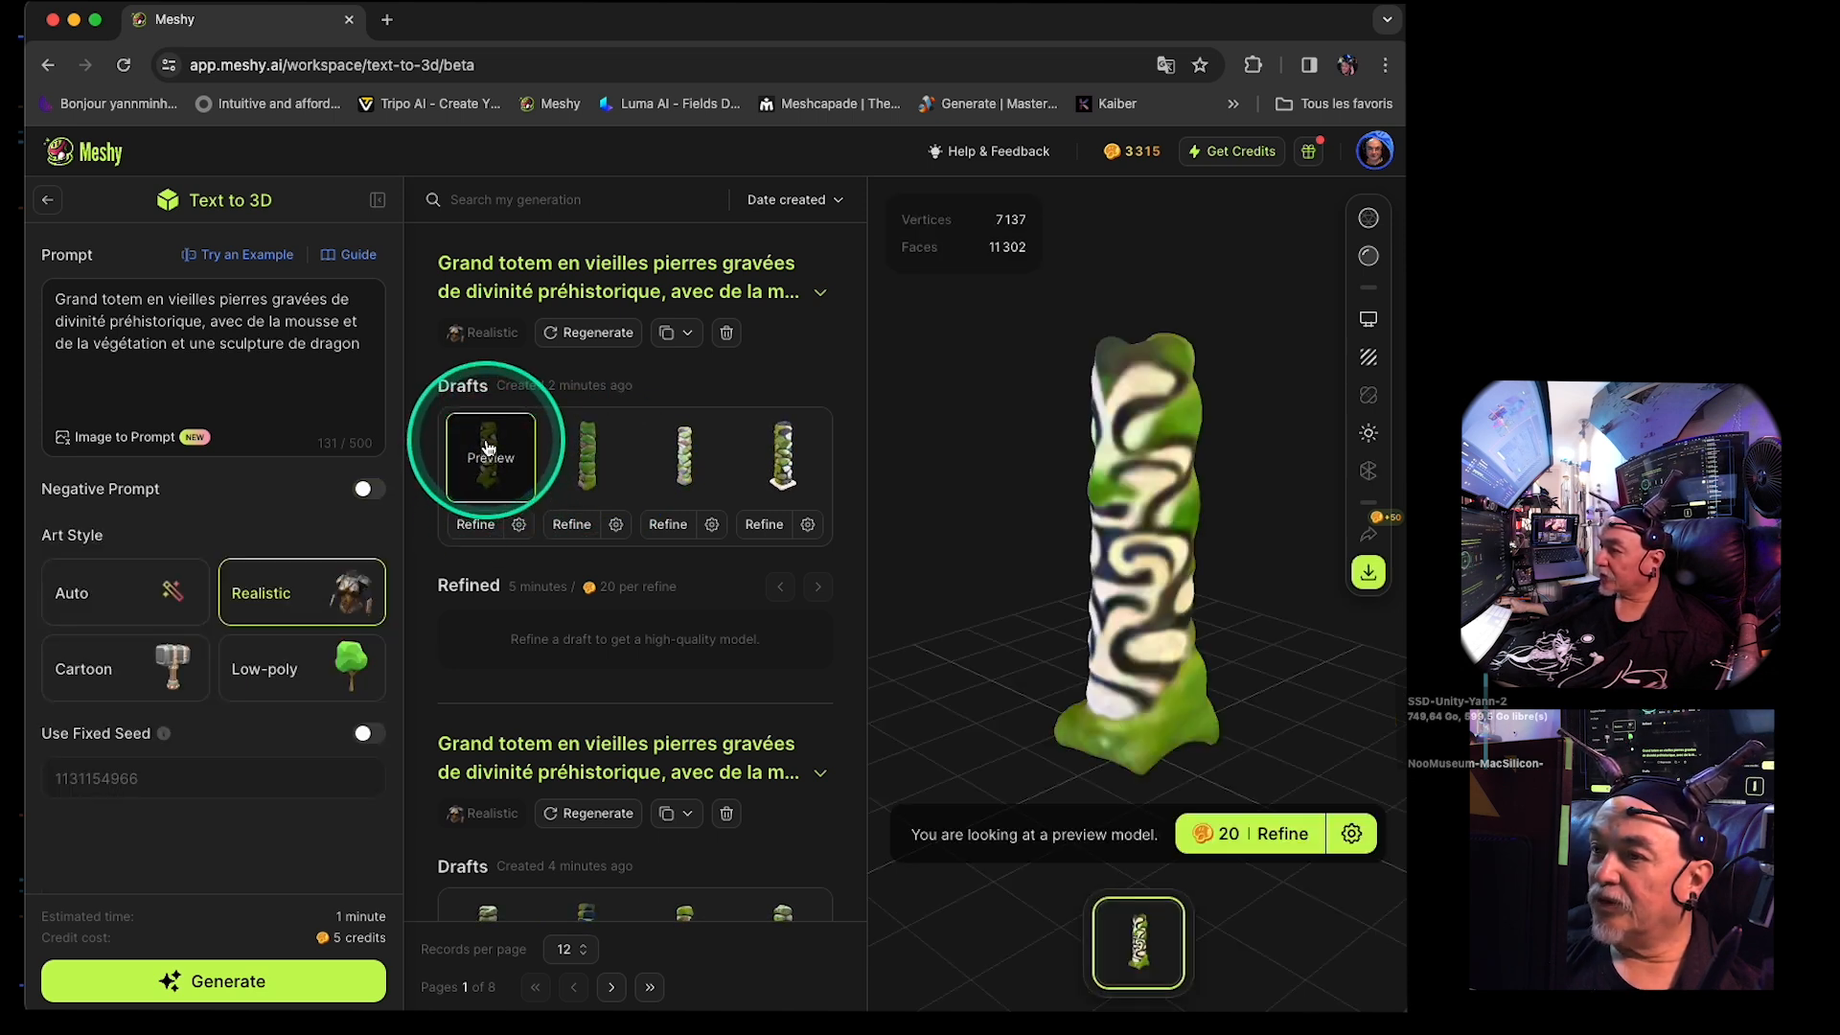
pyautogui.moveTo(1101, 588); pyautogui.dragTo(878, 547)
pyautogui.moveTo(1127, 569); pyautogui.dragTo(828, 592)
pyautogui.click(596, 479)
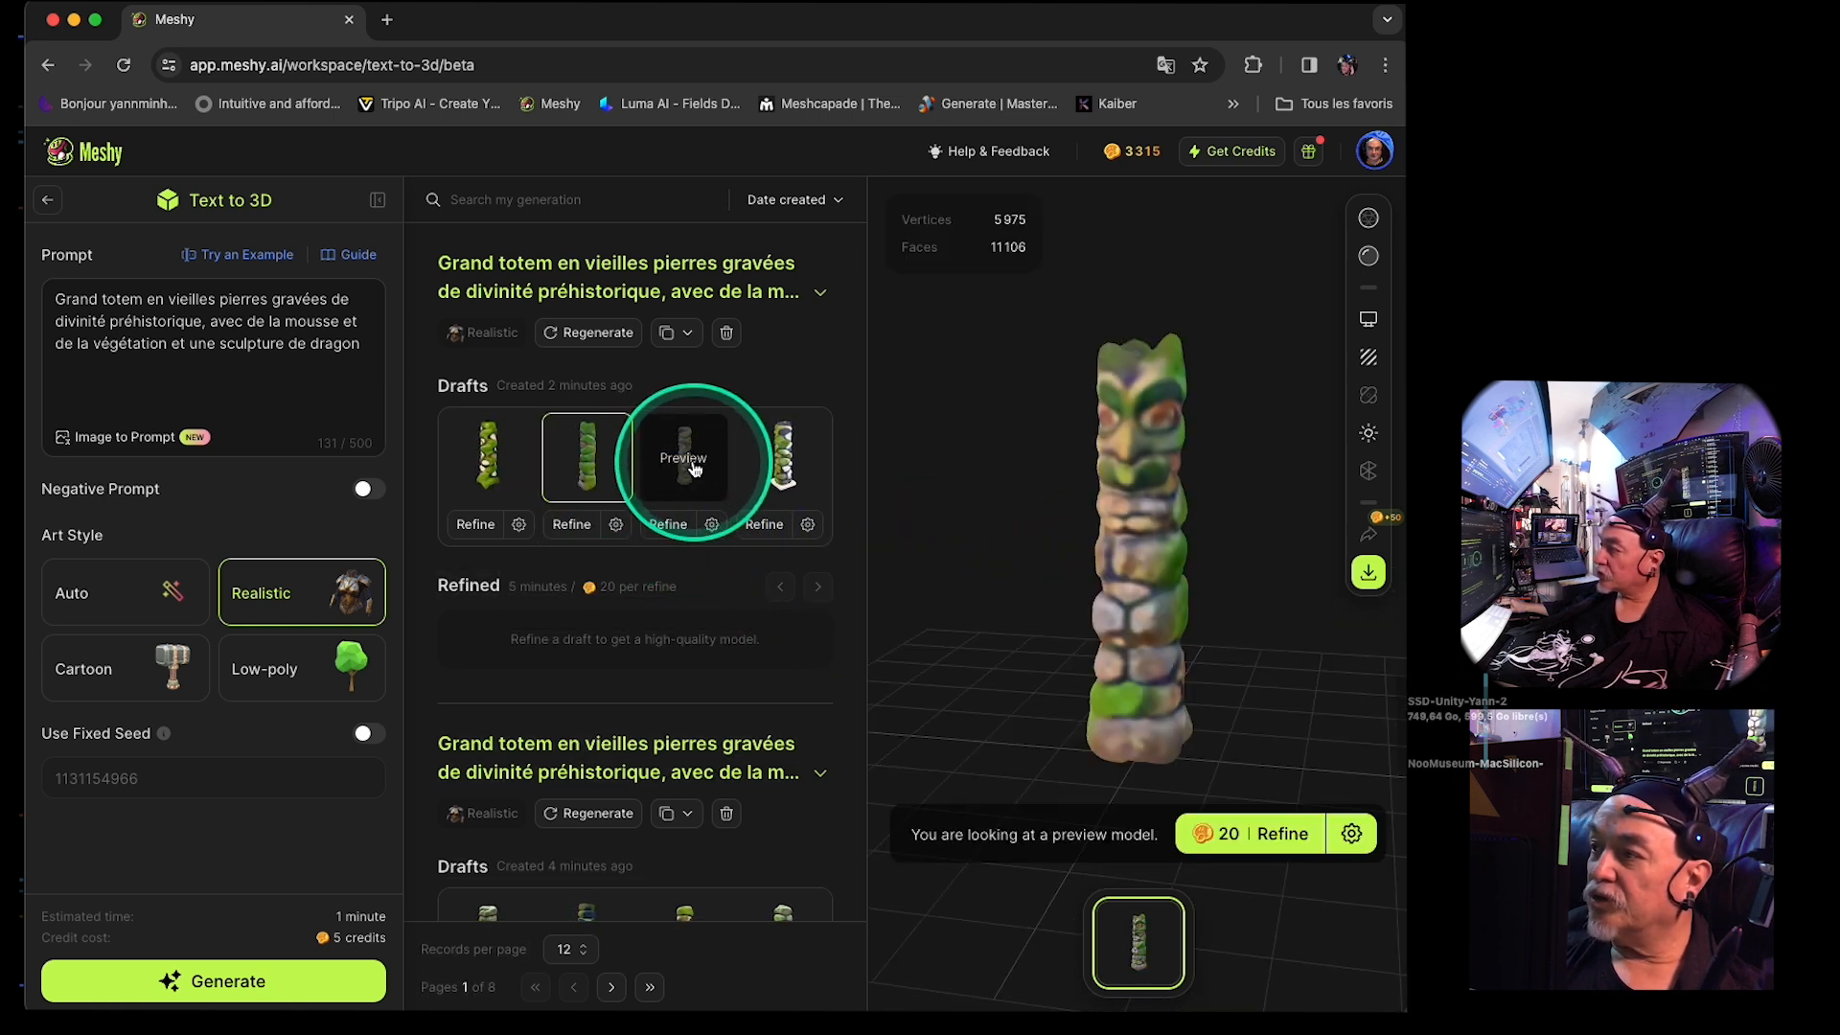
pyautogui.moveTo(1157, 547); pyautogui.dragTo(1227, 532)
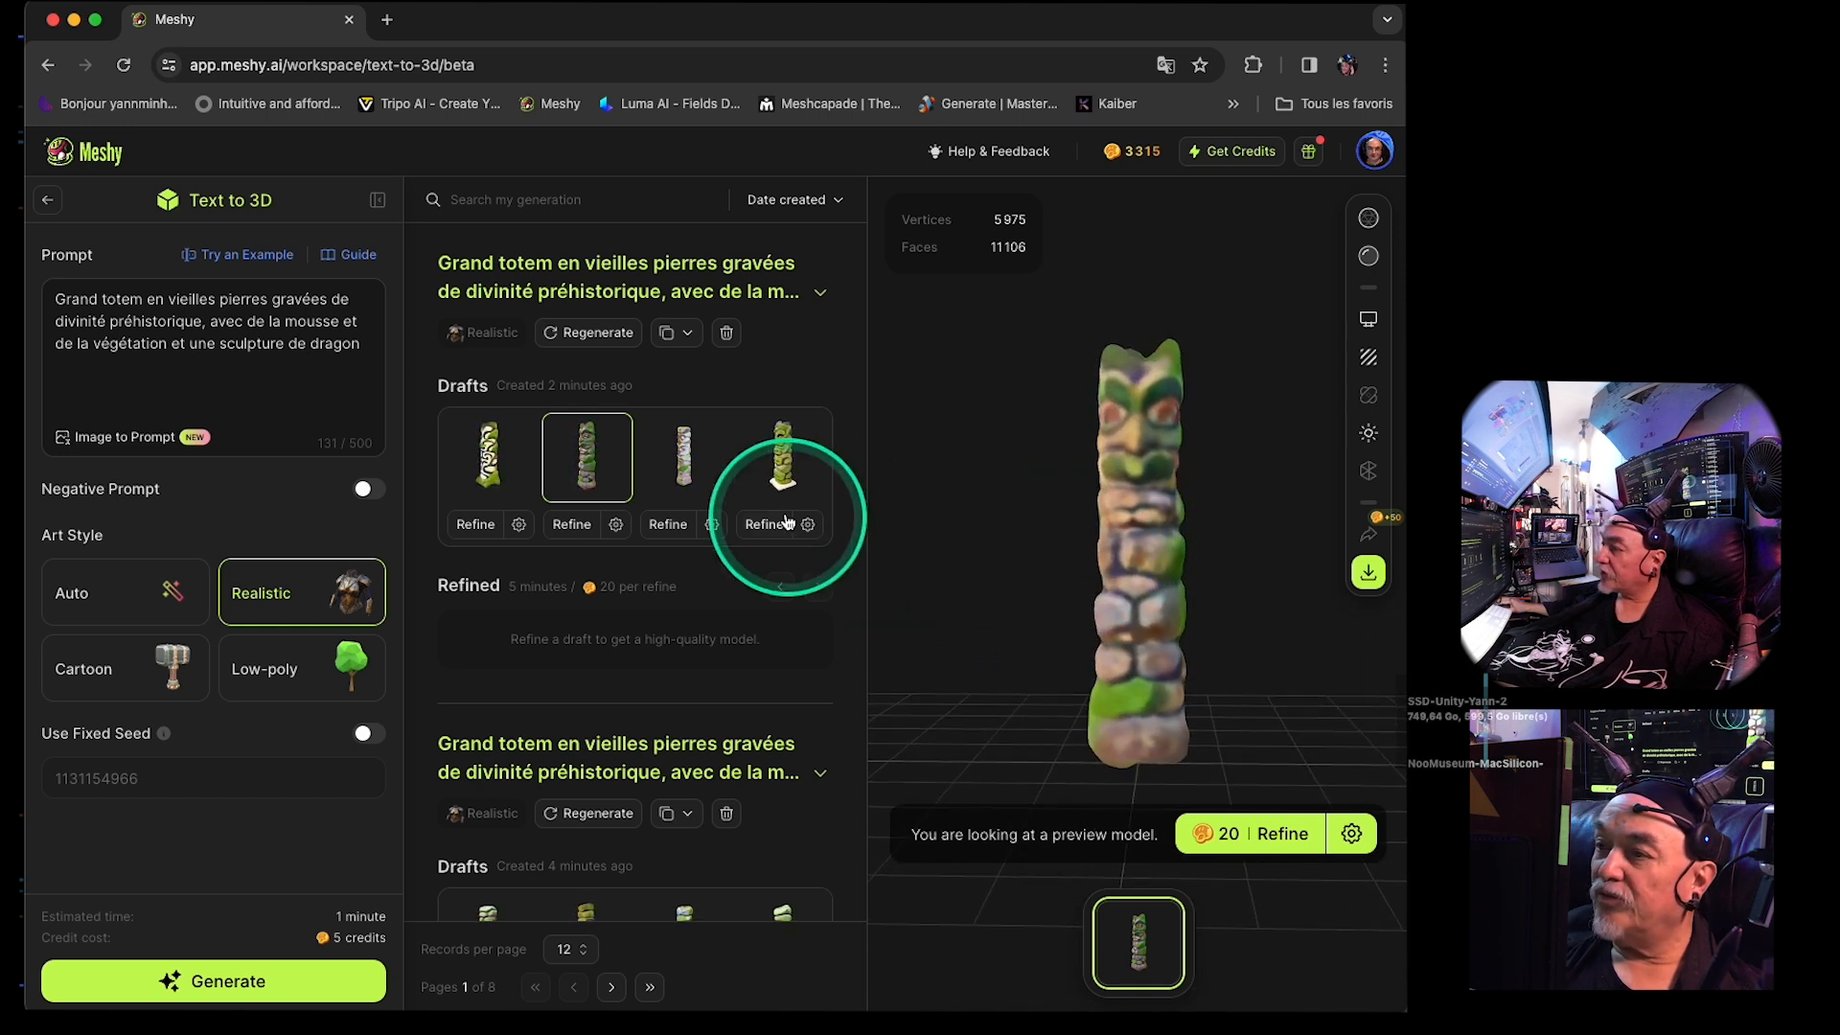
pyautogui.click(703, 485)
pyautogui.click(782, 475)
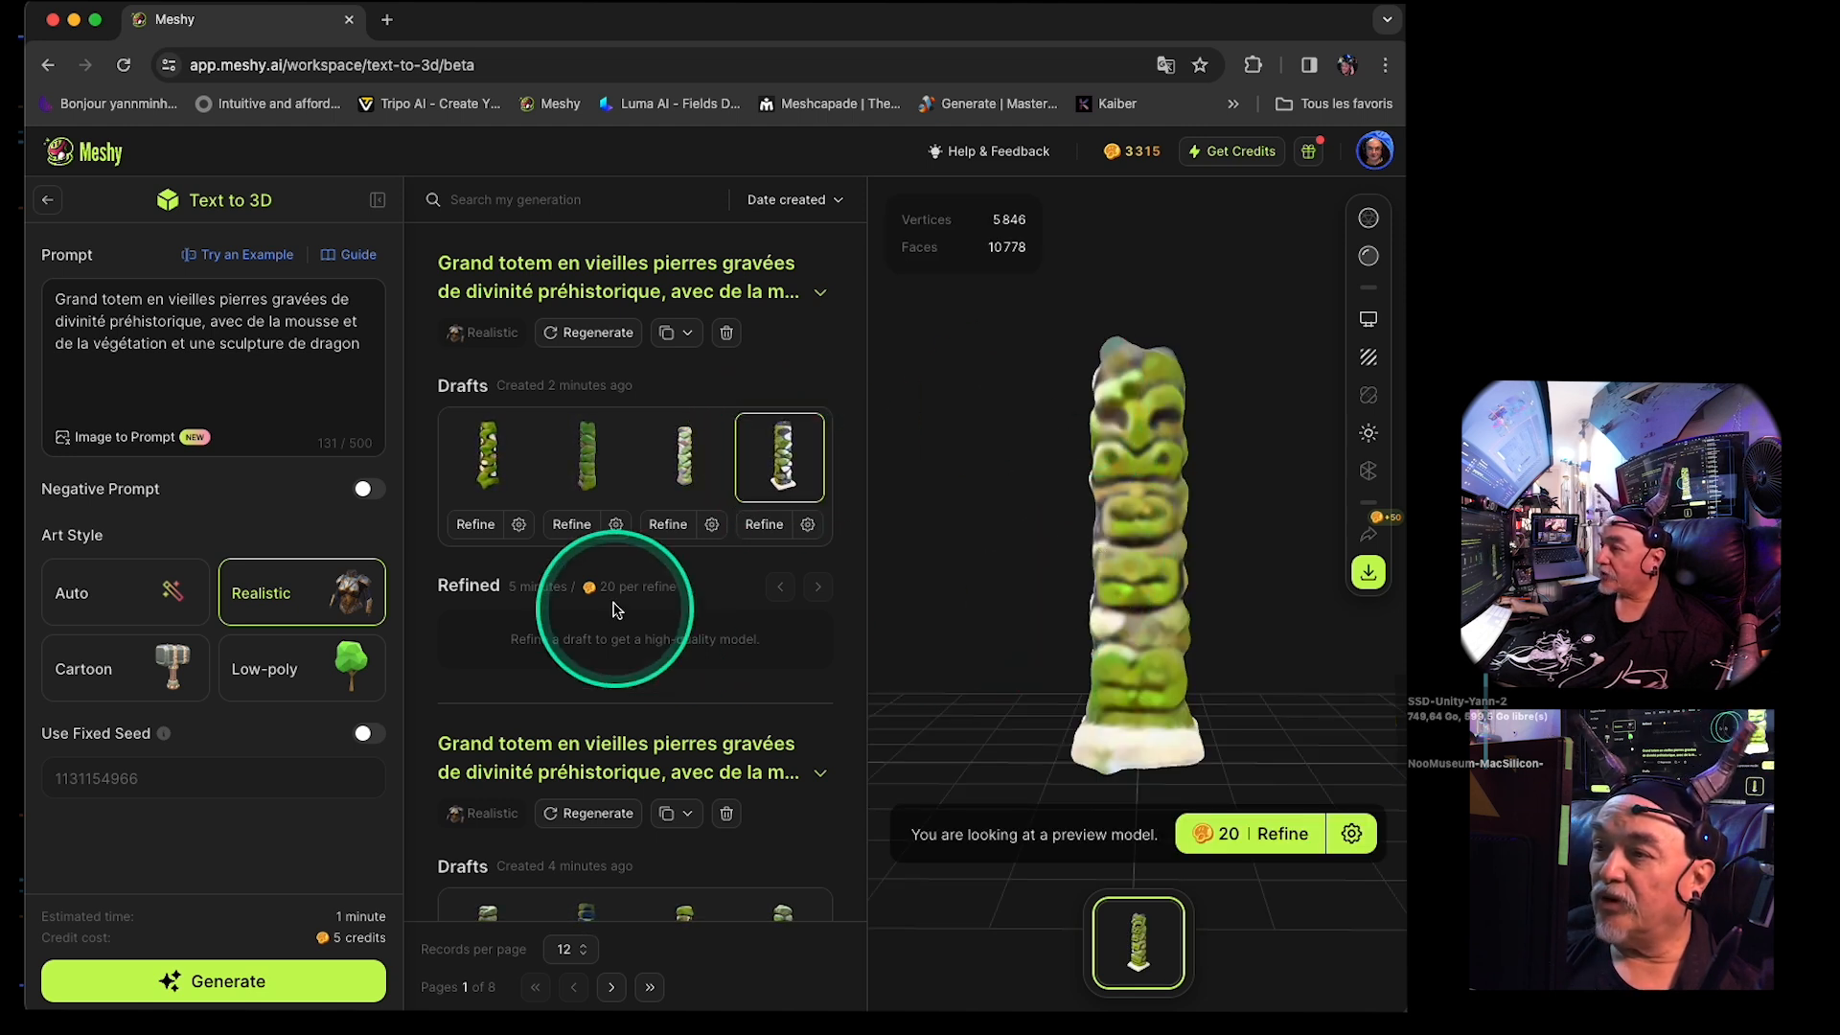
# - Examine the fourth dragon totem draft from several angles, including its carved faces and the base
pyautogui.moveTo(1143, 597); pyautogui.dragTo(1117, 542)
pyautogui.moveTo(1269, 529); pyautogui.dragTo(1124, 592)
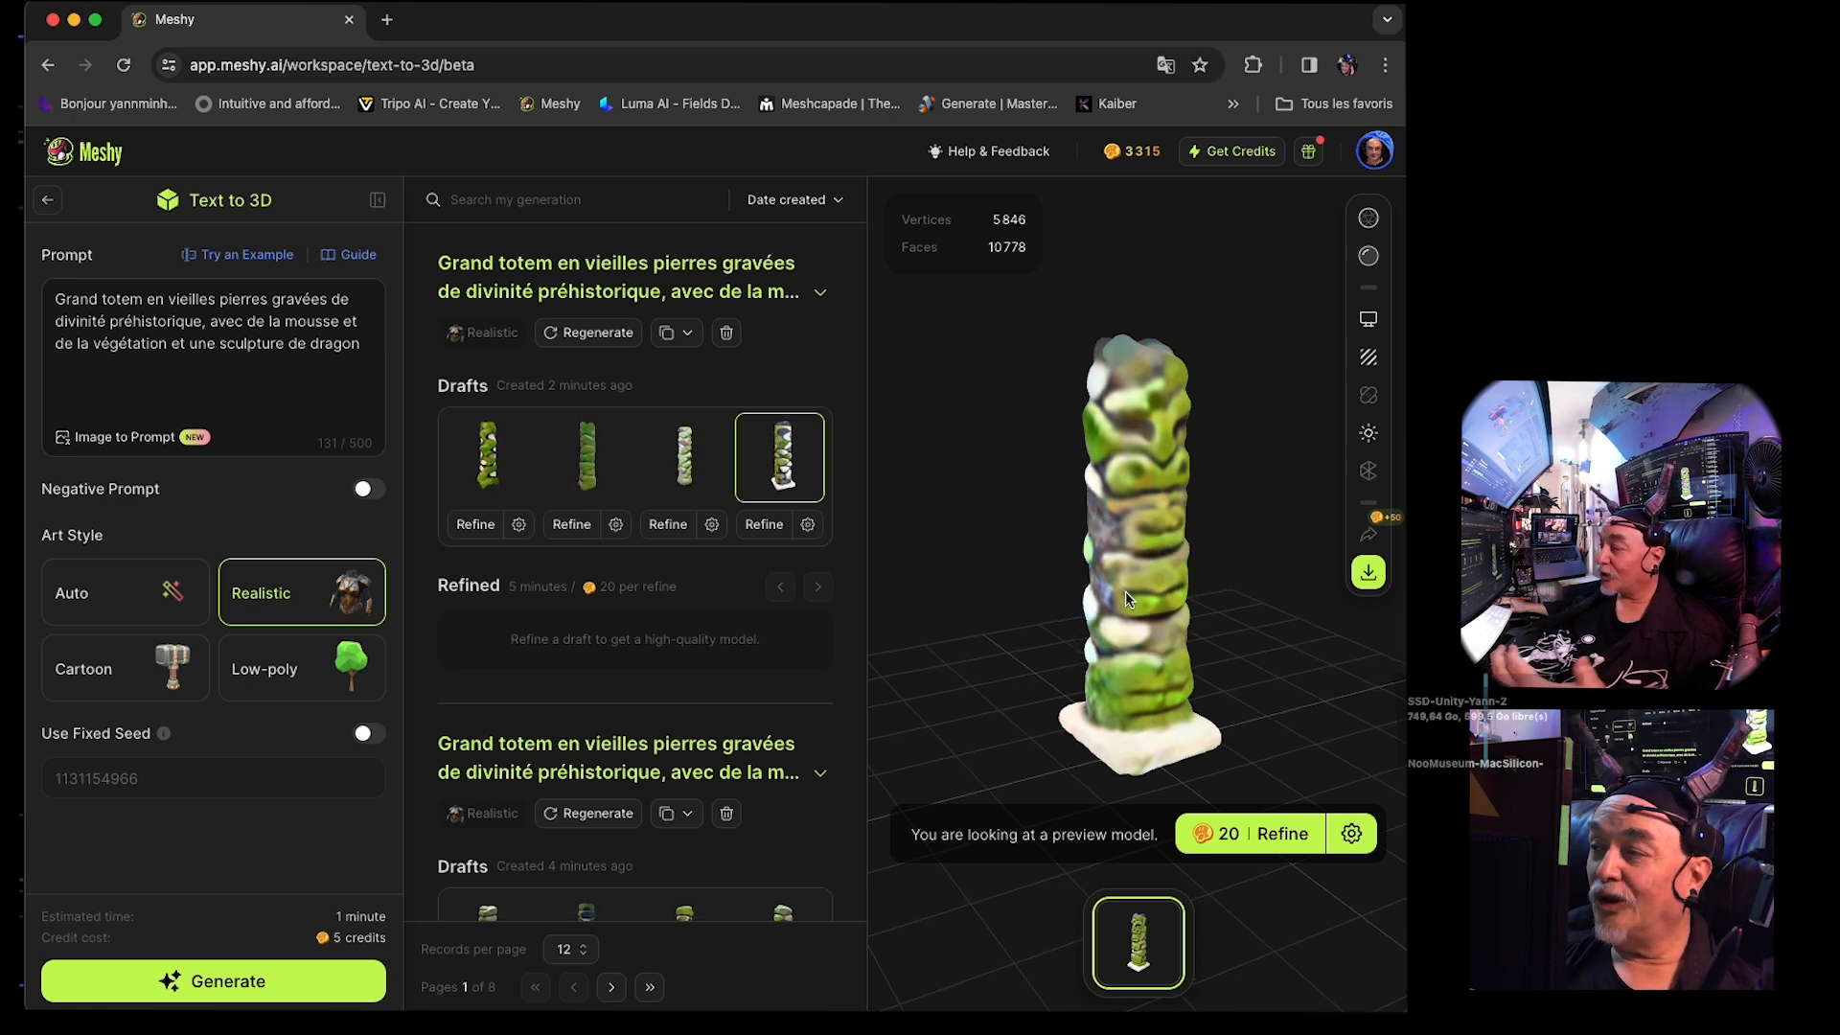
pyautogui.moveTo(1126, 596); pyautogui.dragTo(1161, 579)
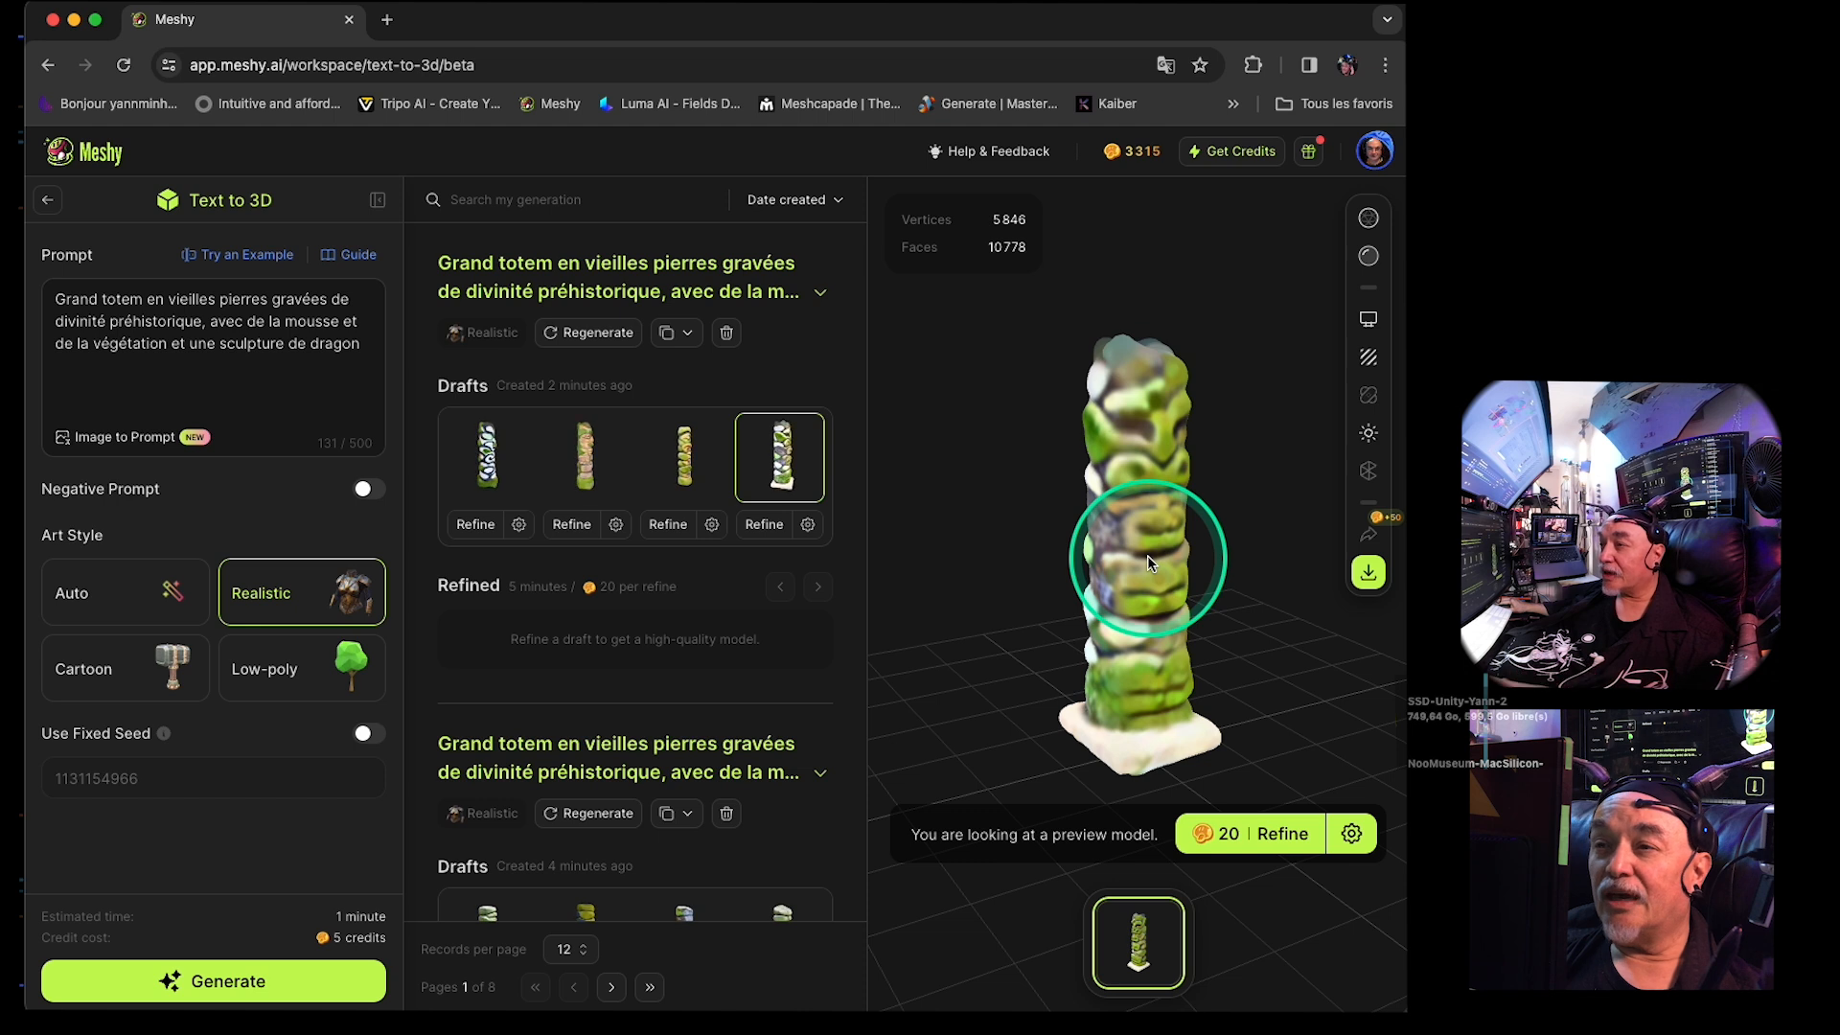
pyautogui.moveTo(1147, 562)
pyautogui.mouseDown()
pyautogui.moveTo(1157, 544)
pyautogui.moveTo(1150, 562)
pyautogui.mouseUp()
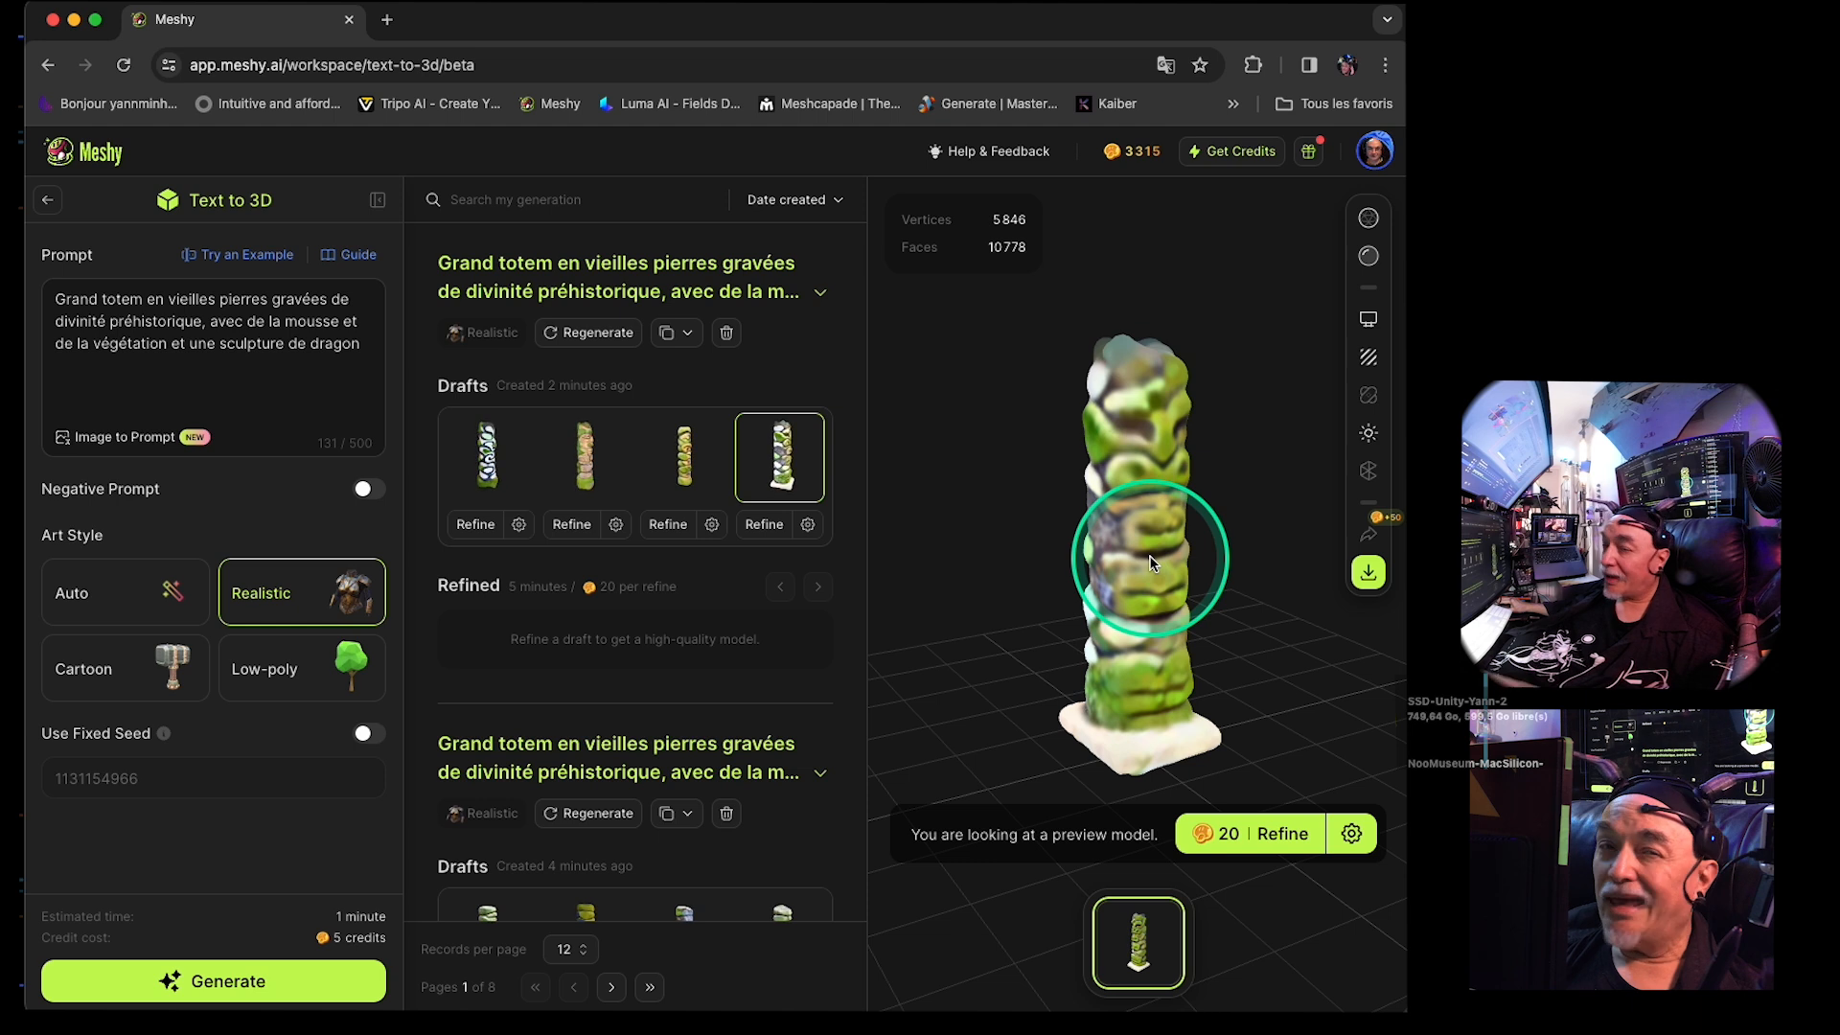
pyautogui.moveTo(1154, 552); pyautogui.dragTo(772, 564)
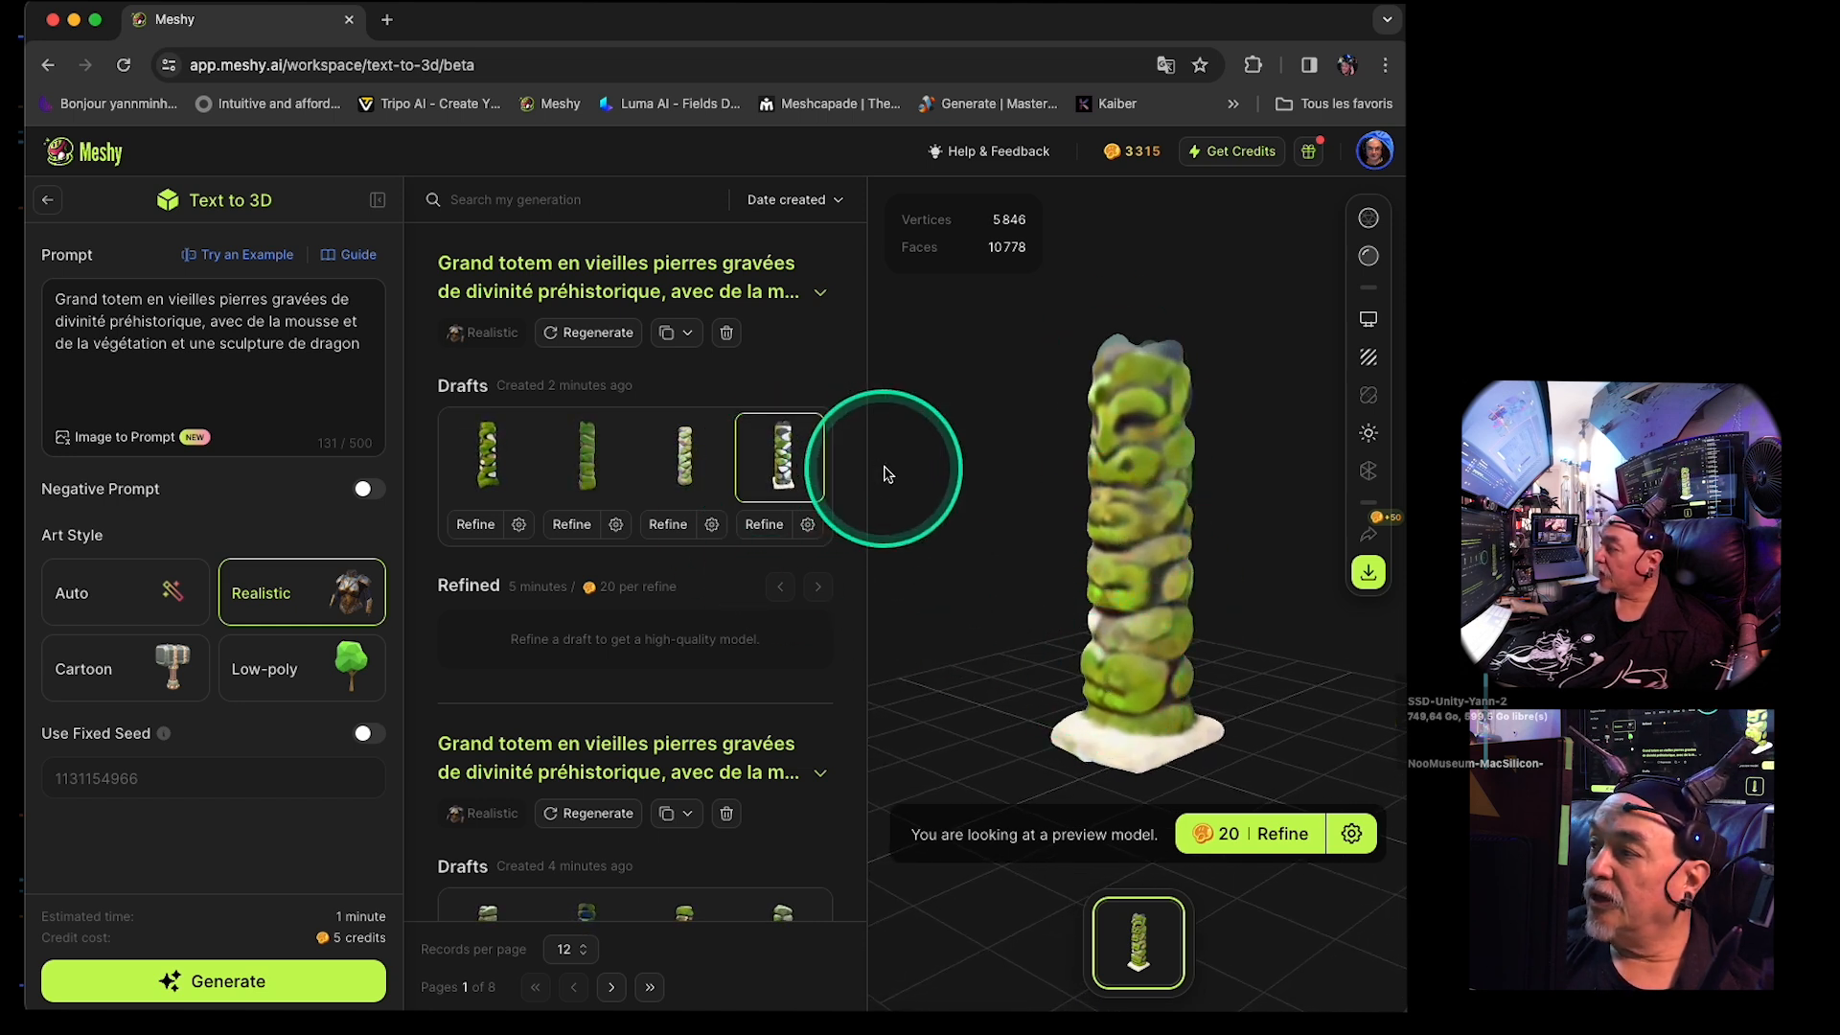
pyautogui.moveTo(1137, 534); pyautogui.dragTo(1131, 472)
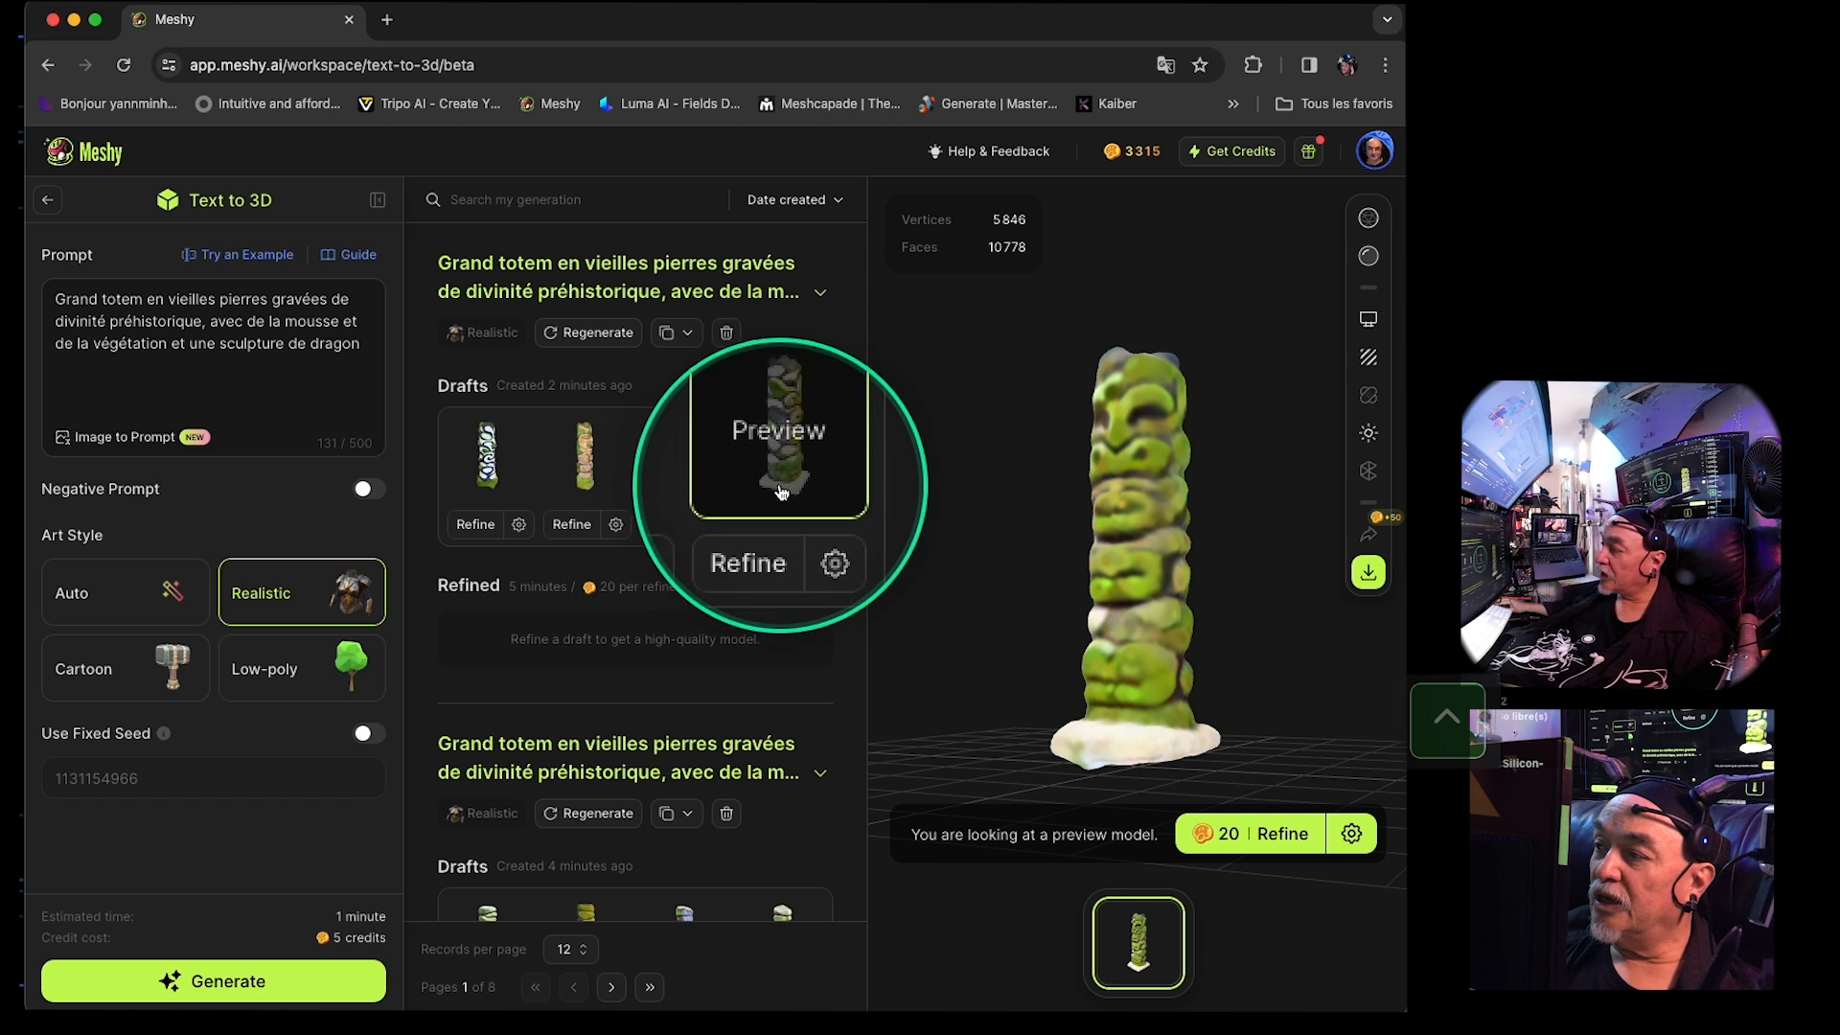
# - Start refining the fourth dragon totem draft and cancel the duplicate refinement
pyautogui.click(764, 525)
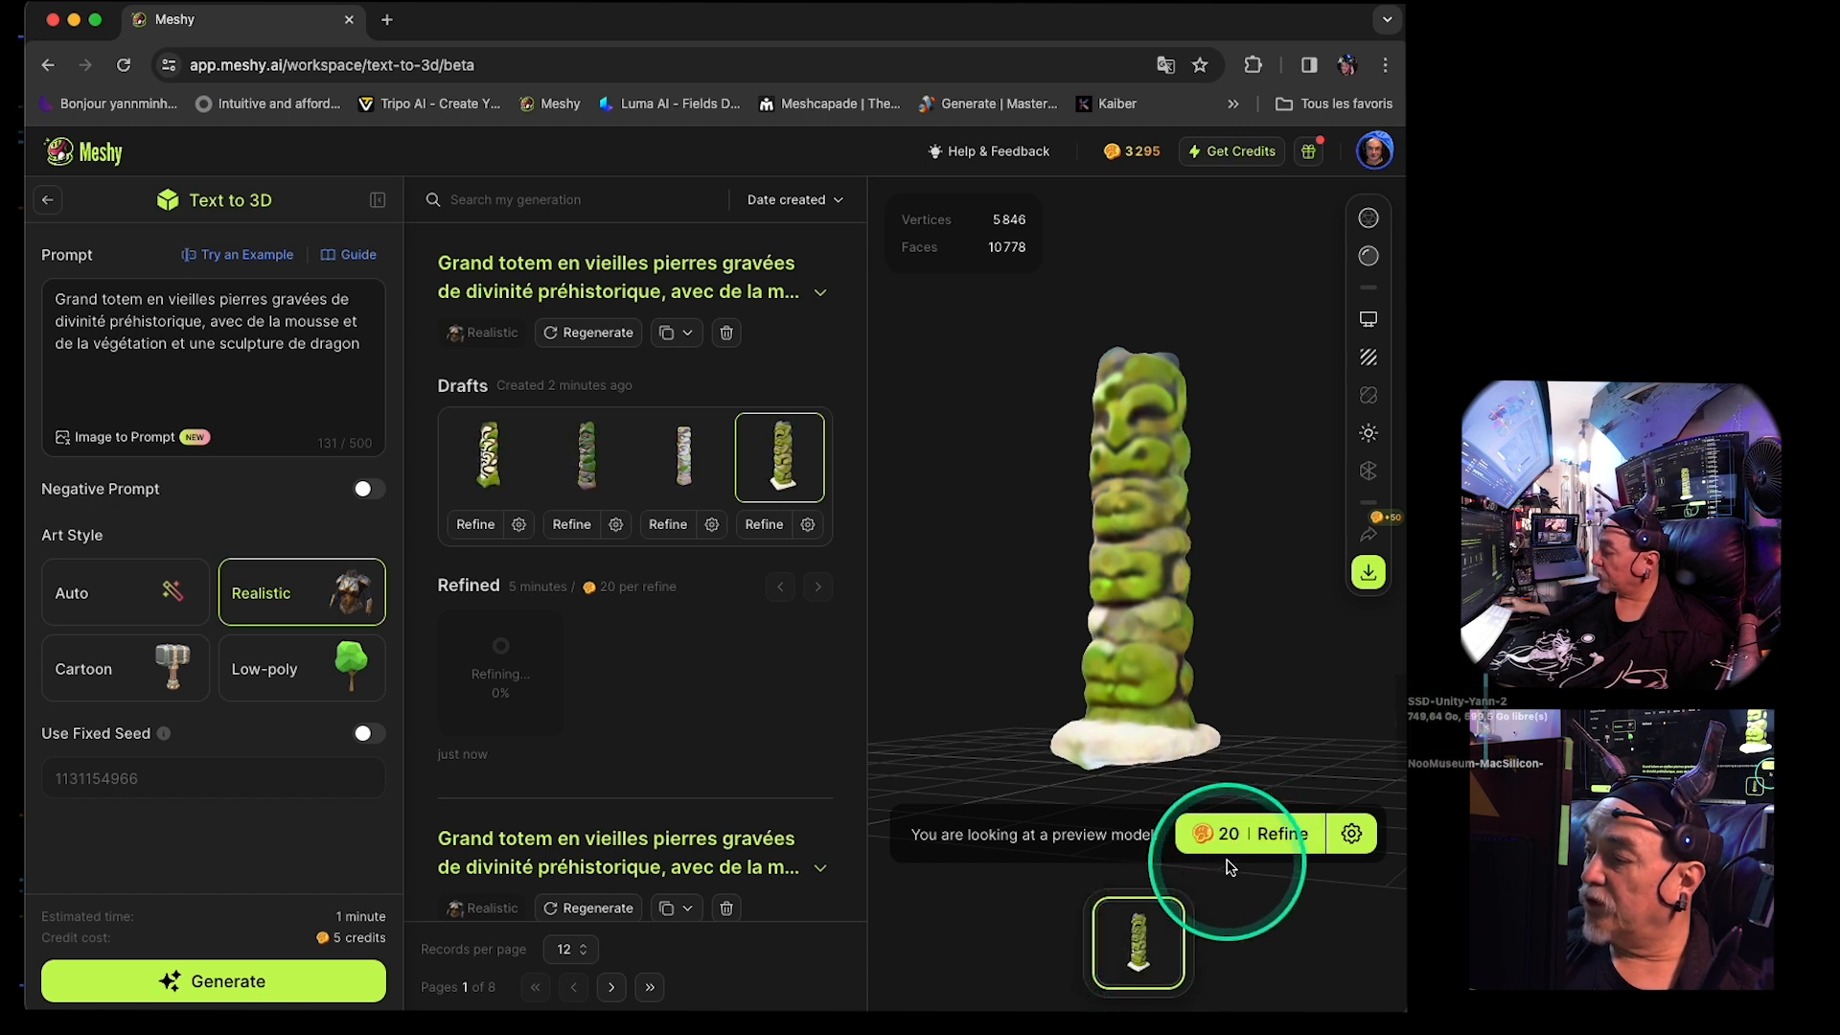
pyautogui.click(1261, 839)
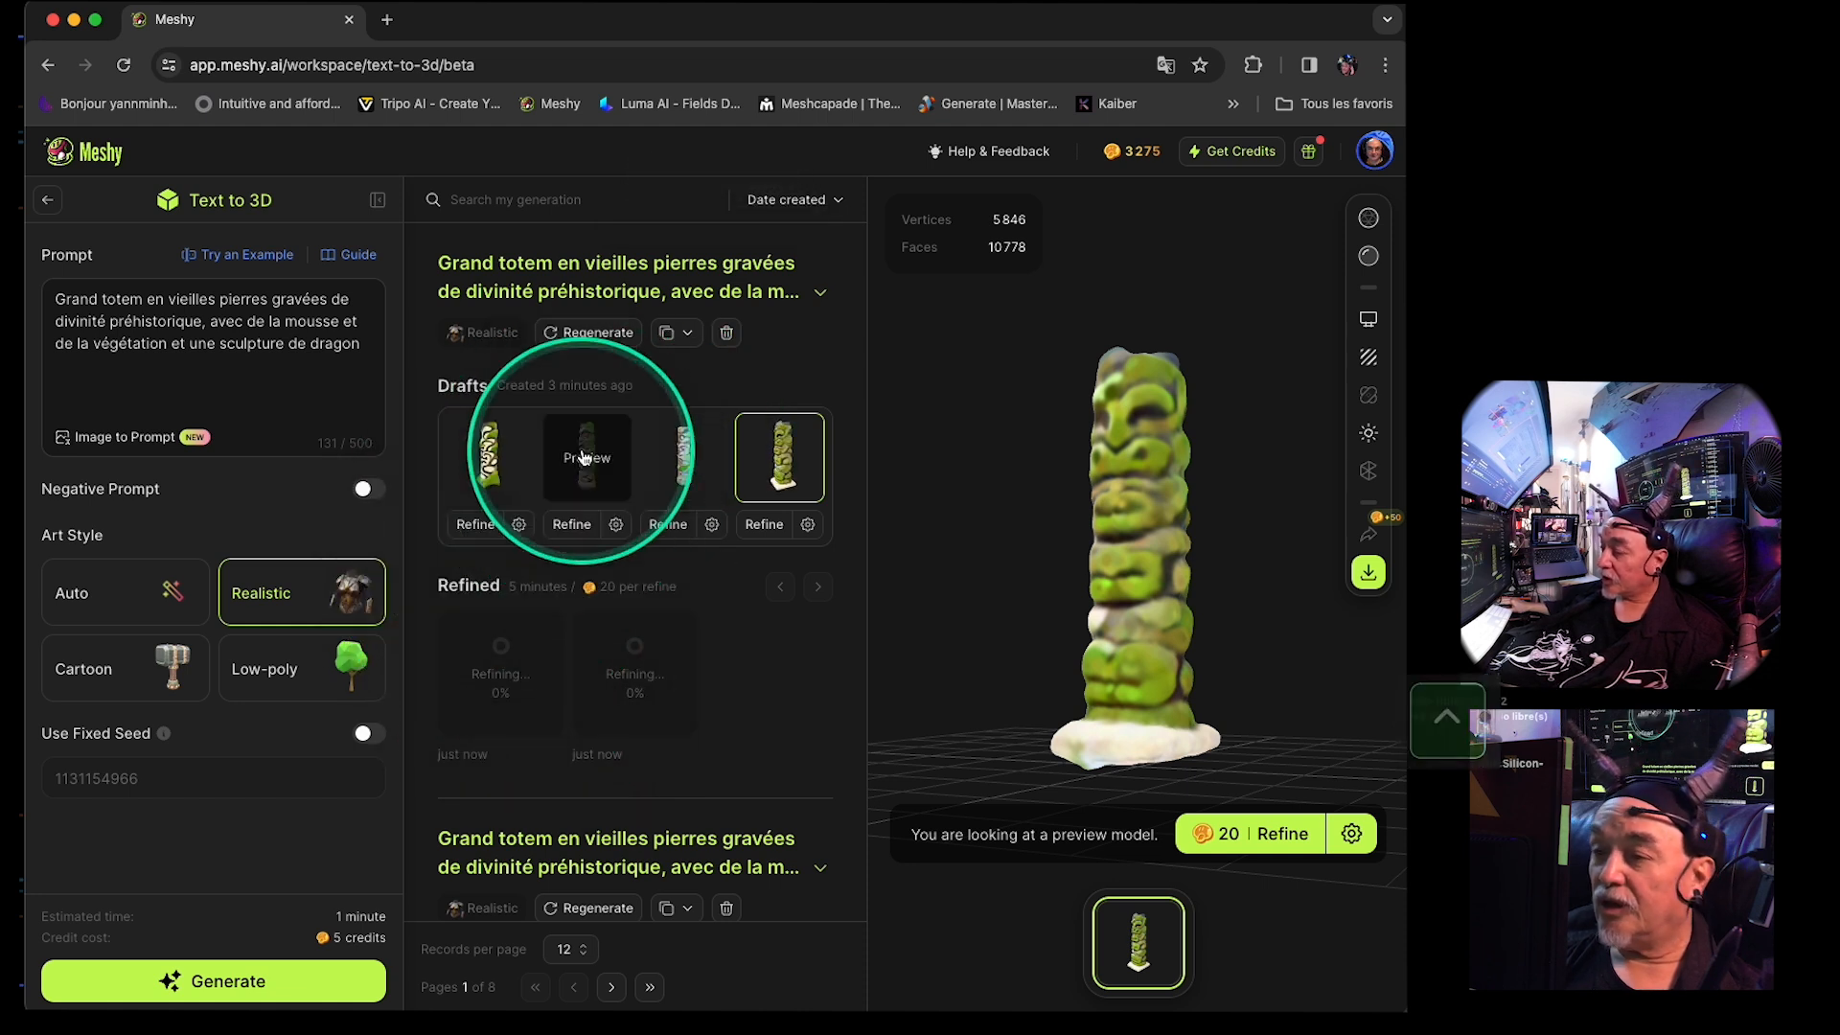
pyautogui.moveTo(469, 735)
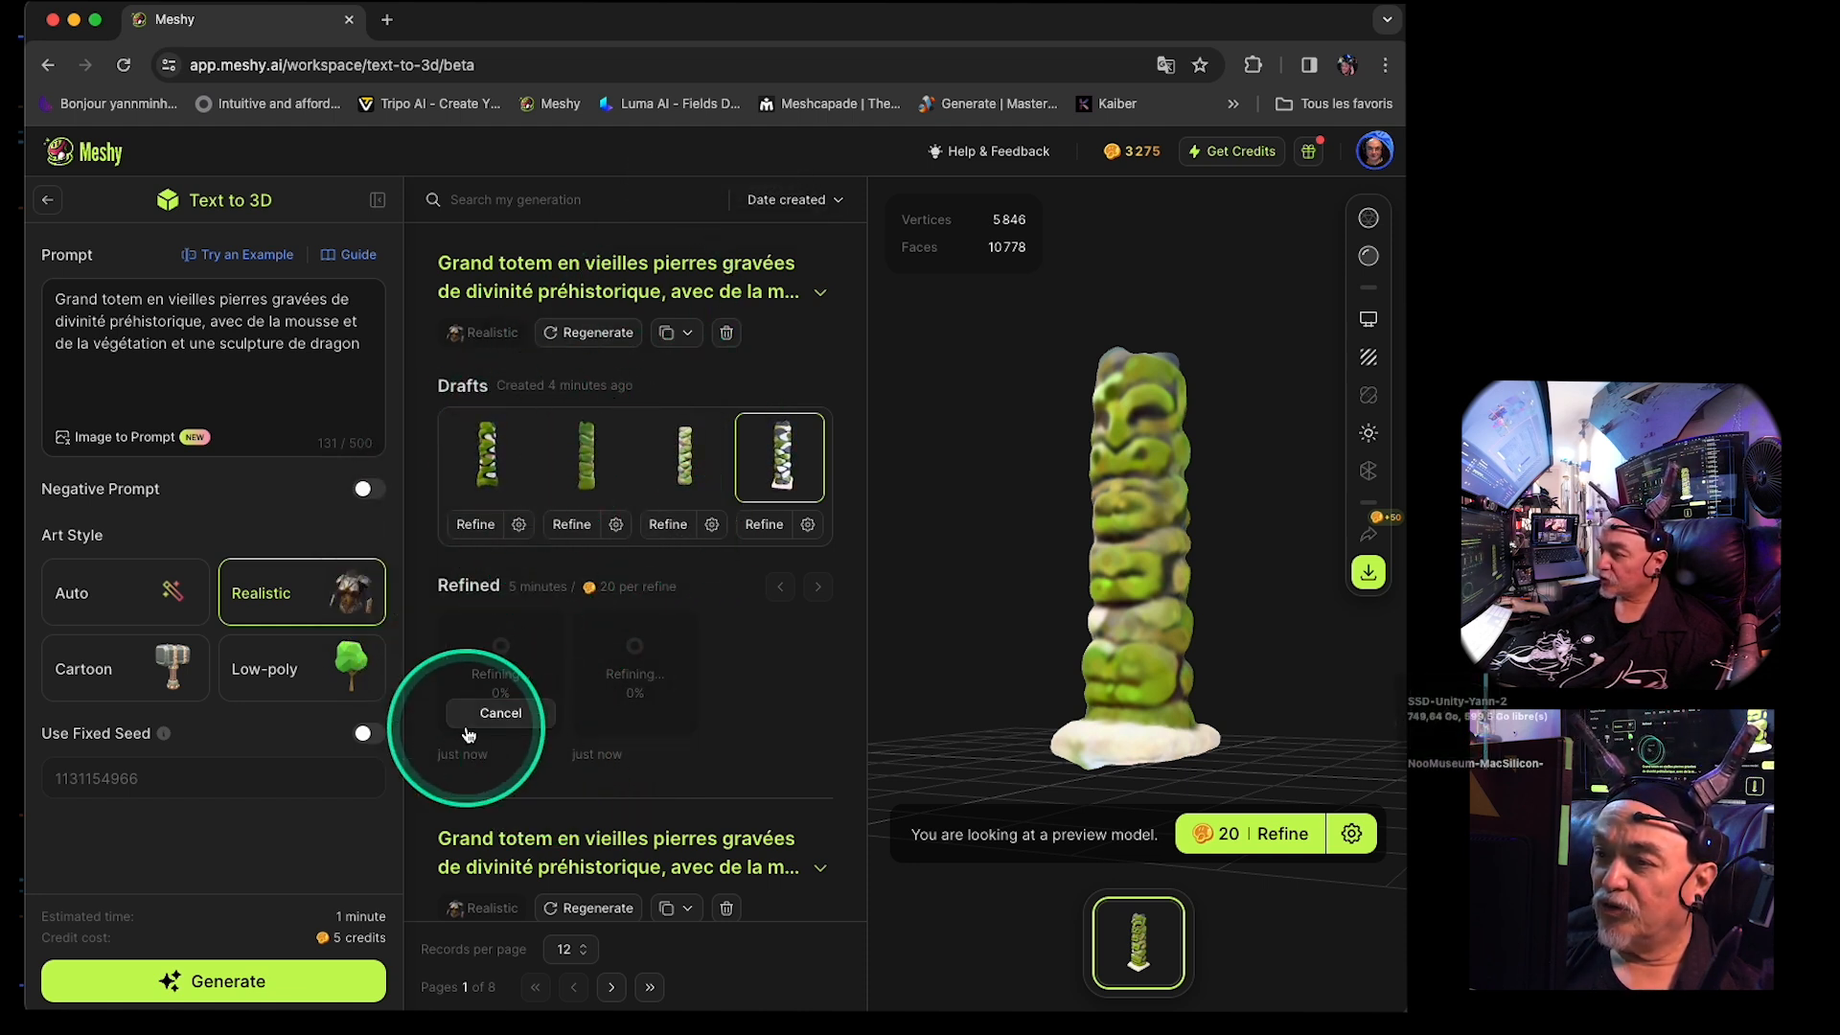
pyautogui.moveTo(709, 668)
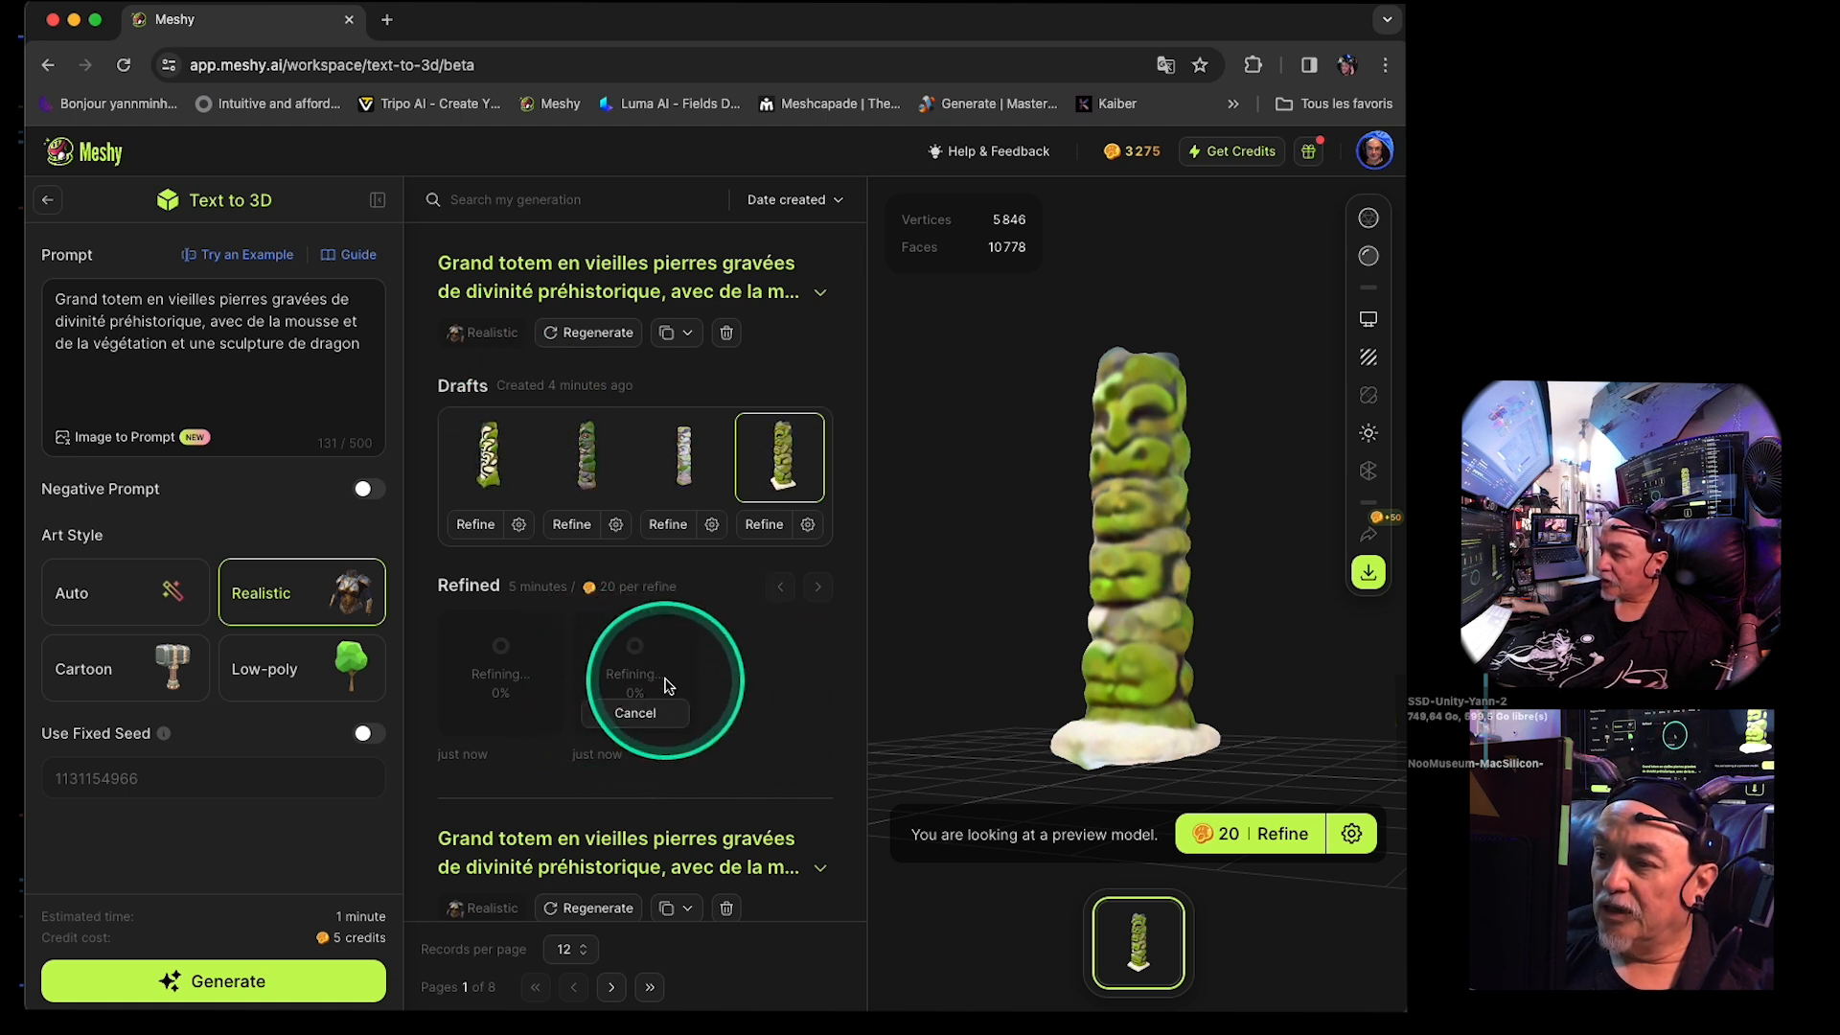
pyautogui.moveTo(486, 686)
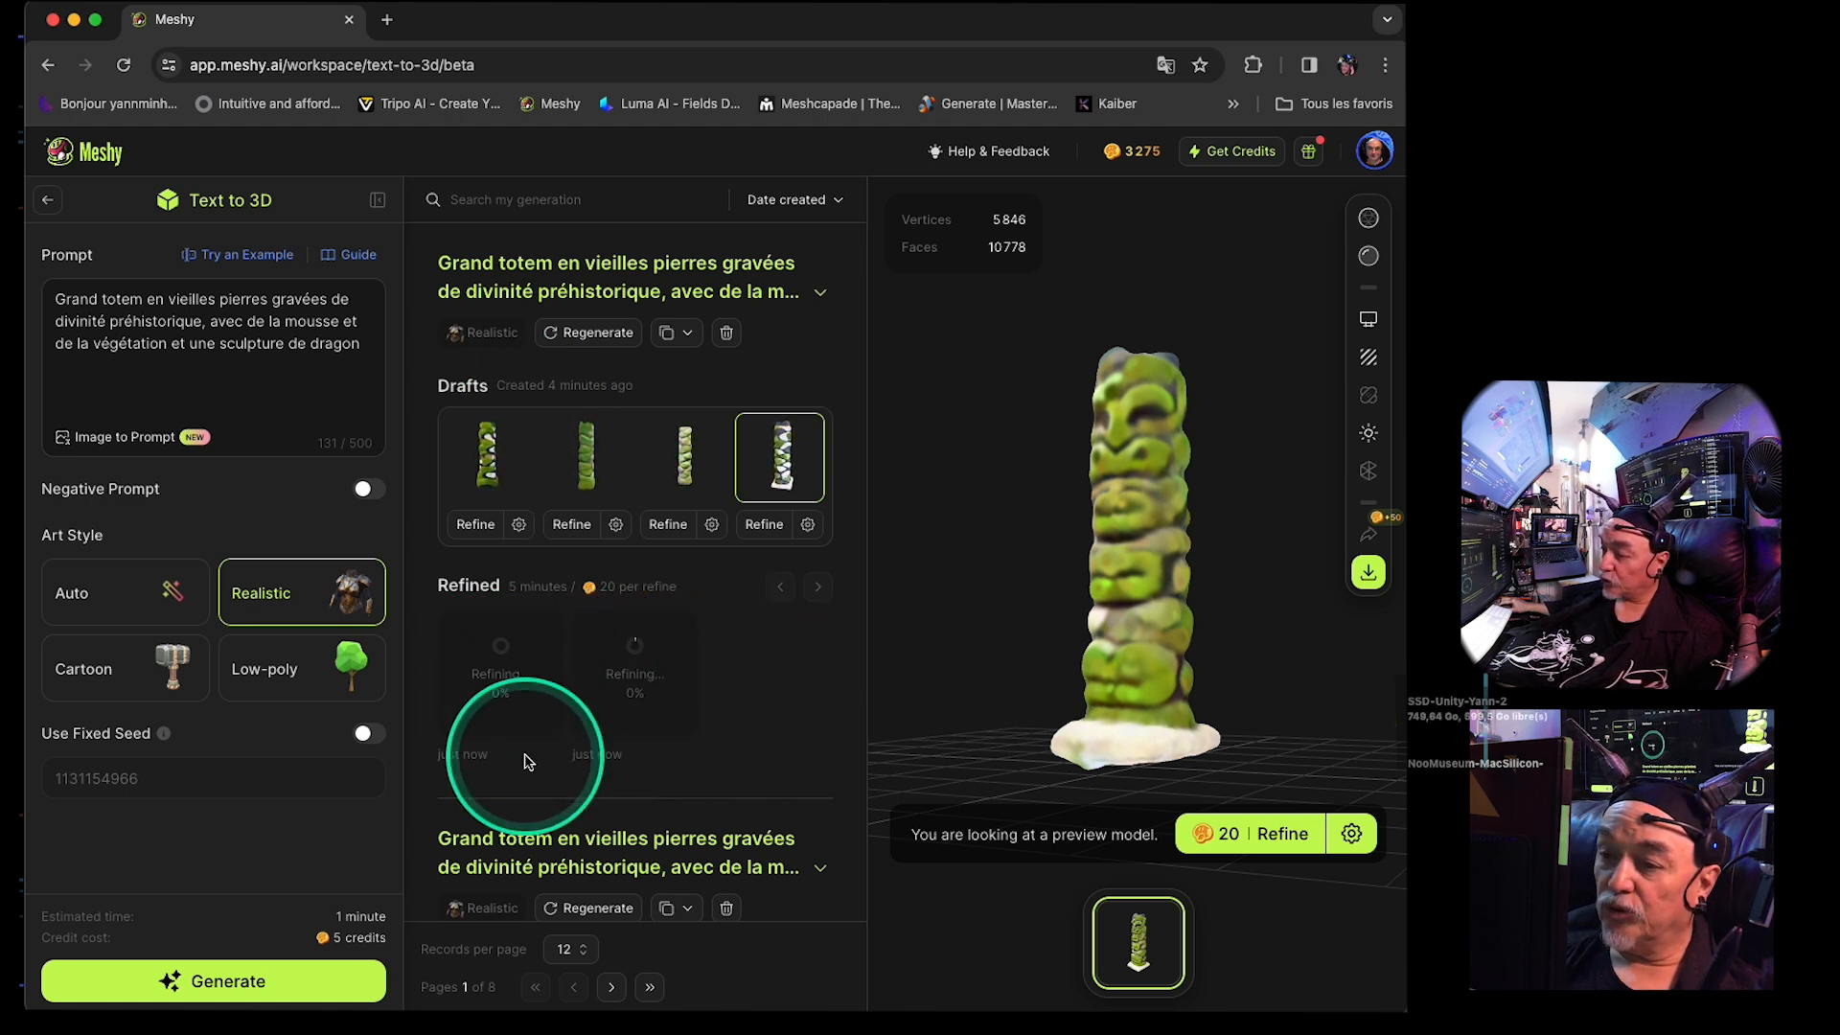
pyautogui.moveTo(629, 686)
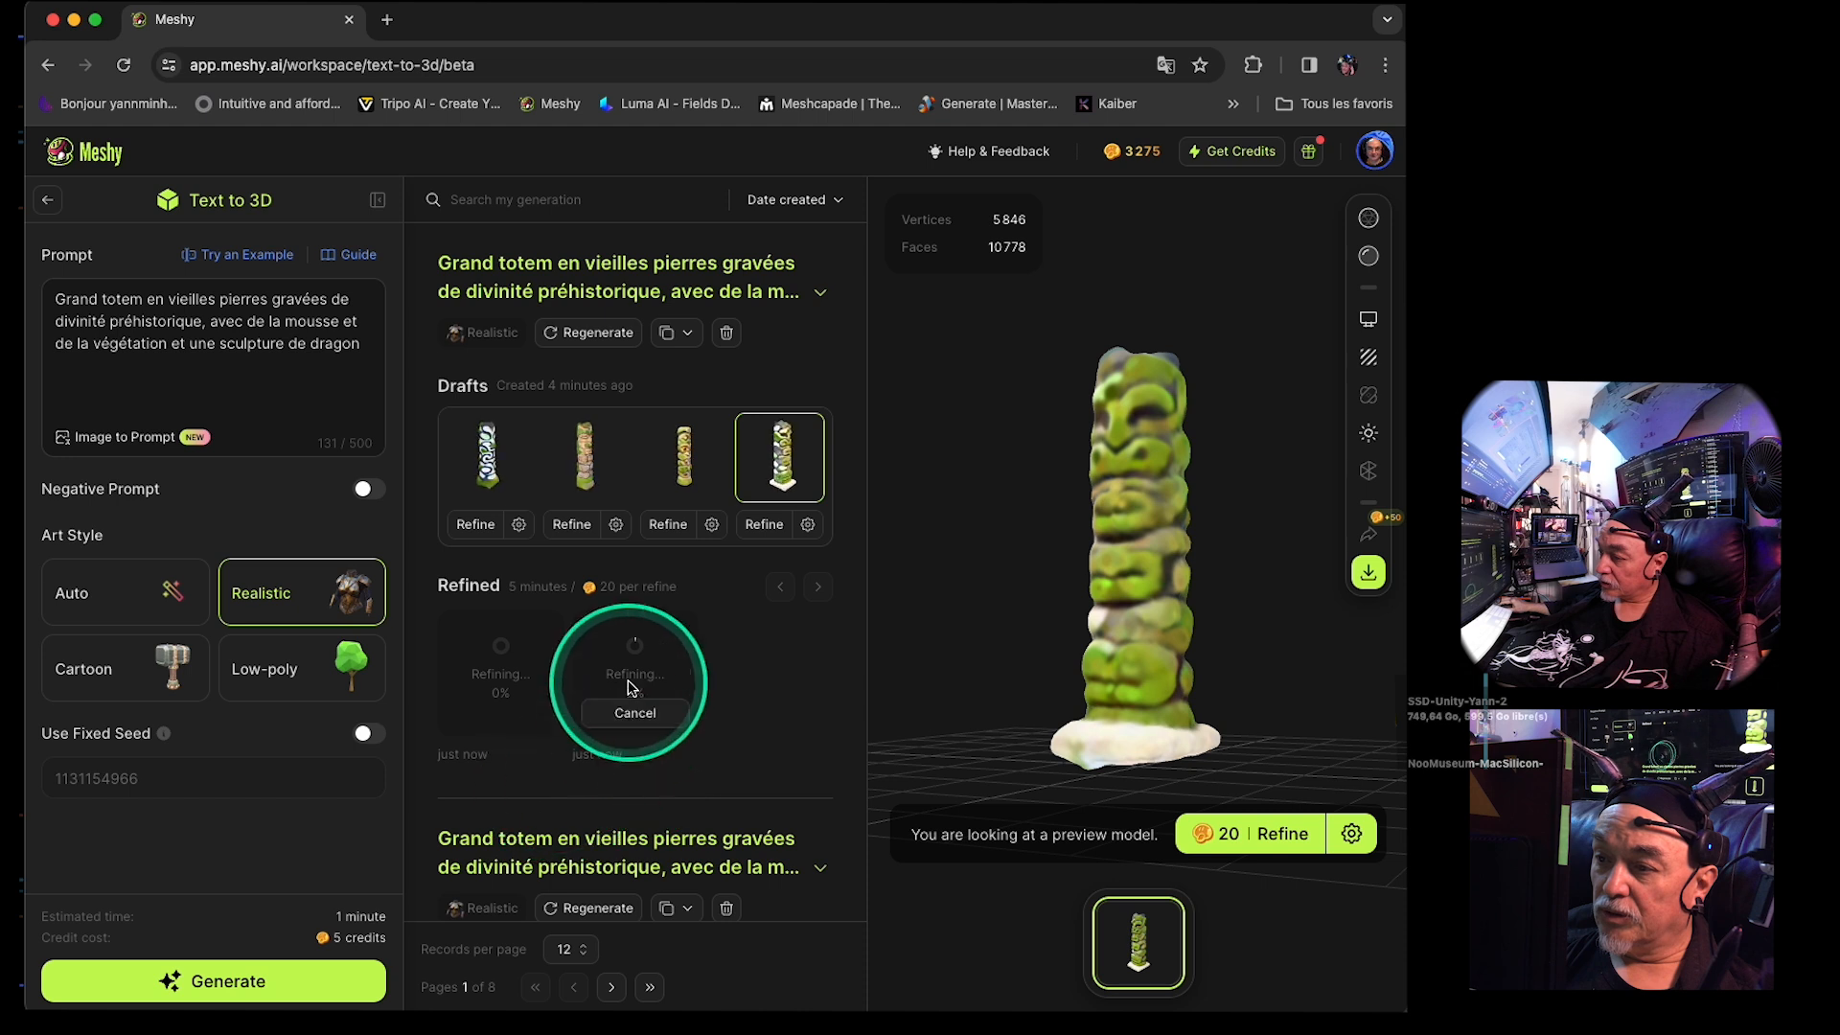
# - Enable the negative prompt for the dragon totem prompt
pyautogui.press('ctrl')
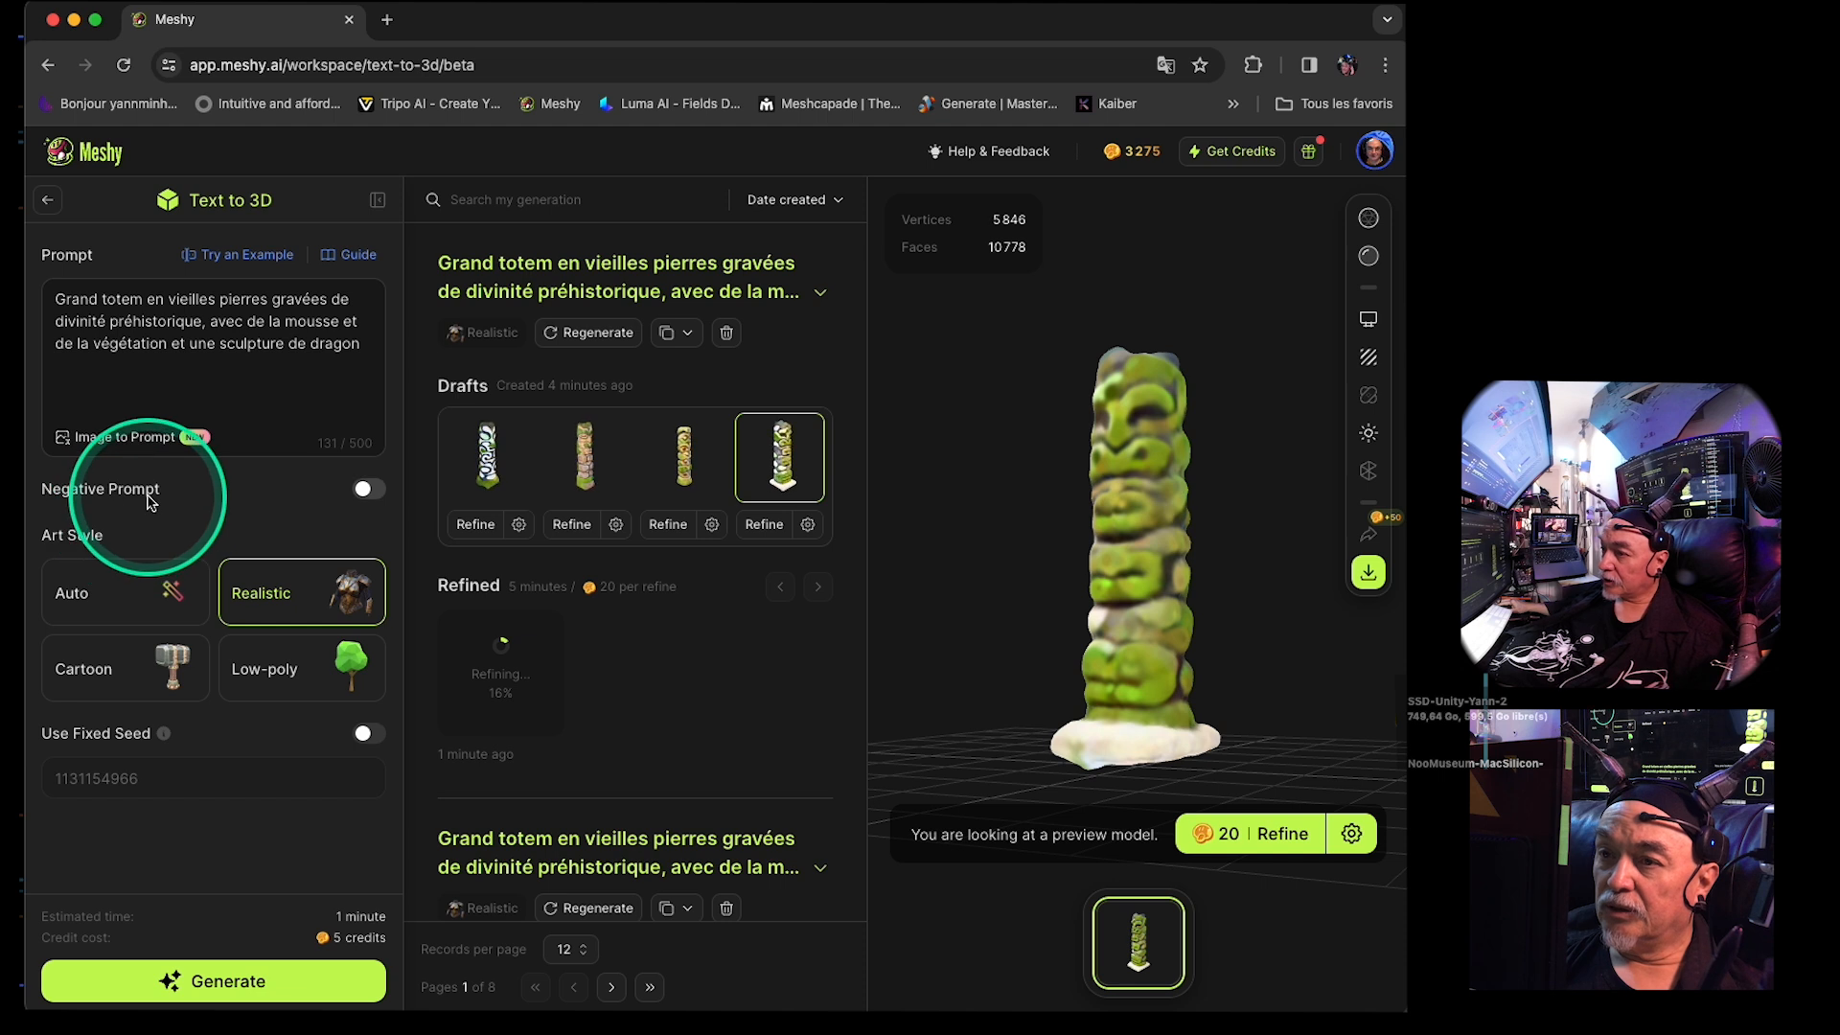
pyautogui.click(150, 499)
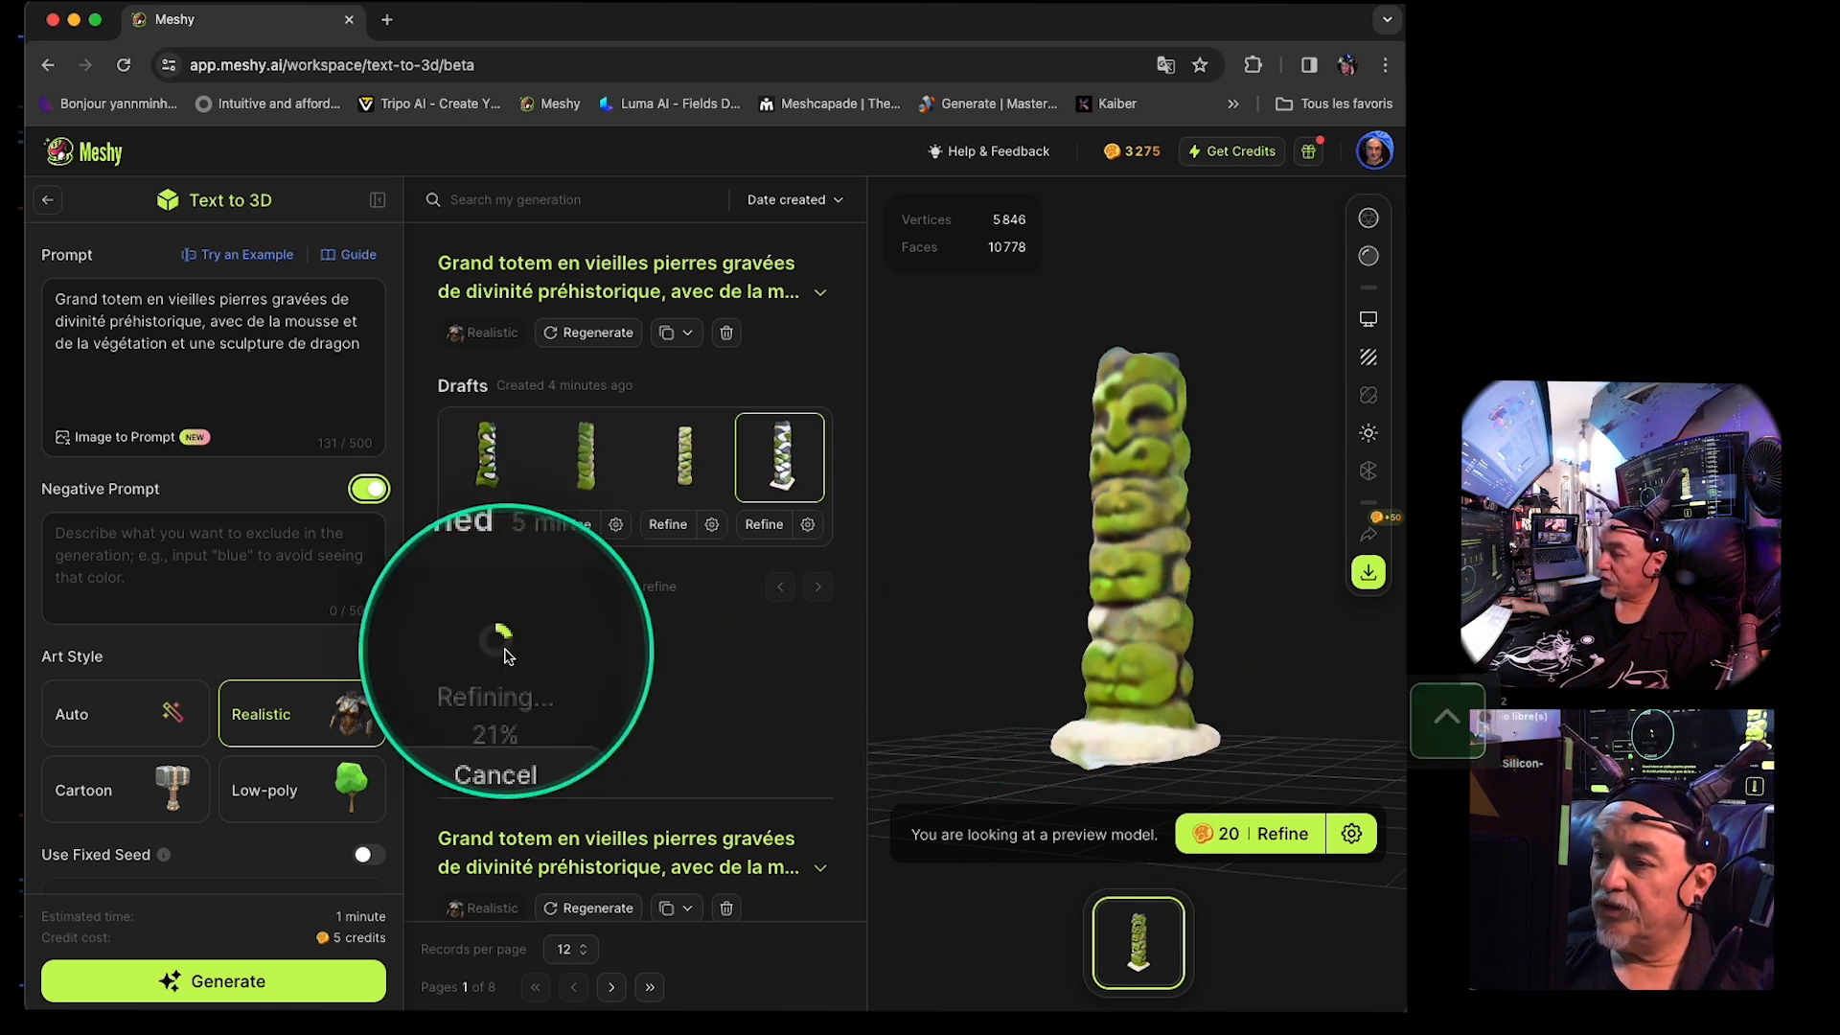
# - Show the wireframe over the fourth draft and examine its triangle mesh up close and from several angles
pyautogui.moveTo(1192, 658); pyautogui.dragTo(1108, 706)
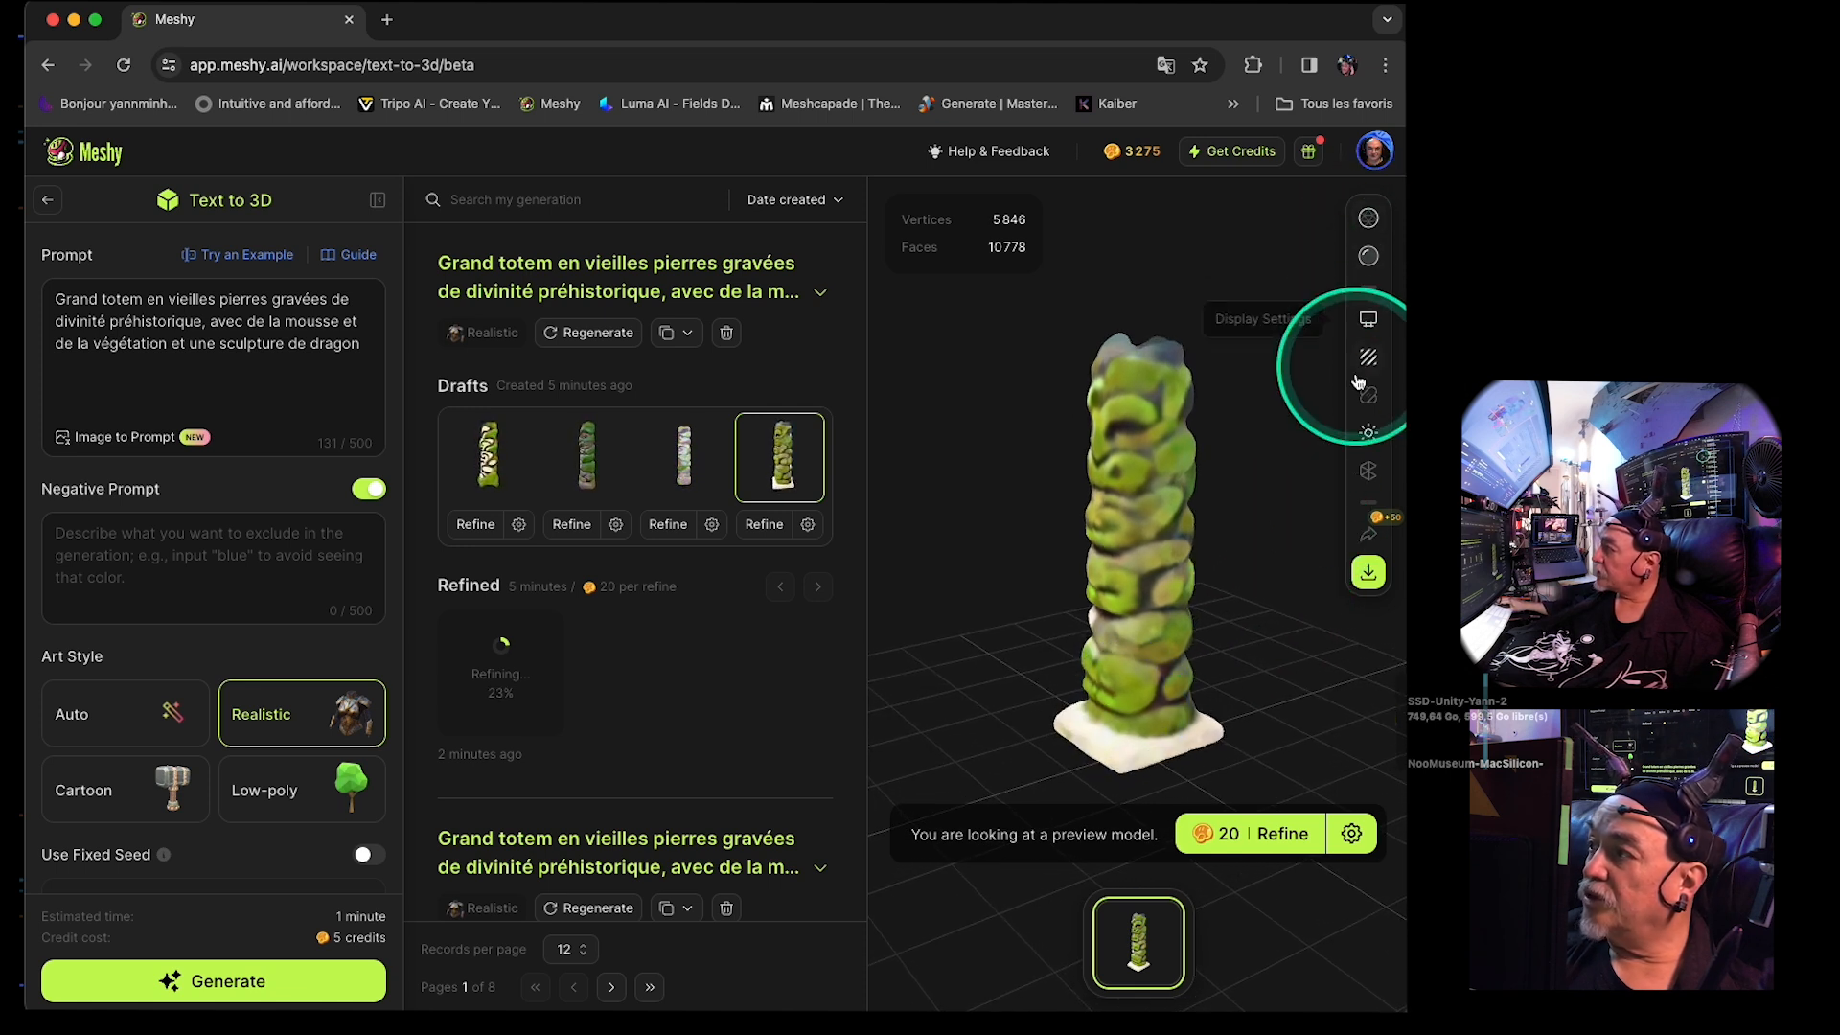
pyautogui.click(1369, 218)
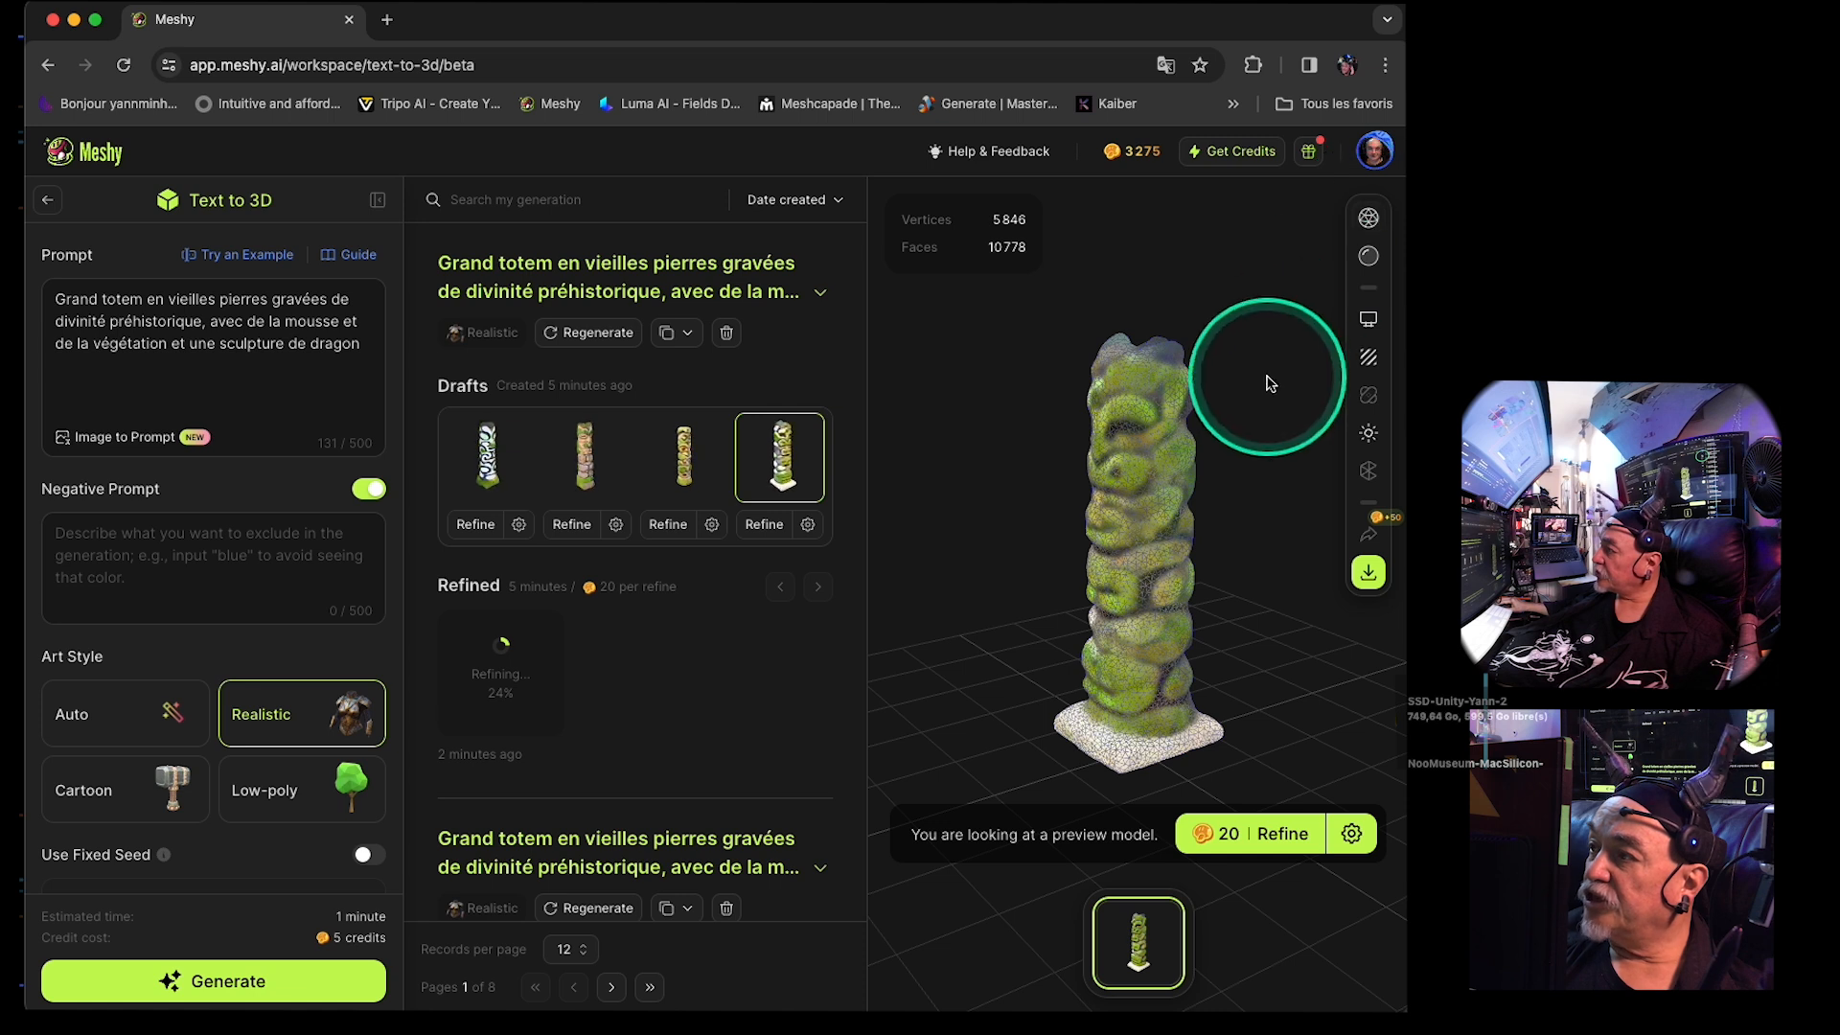
pyautogui.scroll(5, 1146, 546)
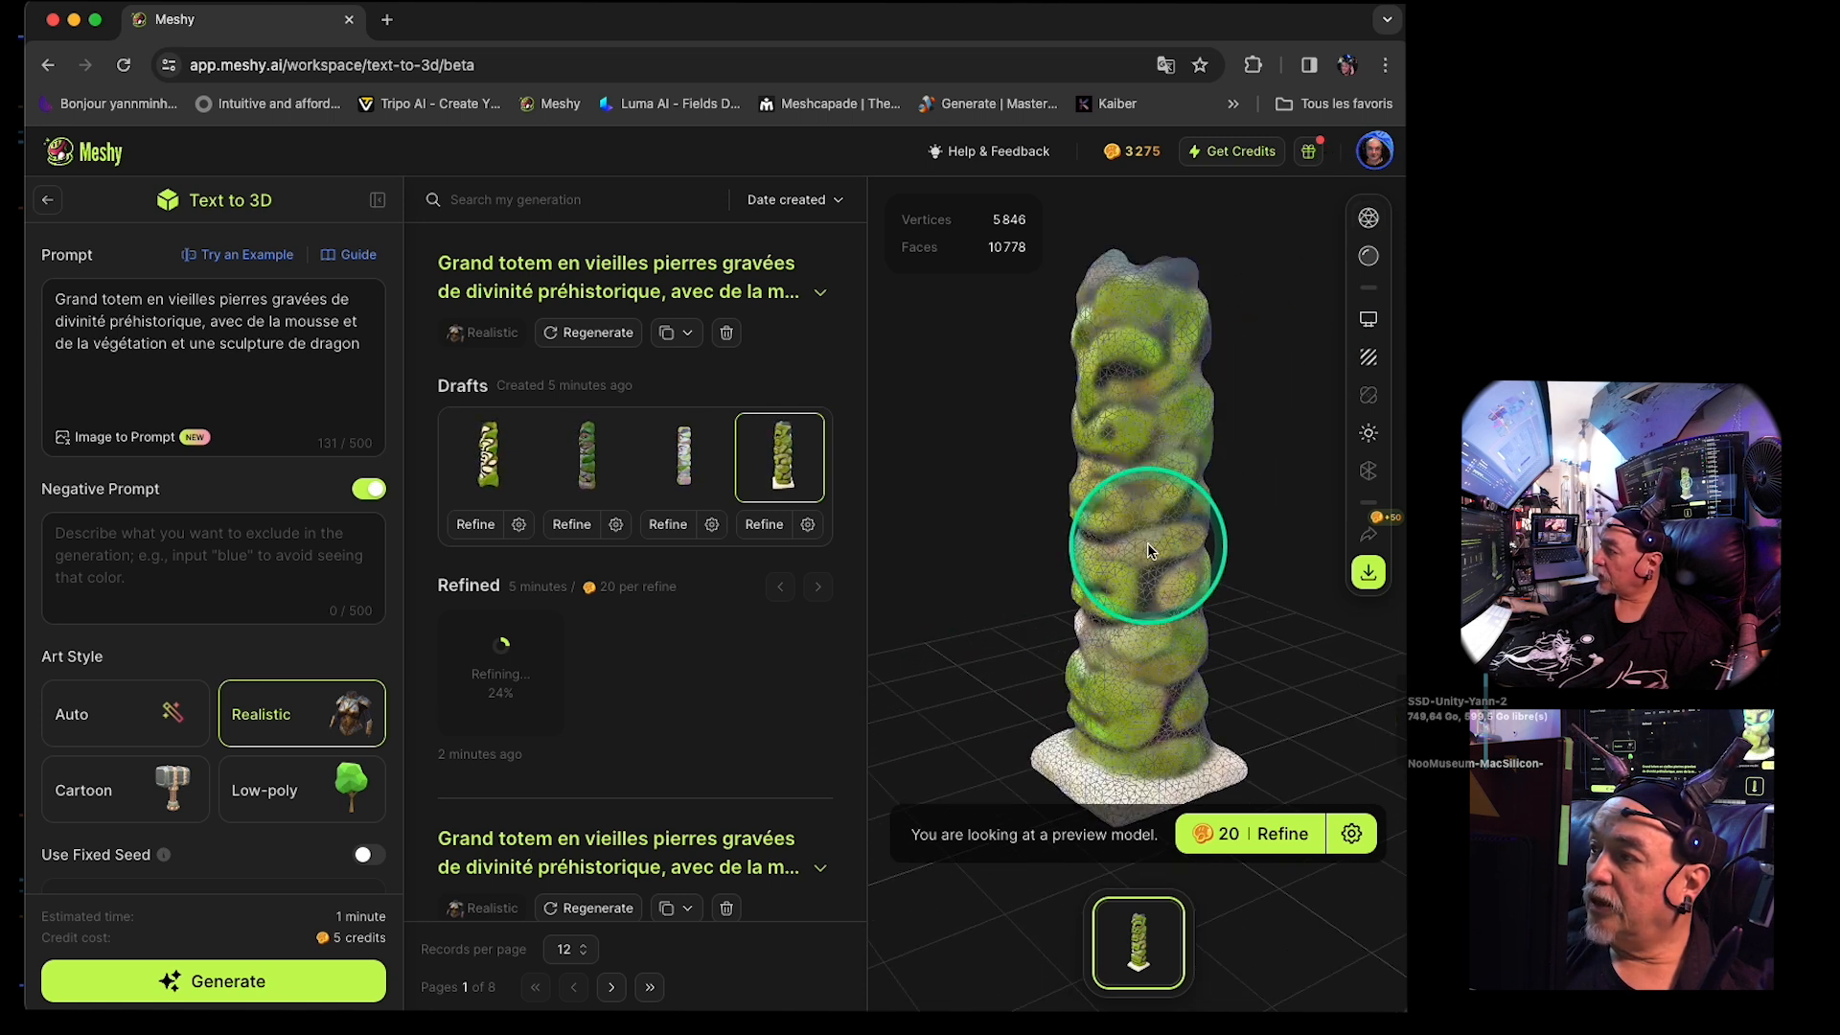
pyautogui.scroll(8, 1150, 546)
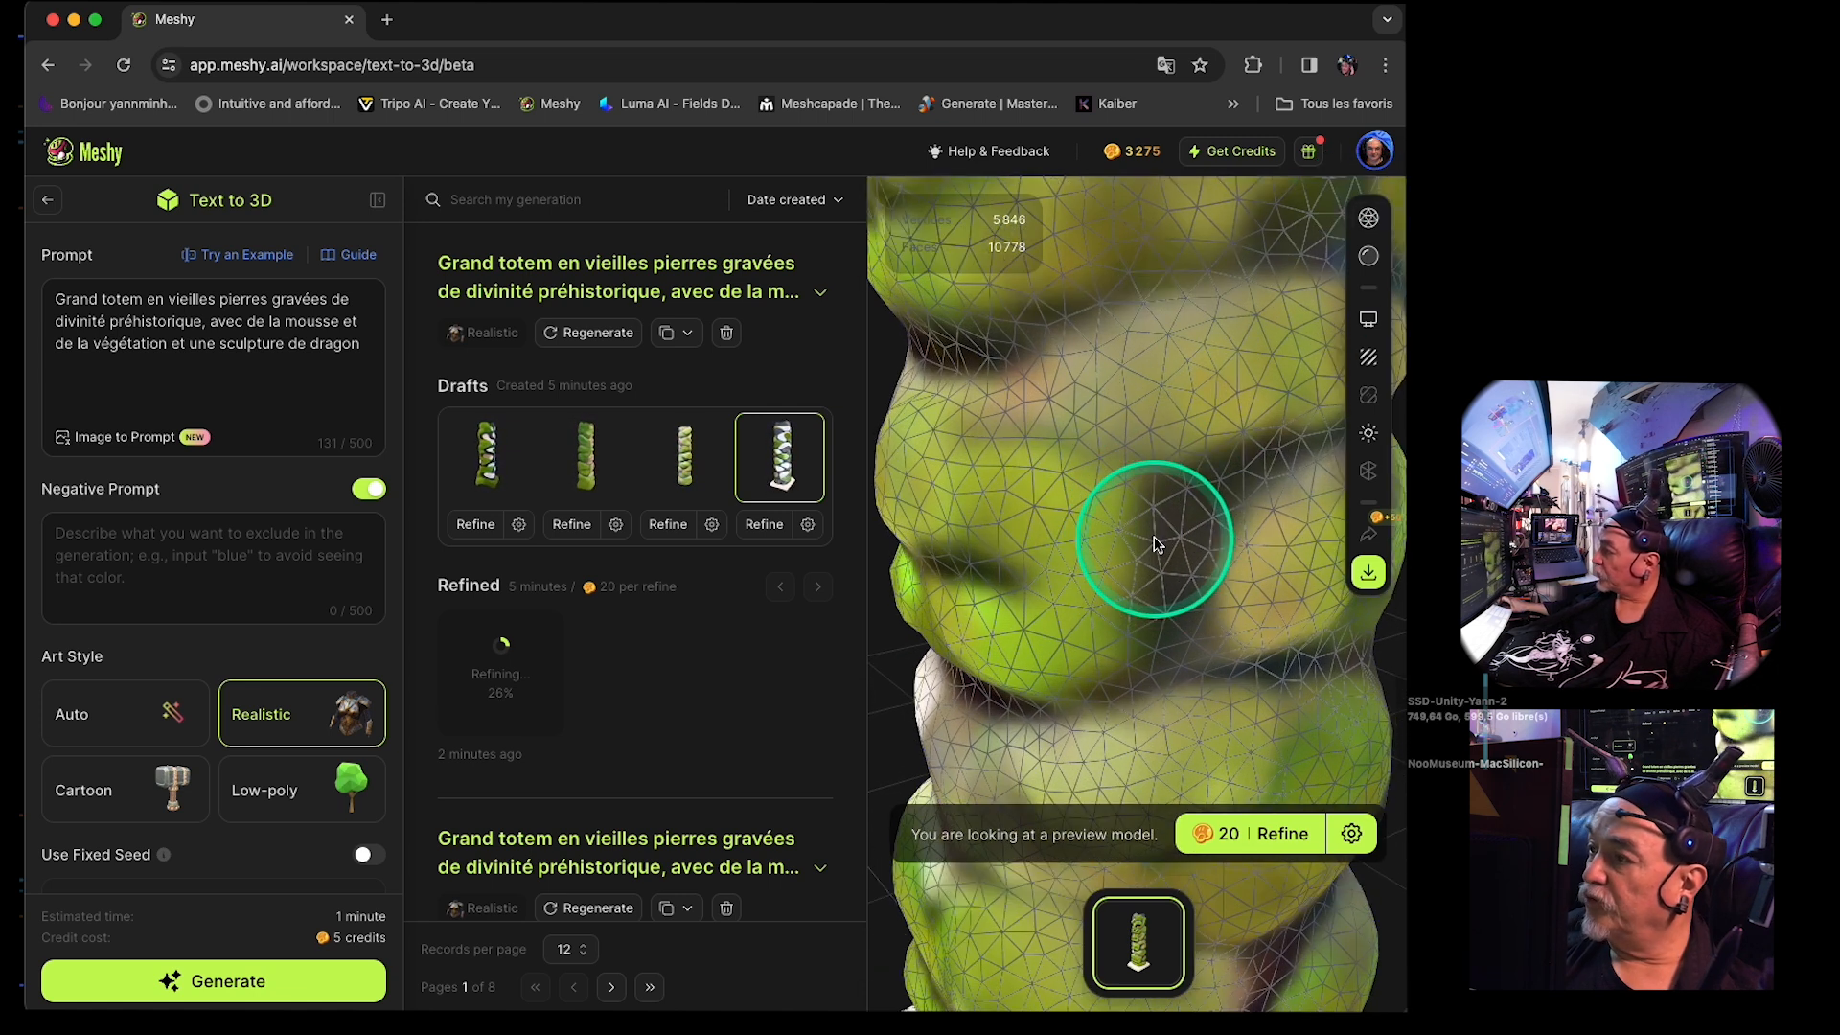
pyautogui.moveTo(1169, 485); pyautogui.dragTo(1269, 595)
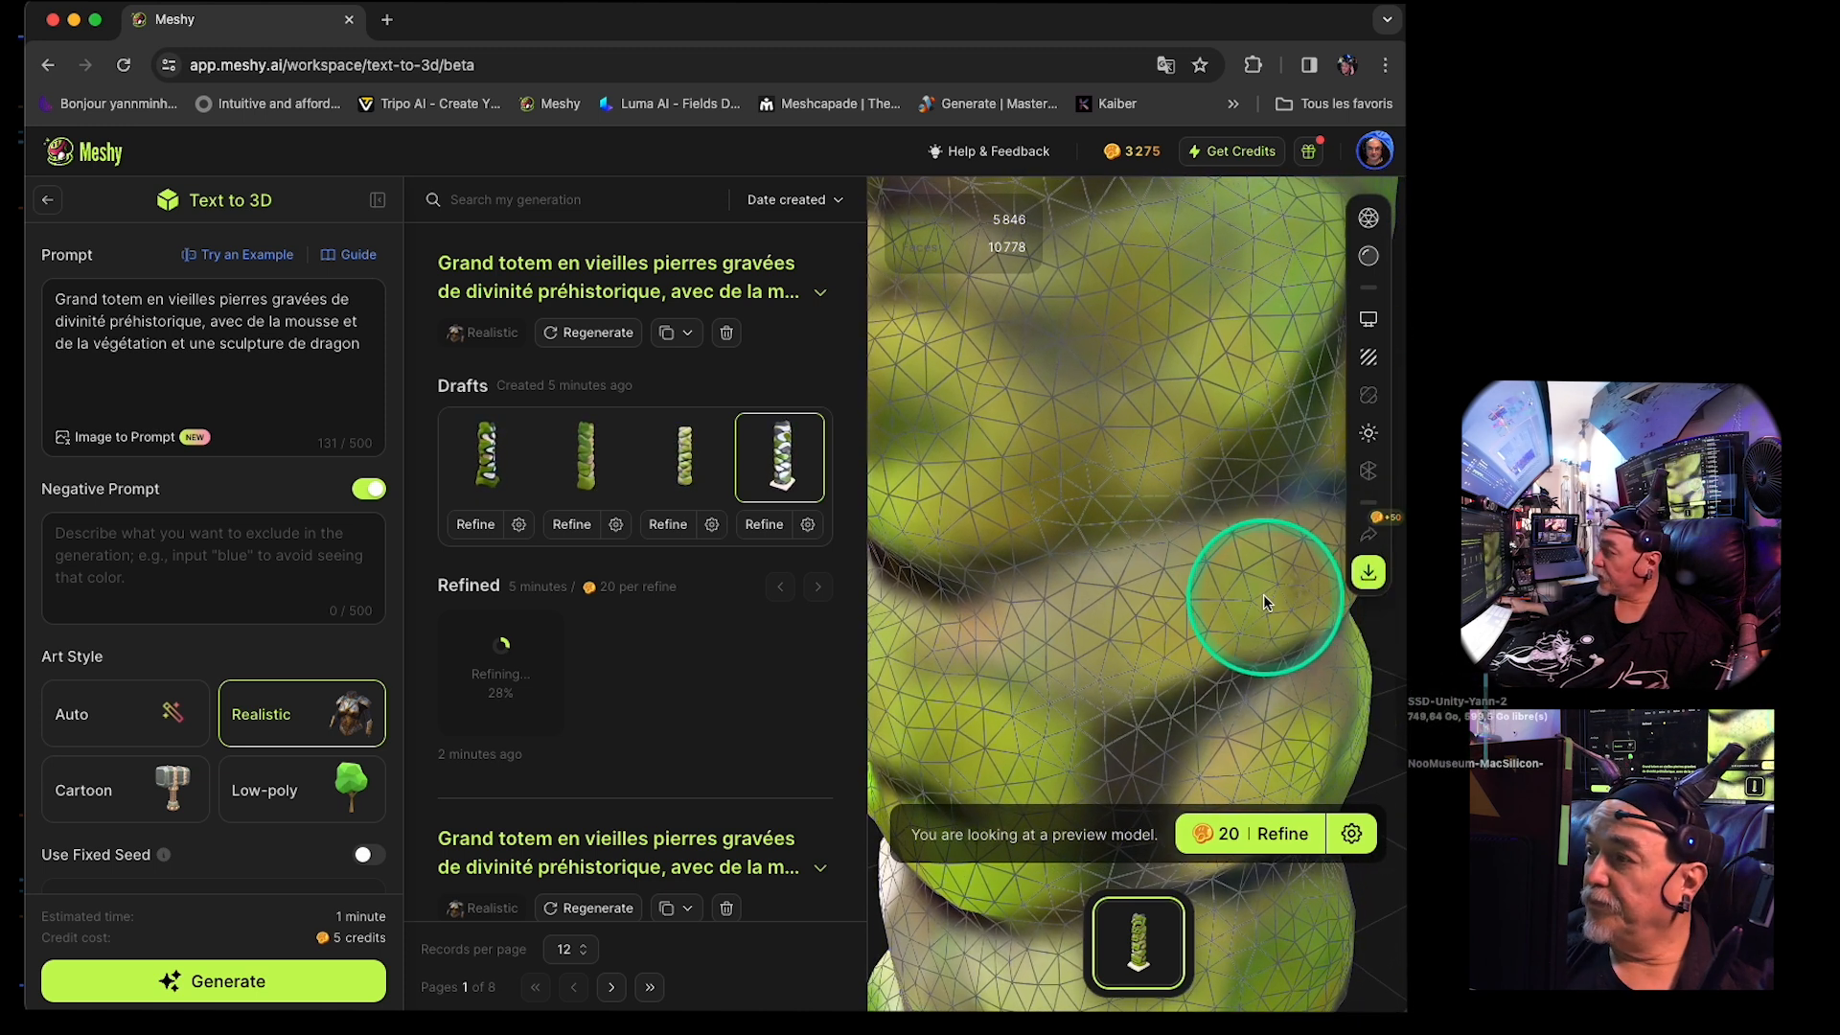
pyautogui.moveTo(1177, 594); pyautogui.dragTo(1153, 488)
pyautogui.scroll(-5, 1178, 596)
pyautogui.press('super')
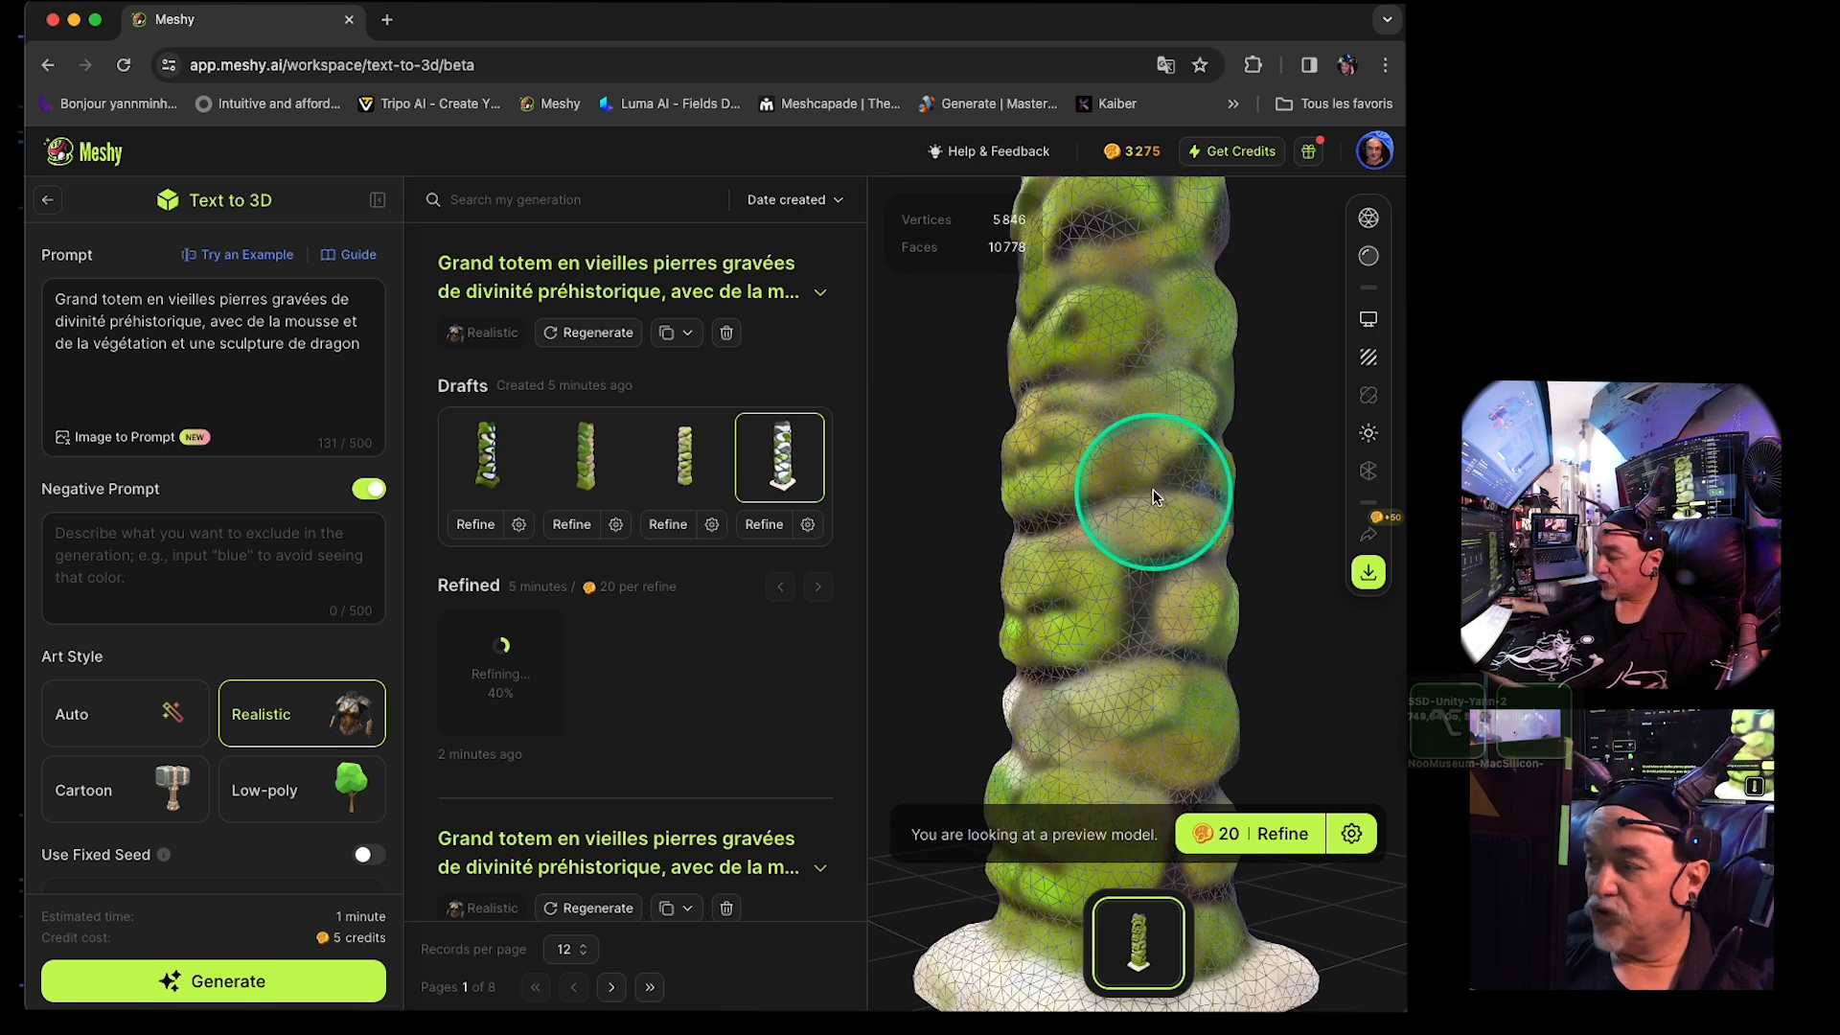
pyautogui.scroll(2, 1155, 491)
pyautogui.scroll(-2, 1158, 484)
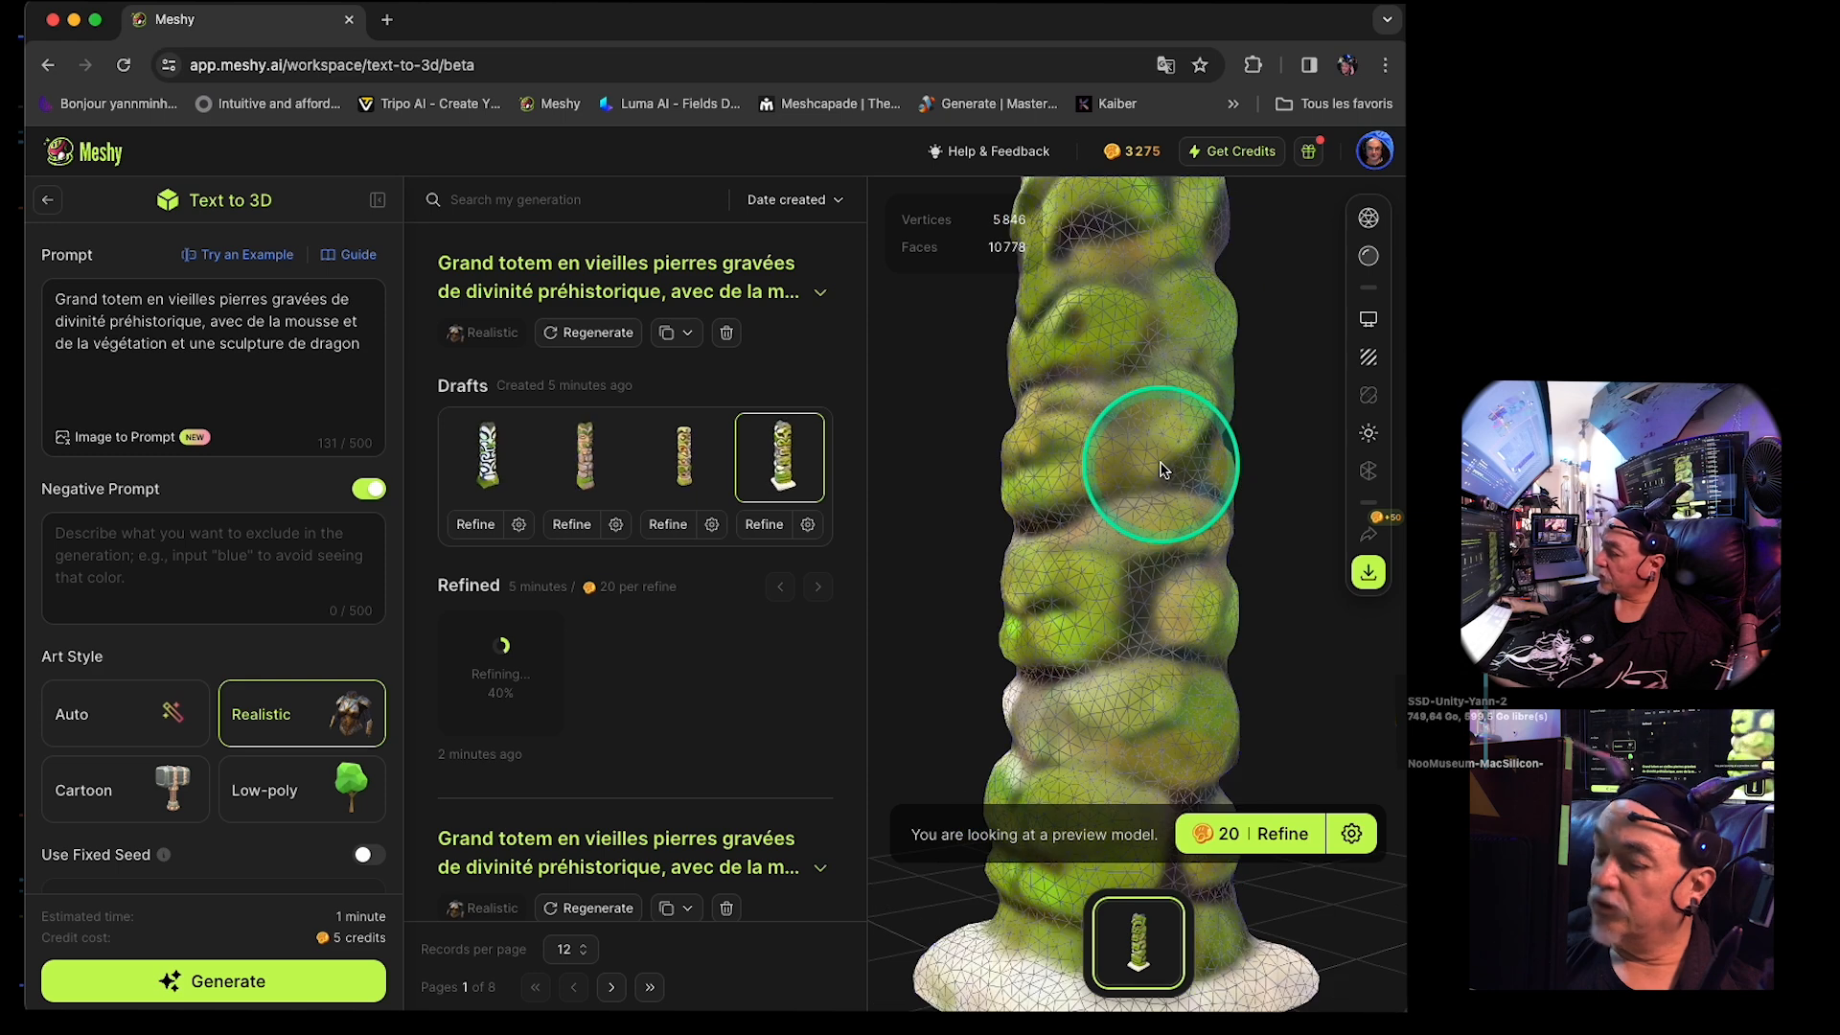
pyautogui.keyDown('alt'); pyautogui.moveTo(1134, 465); pyautogui.dragTo(1141, 537); pyautogui.keyUp('alt')
pyautogui.moveTo(1091, 571); pyautogui.dragTo(1150, 599)
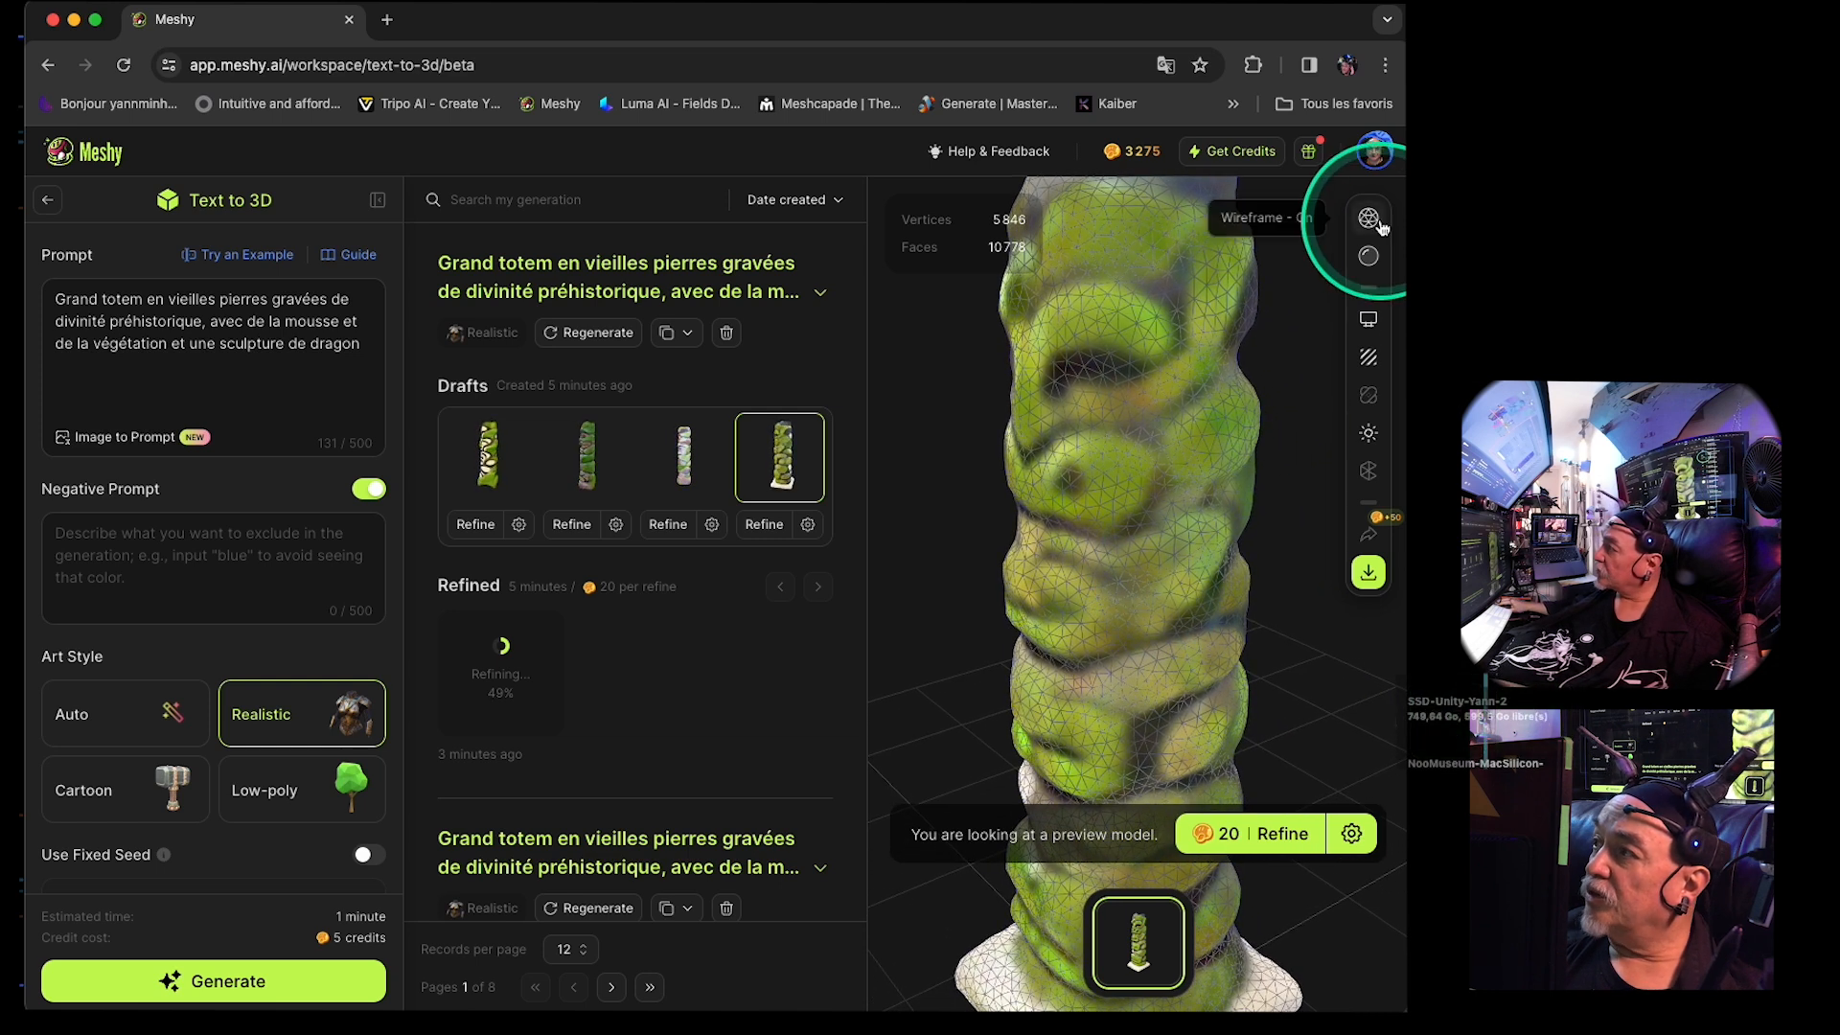
# - Toggle the wireframe off and back on, comparing the textured surface with a close view of the mesh
pyautogui.press('ctrl')
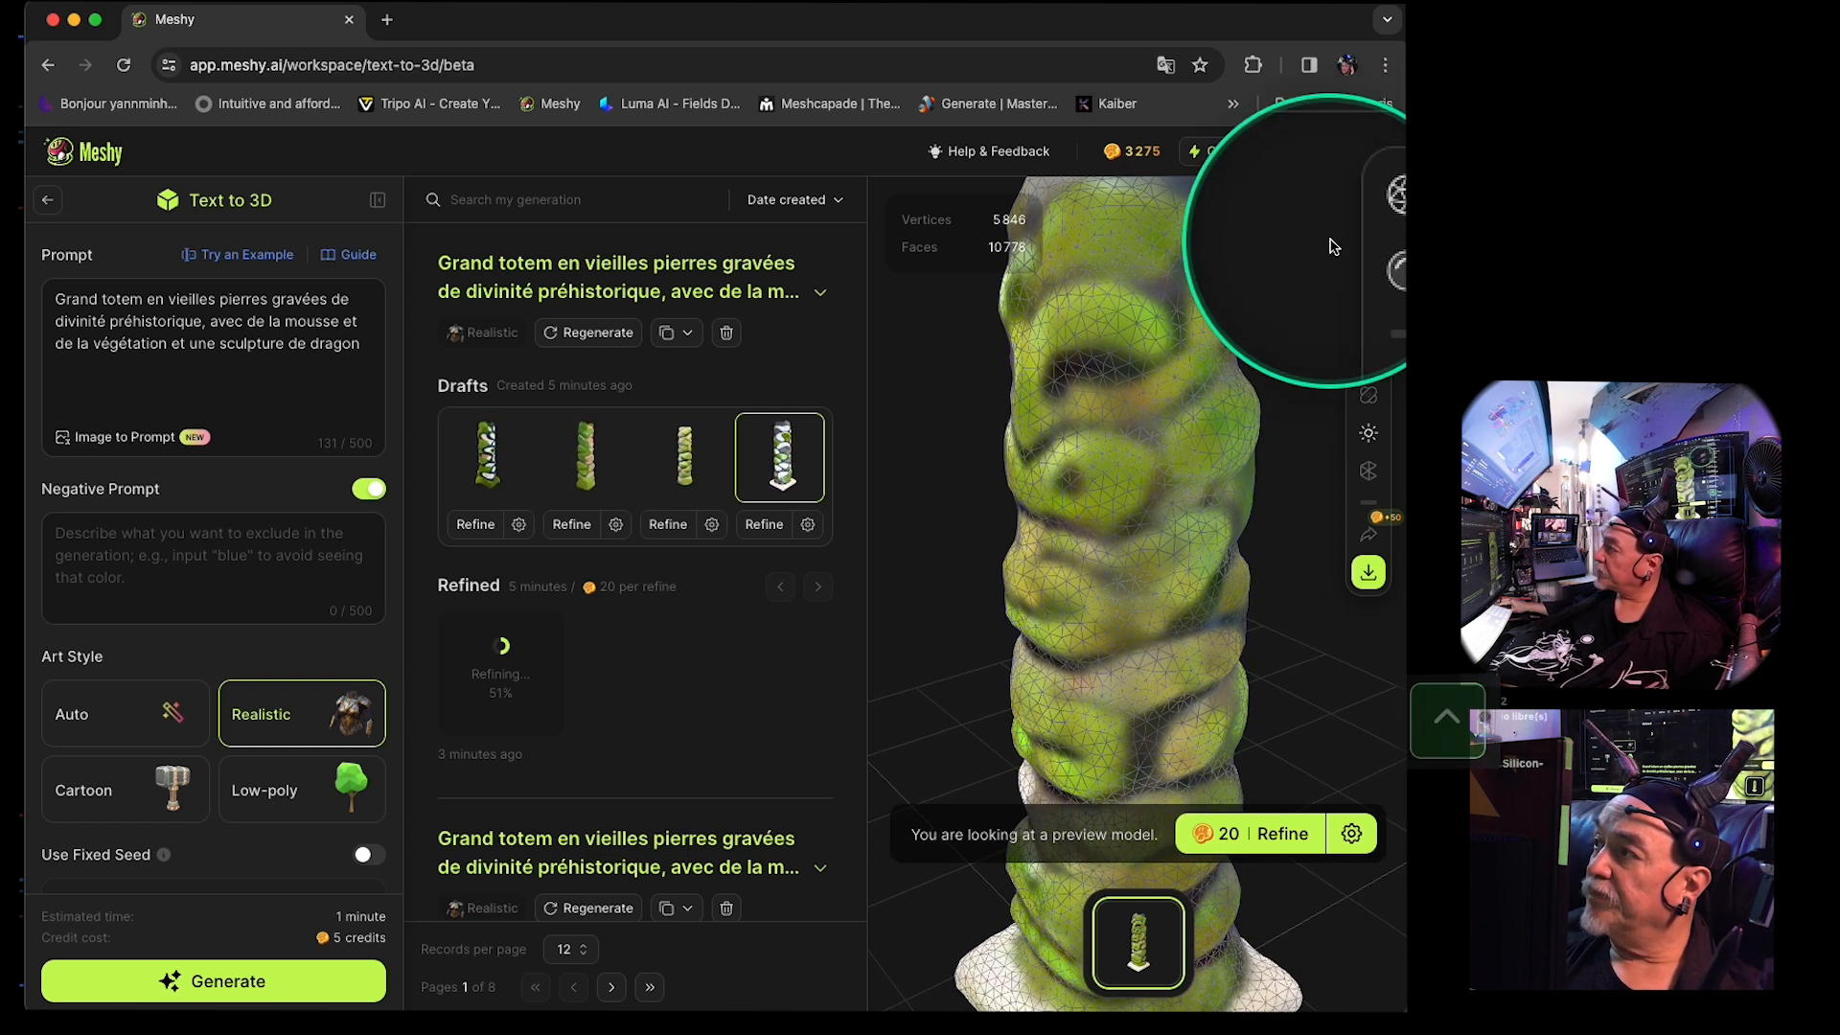
pyautogui.keyDown('ctrl'); pyautogui.click(1375, 222); pyautogui.keyUp('ctrl')
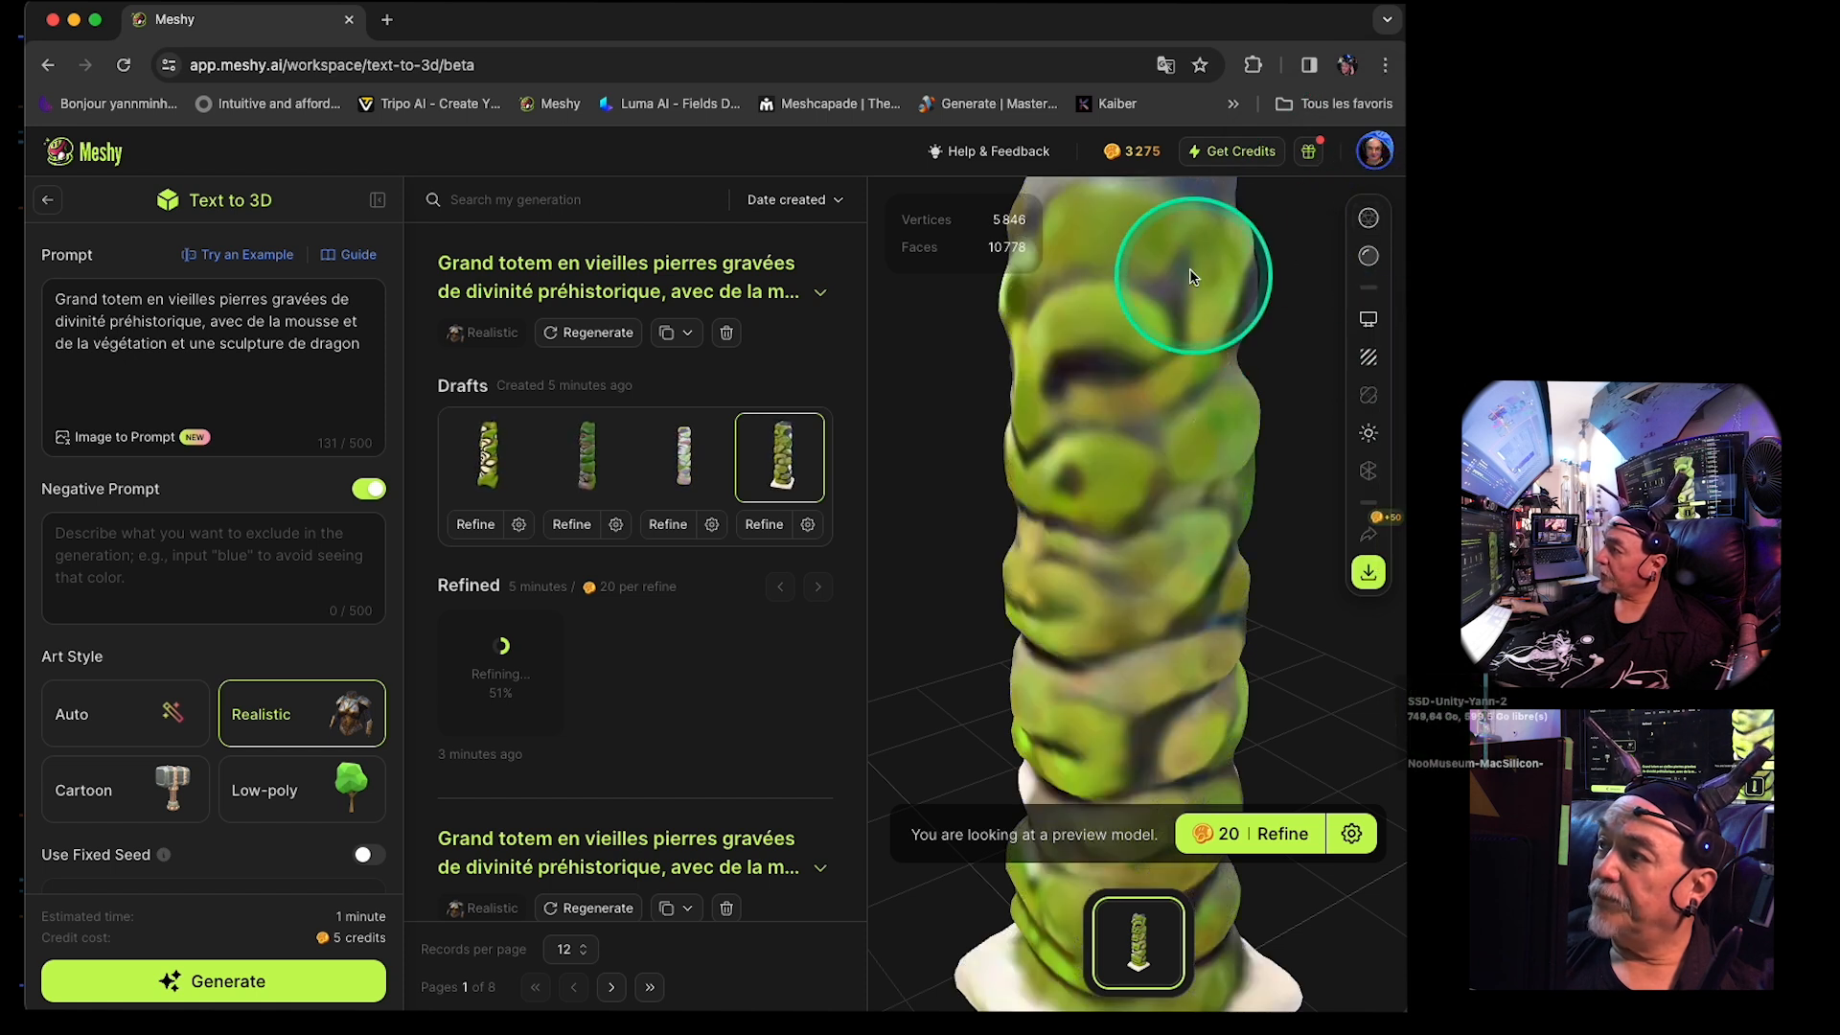
pyautogui.click(1368, 219)
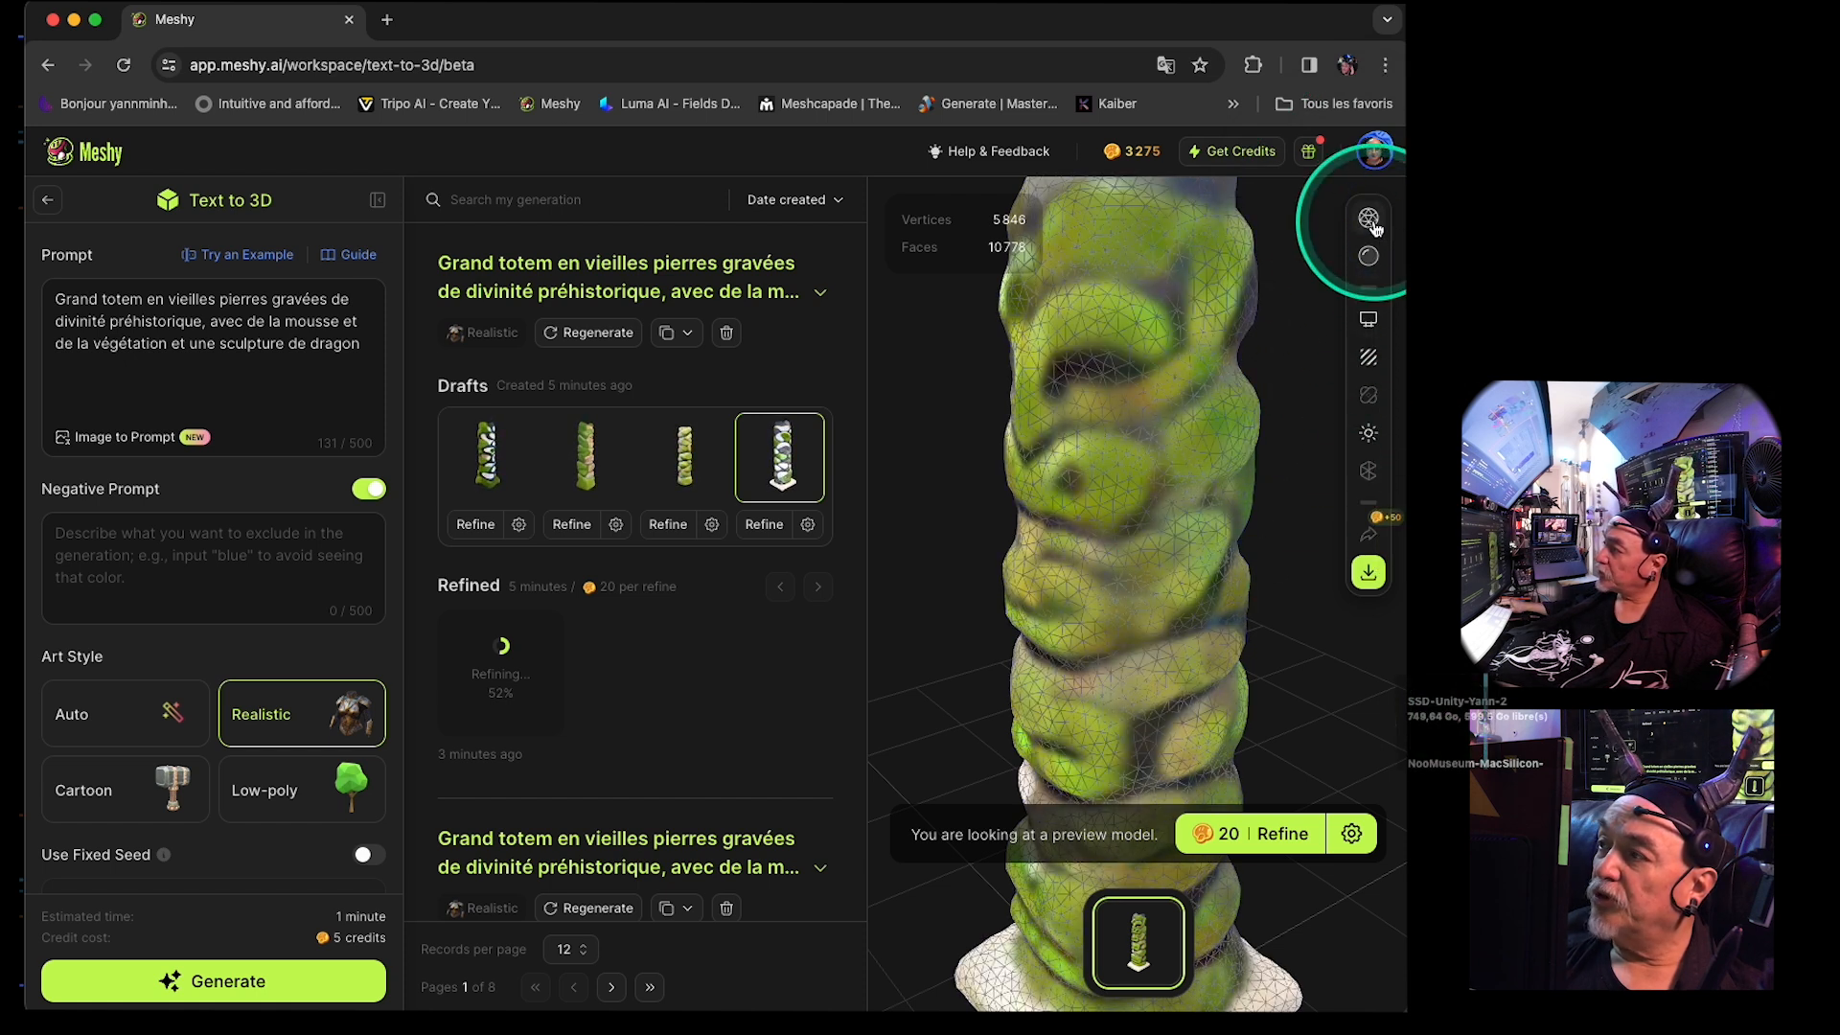
pyautogui.scroll(10, 1134, 416)
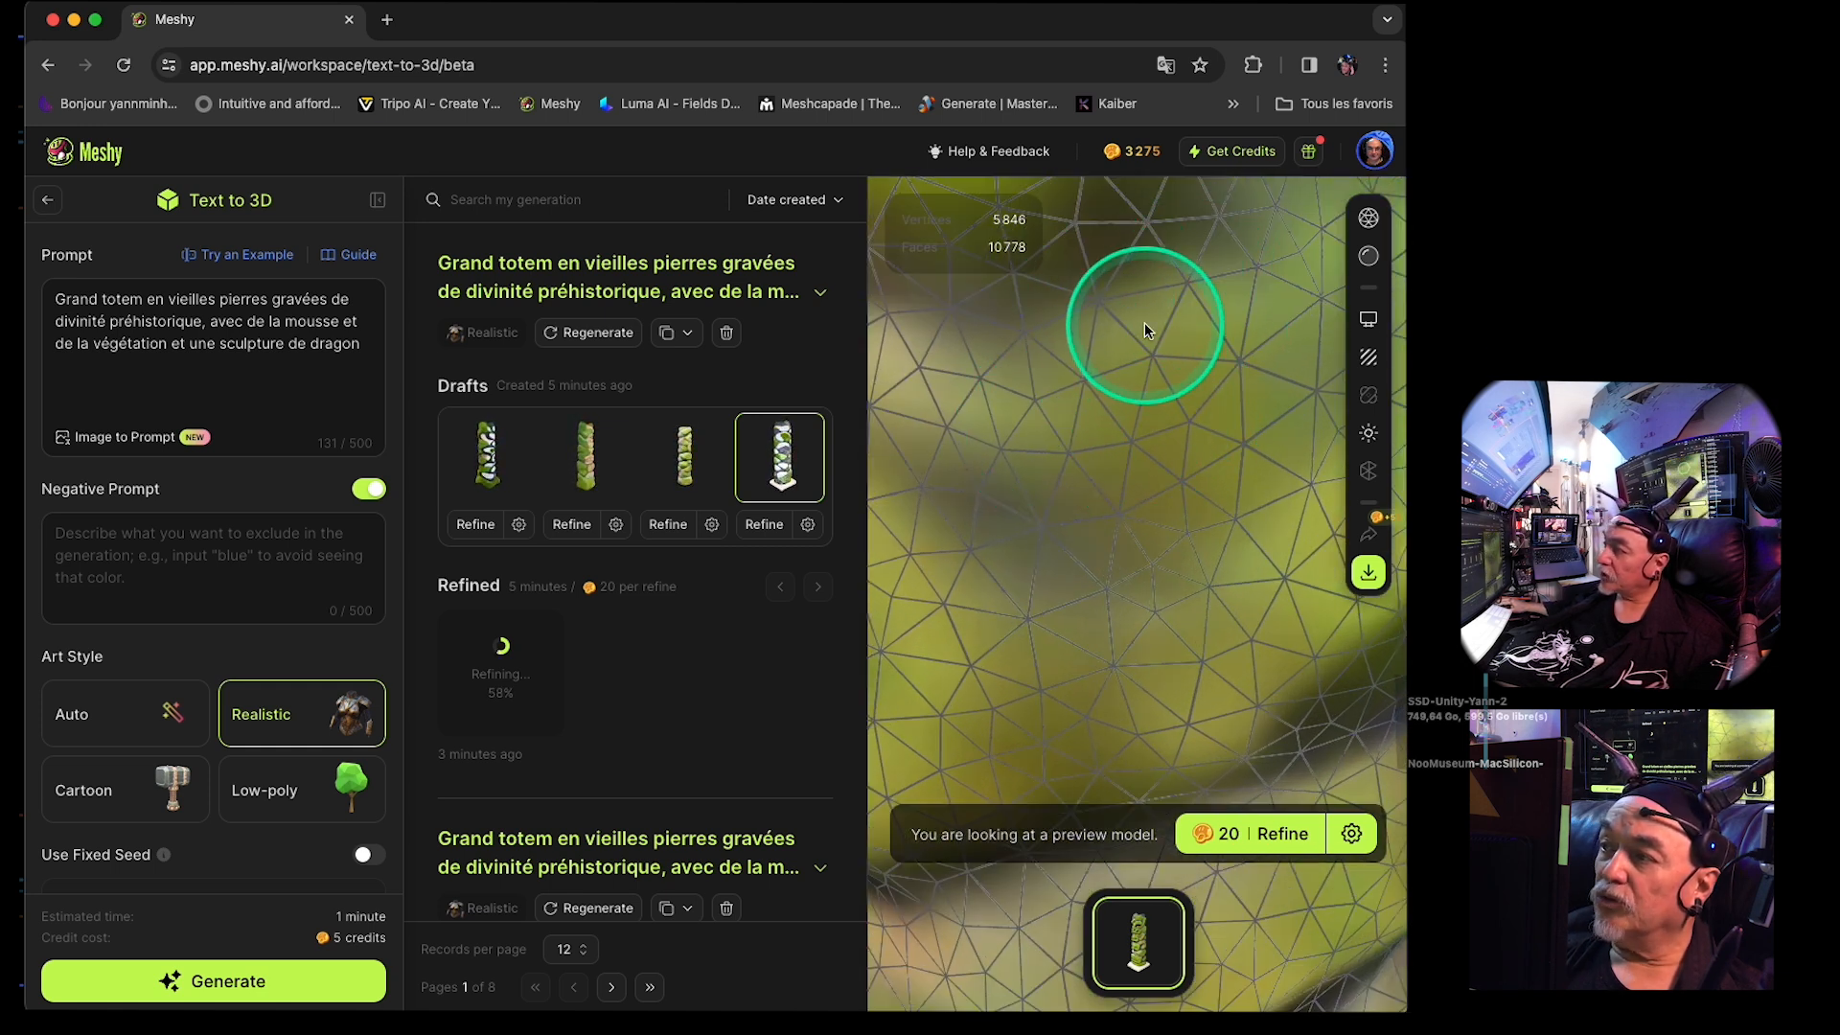
pyautogui.scroll(-3, 1215, 505)
pyautogui.scroll(-5, 1217, 510)
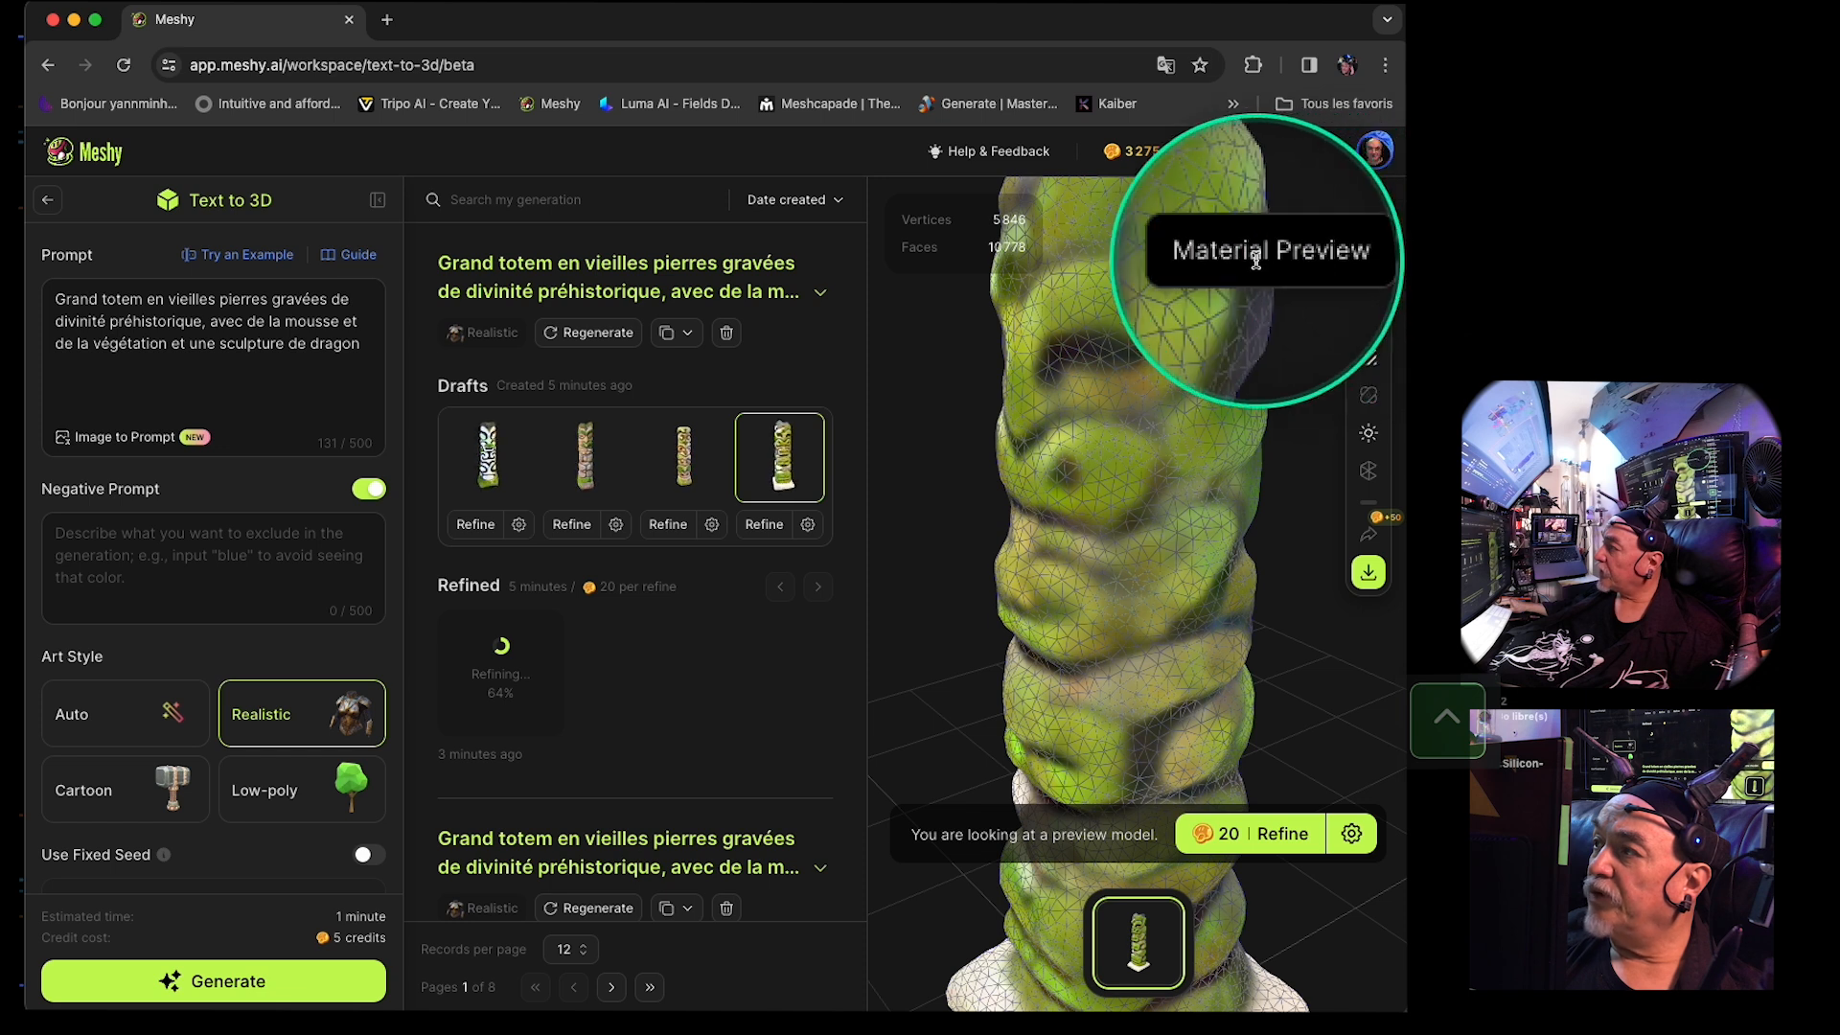
# - Display the totem without its textures and compare the plain gray surface with and without the wireframe
pyautogui.click(1365, 263)
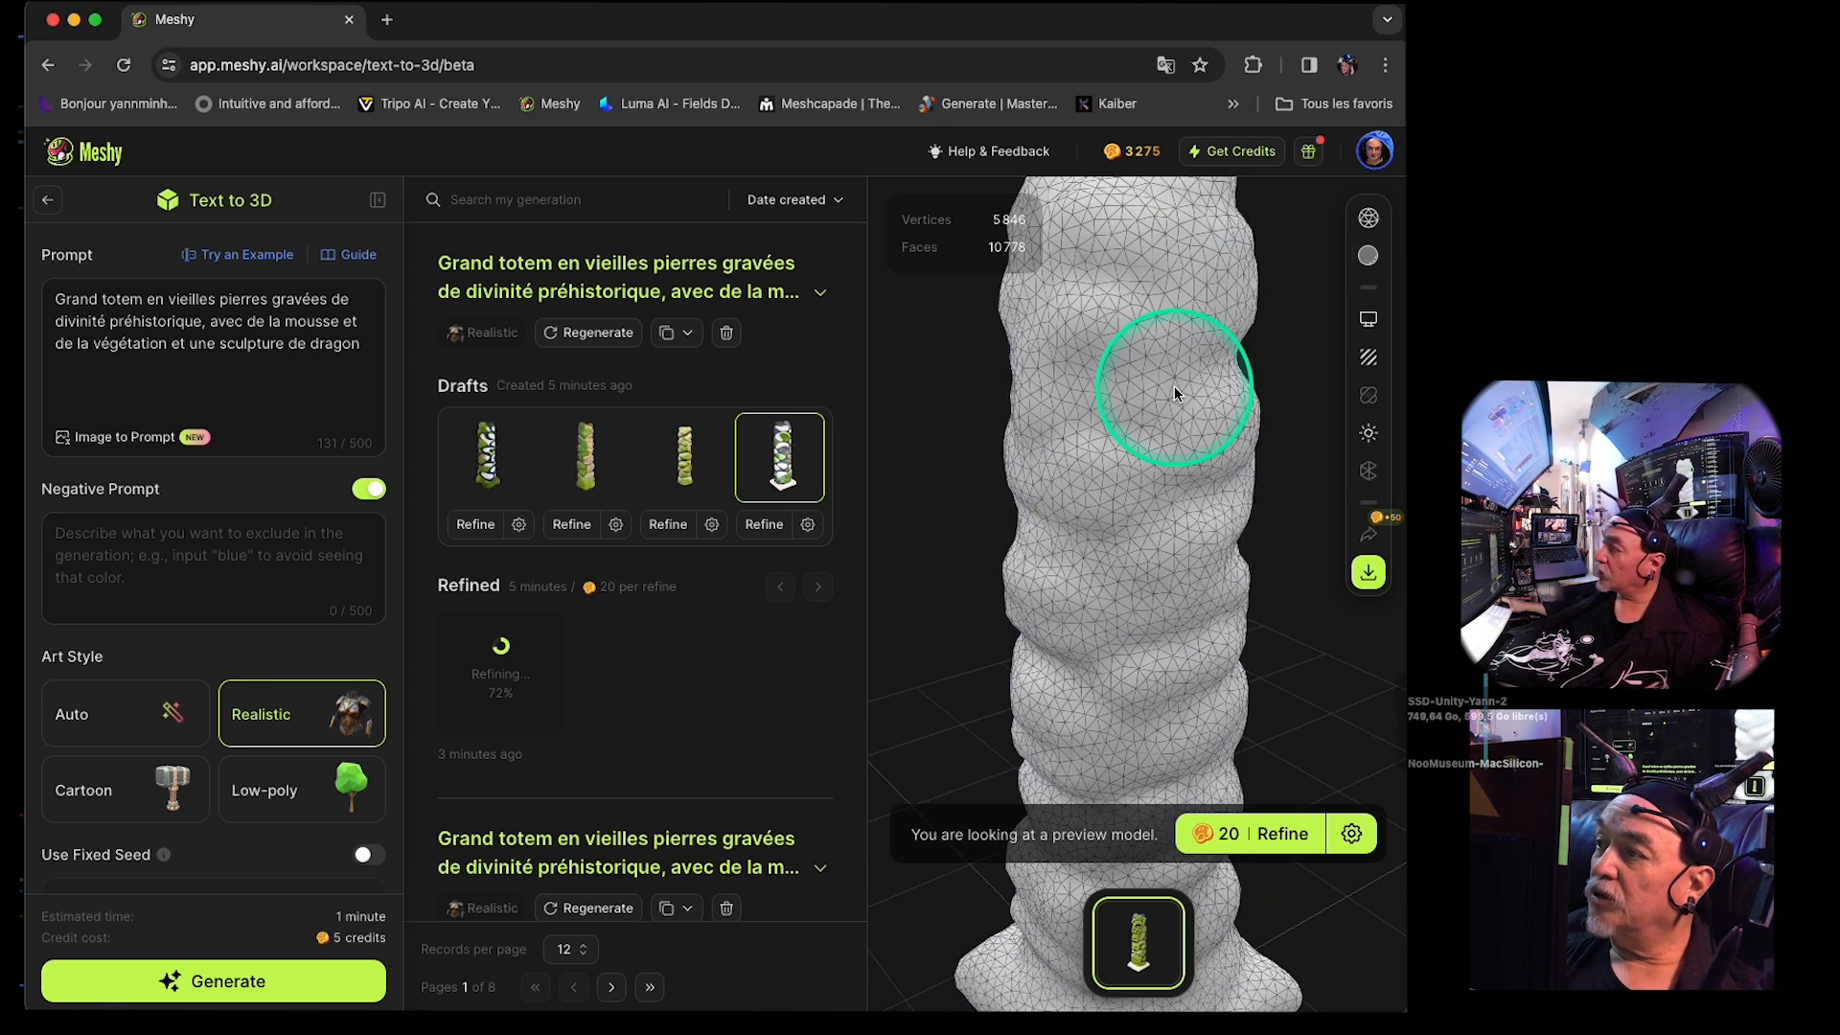
pyautogui.scroll(5, 1175, 383)
pyautogui.scroll(2, 1184, 385)
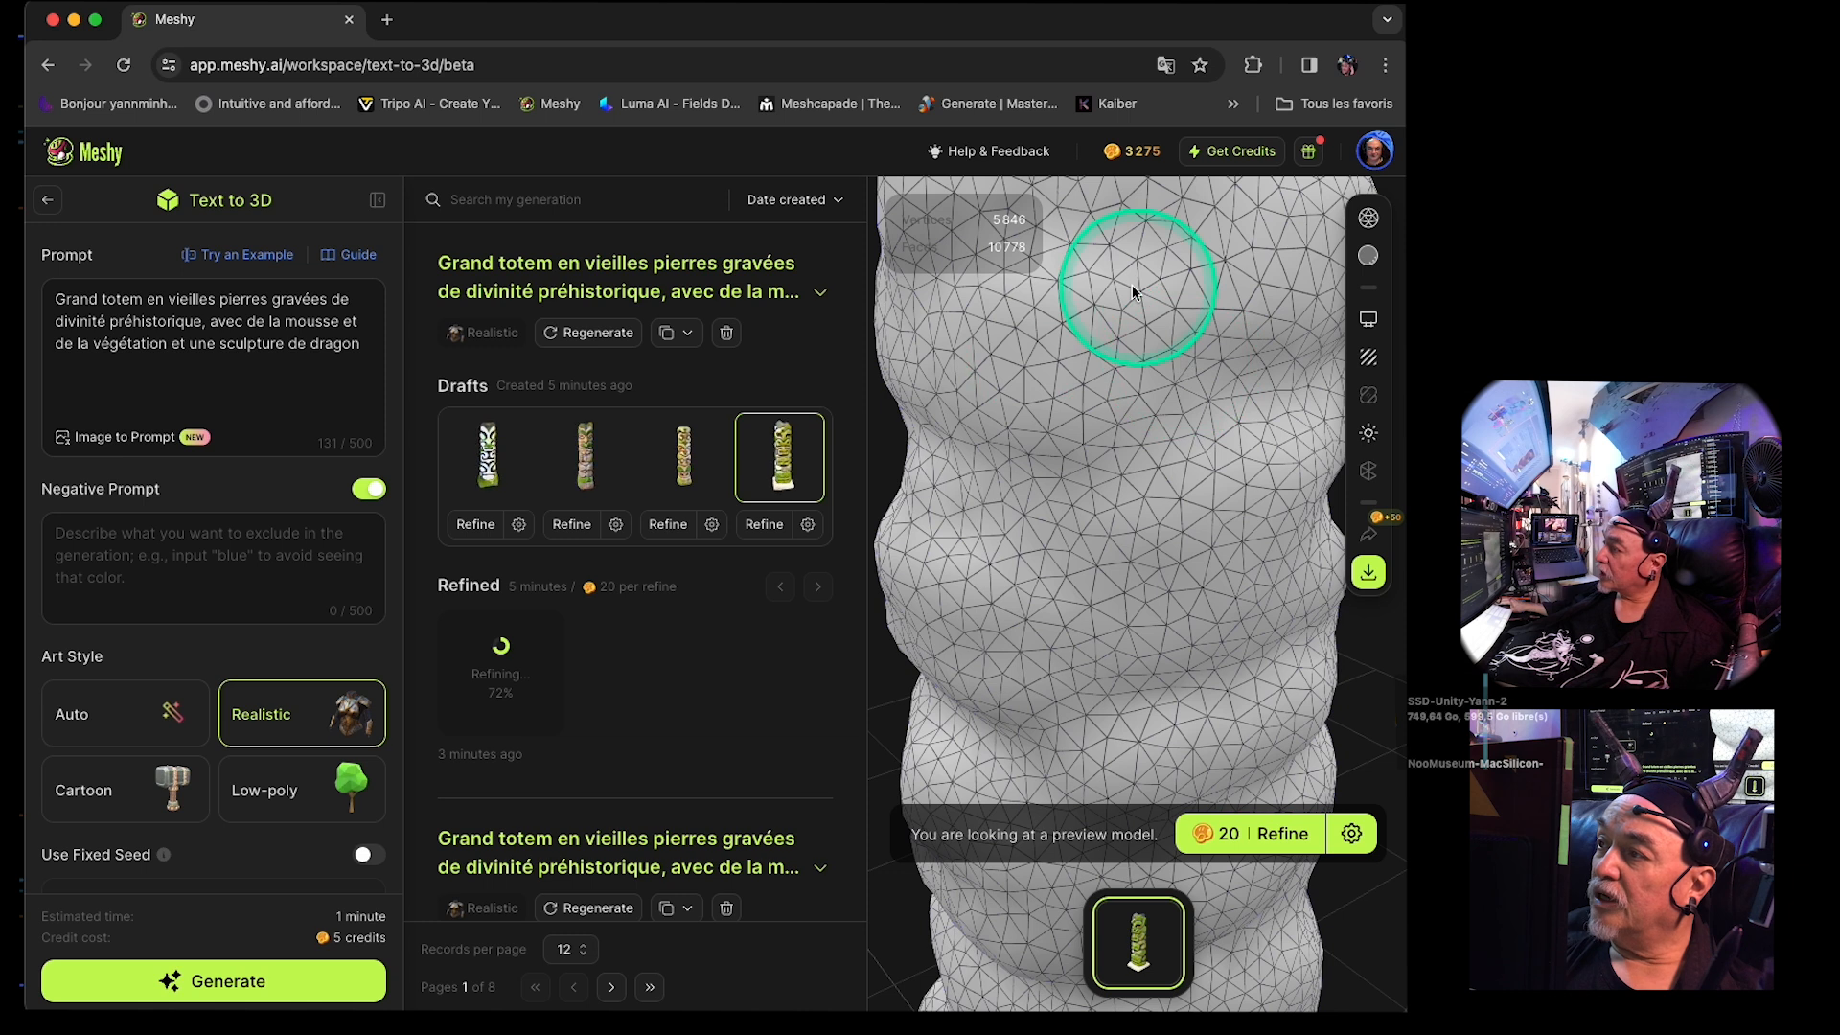
pyautogui.click(1370, 218)
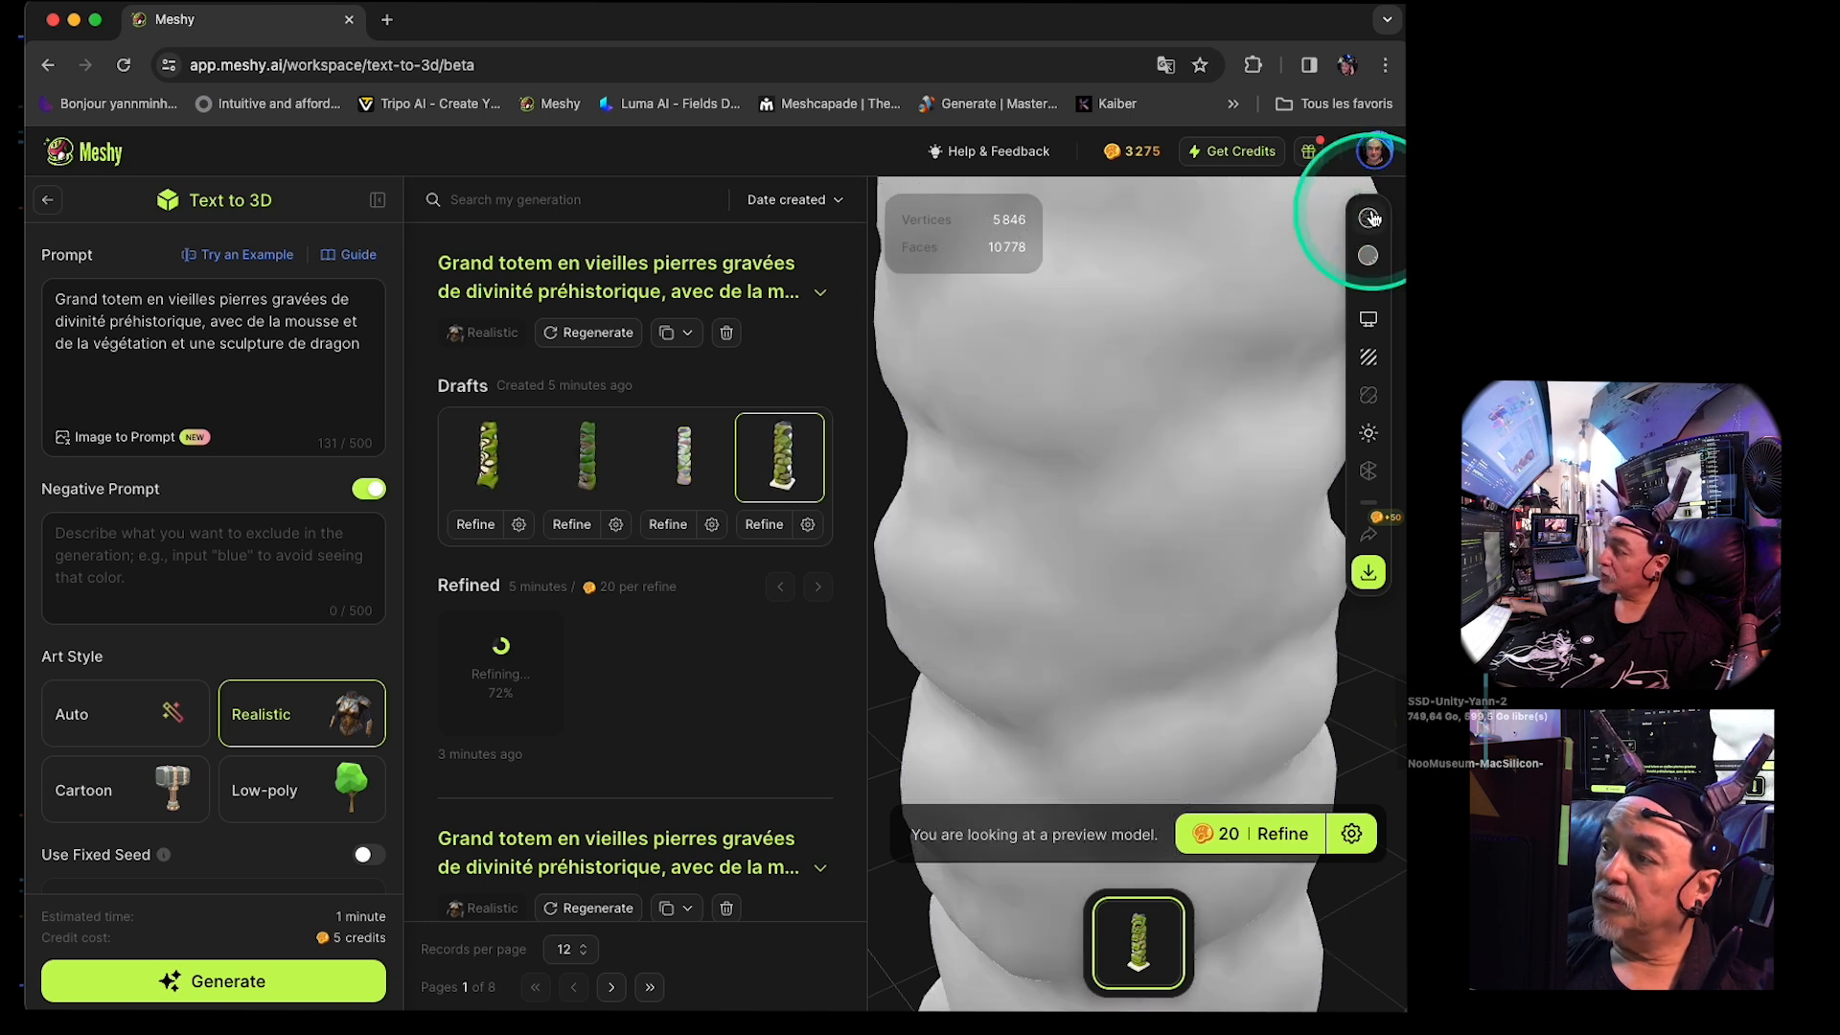
pyautogui.click(1369, 218)
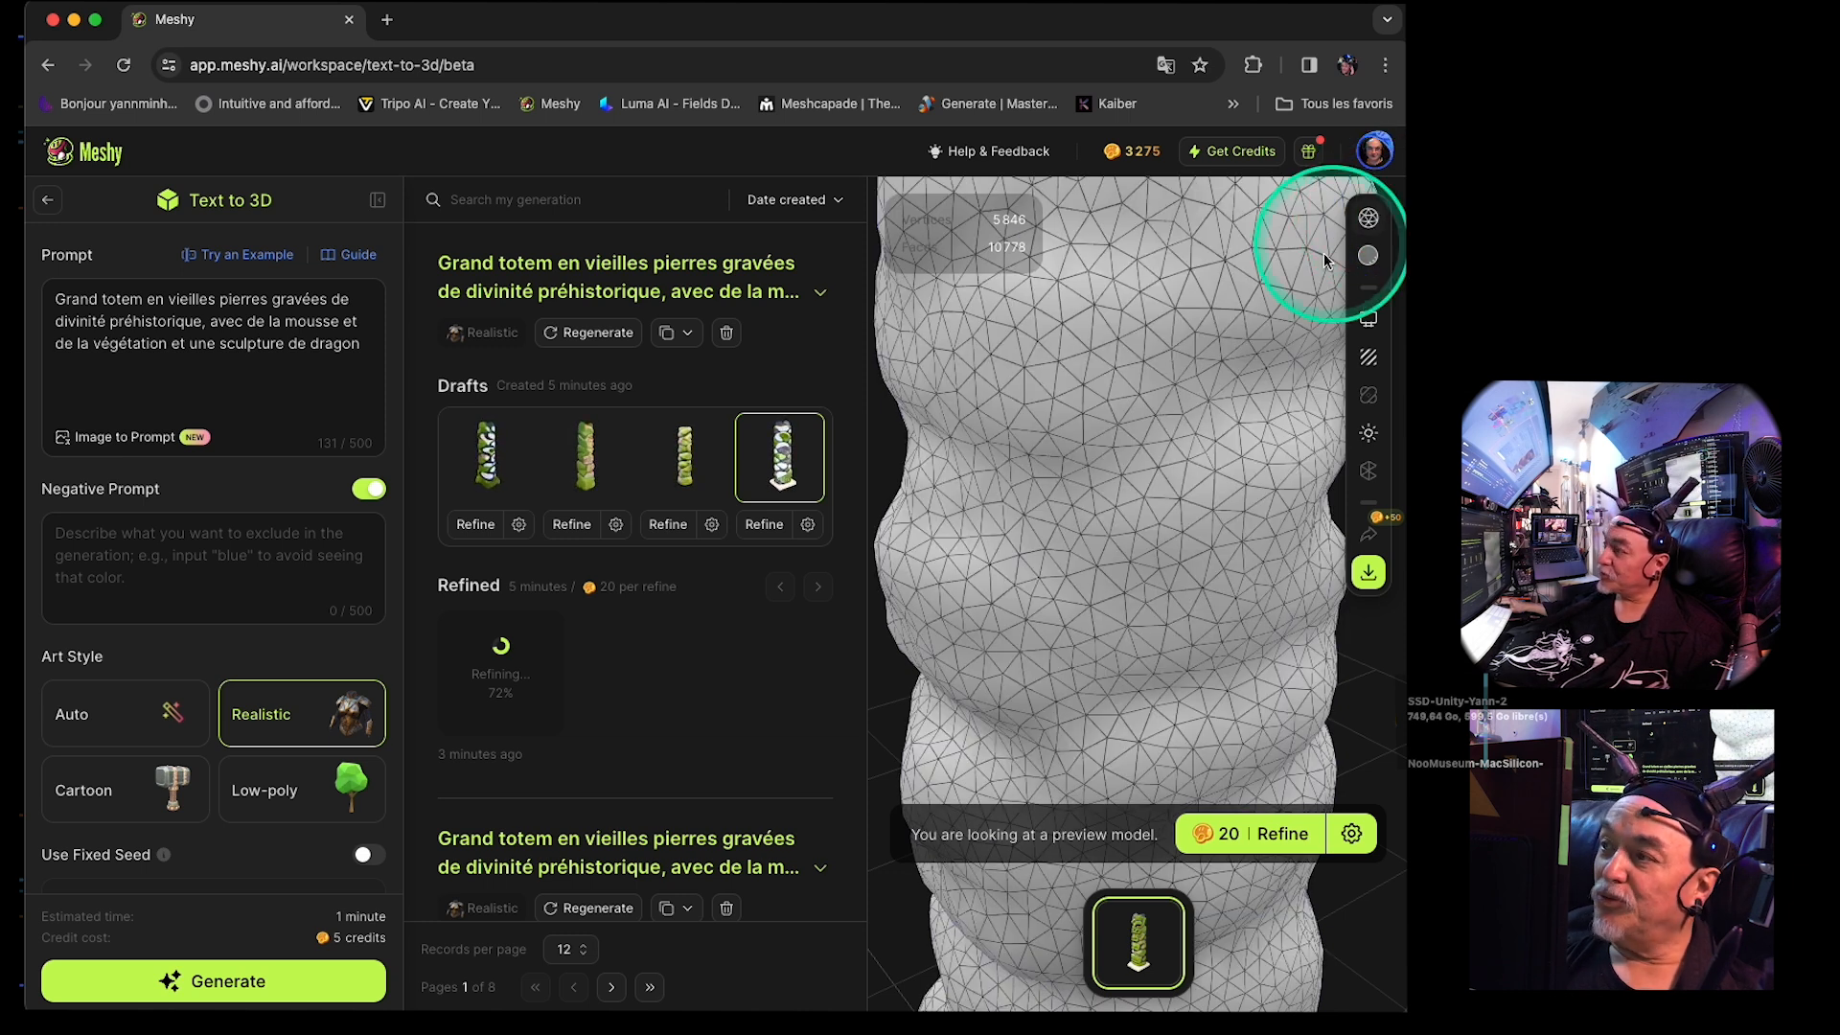
# - Restore the textures on the fourth draft and try switching the Grid and Statistics display settings off and back on
pyautogui.scroll(-3, 1173, 512)
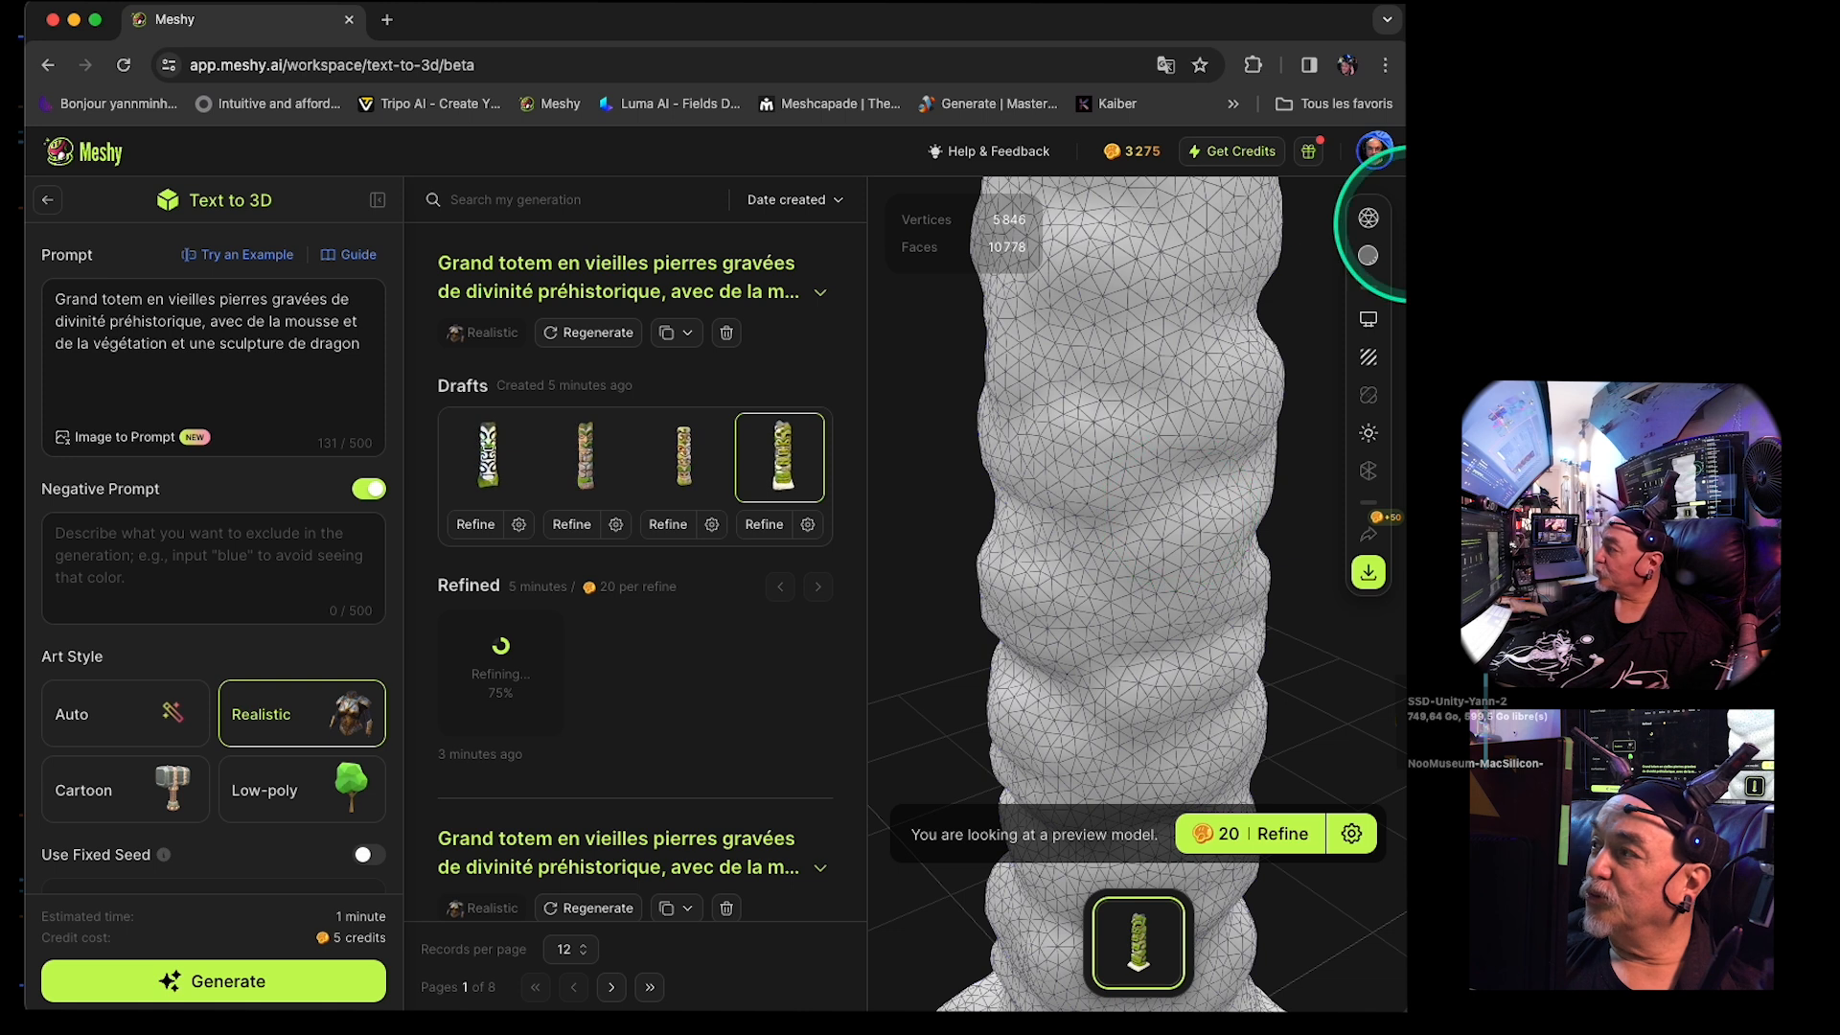
pyautogui.click(1362, 259)
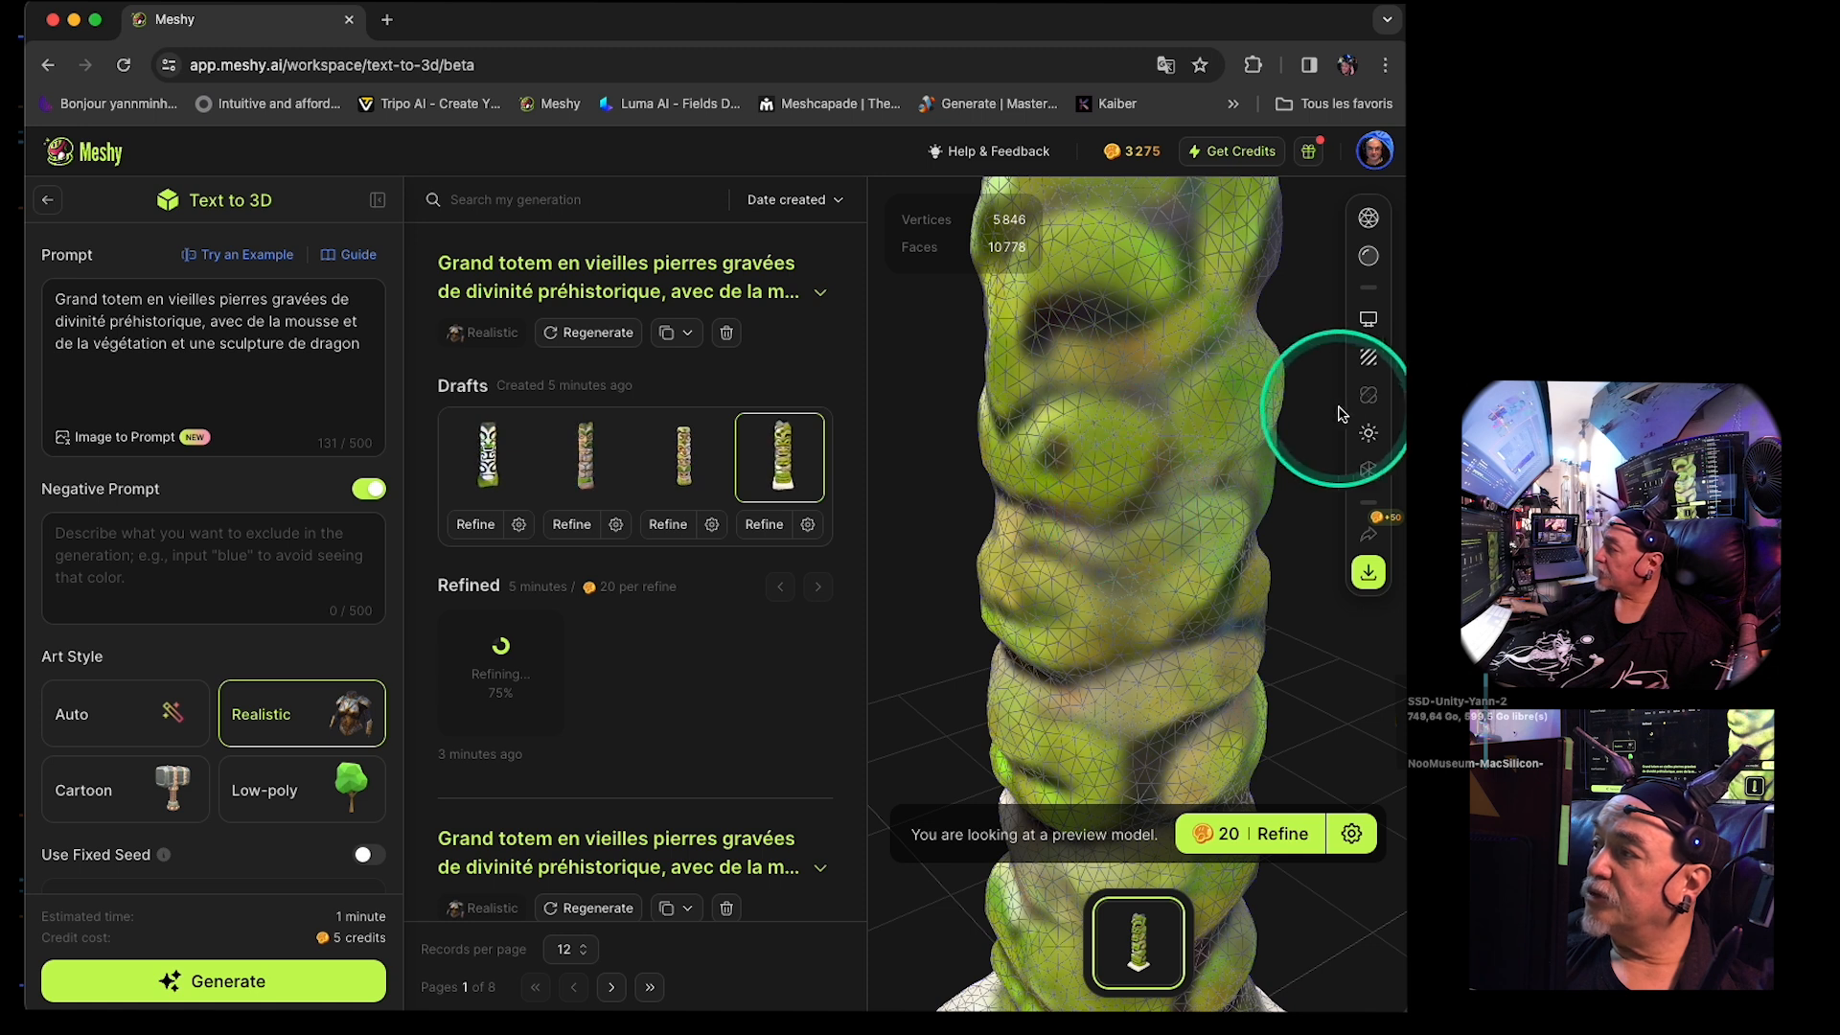
pyautogui.click(1377, 320)
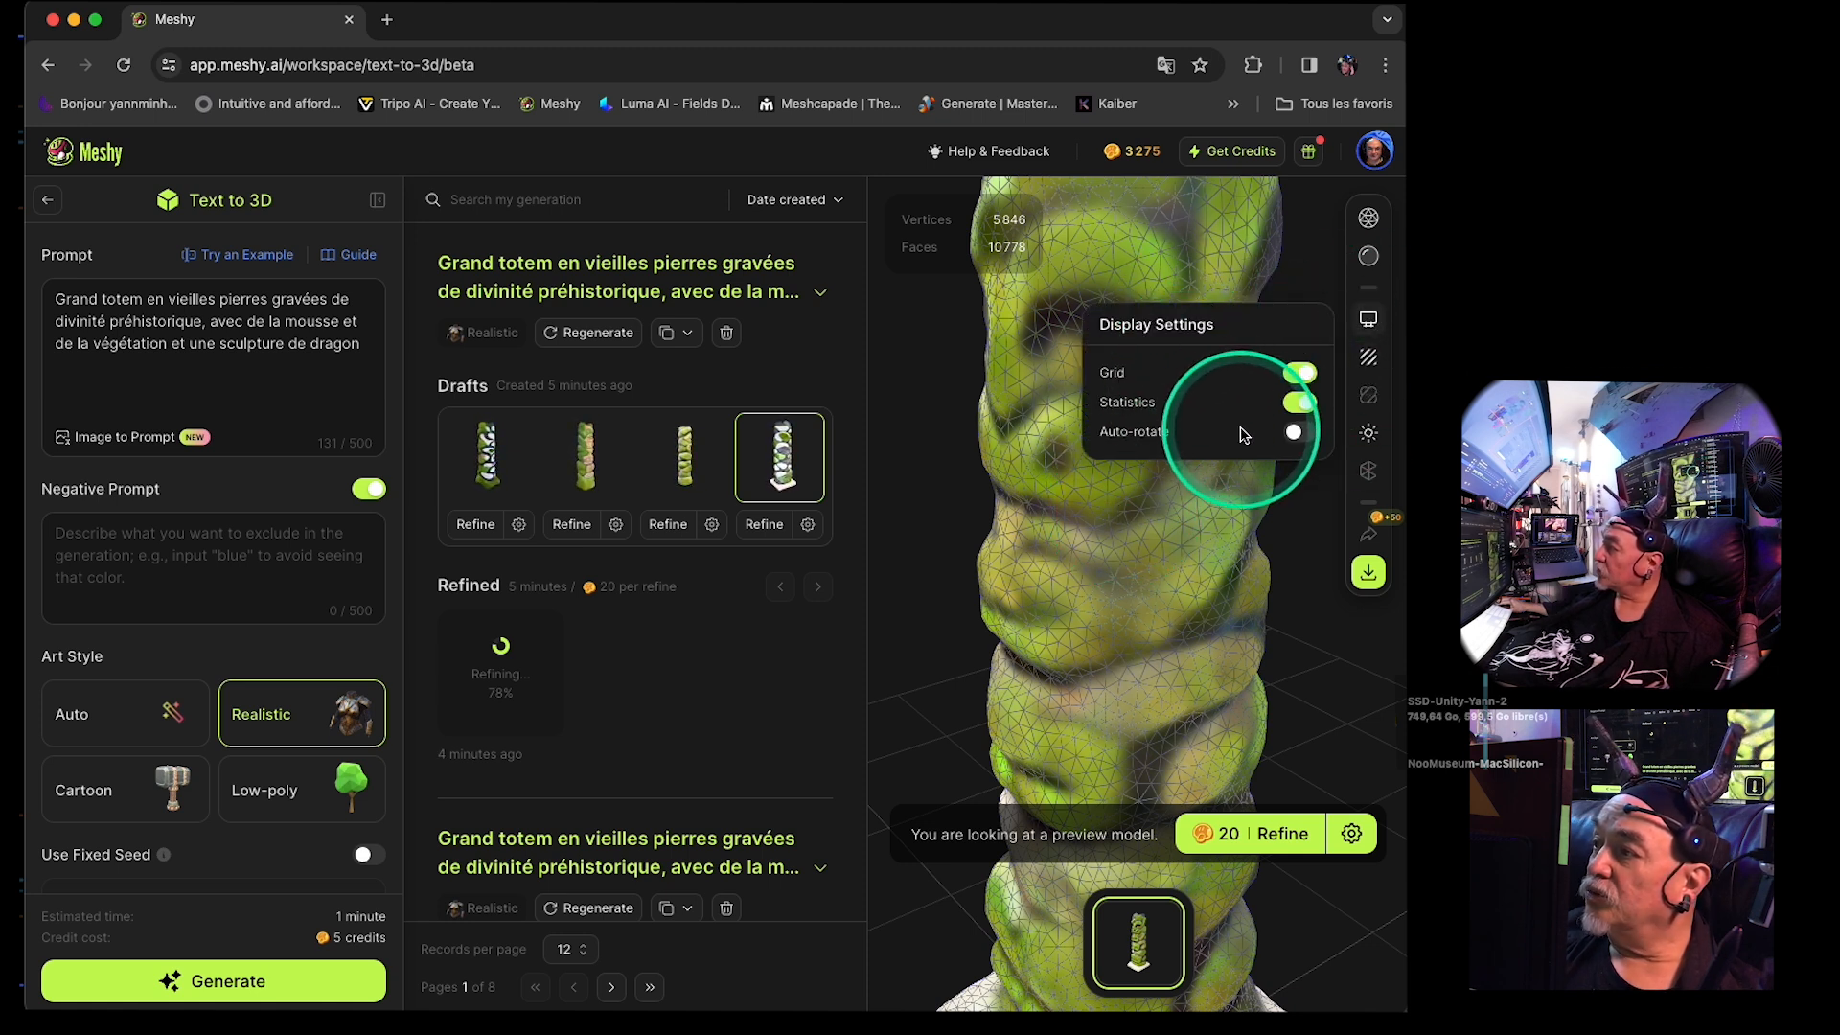
pyautogui.click(1296, 375)
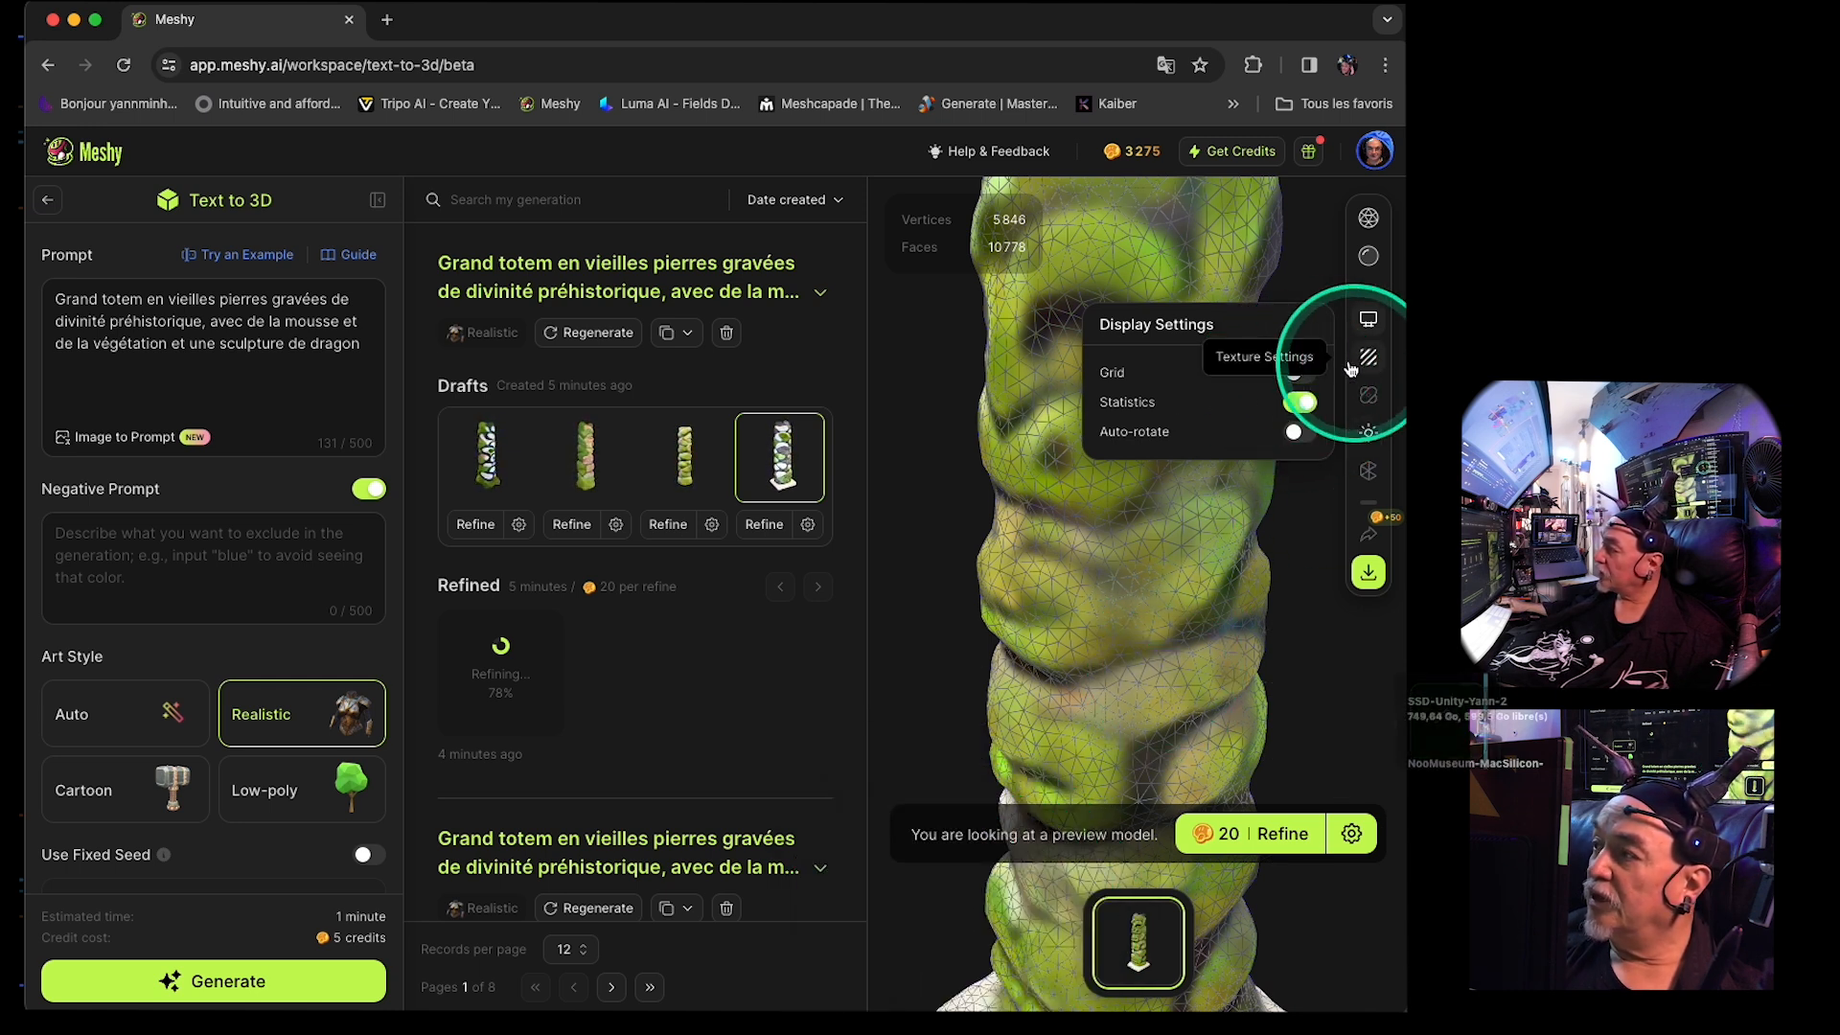
pyautogui.click(1305, 364)
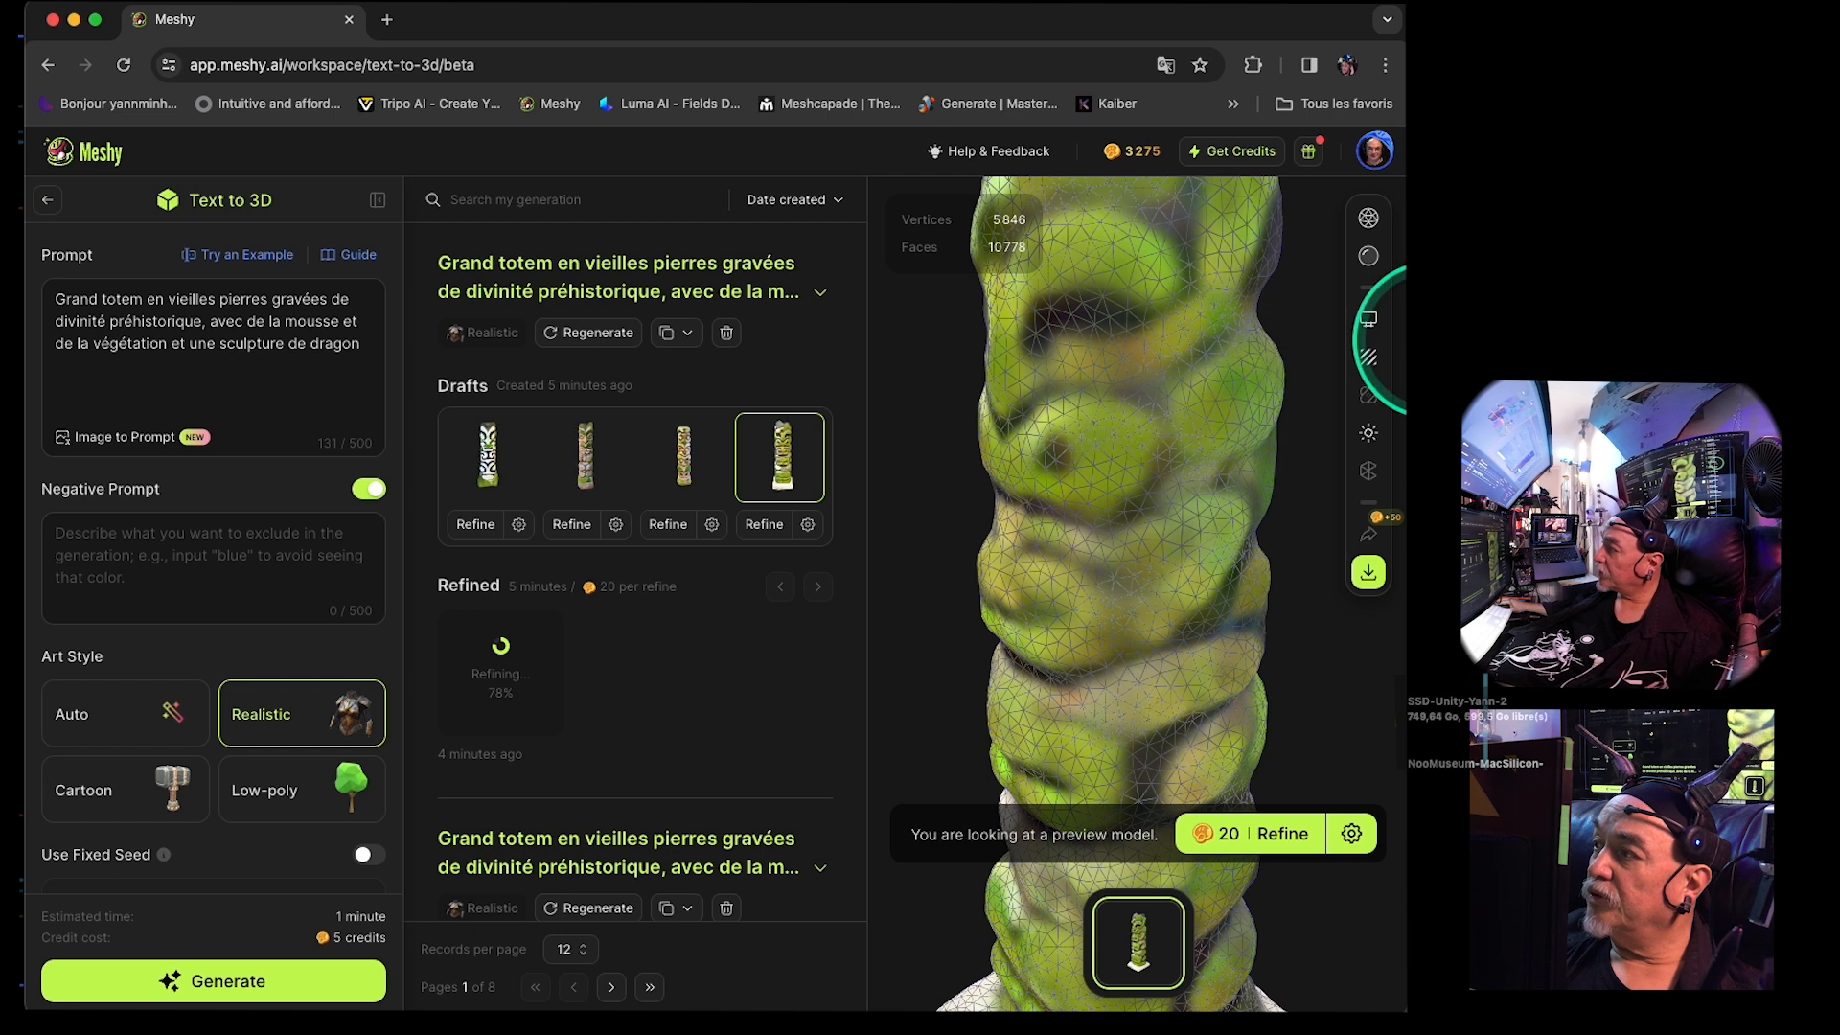
pyautogui.click(1376, 328)
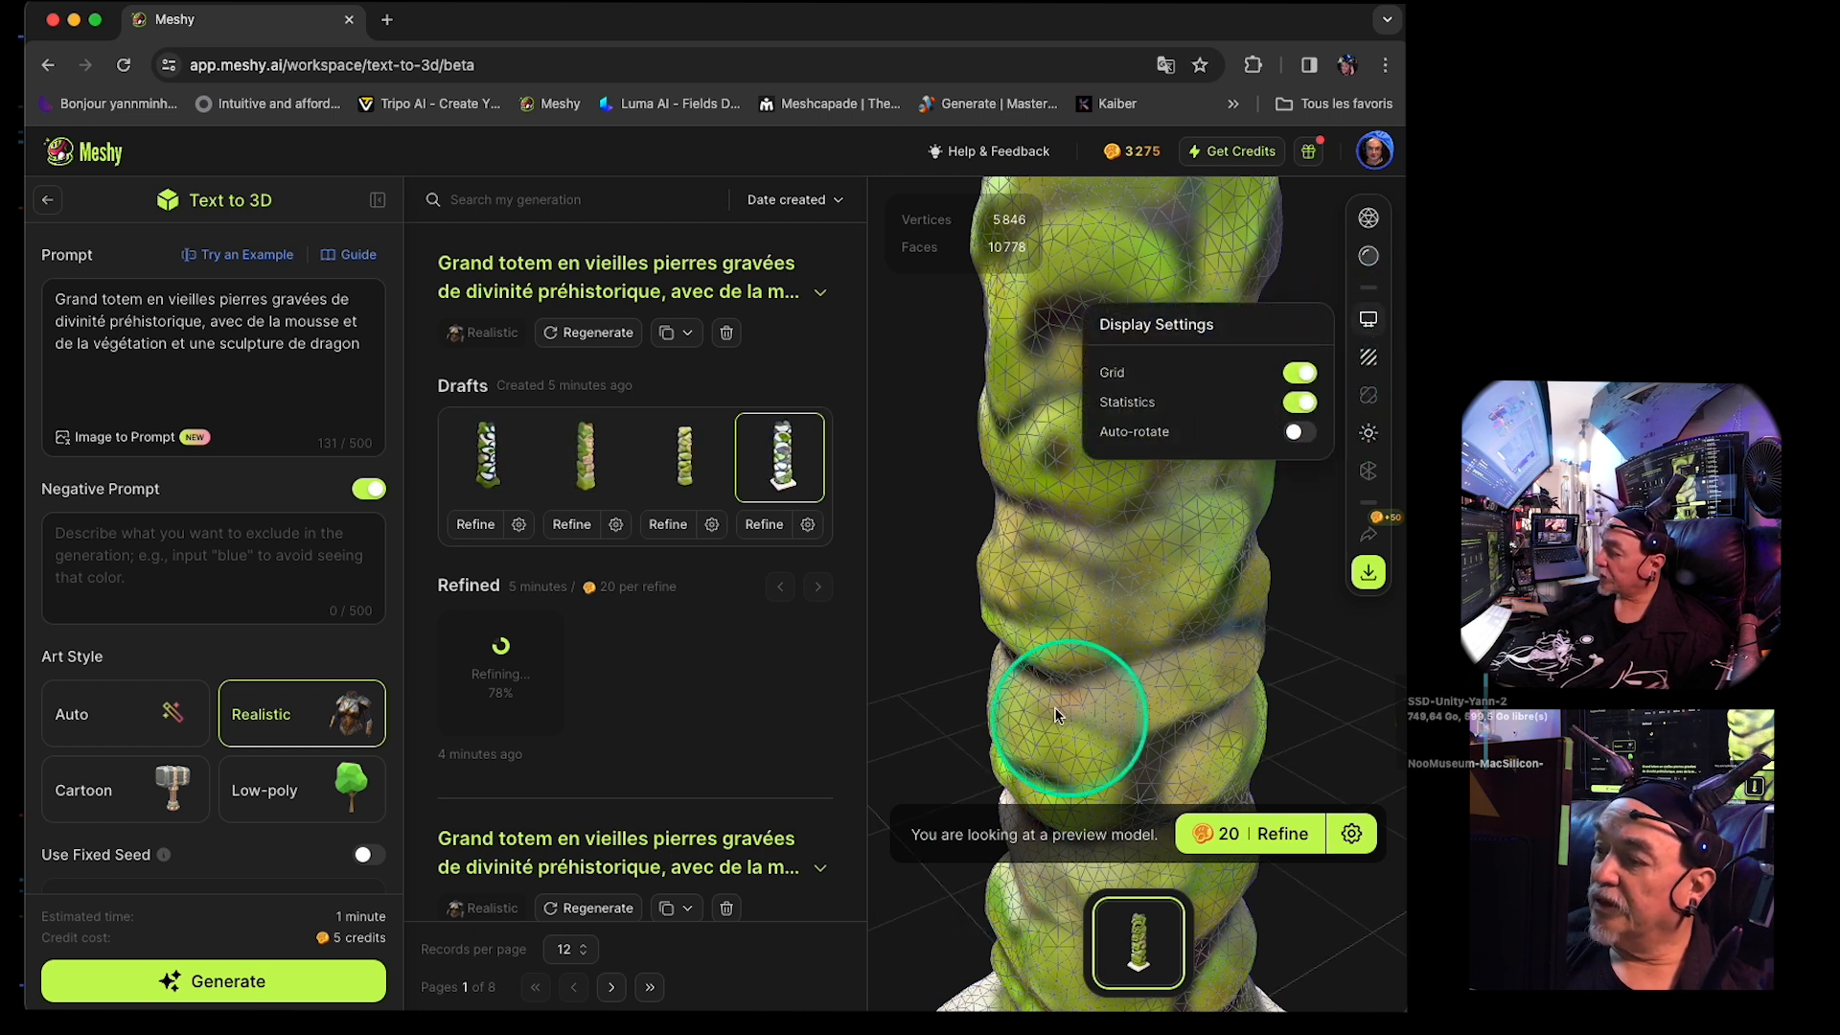
pyautogui.click(1301, 406)
pyautogui.click(1301, 407)
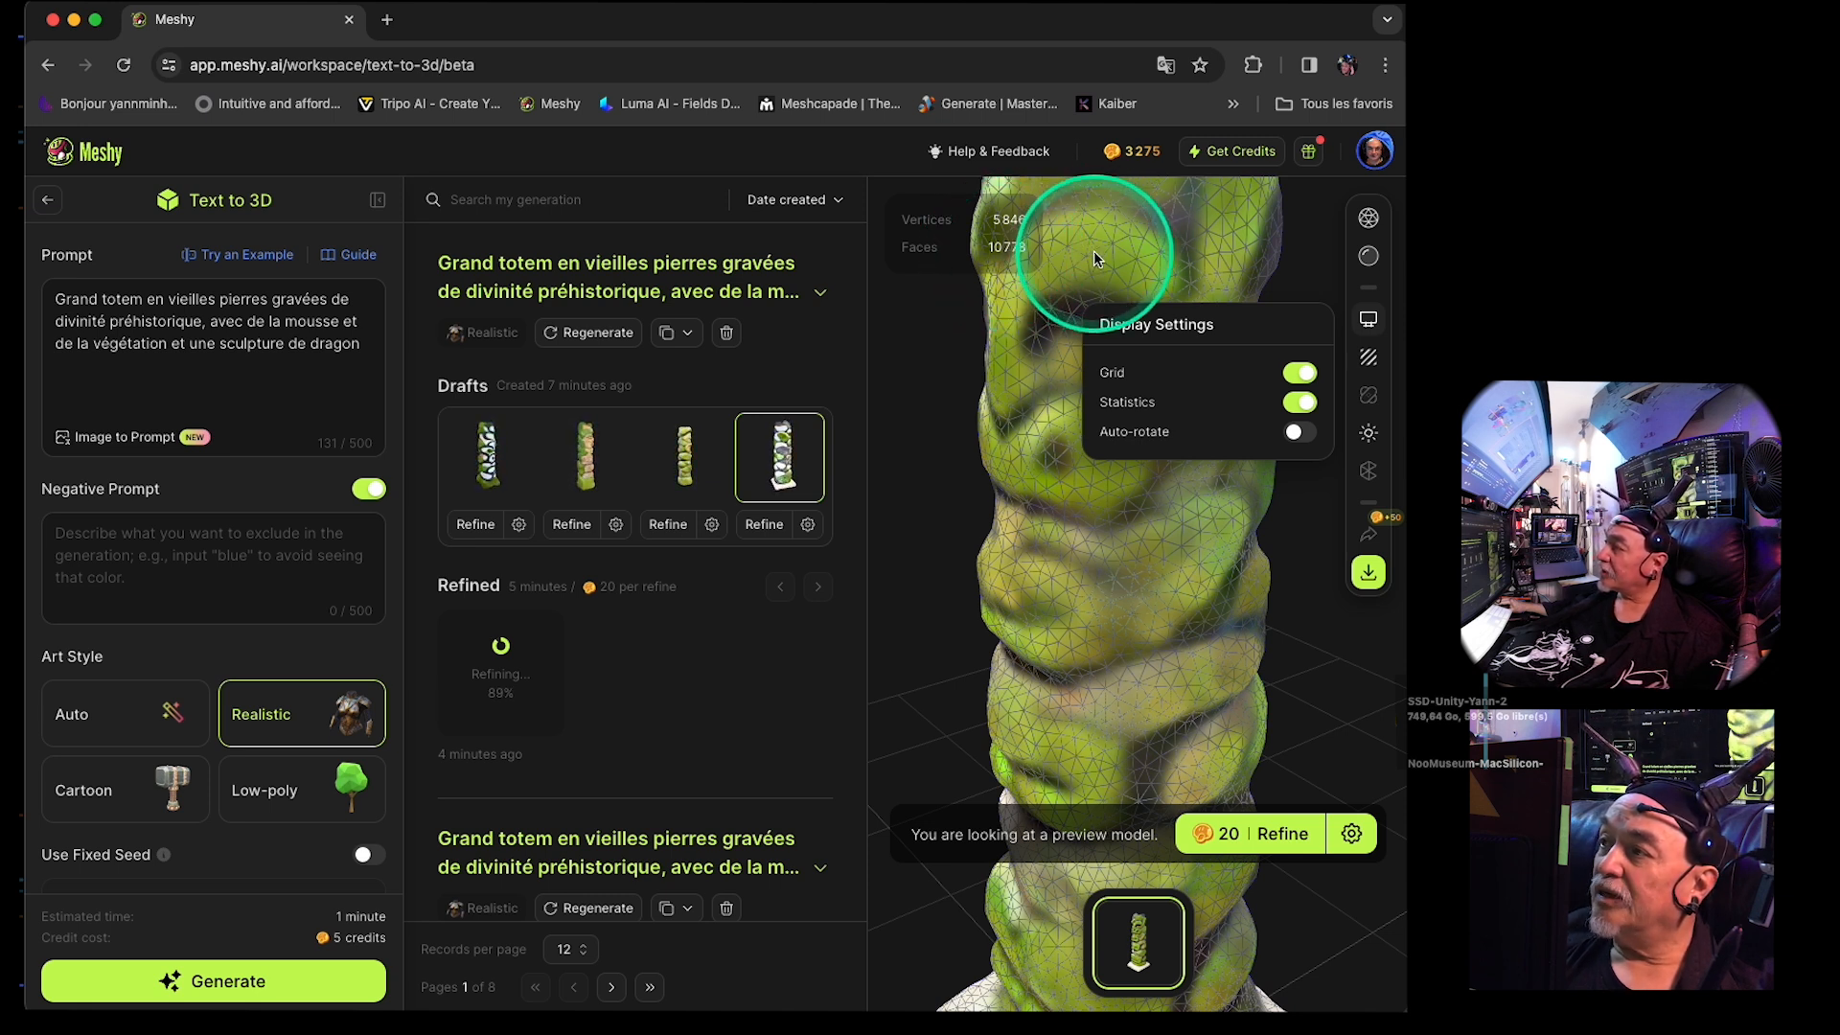
# - Examine the draft totem's textured surface and triangle mesh up close, at full height and from several angles
pyautogui.scroll(-4, 1080, 264)
pyautogui.scroll(10, 1079, 261)
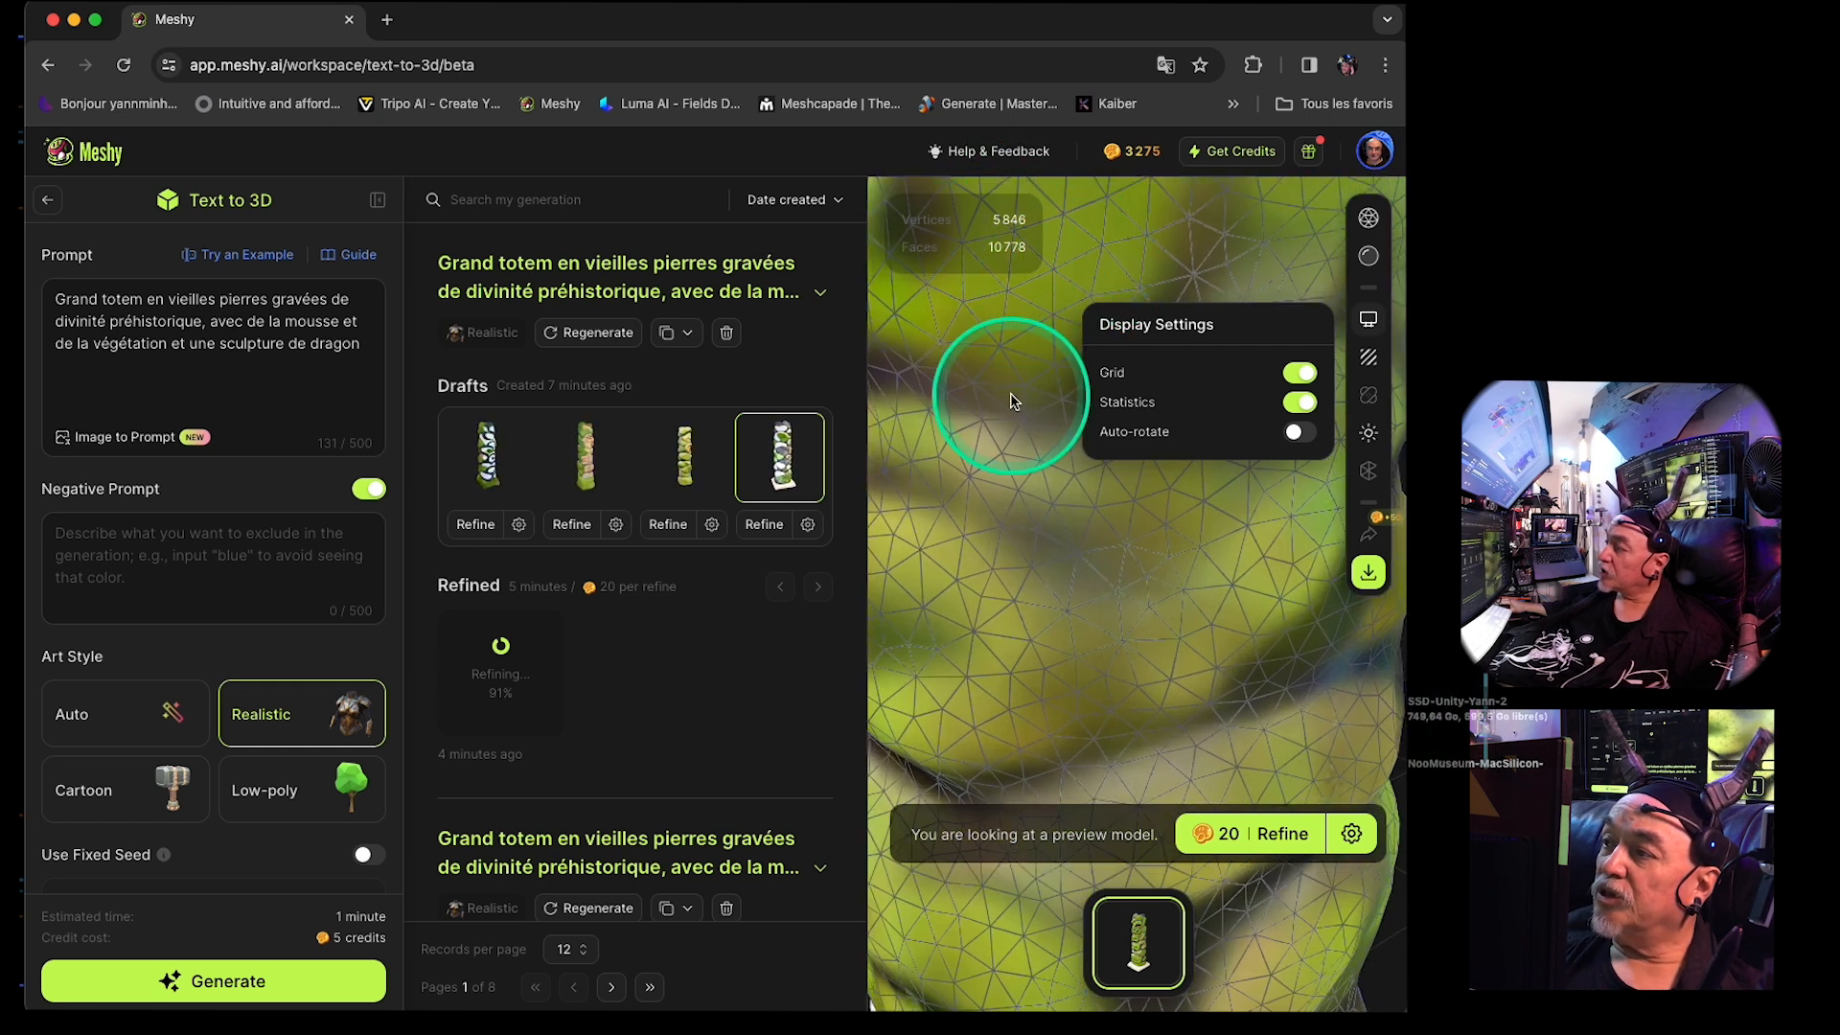
pyautogui.scroll(-2, 1015, 400)
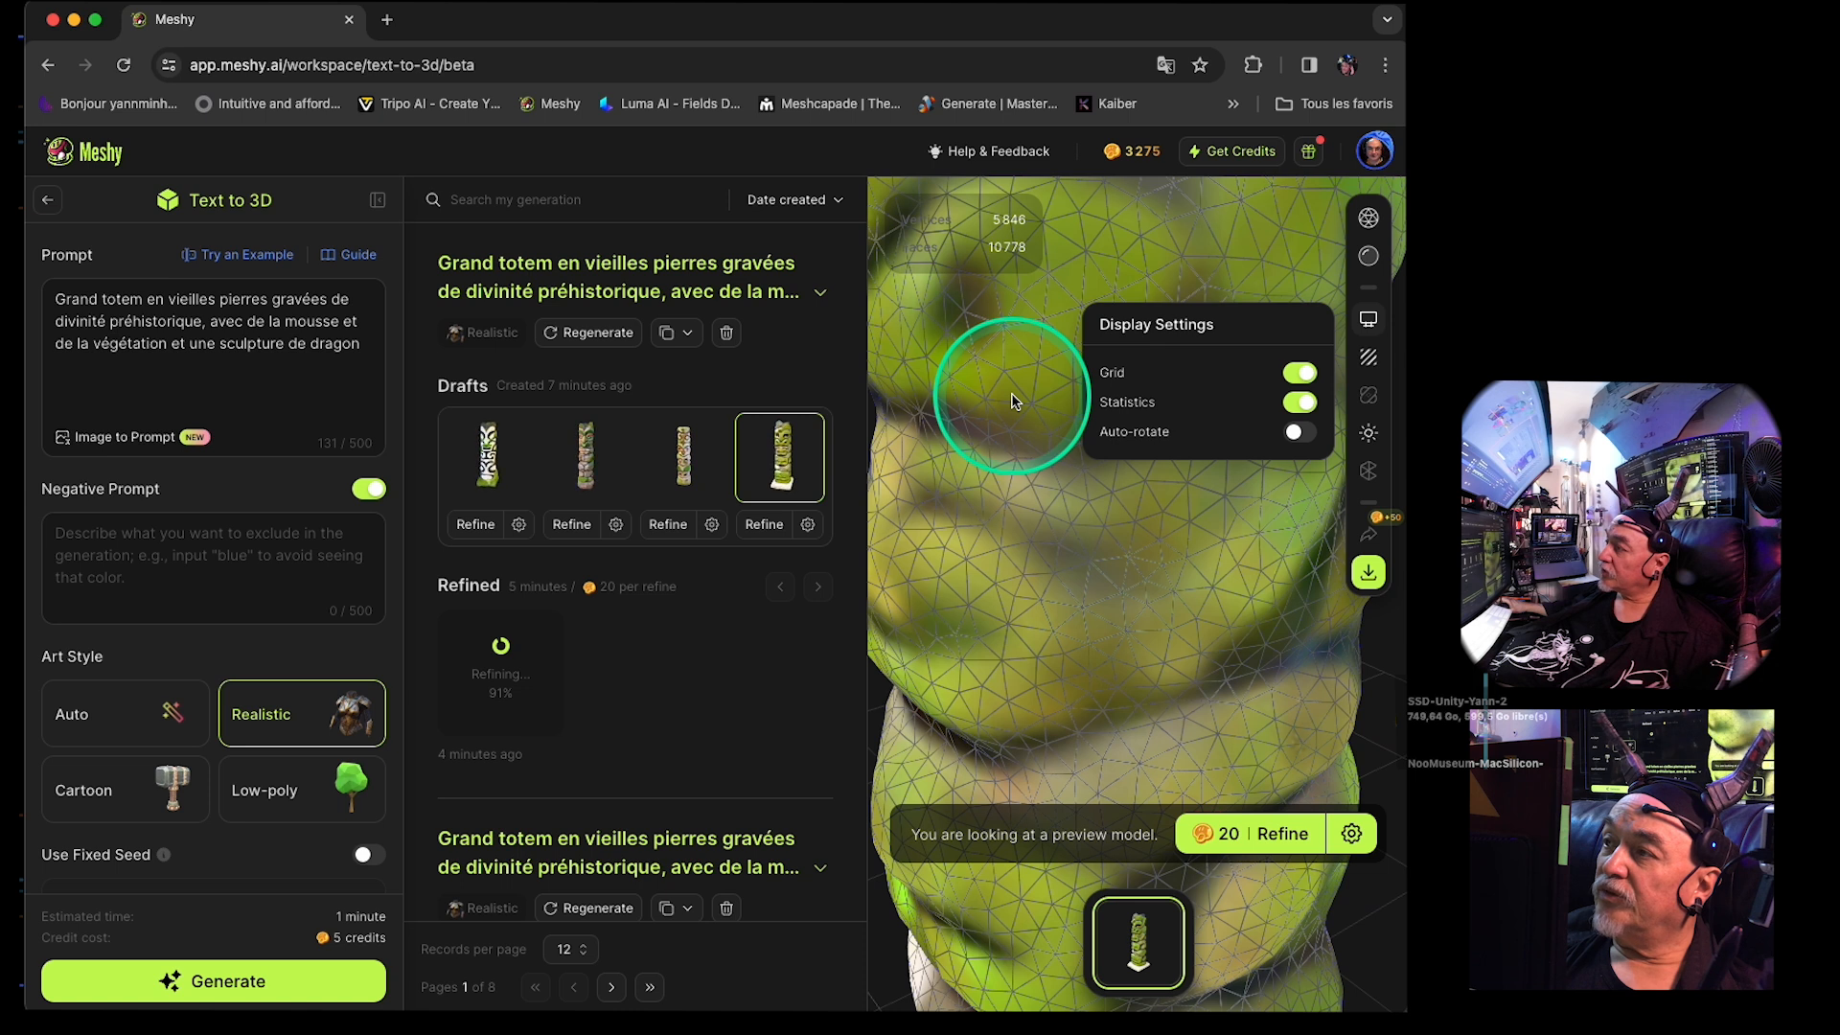
pyautogui.scroll(-3, 1015, 400)
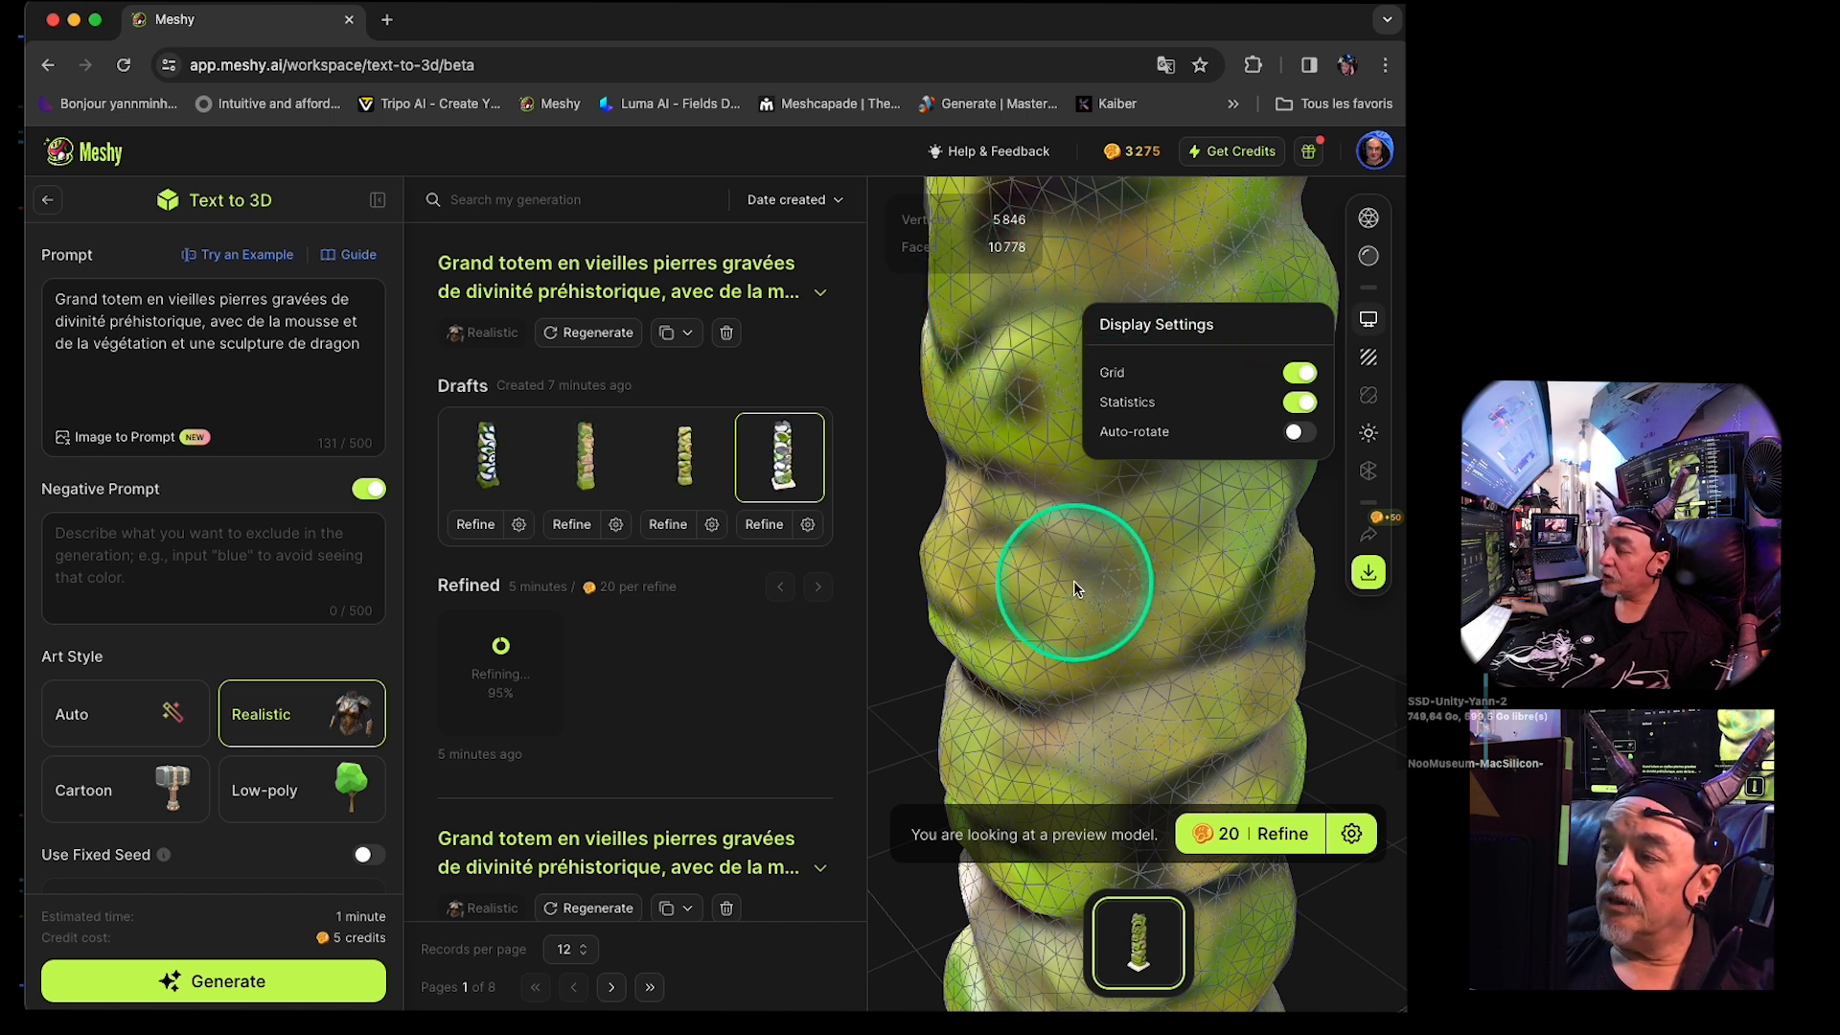
pyautogui.scroll(-3, 1068, 580)
pyautogui.scroll(-2, 1068, 569)
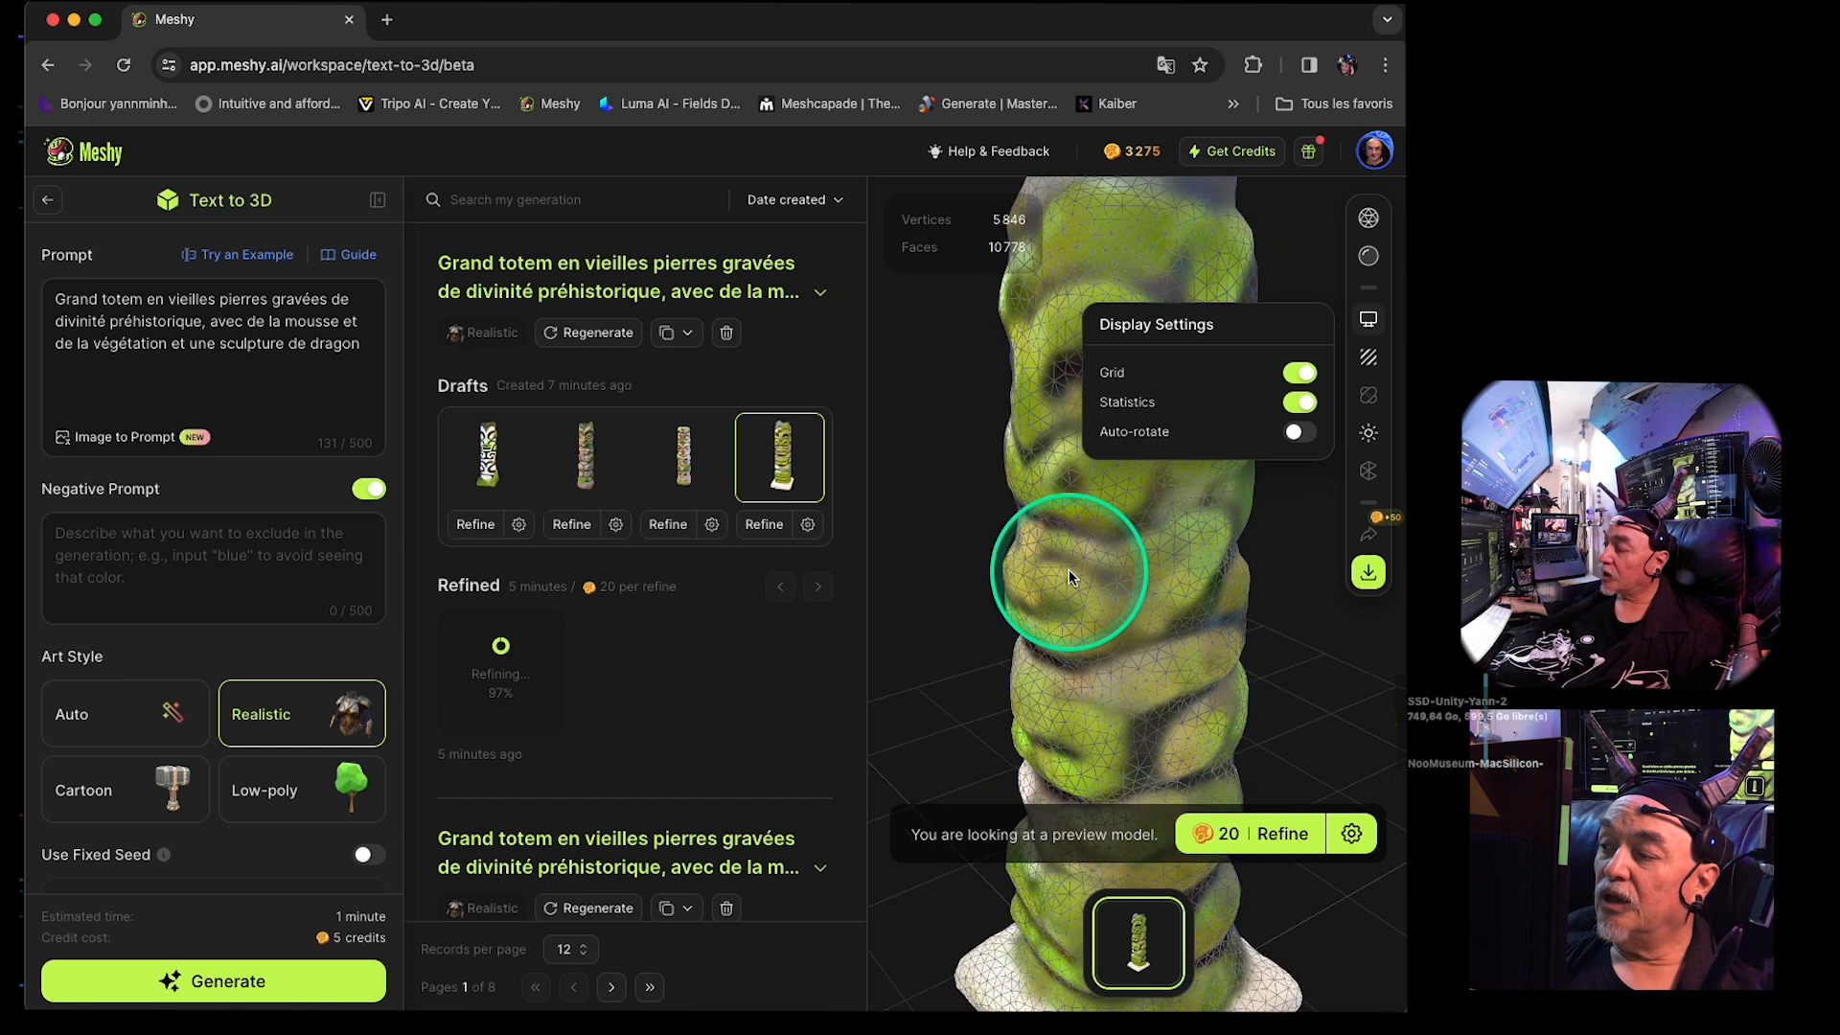
pyautogui.moveTo(1164, 566); pyautogui.dragTo(997, 542)
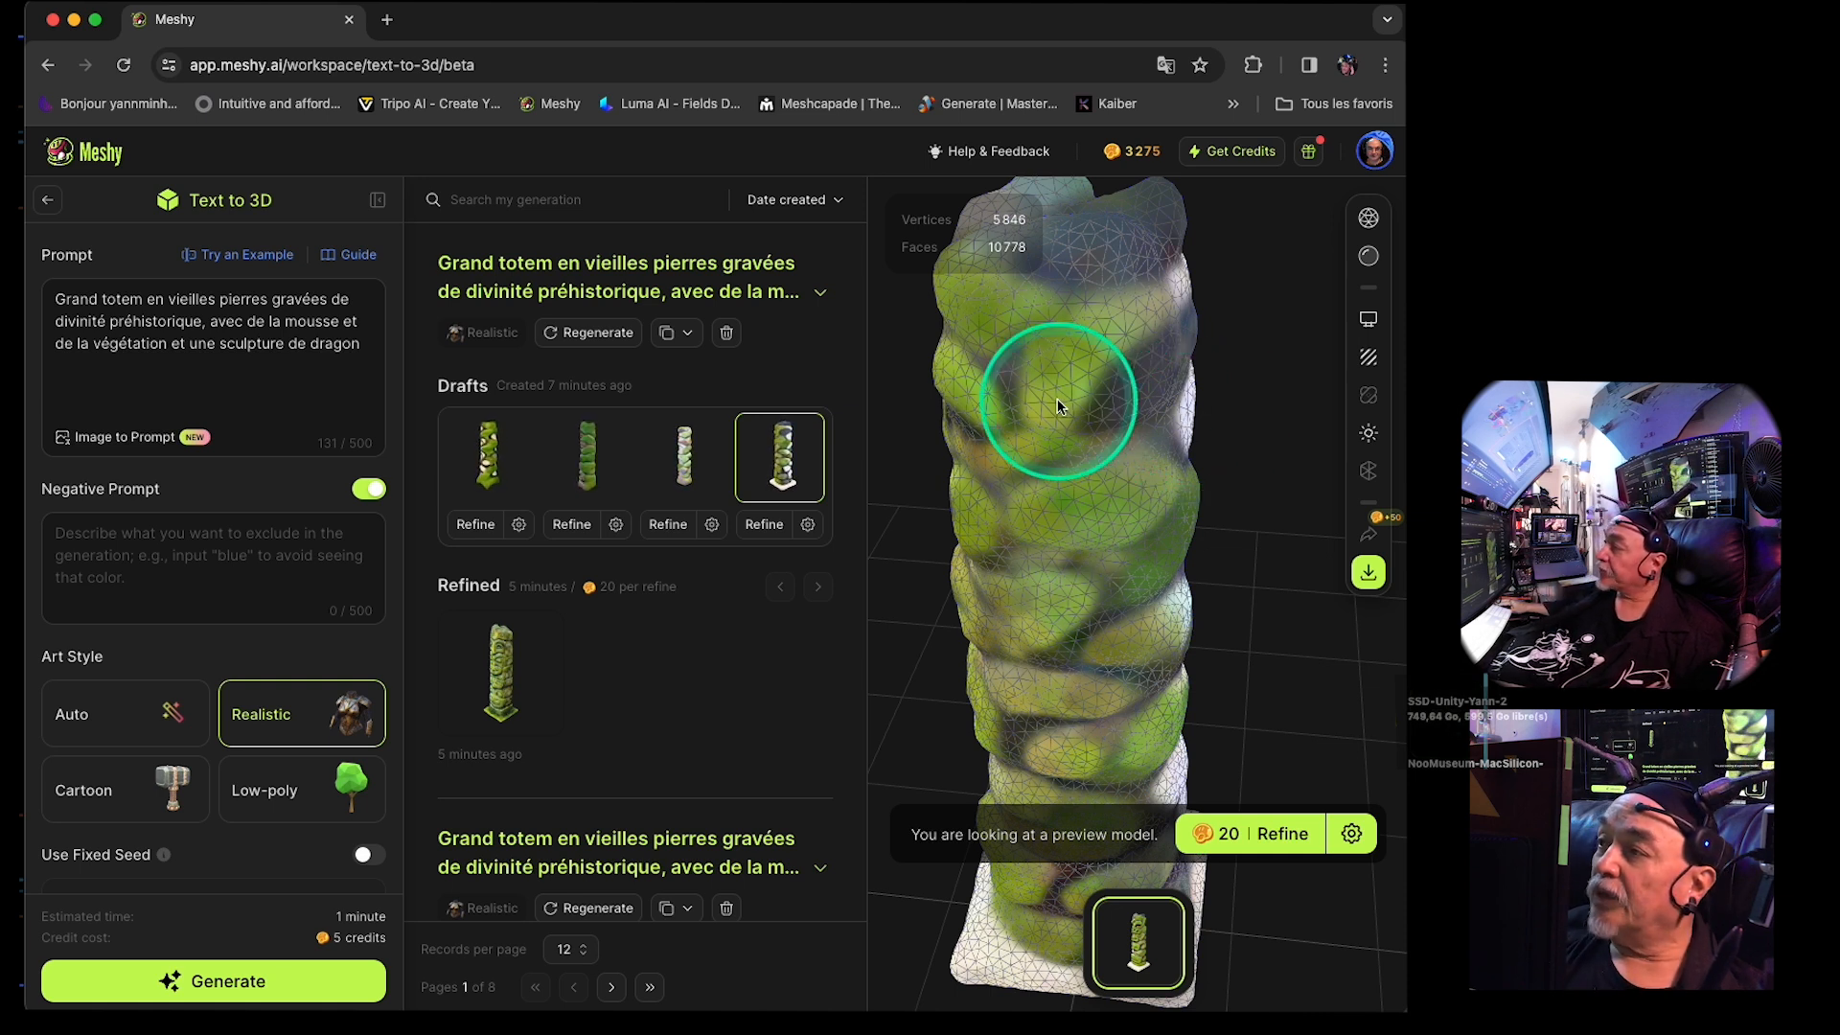
pyautogui.keyDown('alt'); pyautogui.moveTo(1056, 402); pyautogui.dragTo(1117, 399); pyautogui.keyUp('alt')
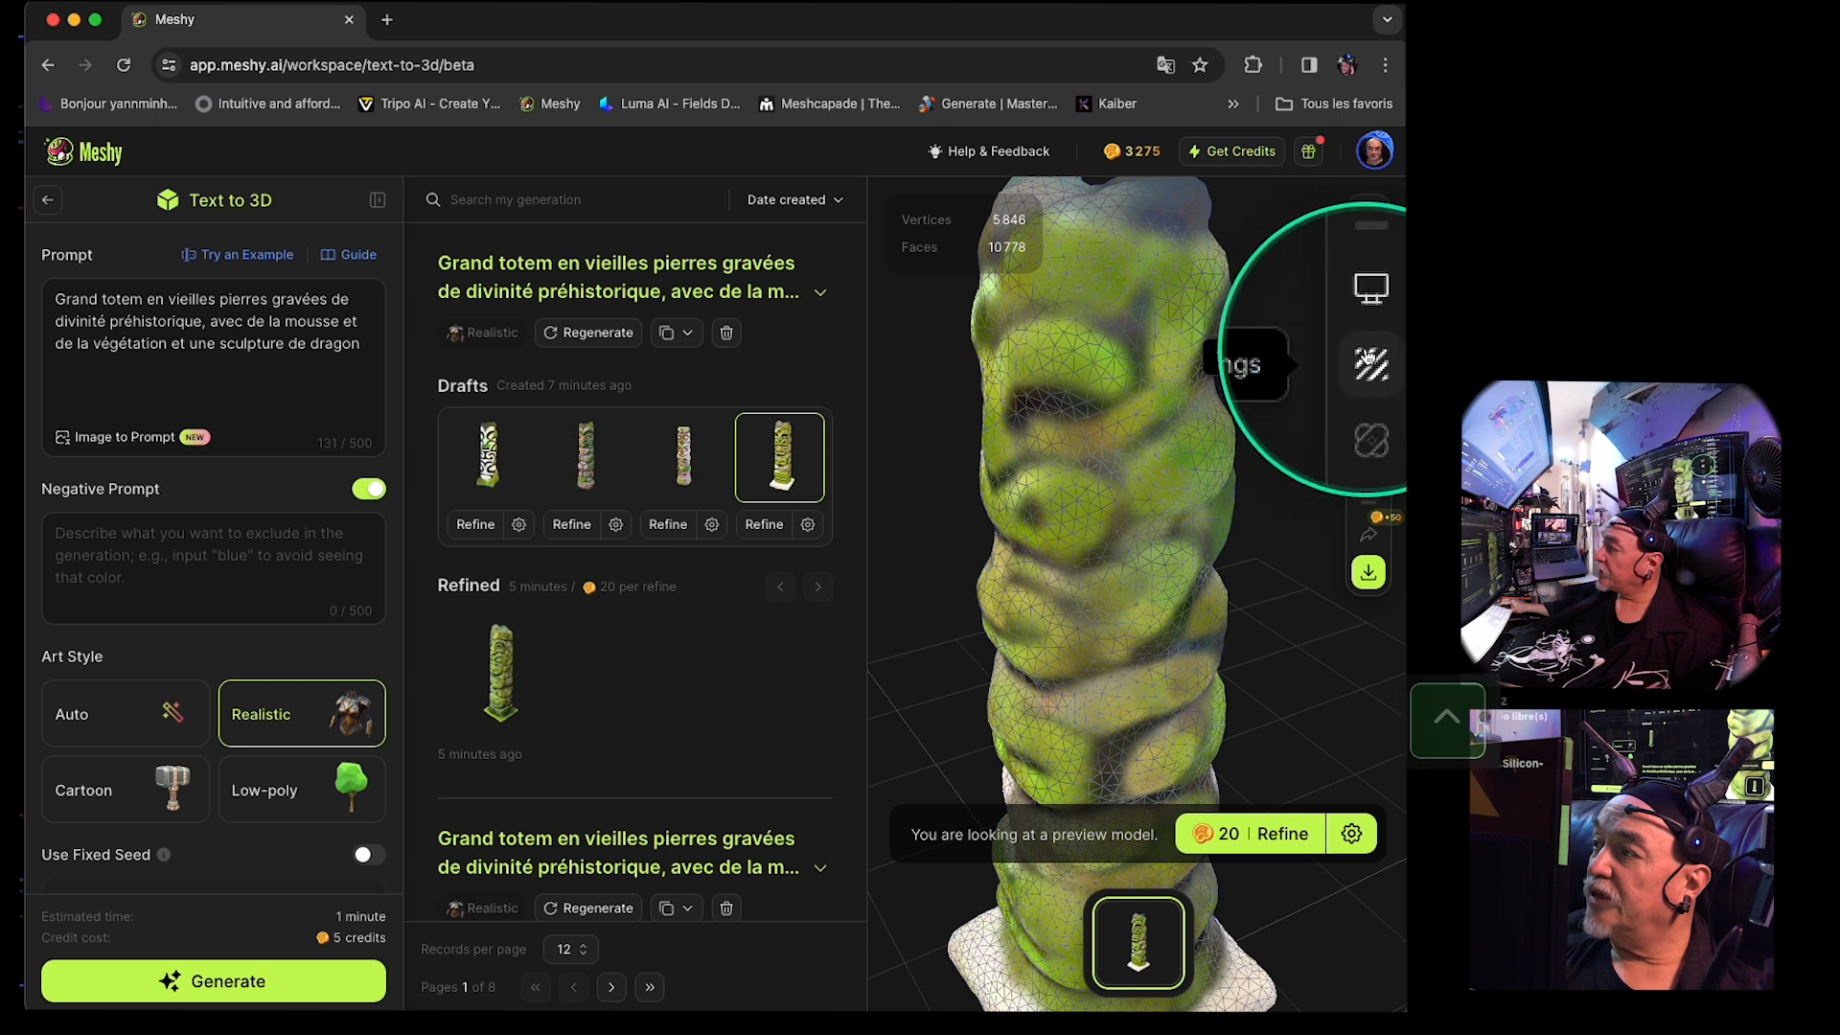
# - Set the draft's texture render mode to PBR
pyautogui.click(1368, 395)
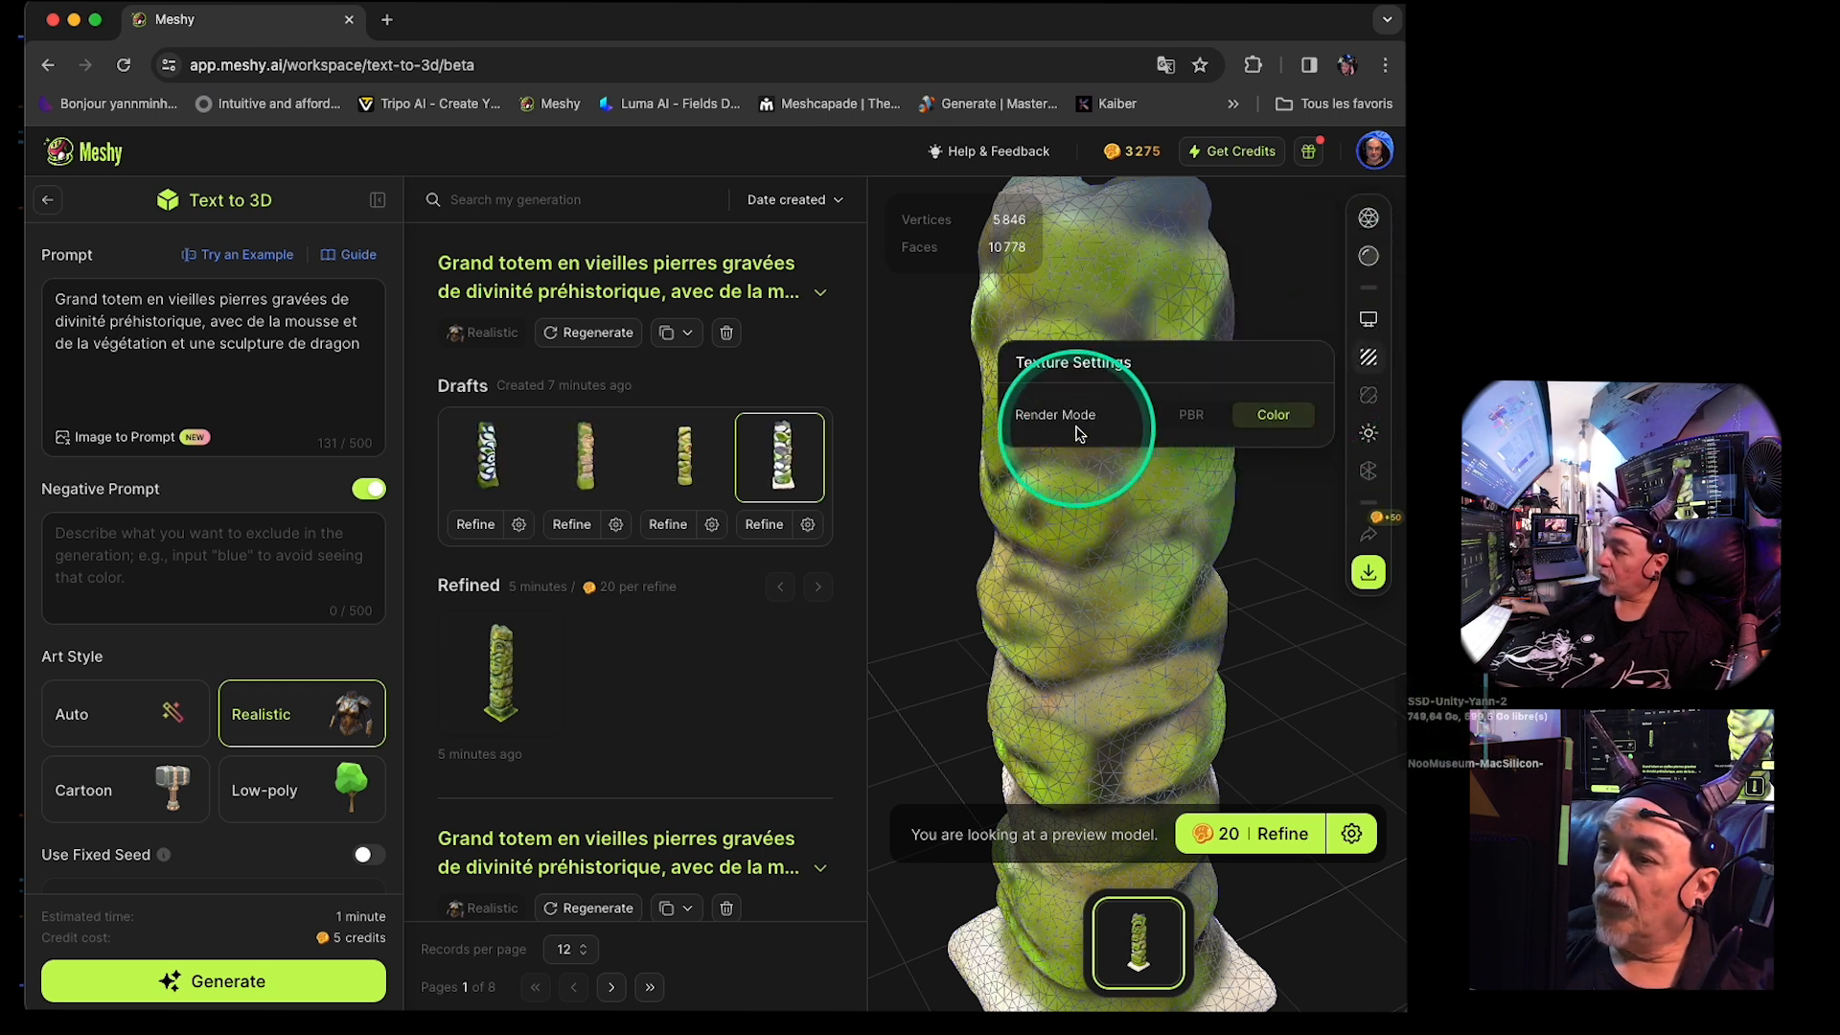
pyautogui.moveTo(520, 712)
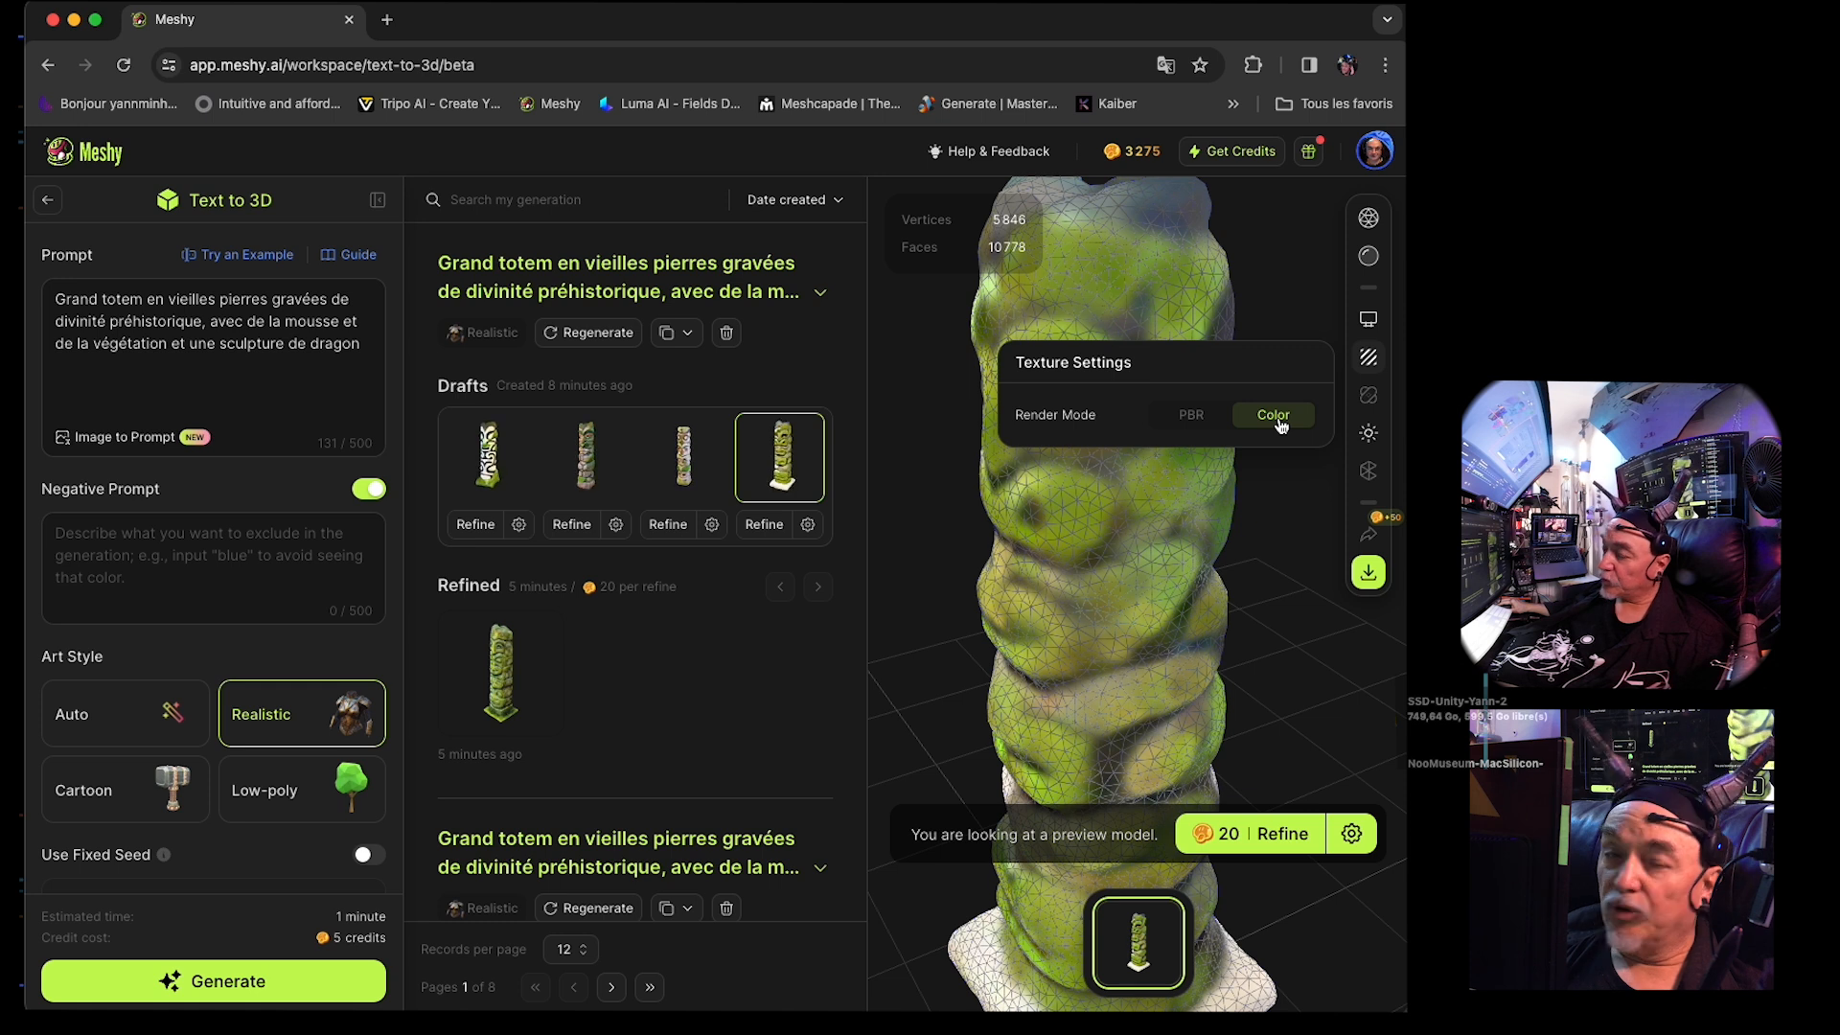
pyautogui.click(1191, 415)
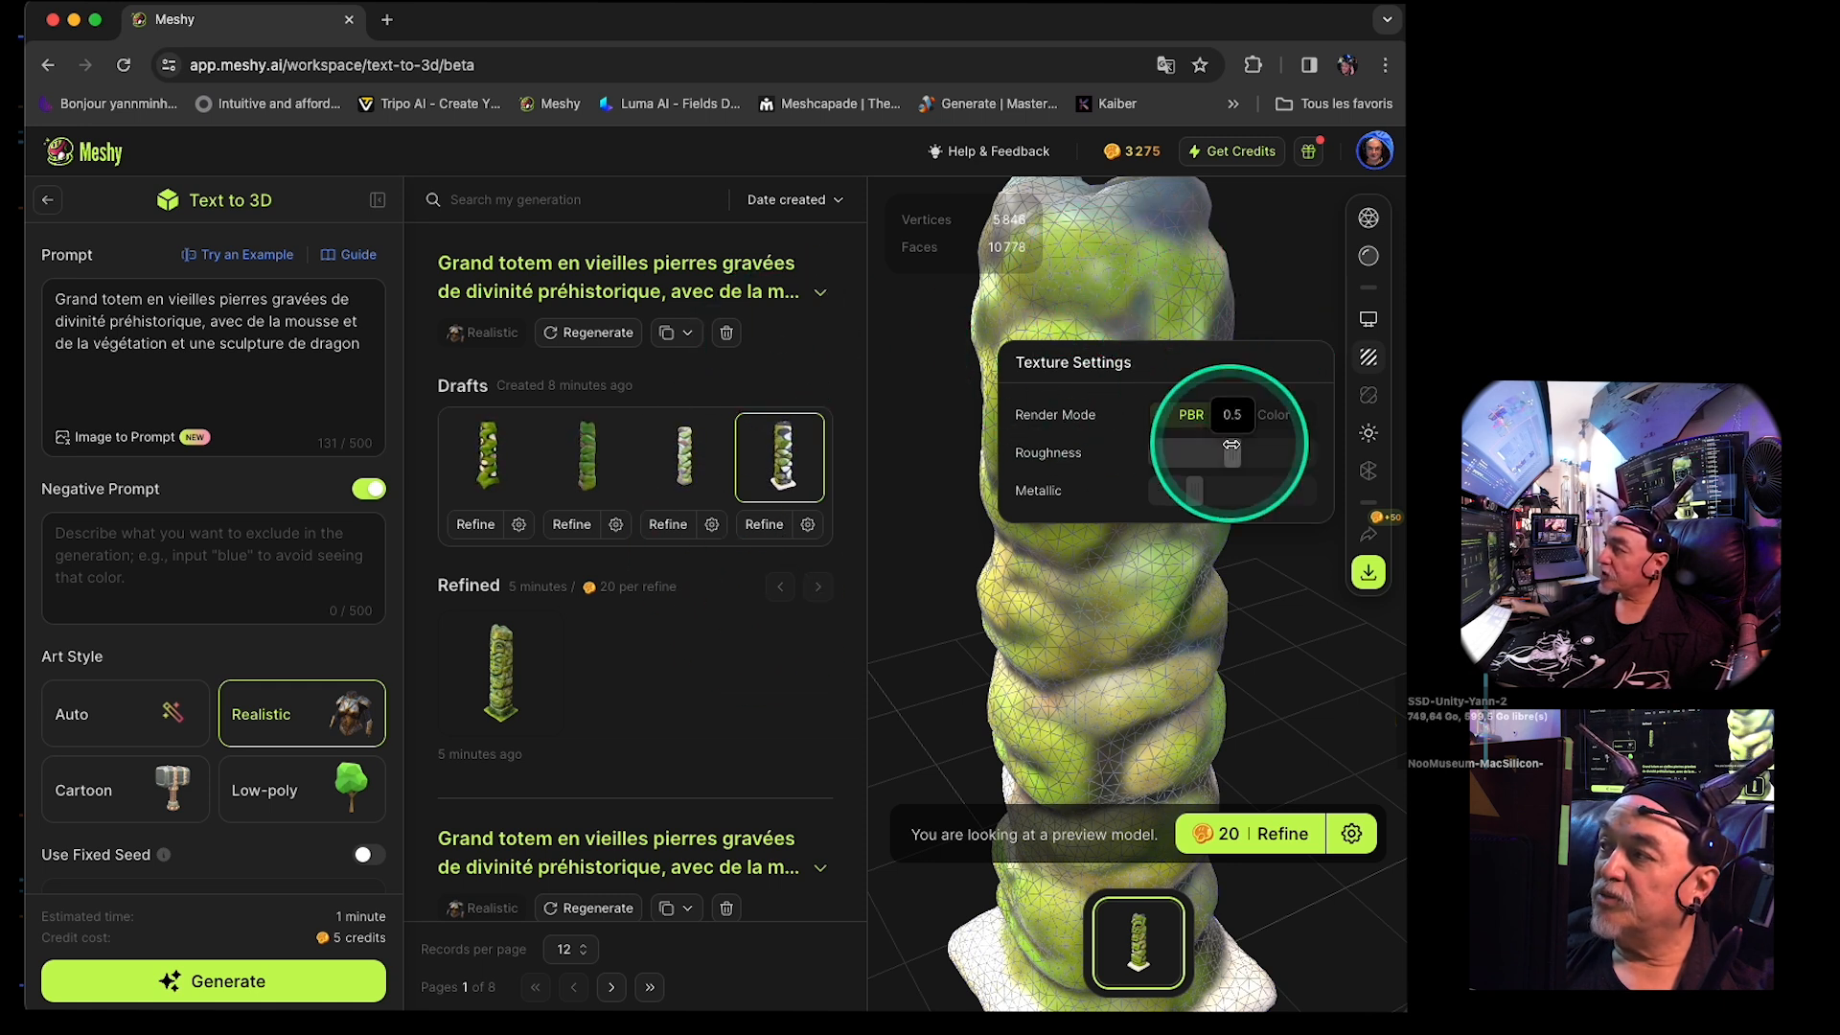
# - Open the refined version of the totem and inspect the carved faces on its upper part
pyautogui.moveTo(477, 652)
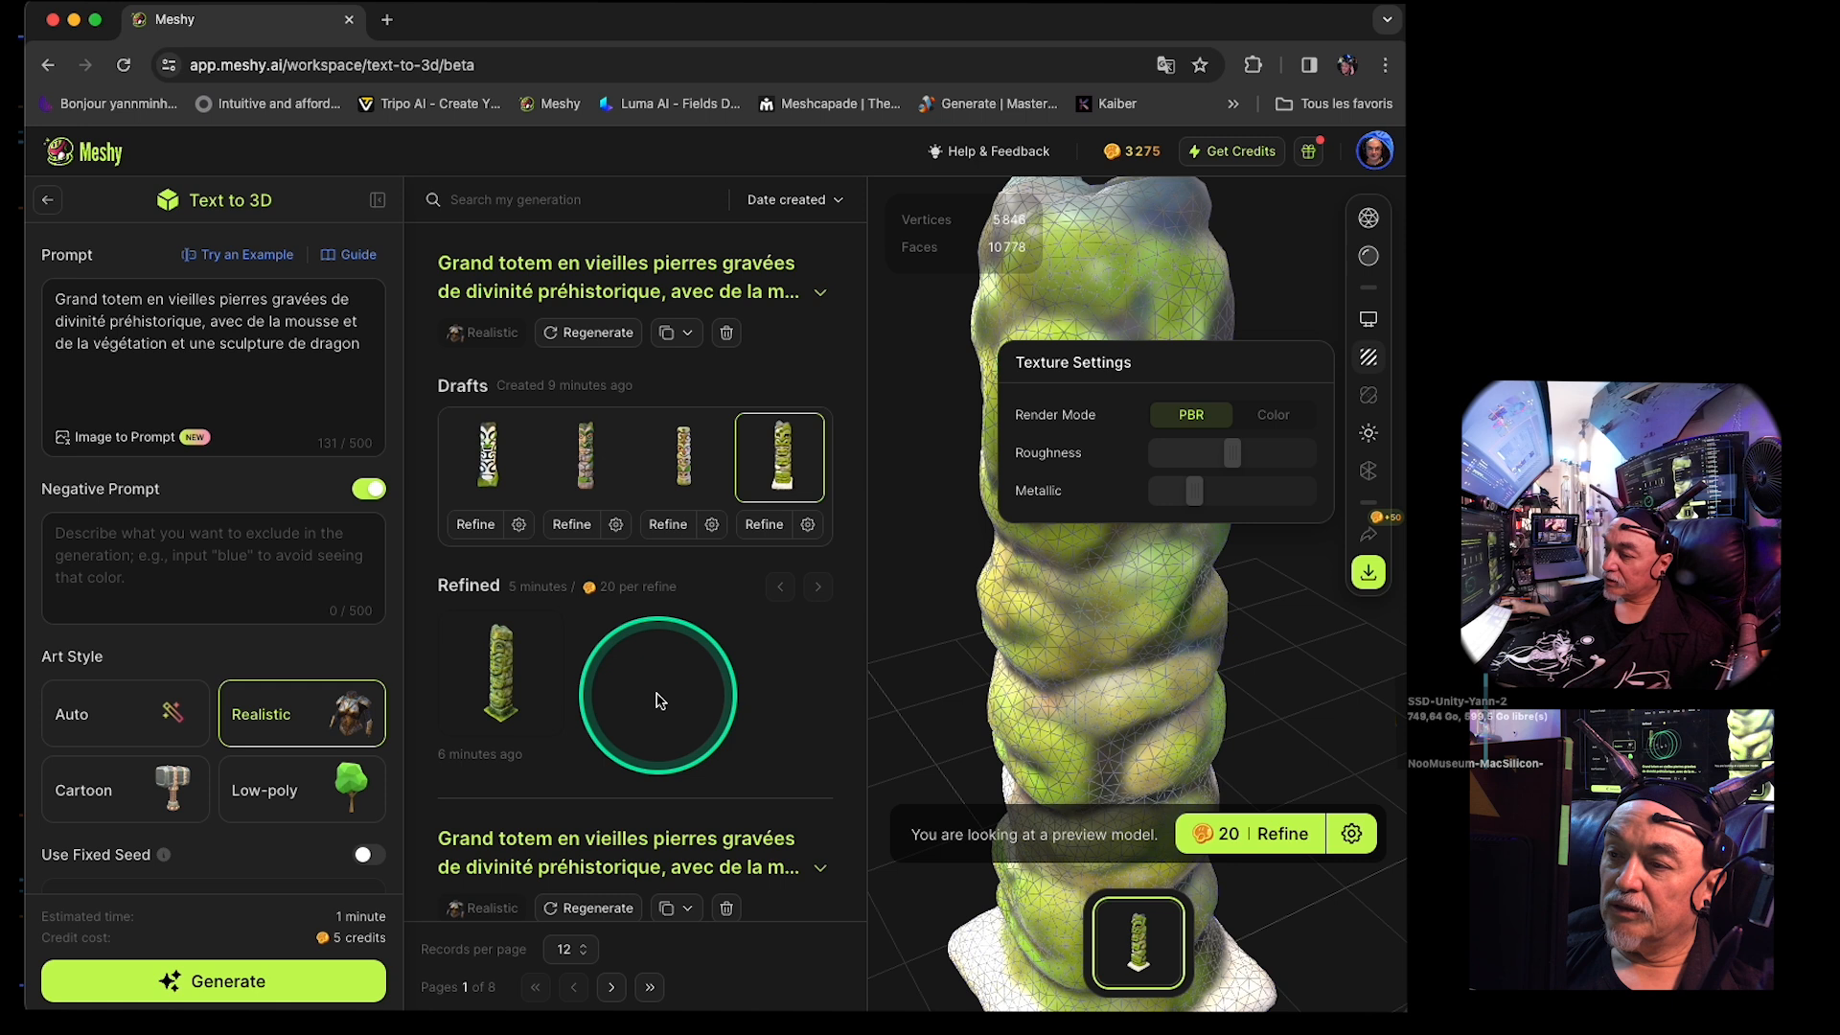
pyautogui.click(499, 670)
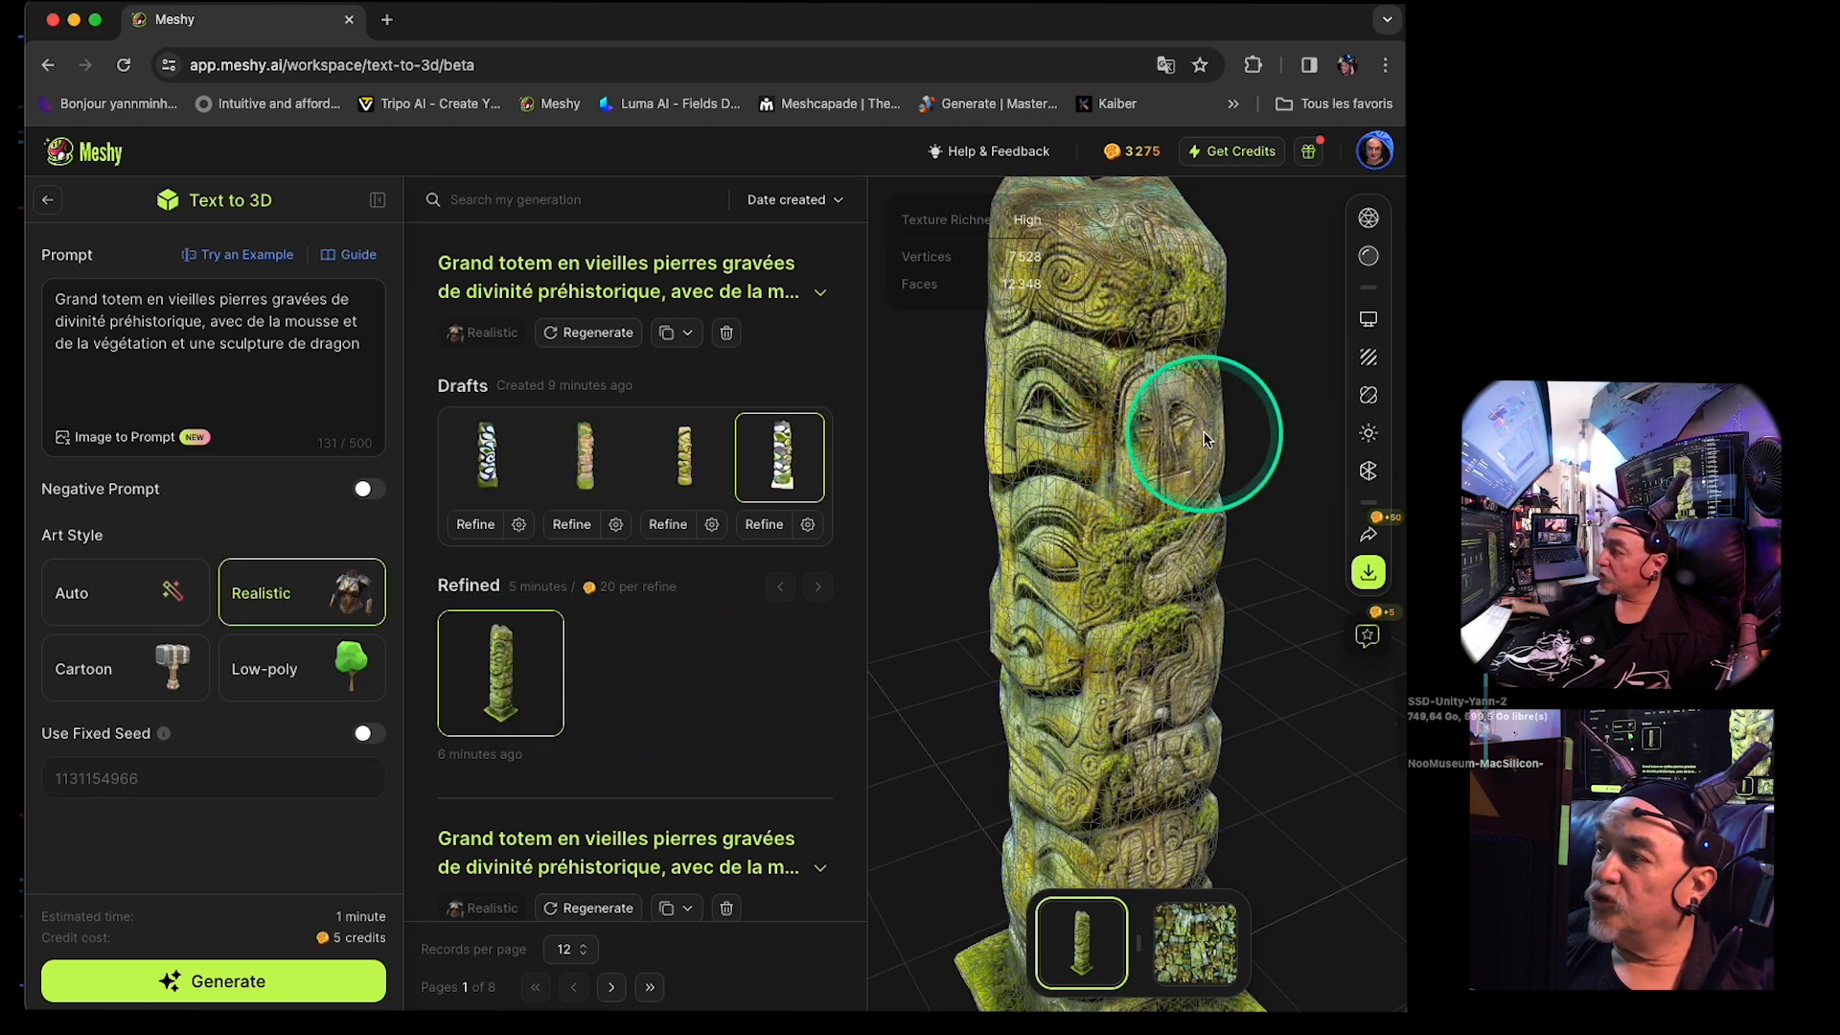
pyautogui.moveTo(1141, 470)
pyautogui.mouseDown()
pyautogui.moveTo(1121, 516)
pyautogui.moveTo(1165, 475)
pyautogui.moveTo(1127, 468)
pyautogui.mouseUp()
pyautogui.scroll(3, 1129, 470)
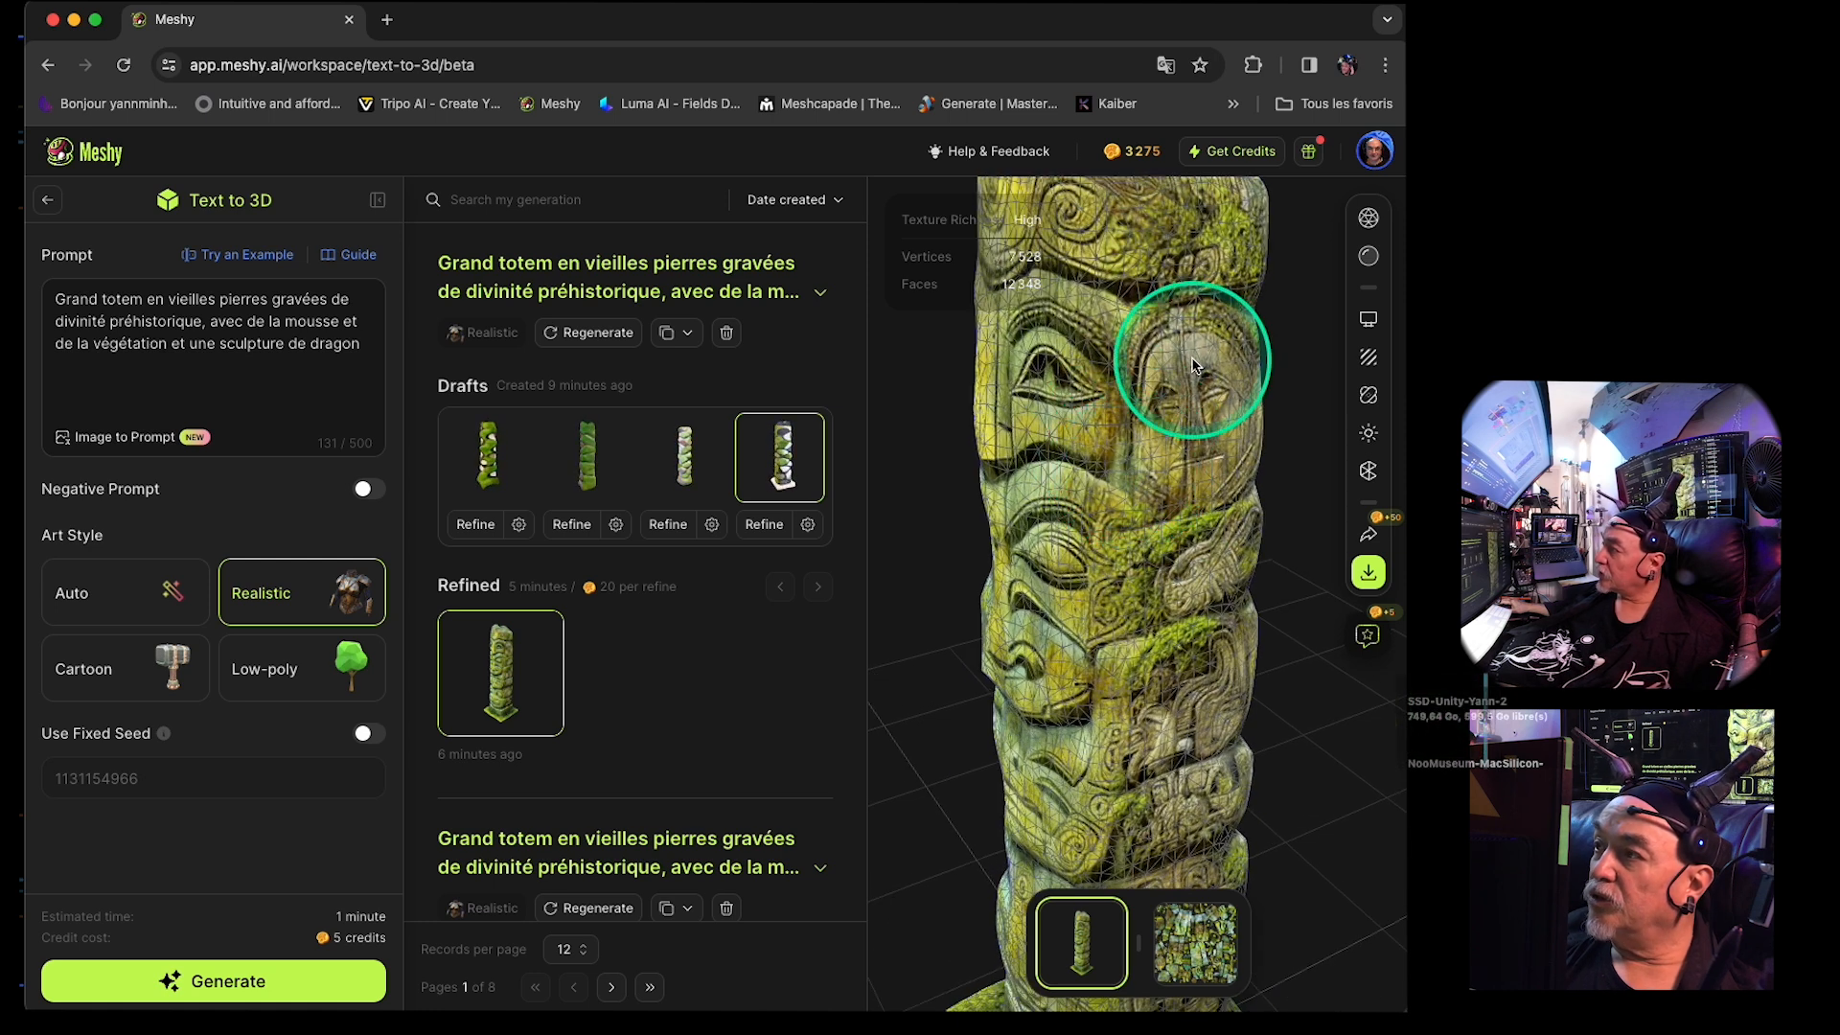
pyautogui.keyDown('alt'); pyautogui.moveTo(1177, 349); pyautogui.dragTo(1174, 538); pyautogui.keyUp('alt')
pyautogui.scroll(3, 1119, 460)
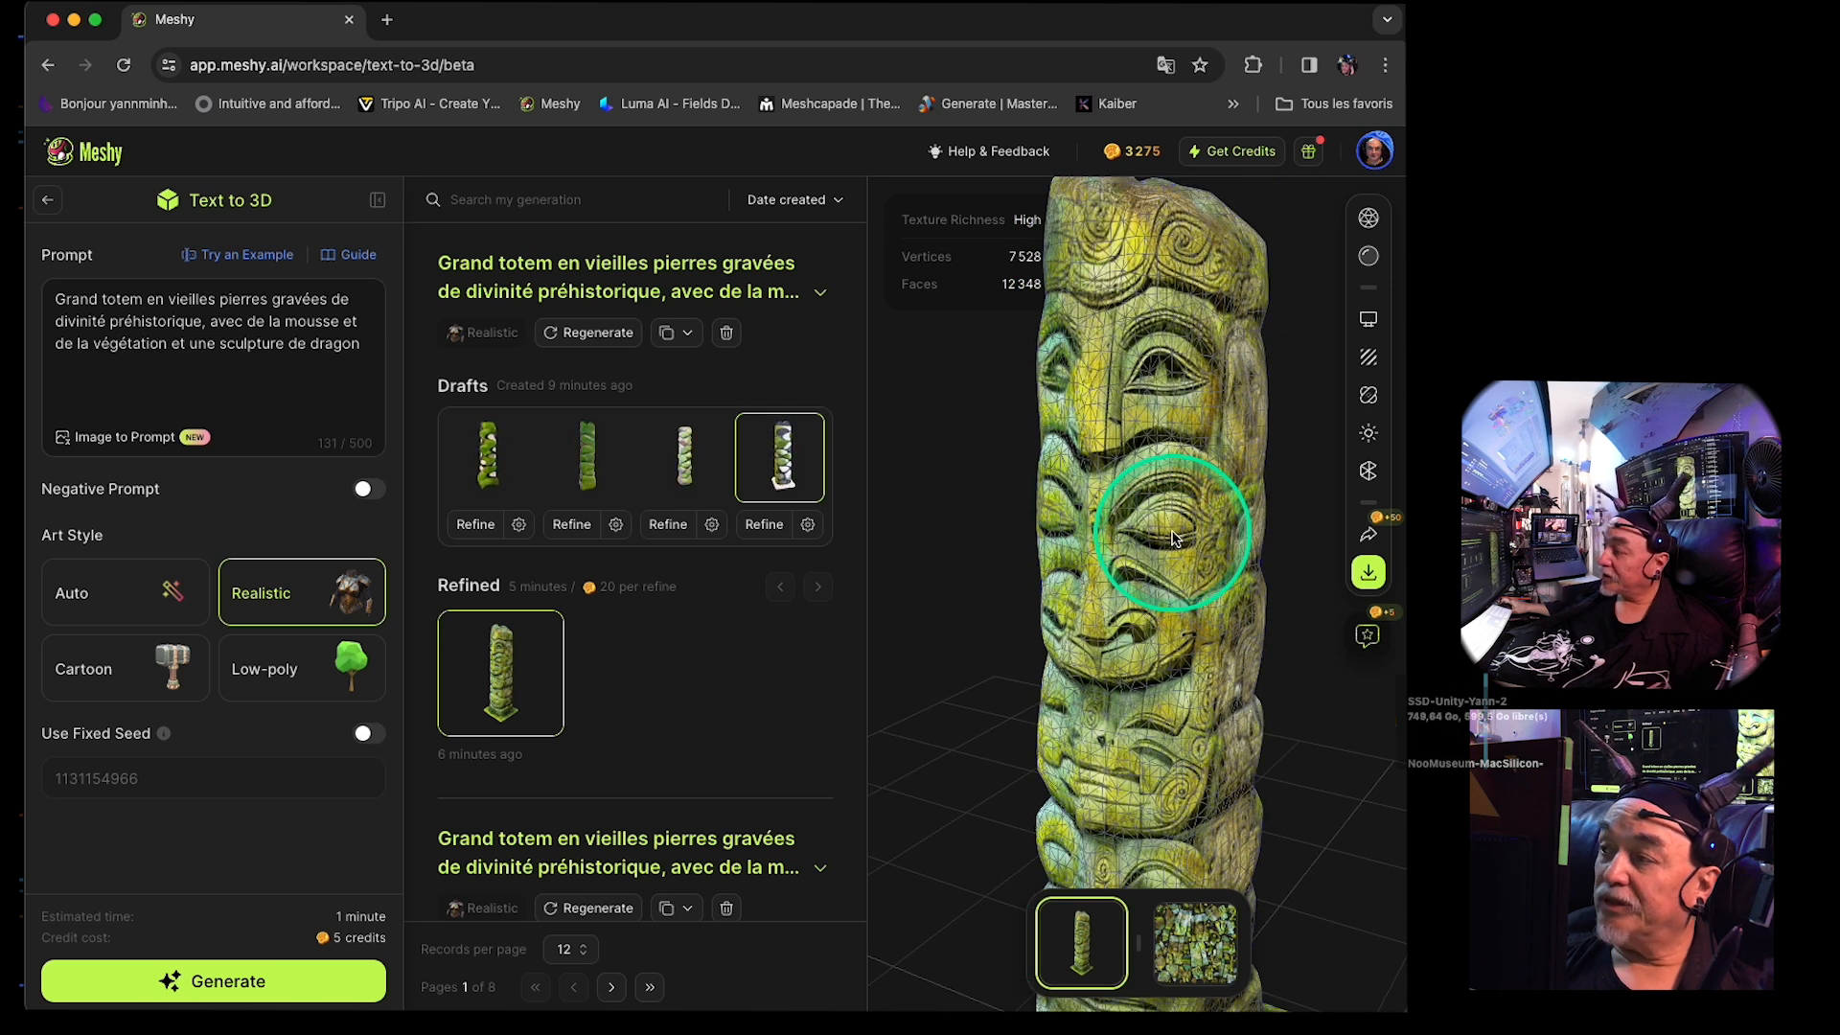
# - Examine the refined totem's lower face, side carvings and mossy base up close and from different angles
pyautogui.keyDown('alt'); pyautogui.moveTo(1173, 535); pyautogui.dragTo(1162, 329); pyautogui.keyUp('alt')
pyautogui.keyDown('alt'); pyautogui.keyDown('shift'); pyautogui.moveTo(1185, 627); pyautogui.dragTo(1136, 504); pyautogui.keyUp('shift'); pyautogui.keyUp('alt')
pyautogui.scroll(4, 1141, 530)
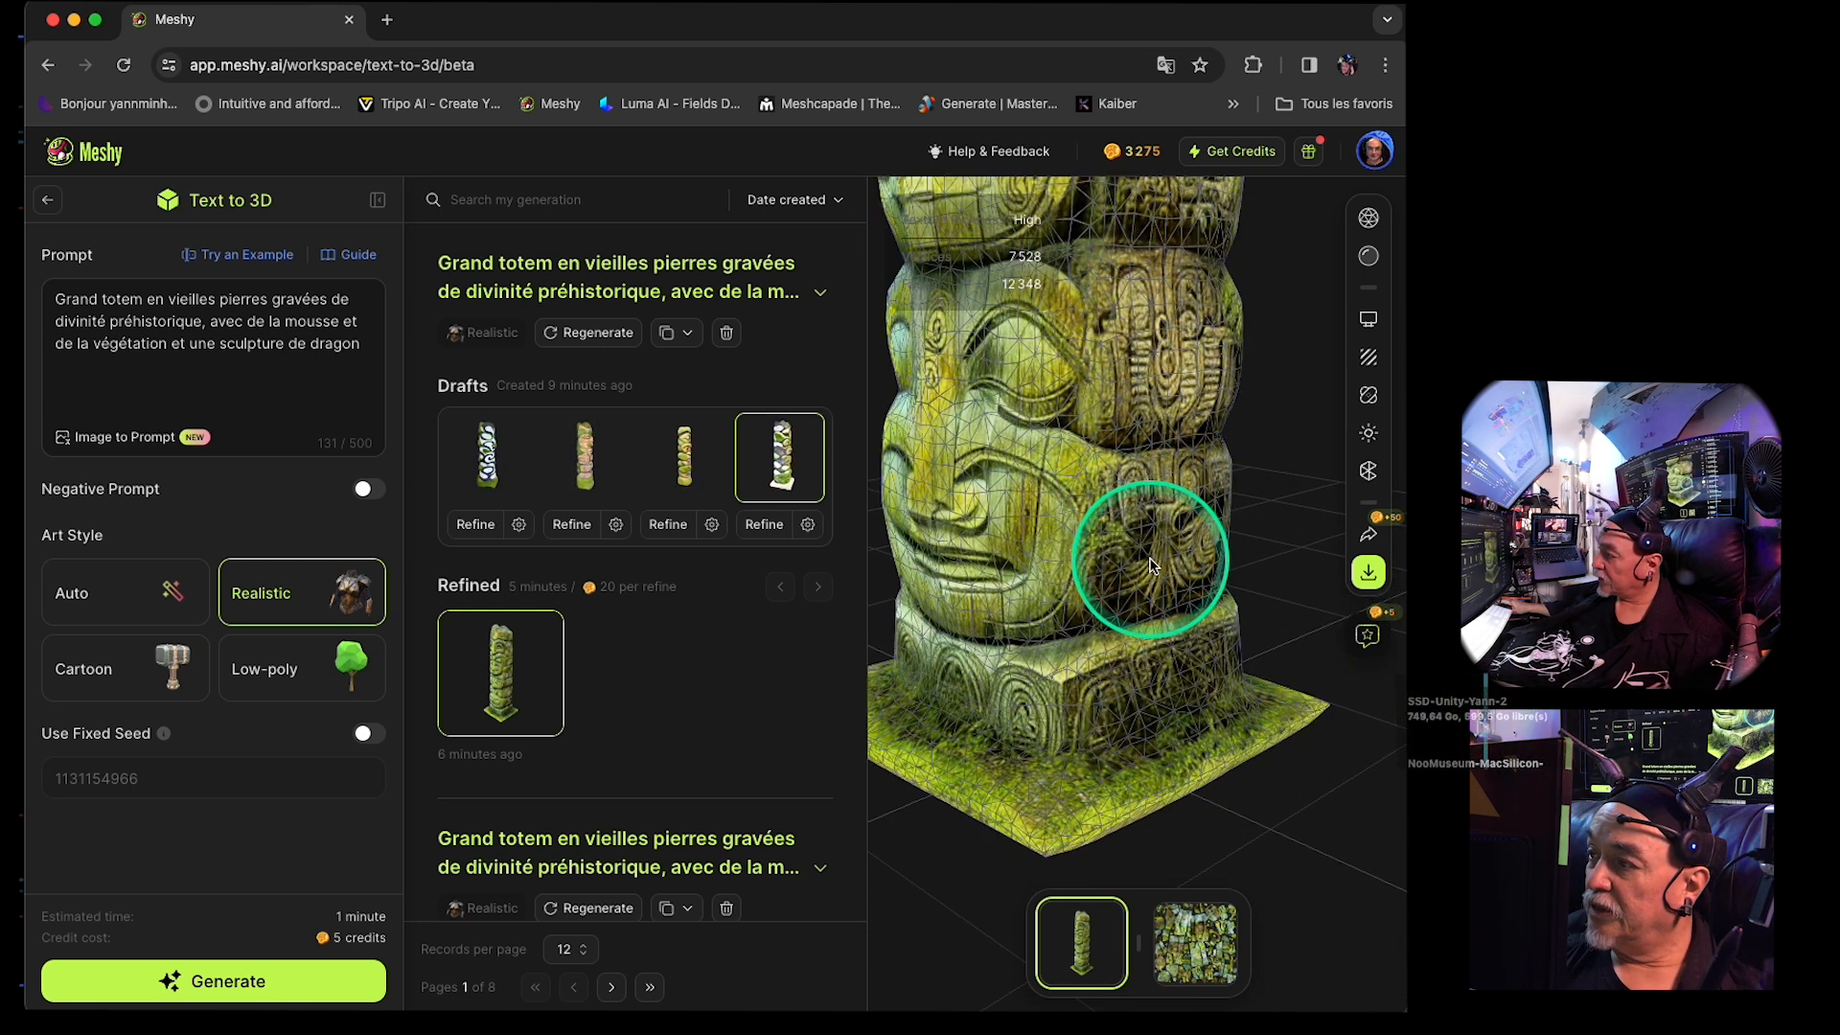
pyautogui.scroll(2, 1140, 547)
pyautogui.scroll(-3, 1183, 523)
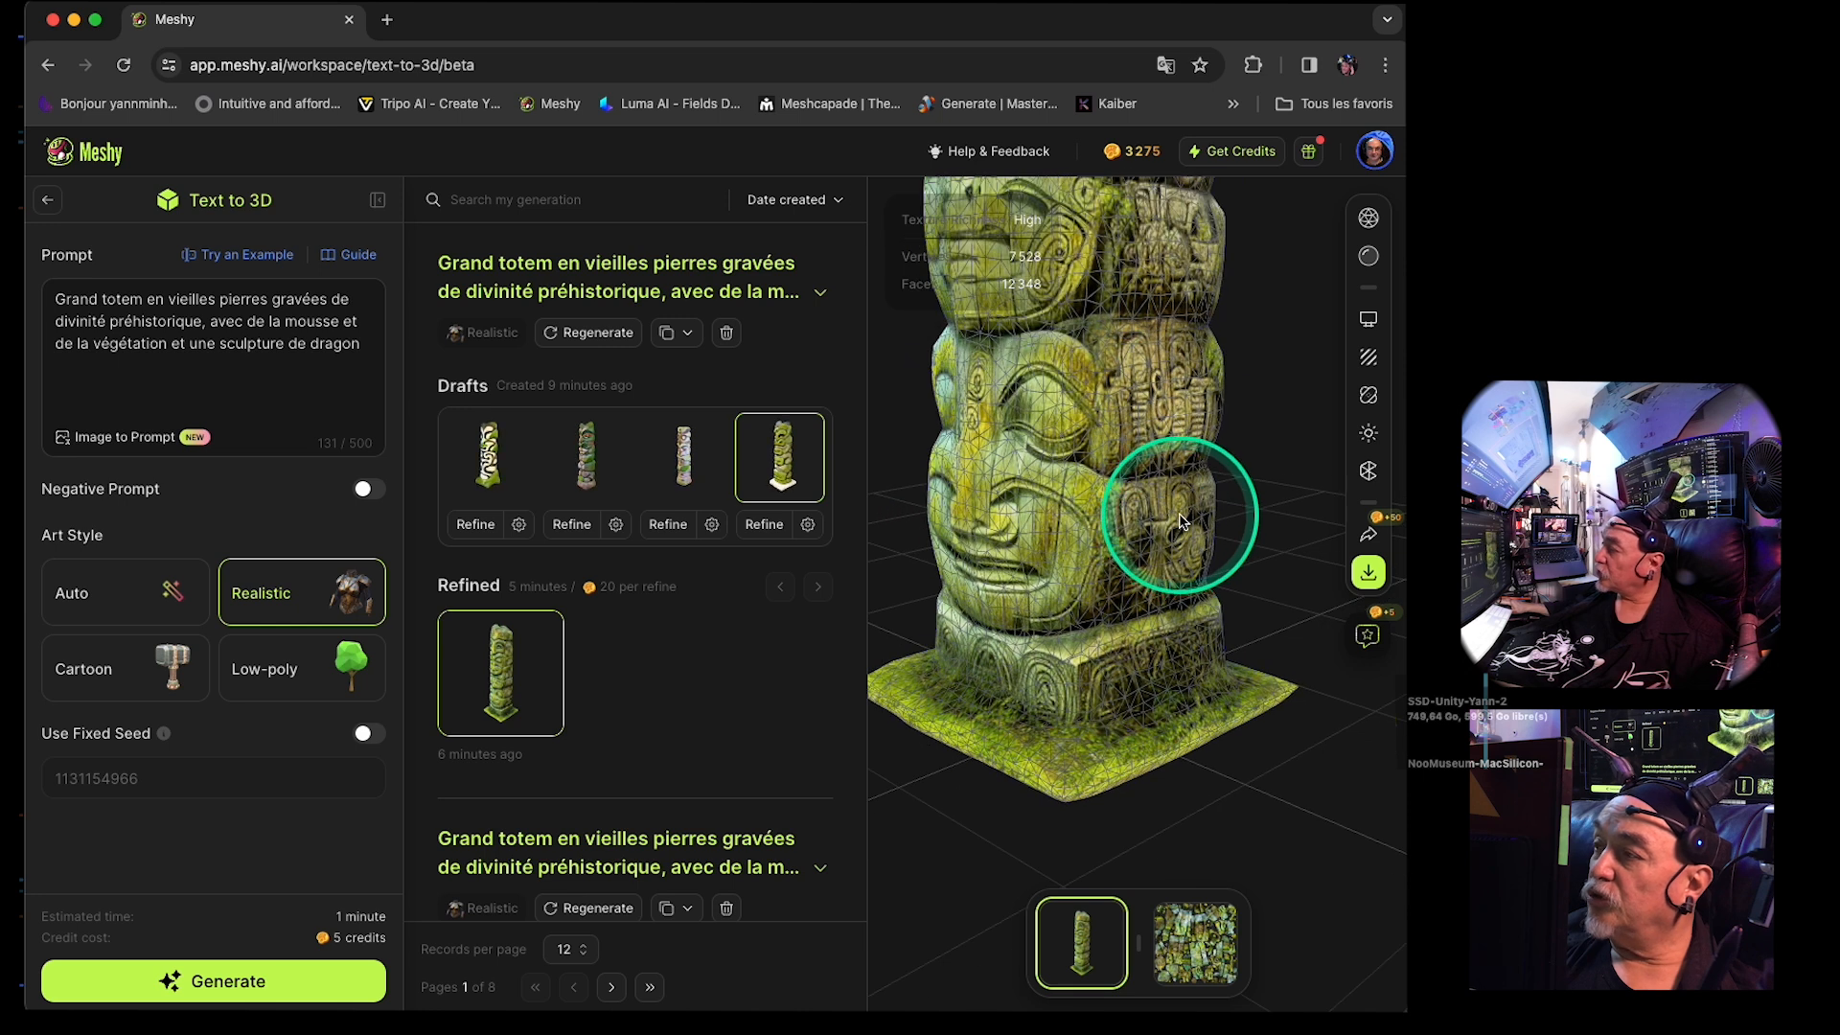
pyautogui.keyDown('alt'); pyautogui.moveTo(1184, 479); pyautogui.dragTo(1151, 583); pyautogui.keyUp('alt')
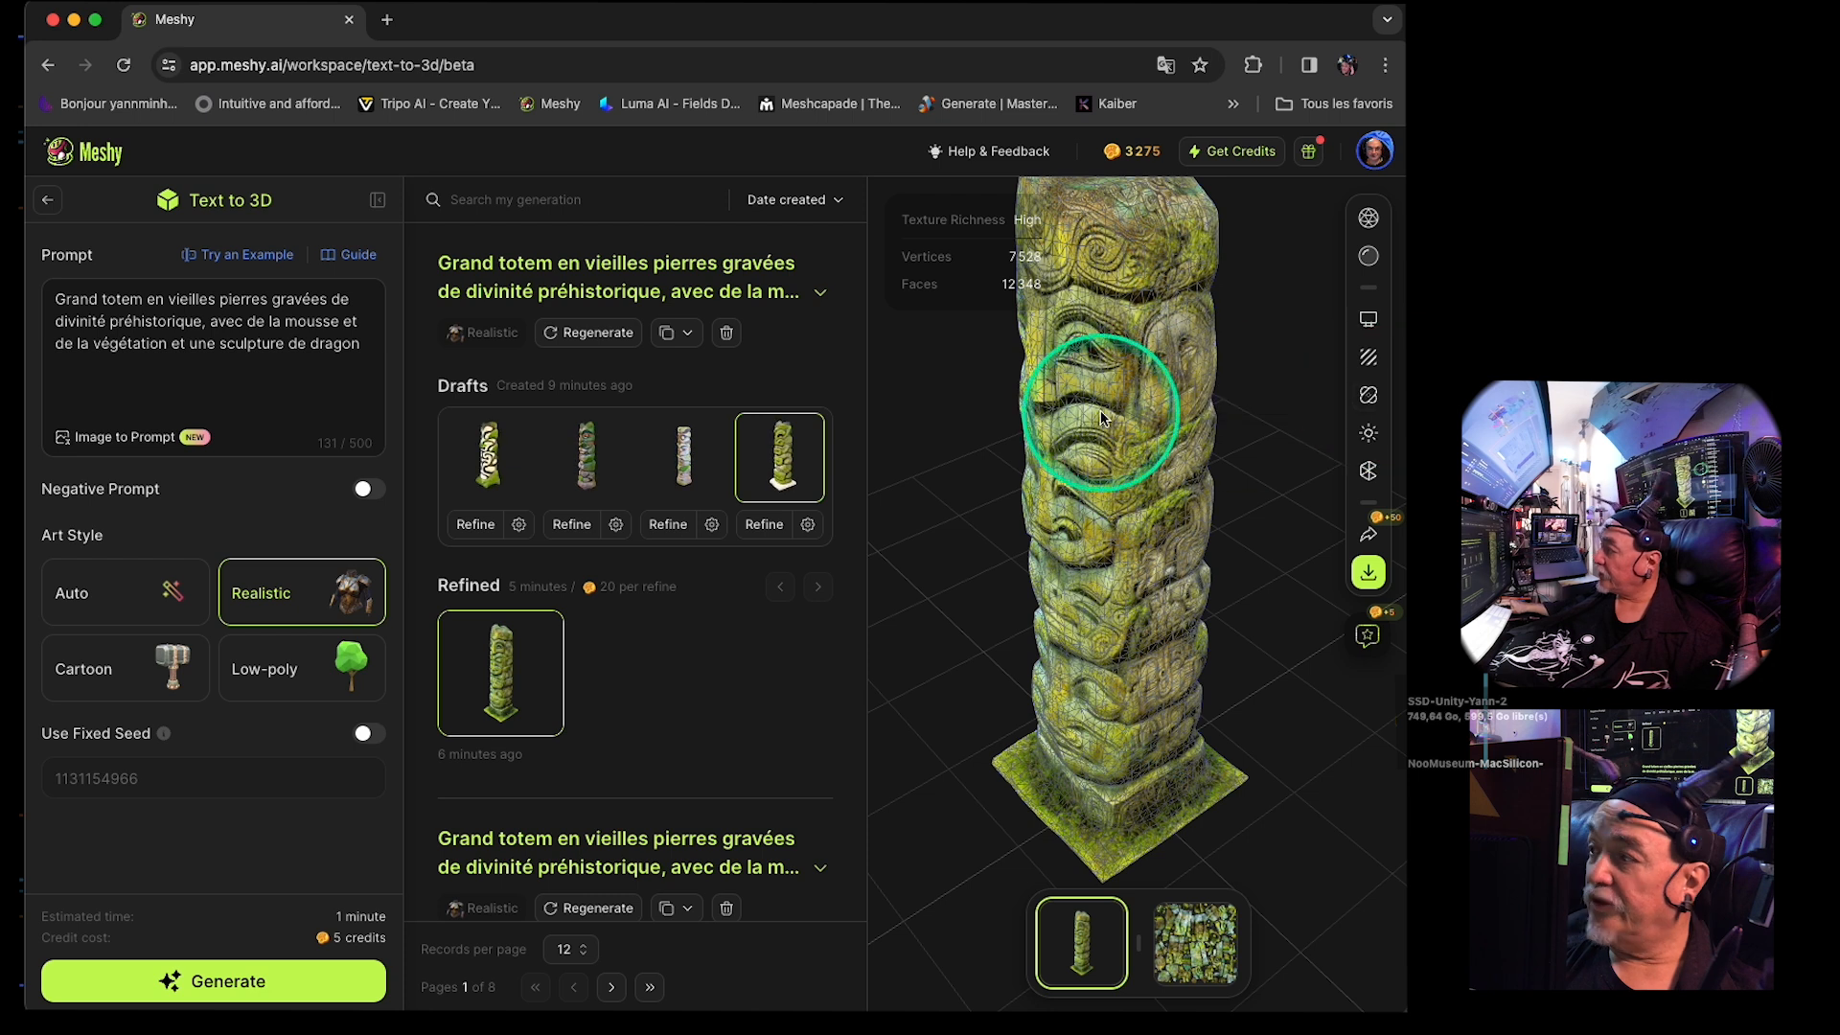
# - Toggle the wireframe on the refined totem off and on, comparing the detailed texture with the underlying mesh
pyautogui.click(1368, 218)
pyautogui.click(1368, 220)
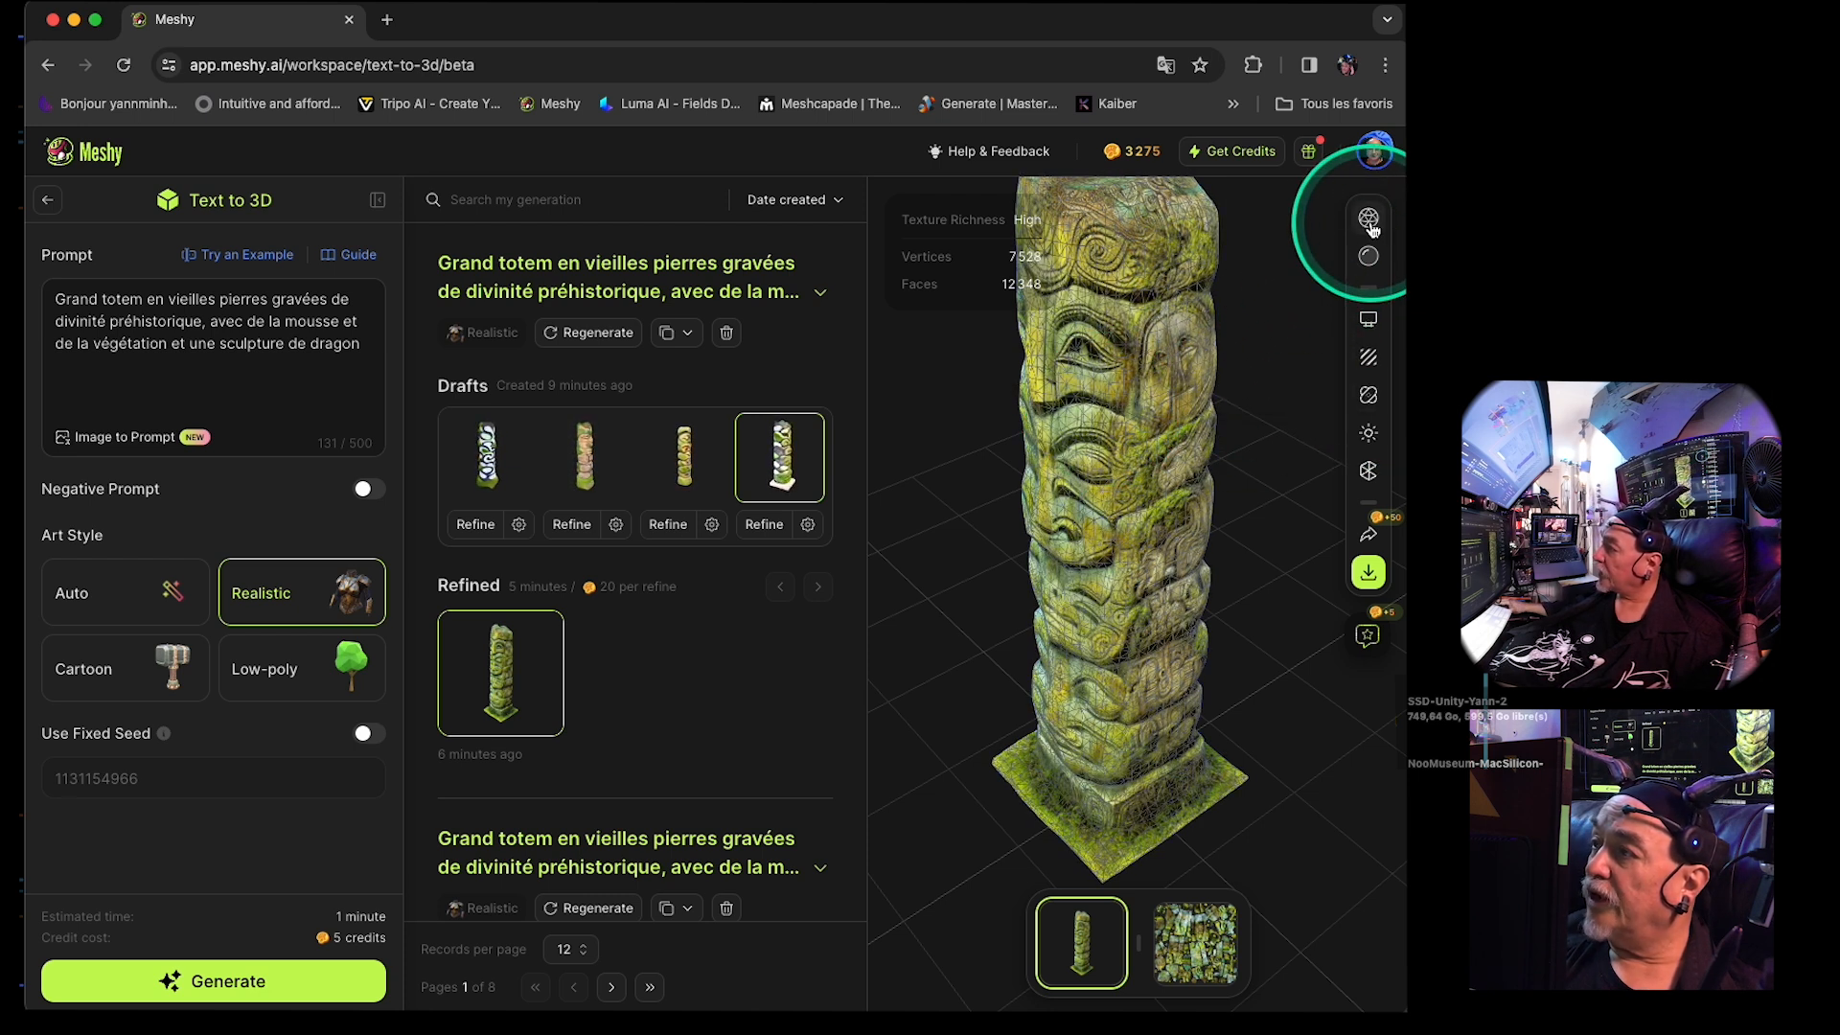
pyautogui.click(1369, 219)
pyautogui.click(1083, 458)
pyautogui.scroll(5, 1084, 458)
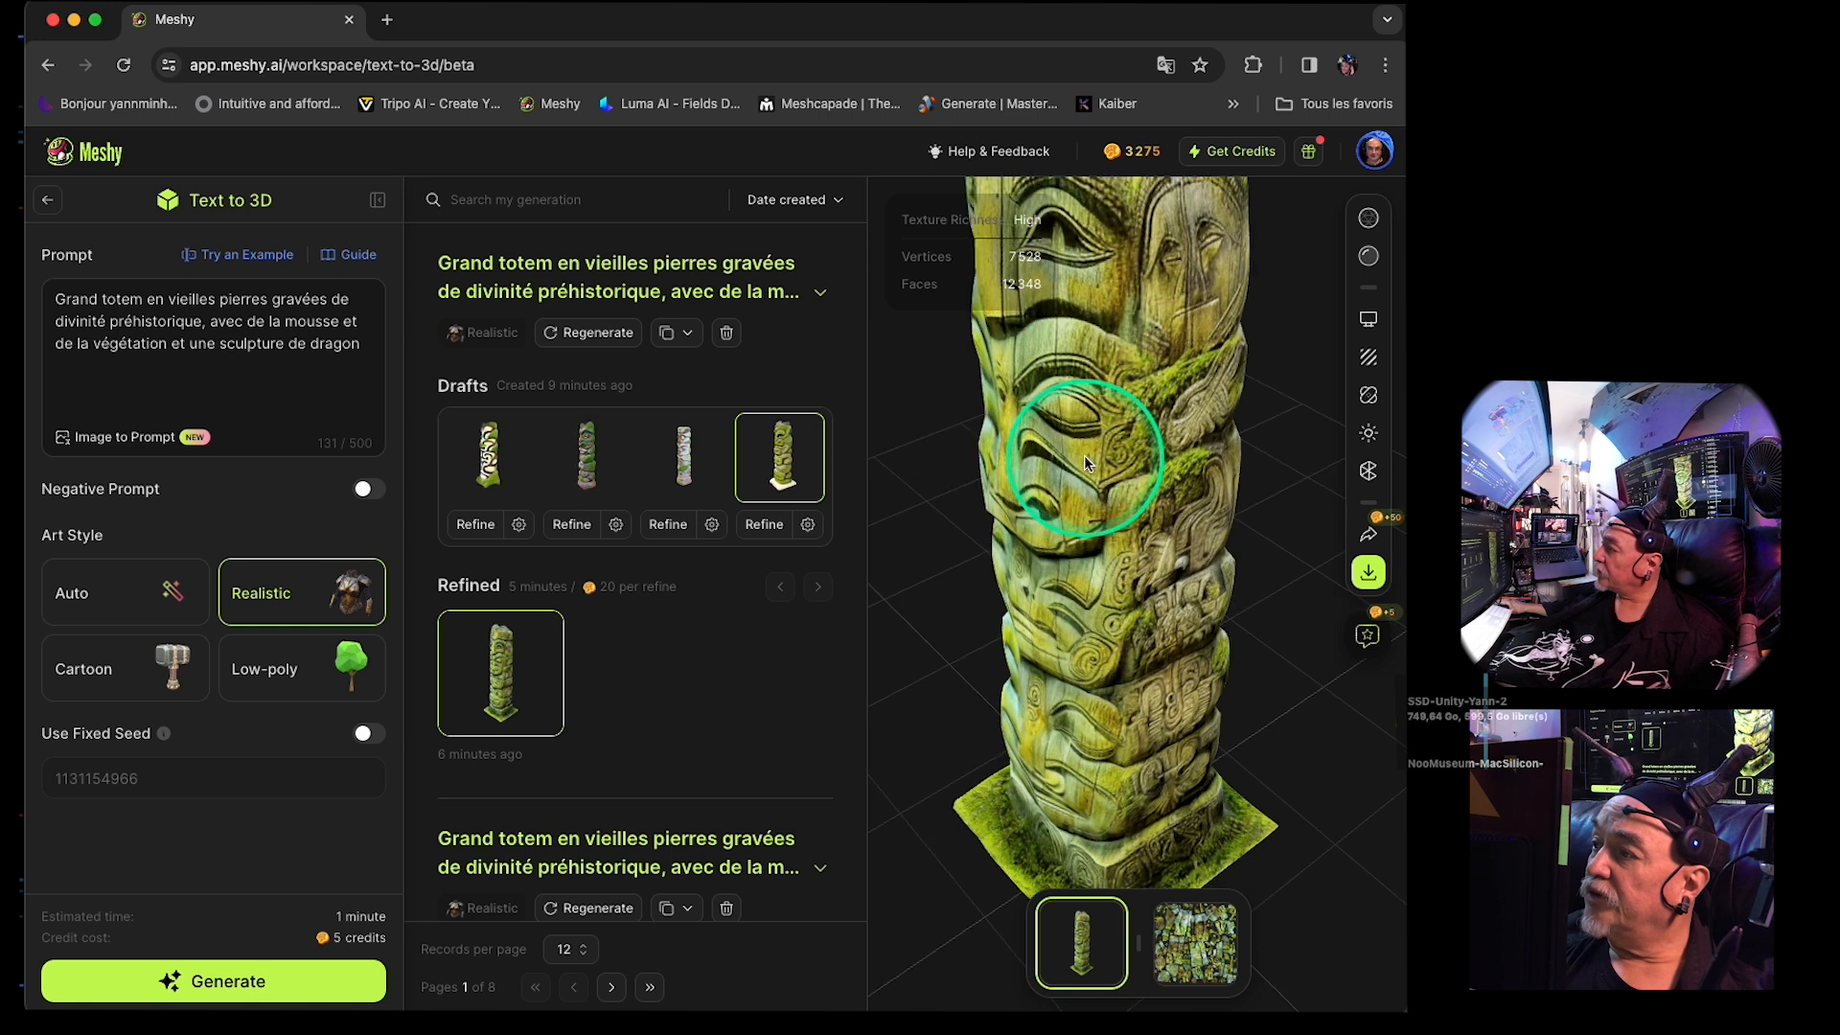
pyautogui.click(1369, 218)
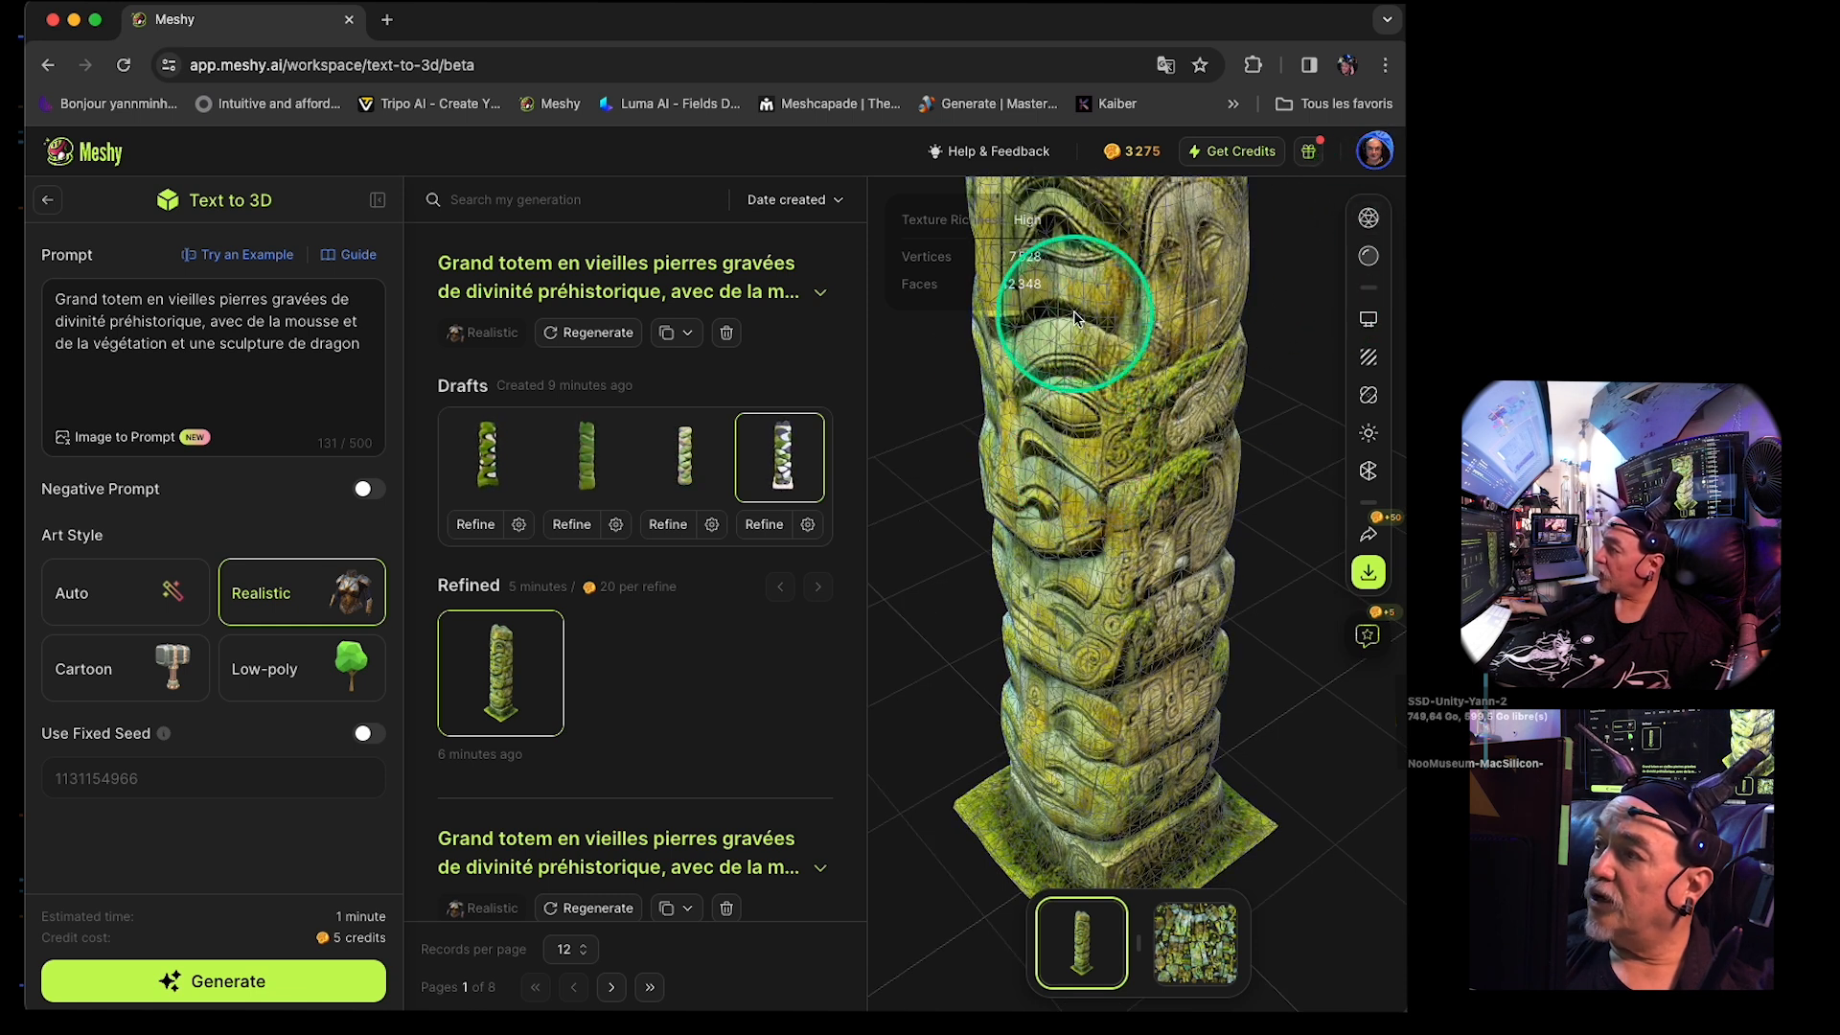
pyautogui.click(1372, 216)
pyautogui.click(1373, 216)
# - View the refined totem's mesh without textures, and return to the textured display with the wireframe hidden
pyautogui.click(1369, 255)
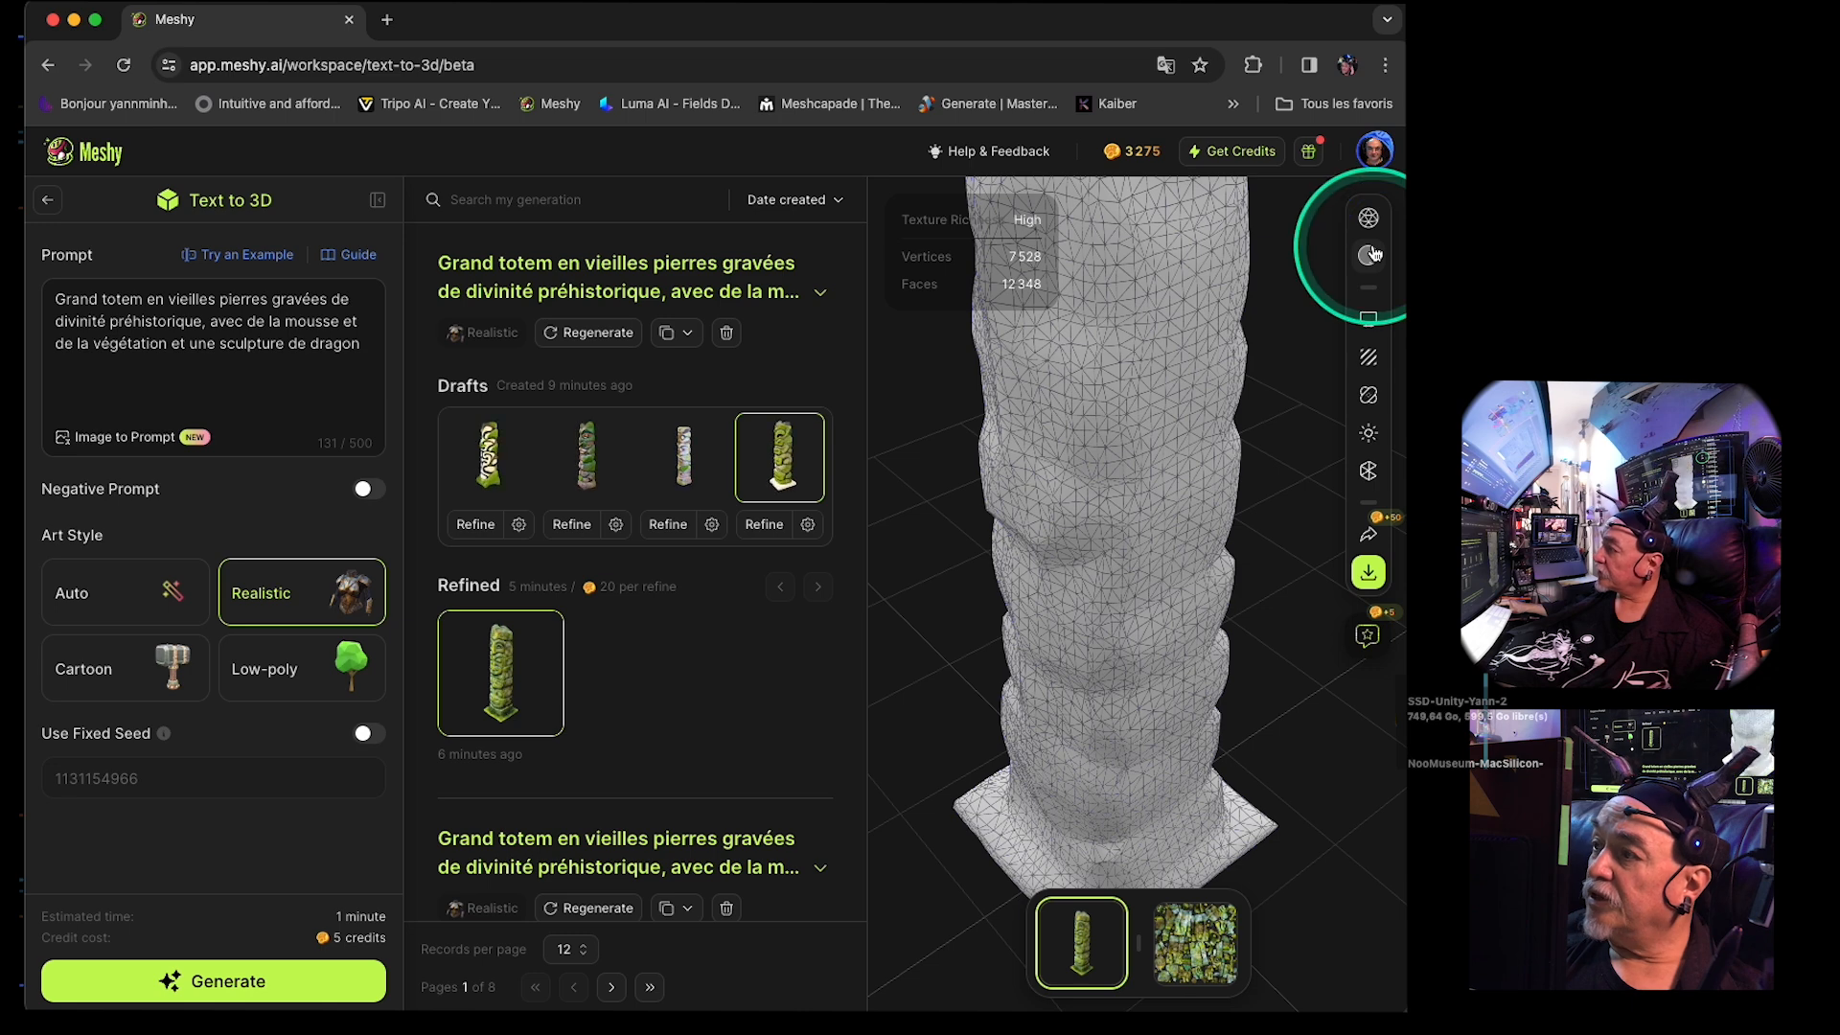
pyautogui.keyDown('ctrl'); pyautogui.moveTo(1162, 431); pyautogui.dragTo(1133, 468); pyautogui.keyUp('ctrl')
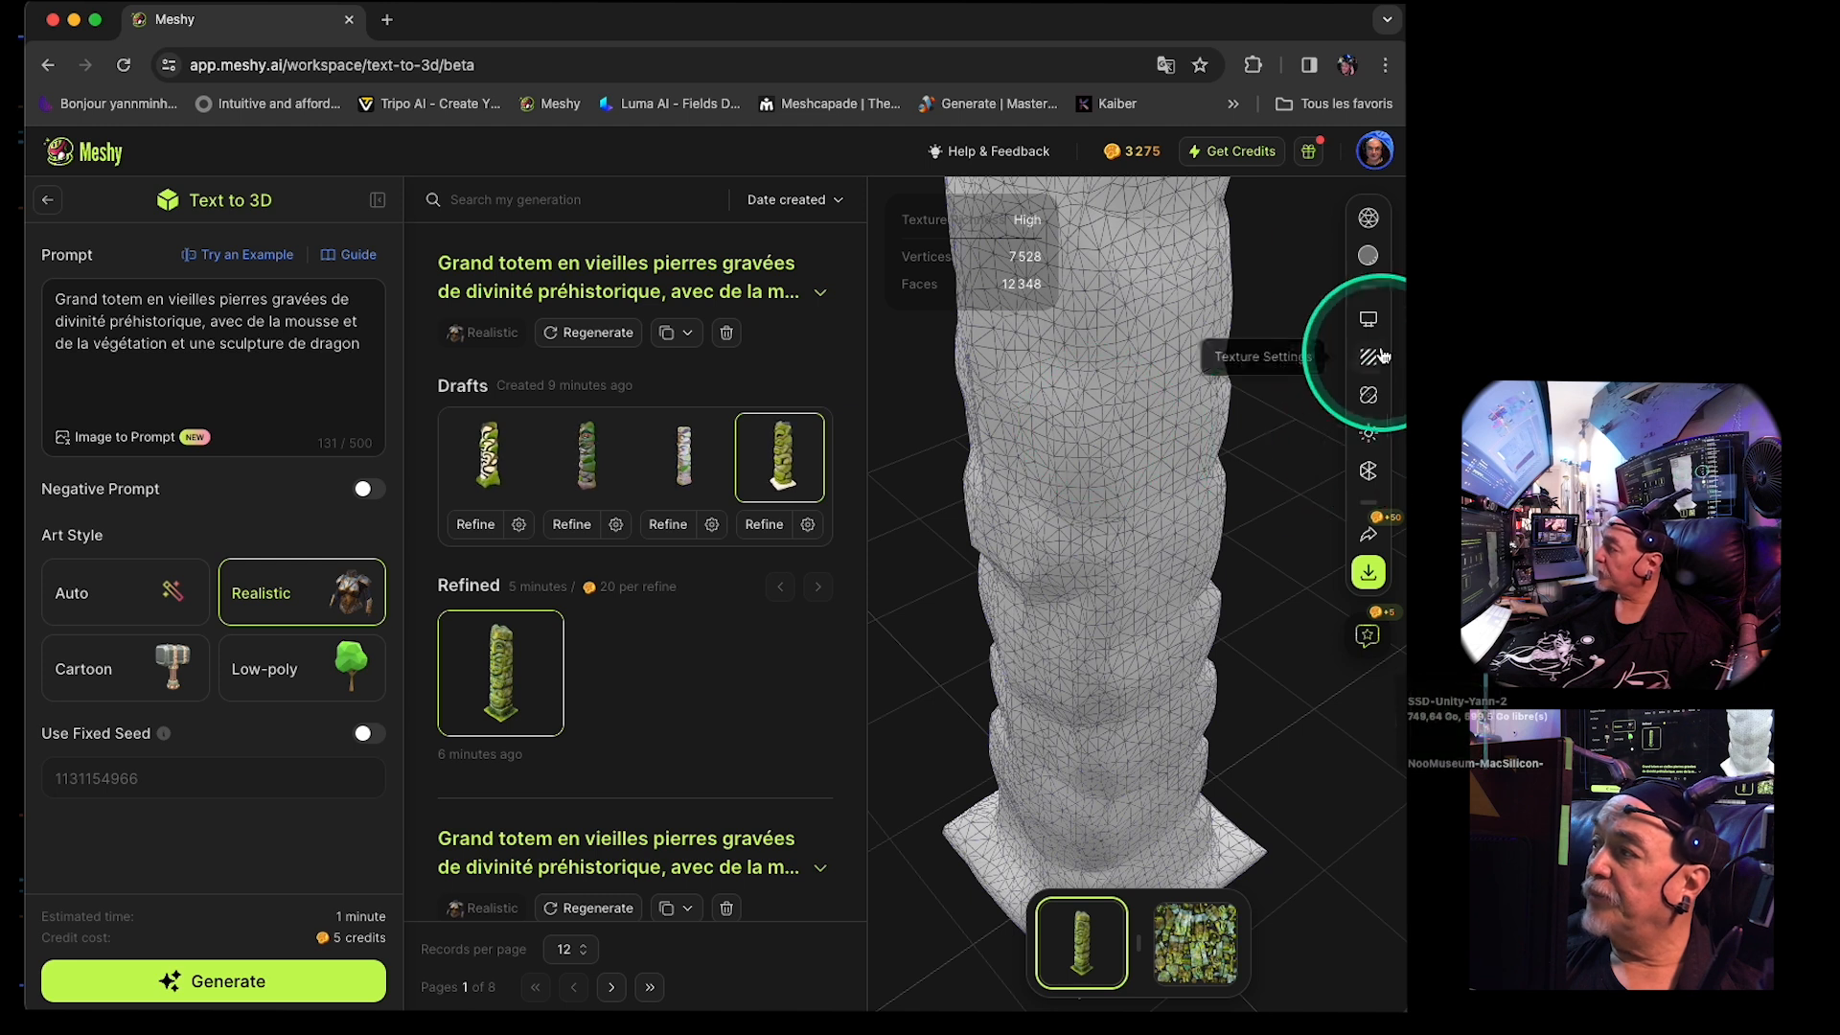
pyautogui.click(1368, 219)
pyautogui.click(1369, 256)
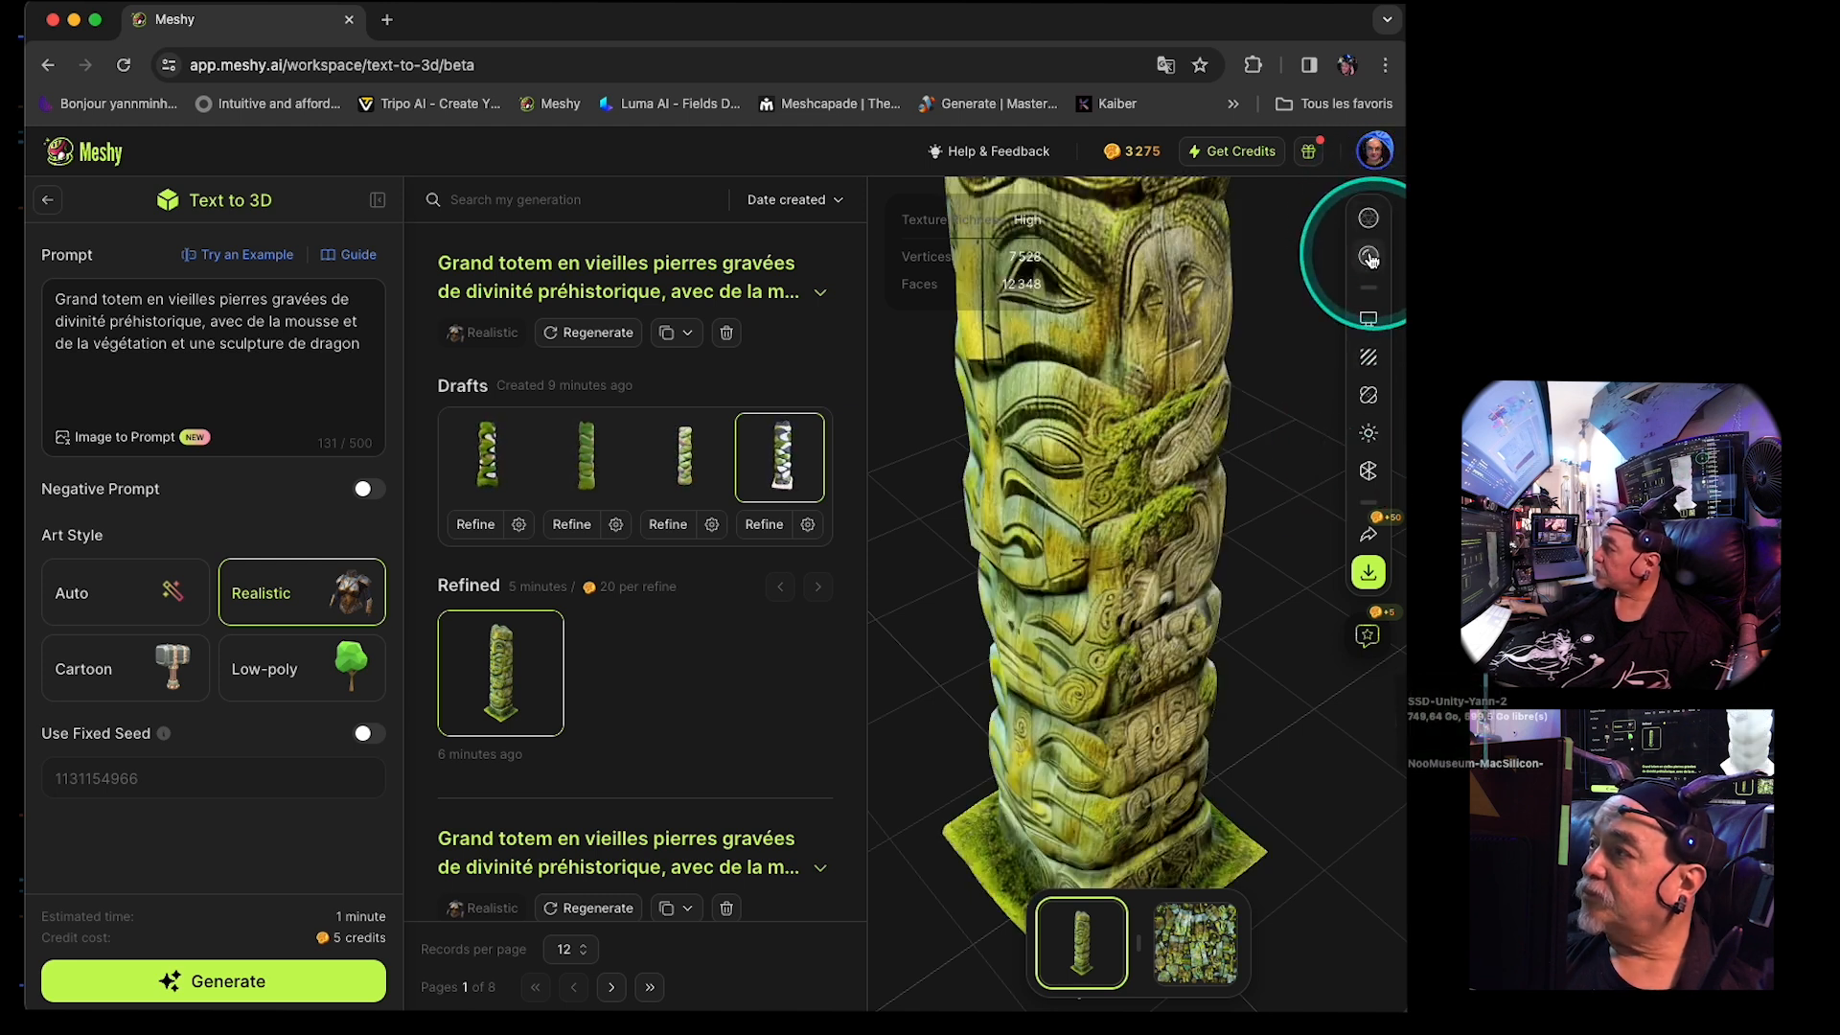
# - Enable Auto-rotate for the refined totem's display
pyautogui.click(1370, 324)
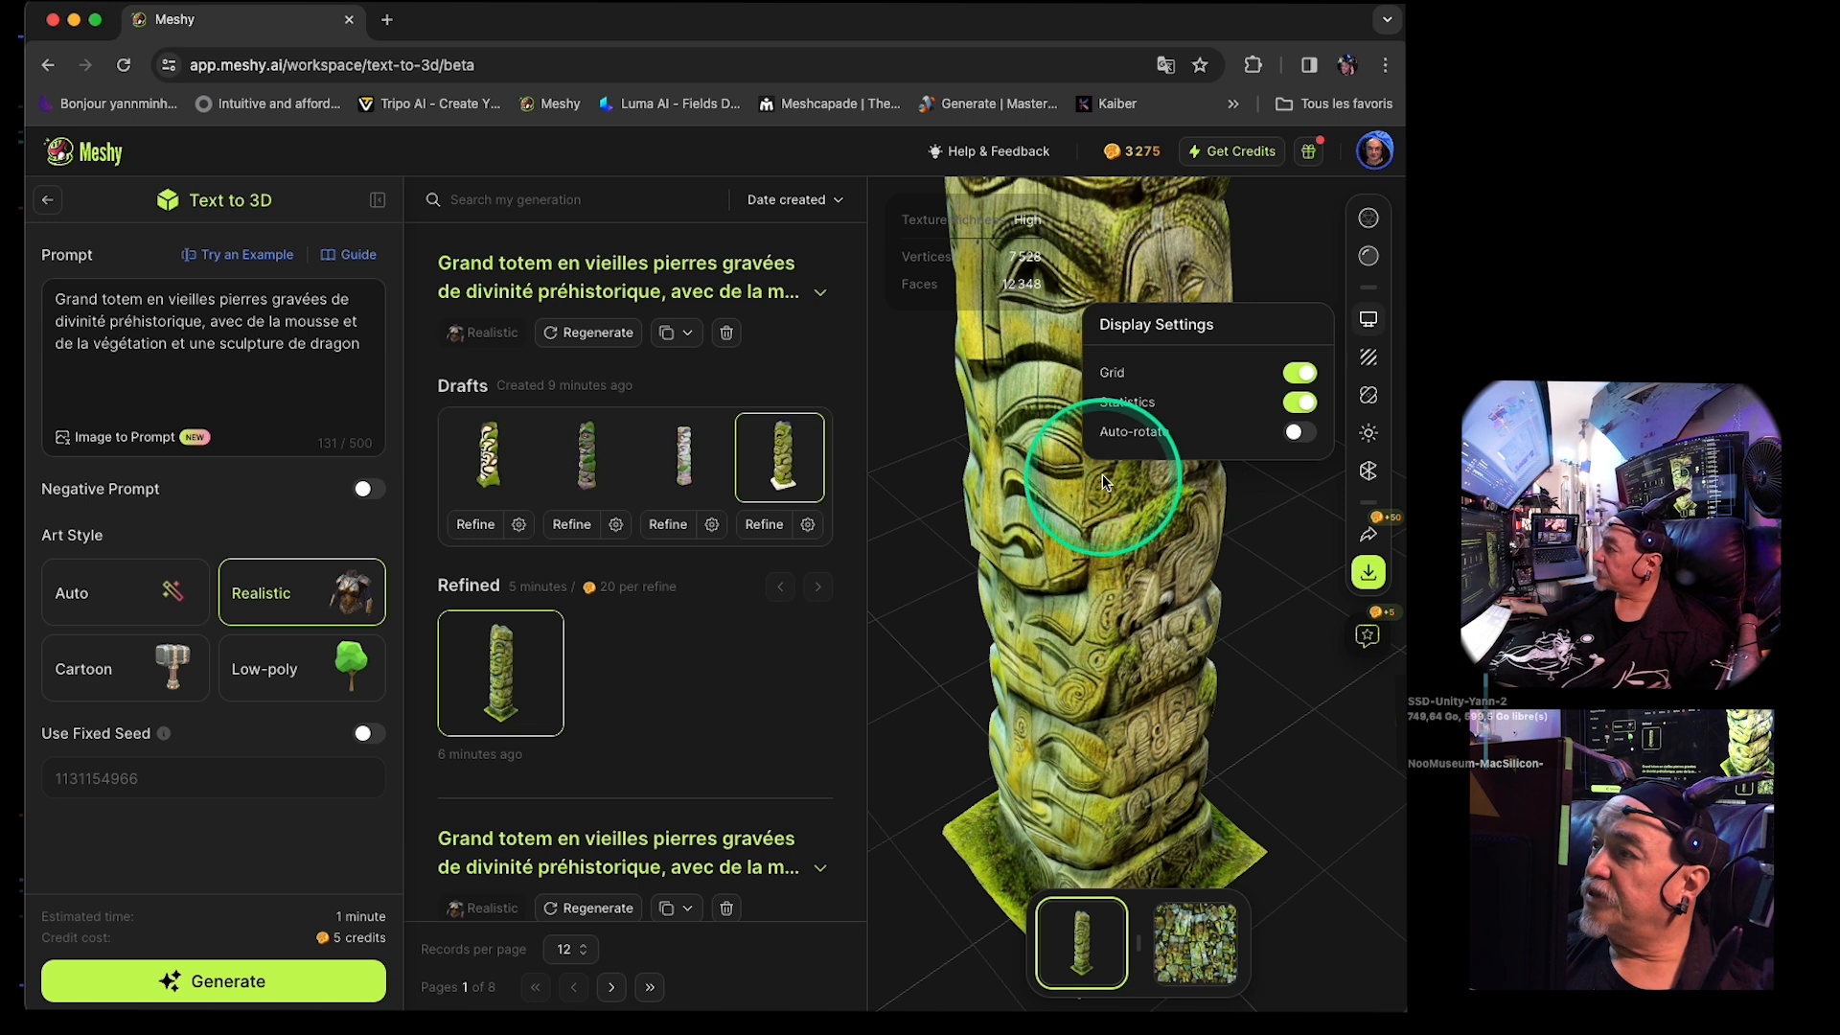
pyautogui.click(1314, 435)
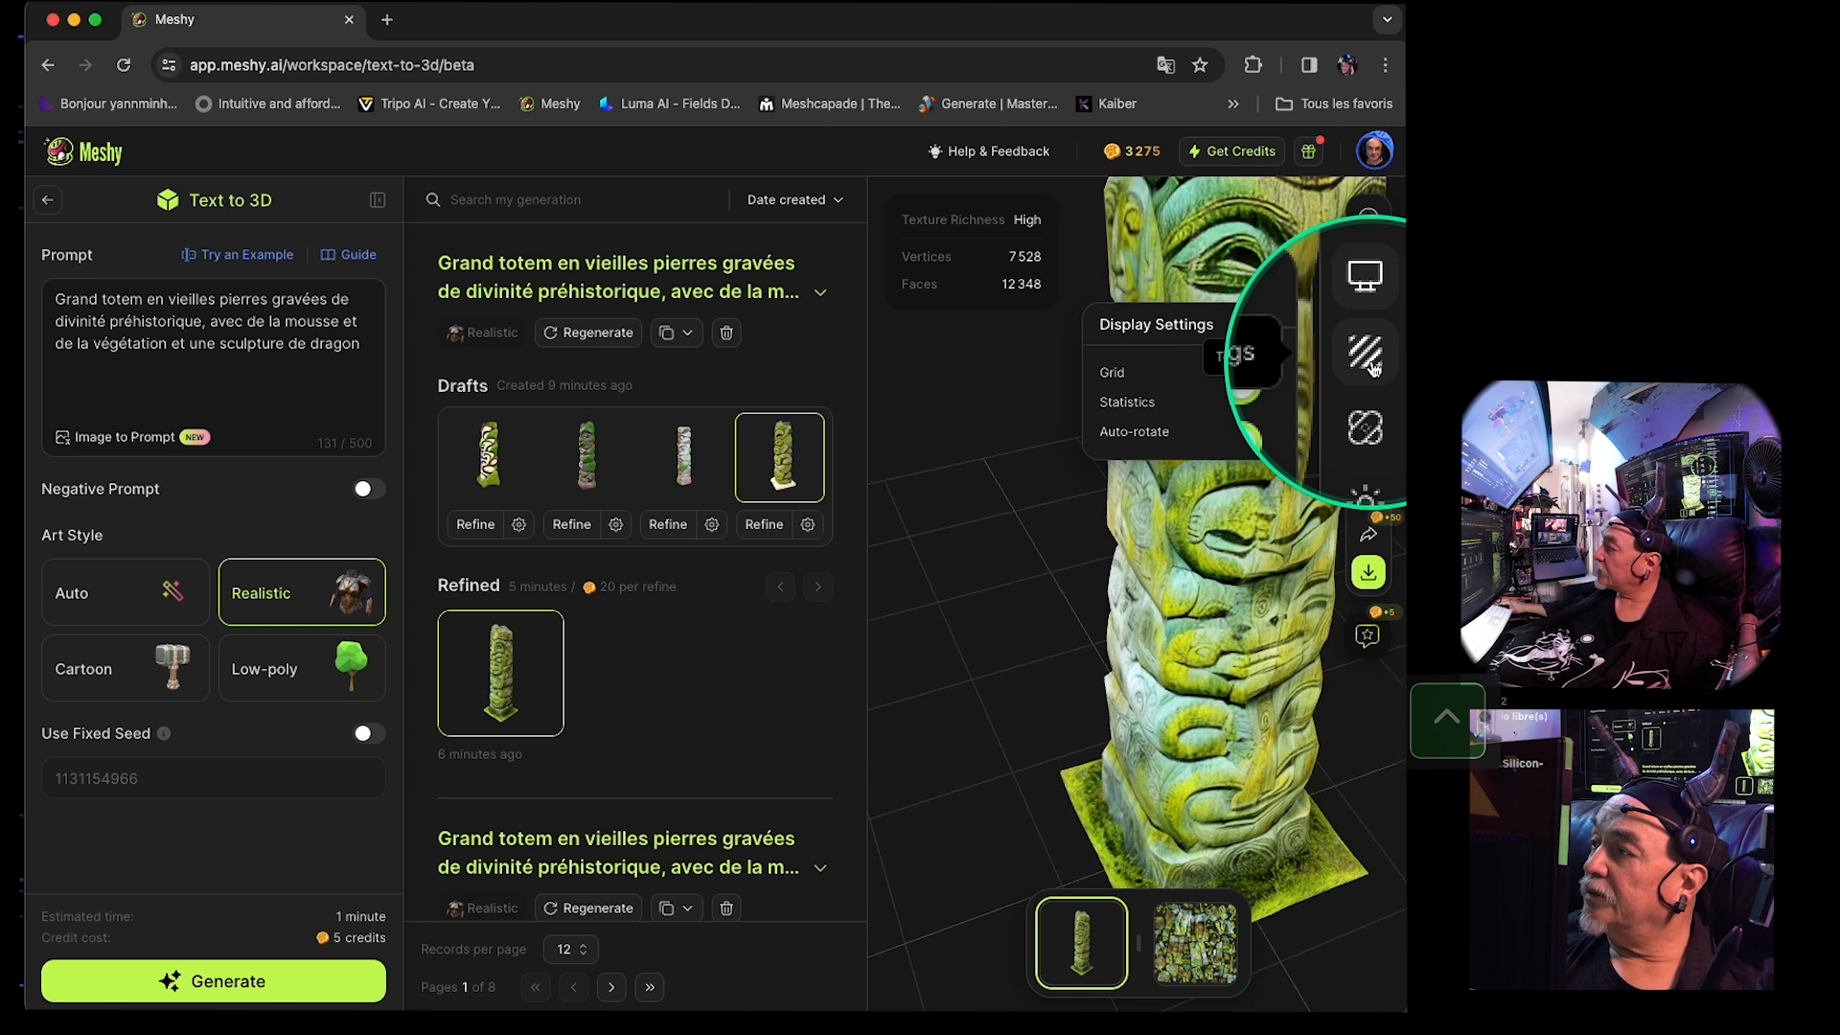
# - Compare the PBR and Color render modes, keeping PBR with Metallic set to 0.19 and a reduced Roughness
pyautogui.click(1371, 359)
pyautogui.click(1191, 414)
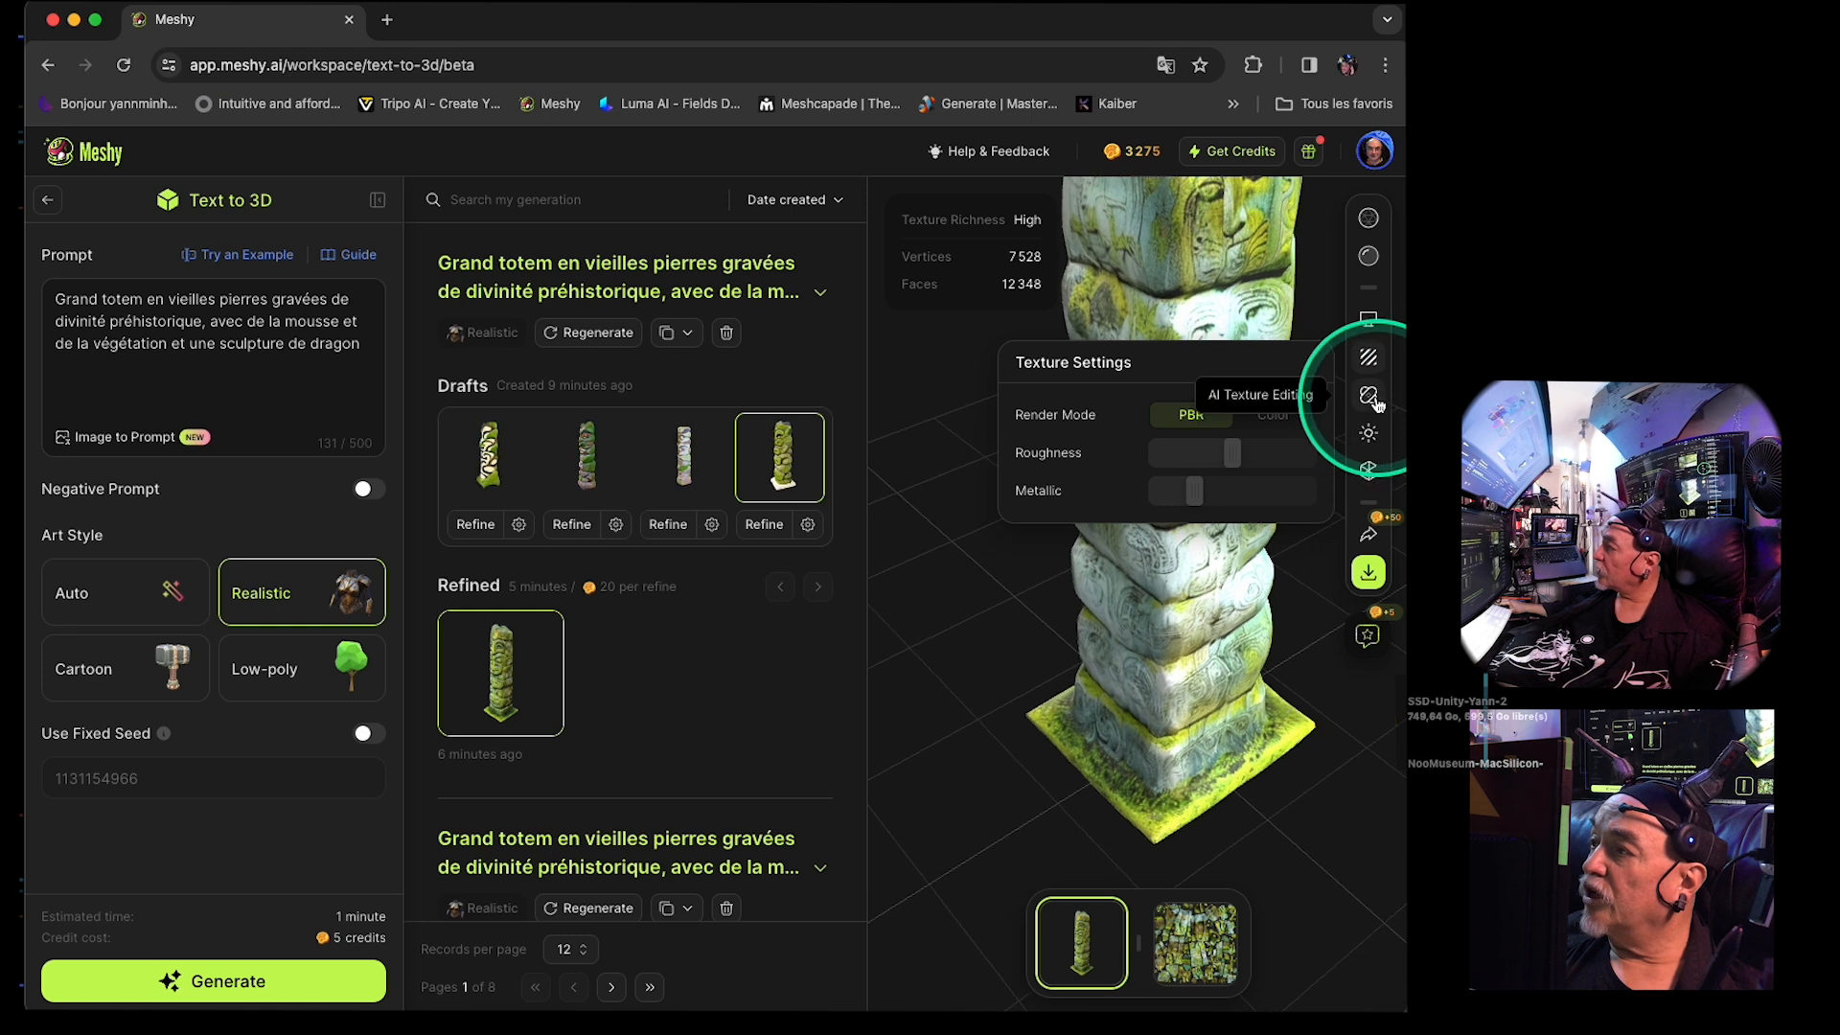
pyautogui.click(1278, 414)
pyautogui.click(1278, 414)
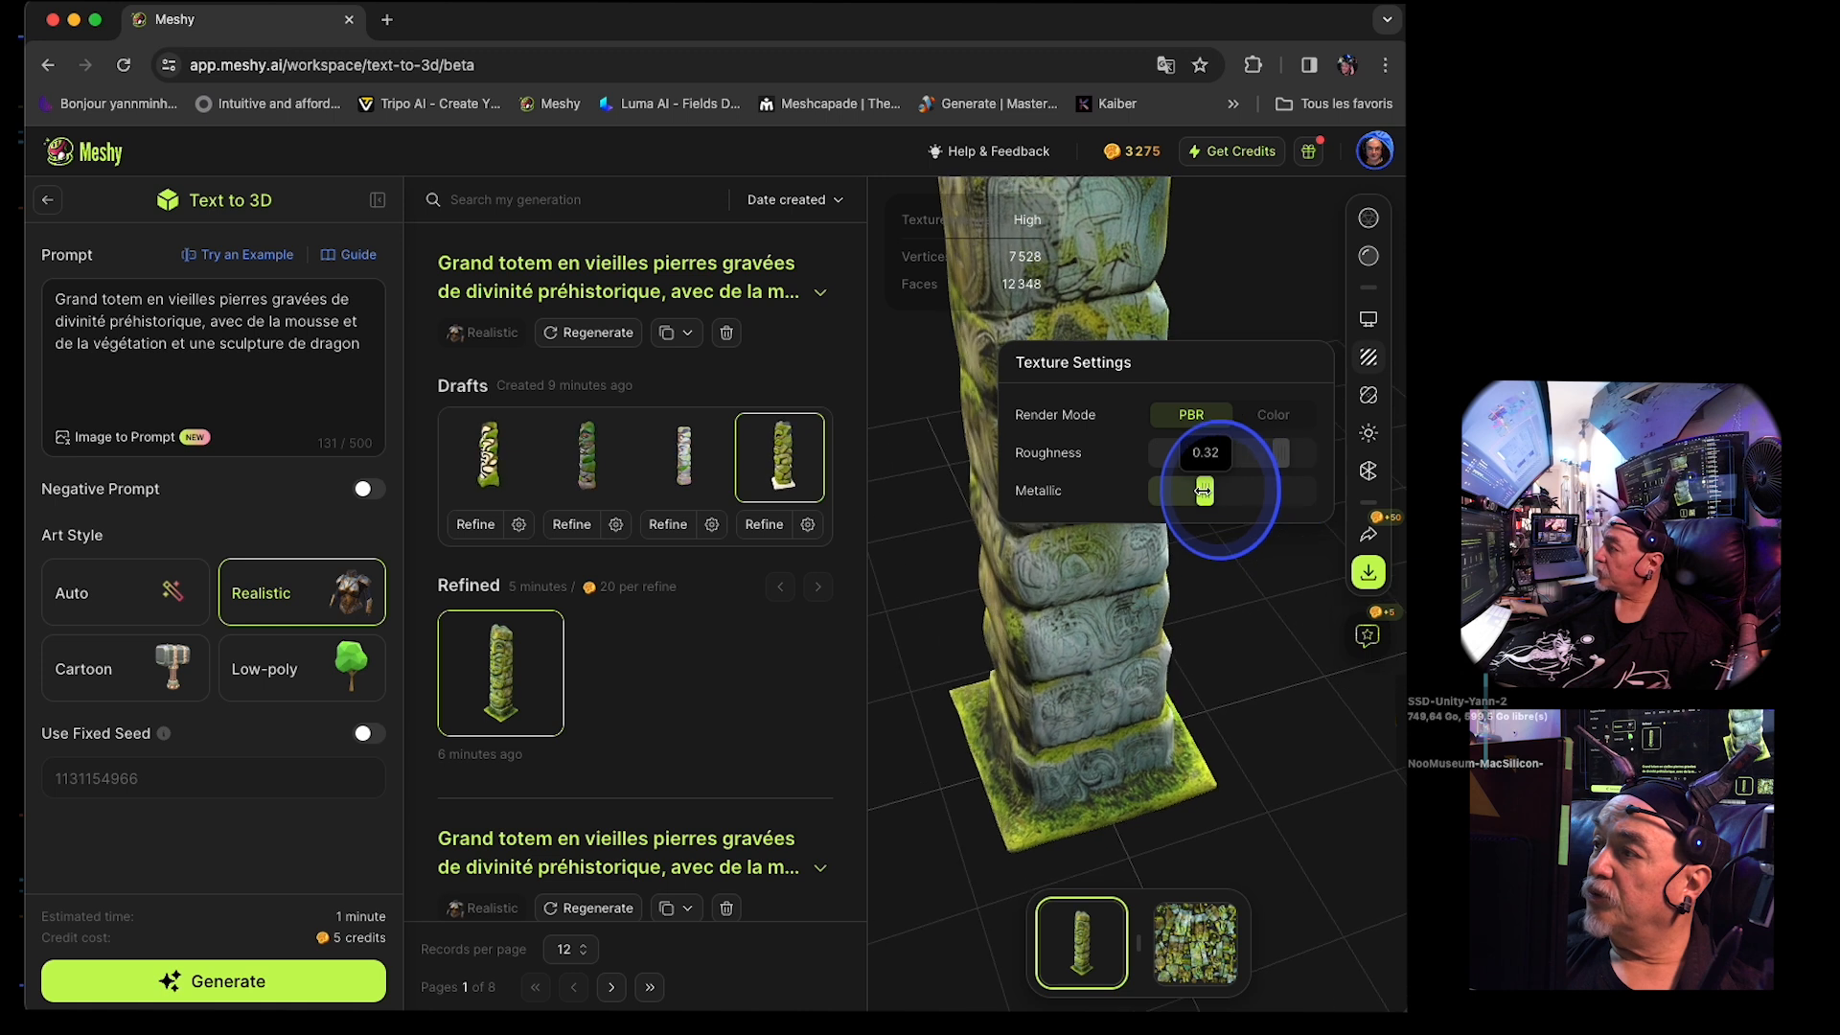
pyautogui.moveTo(1181, 495); pyautogui.dragTo(1184, 494)
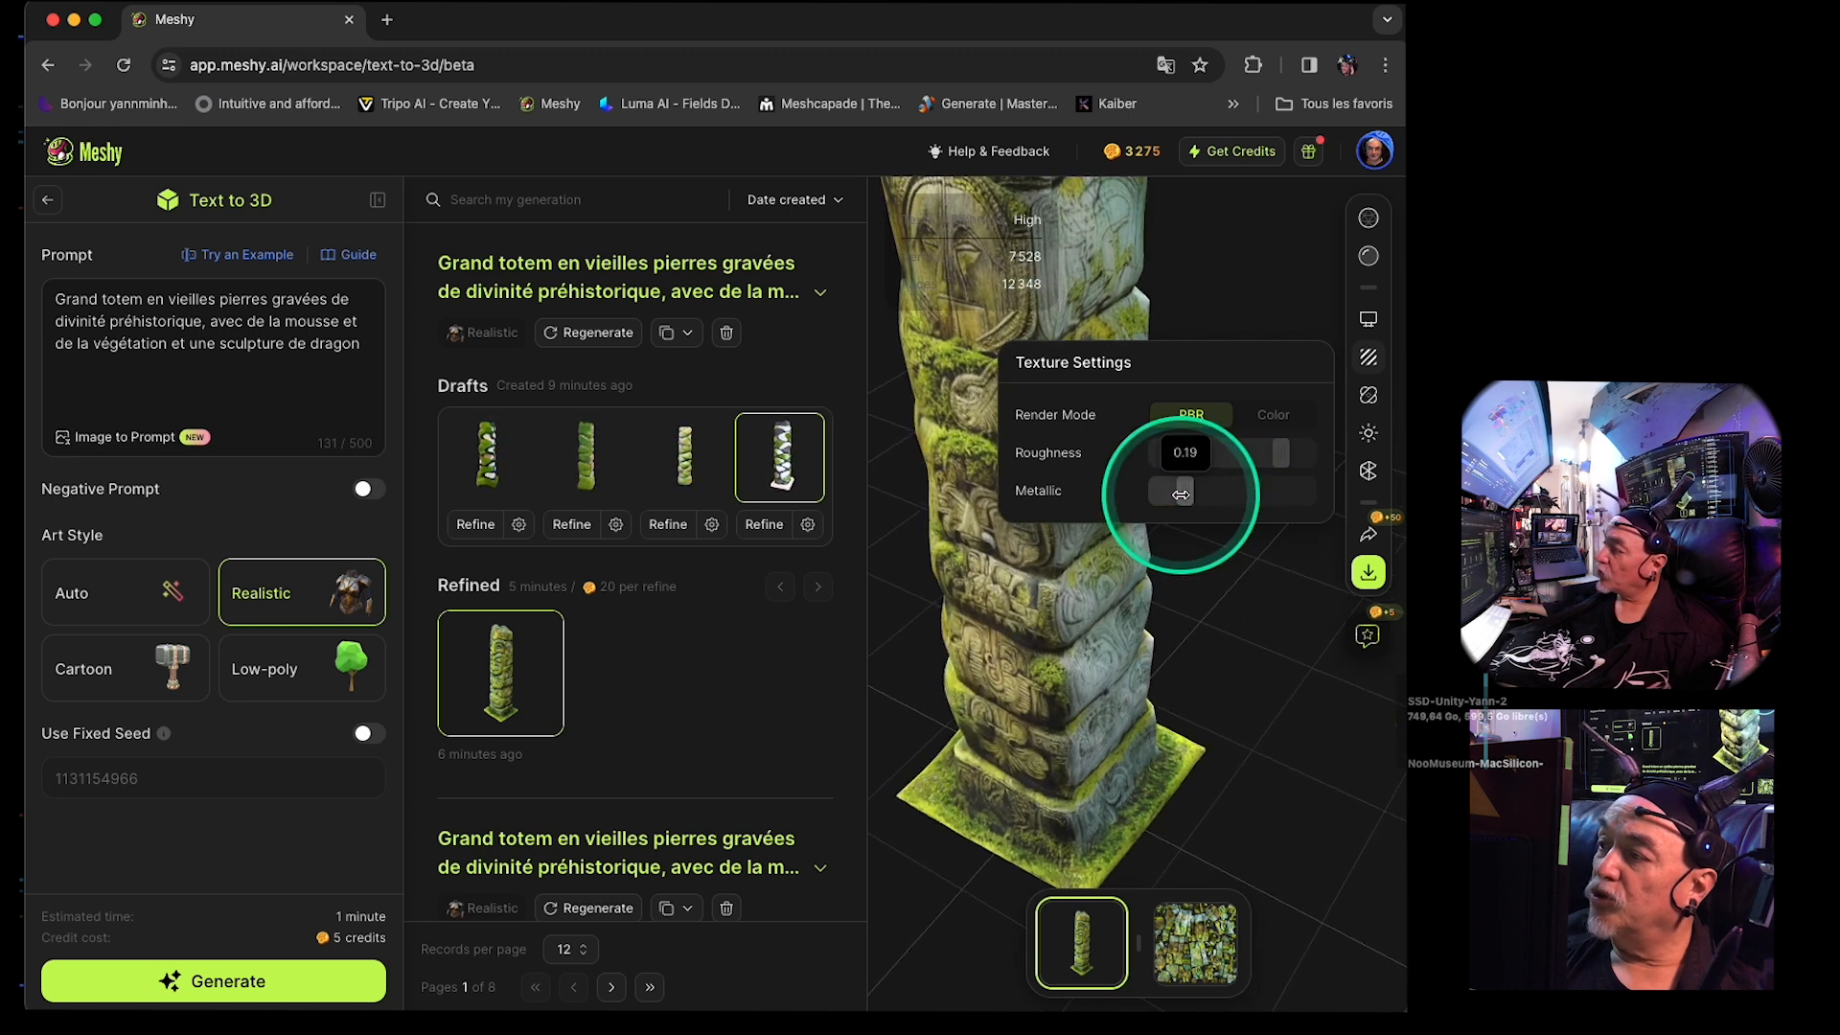
pyautogui.moveTo(1282, 453)
pyautogui.mouseDown()
pyautogui.moveTo(1191, 461)
pyautogui.moveTo(1250, 455)
pyautogui.mouseUp()
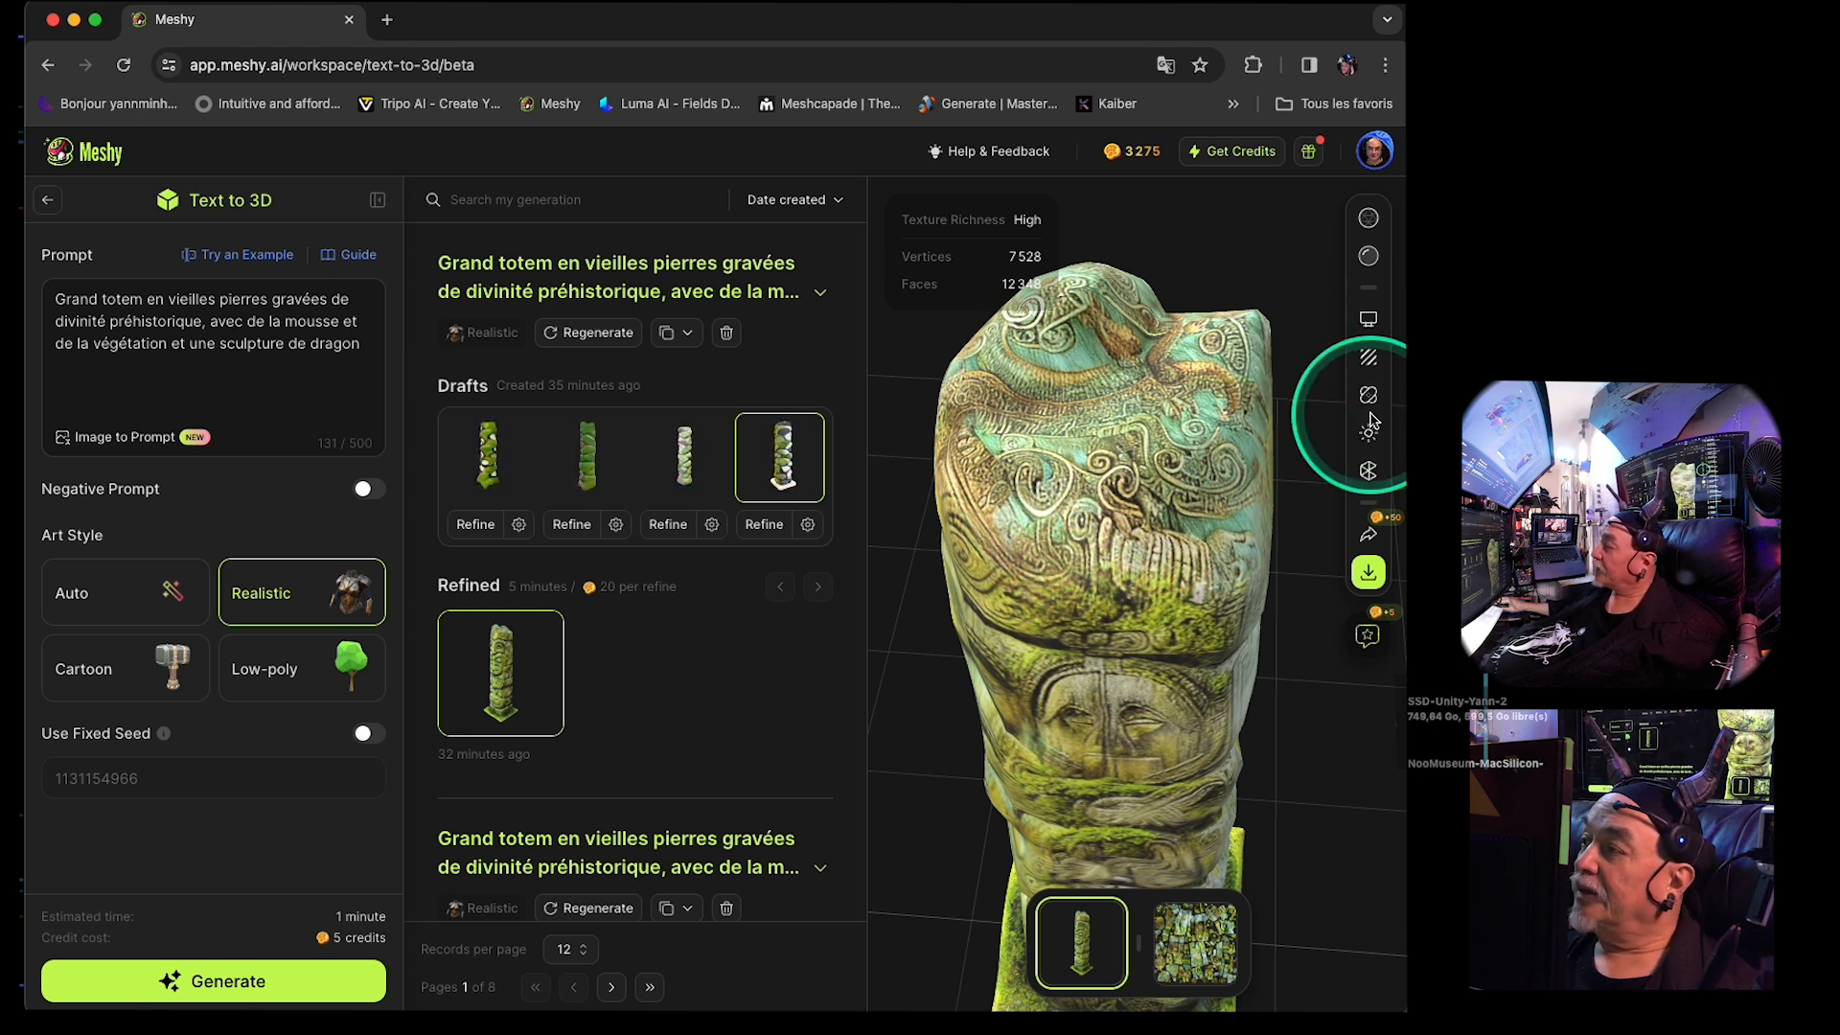
# - Review the refined totem's environment settings, and compare the Triangle and Quad modes in its mesh settings, leaving Triangle selected without applying
pyautogui.click(1371, 434)
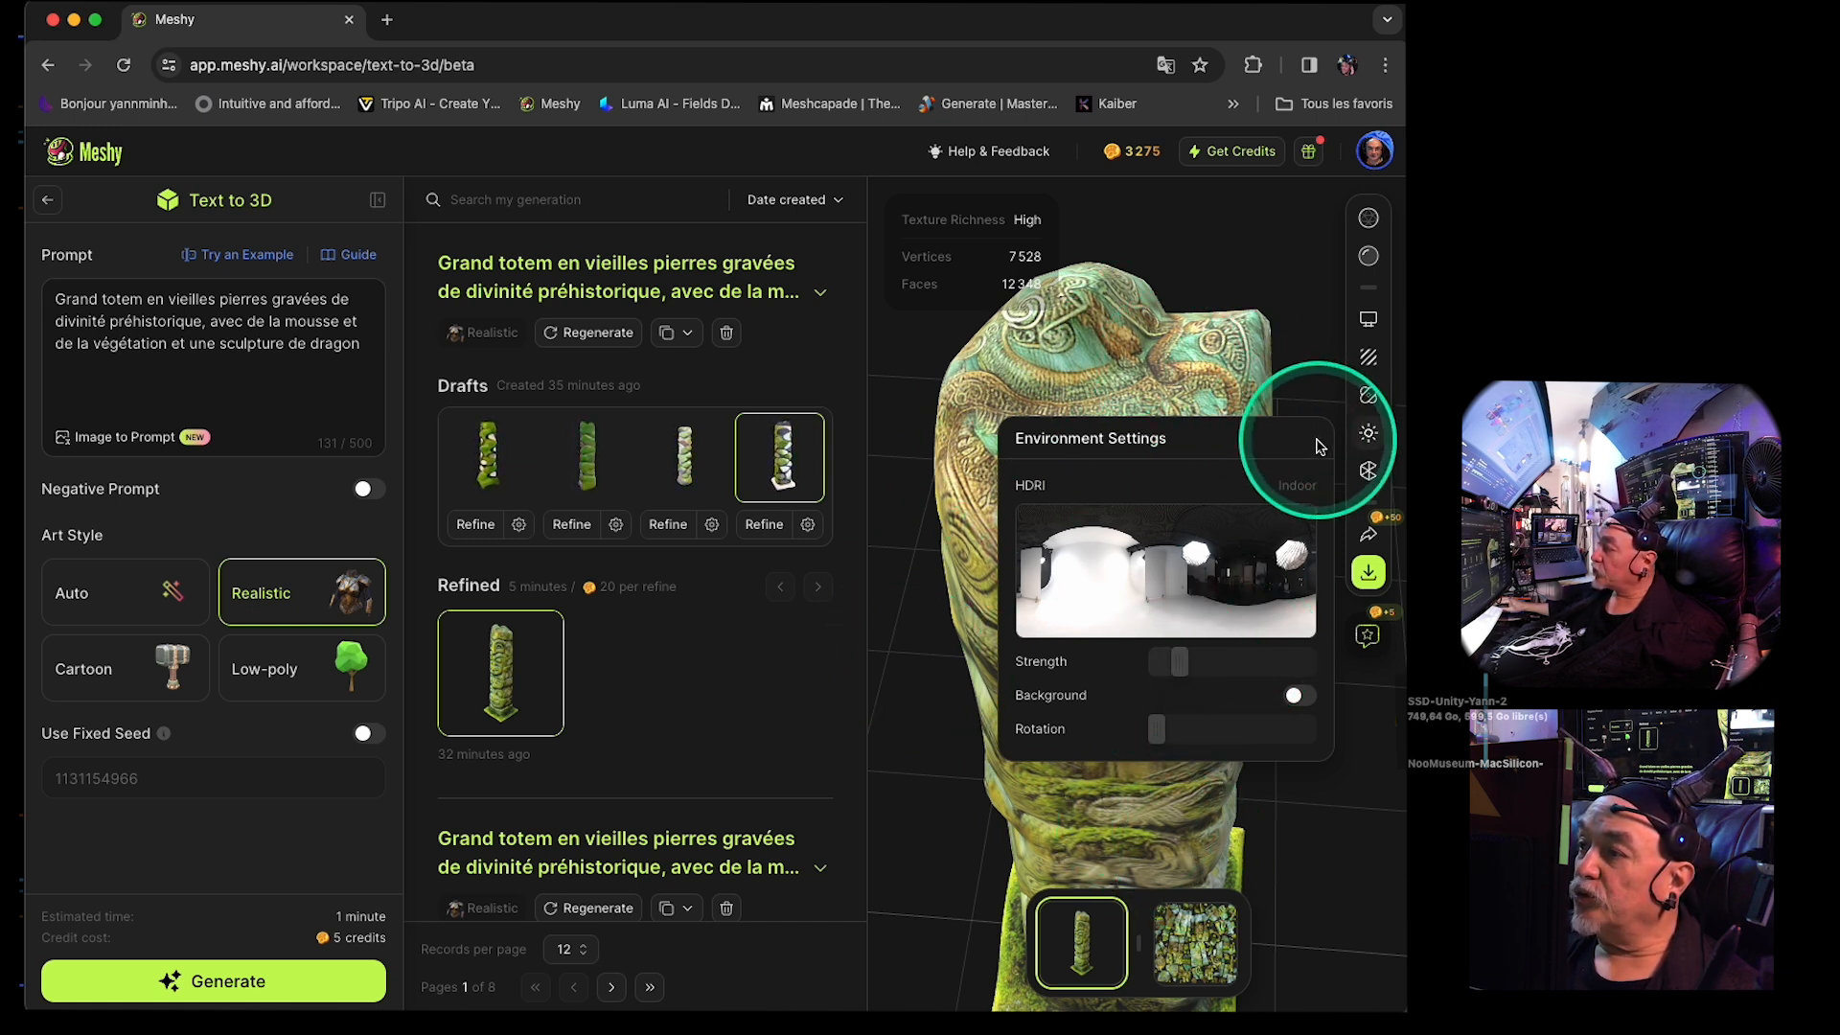
pyautogui.click(1369, 433)
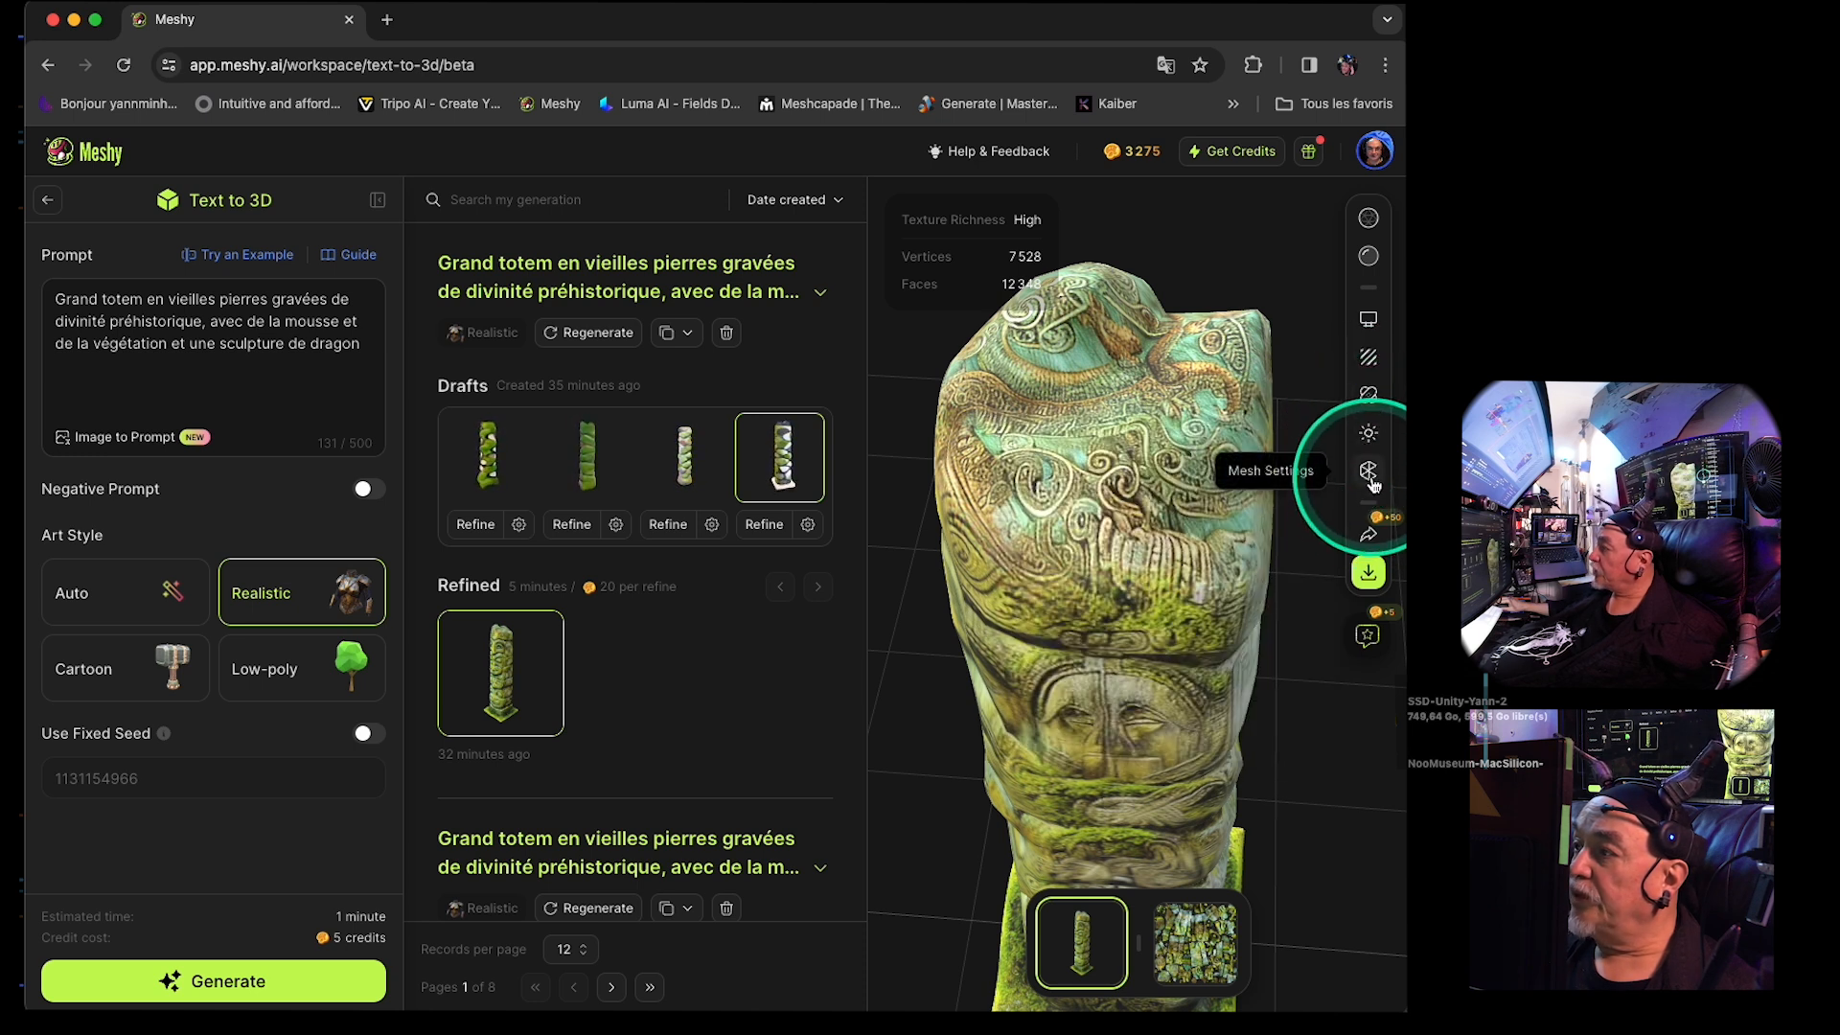
pyautogui.click(1371, 473)
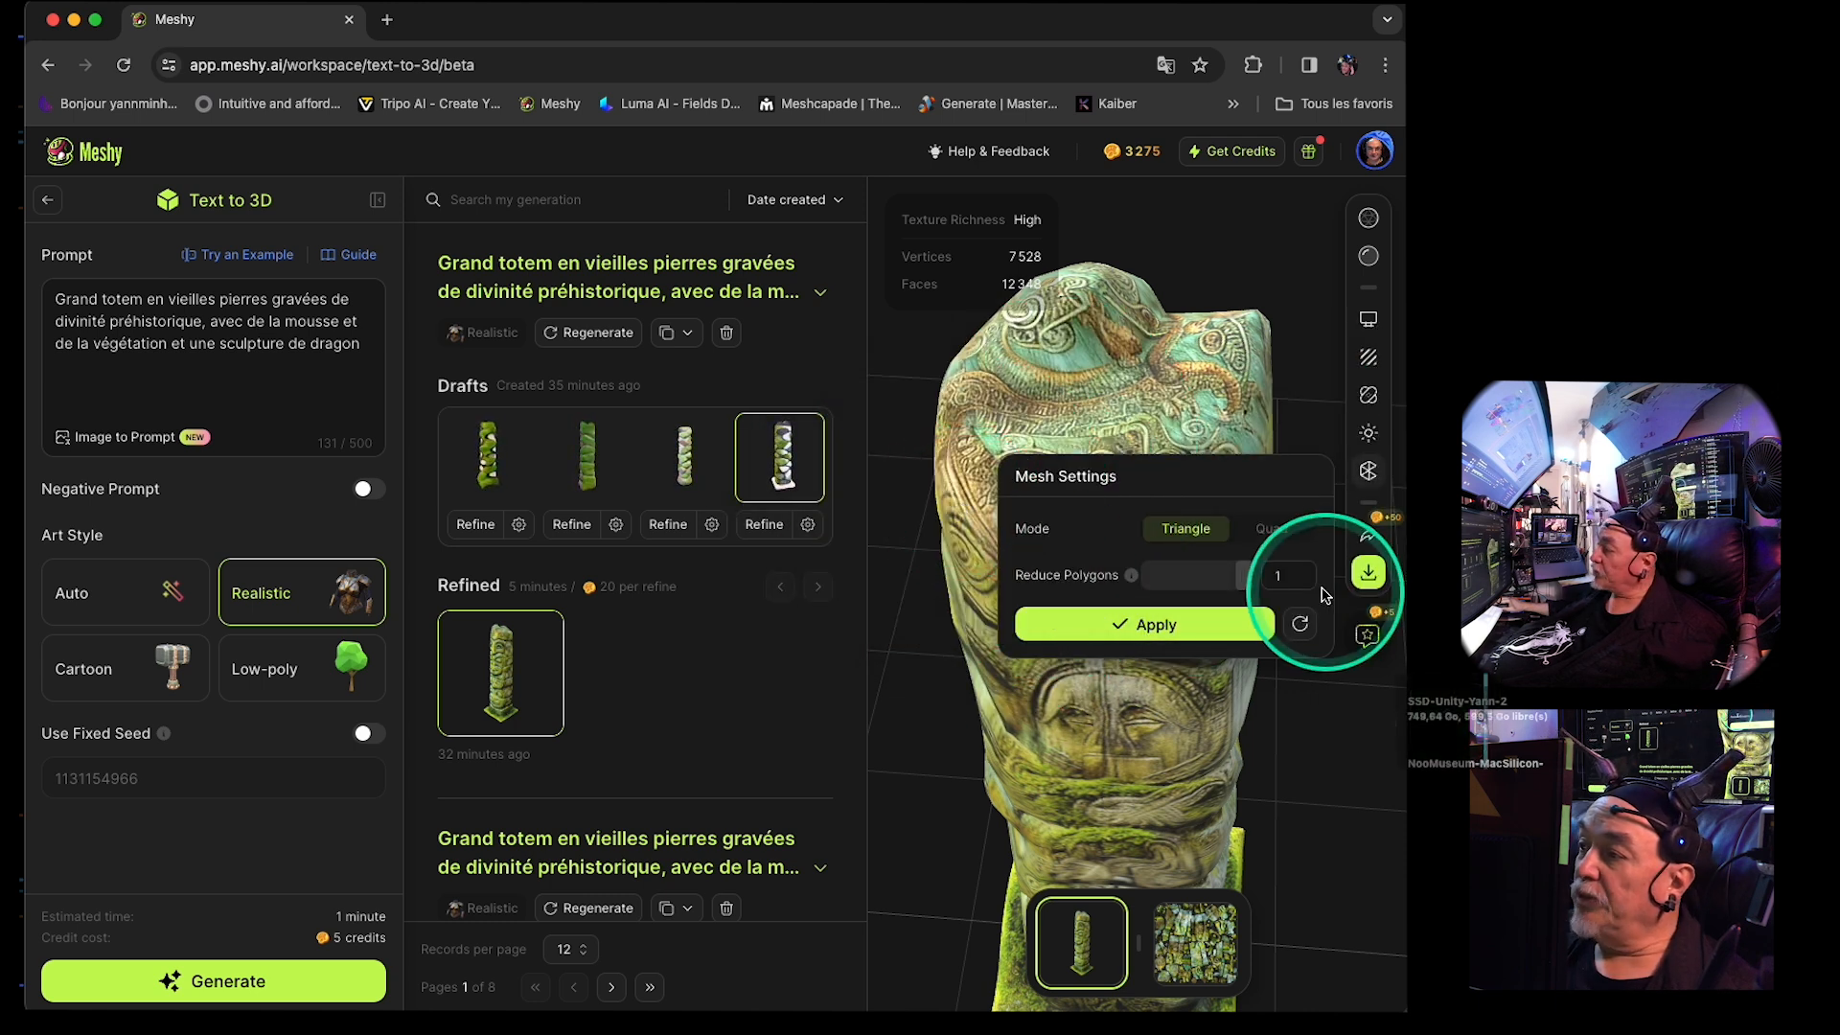
pyautogui.click(1265, 534)
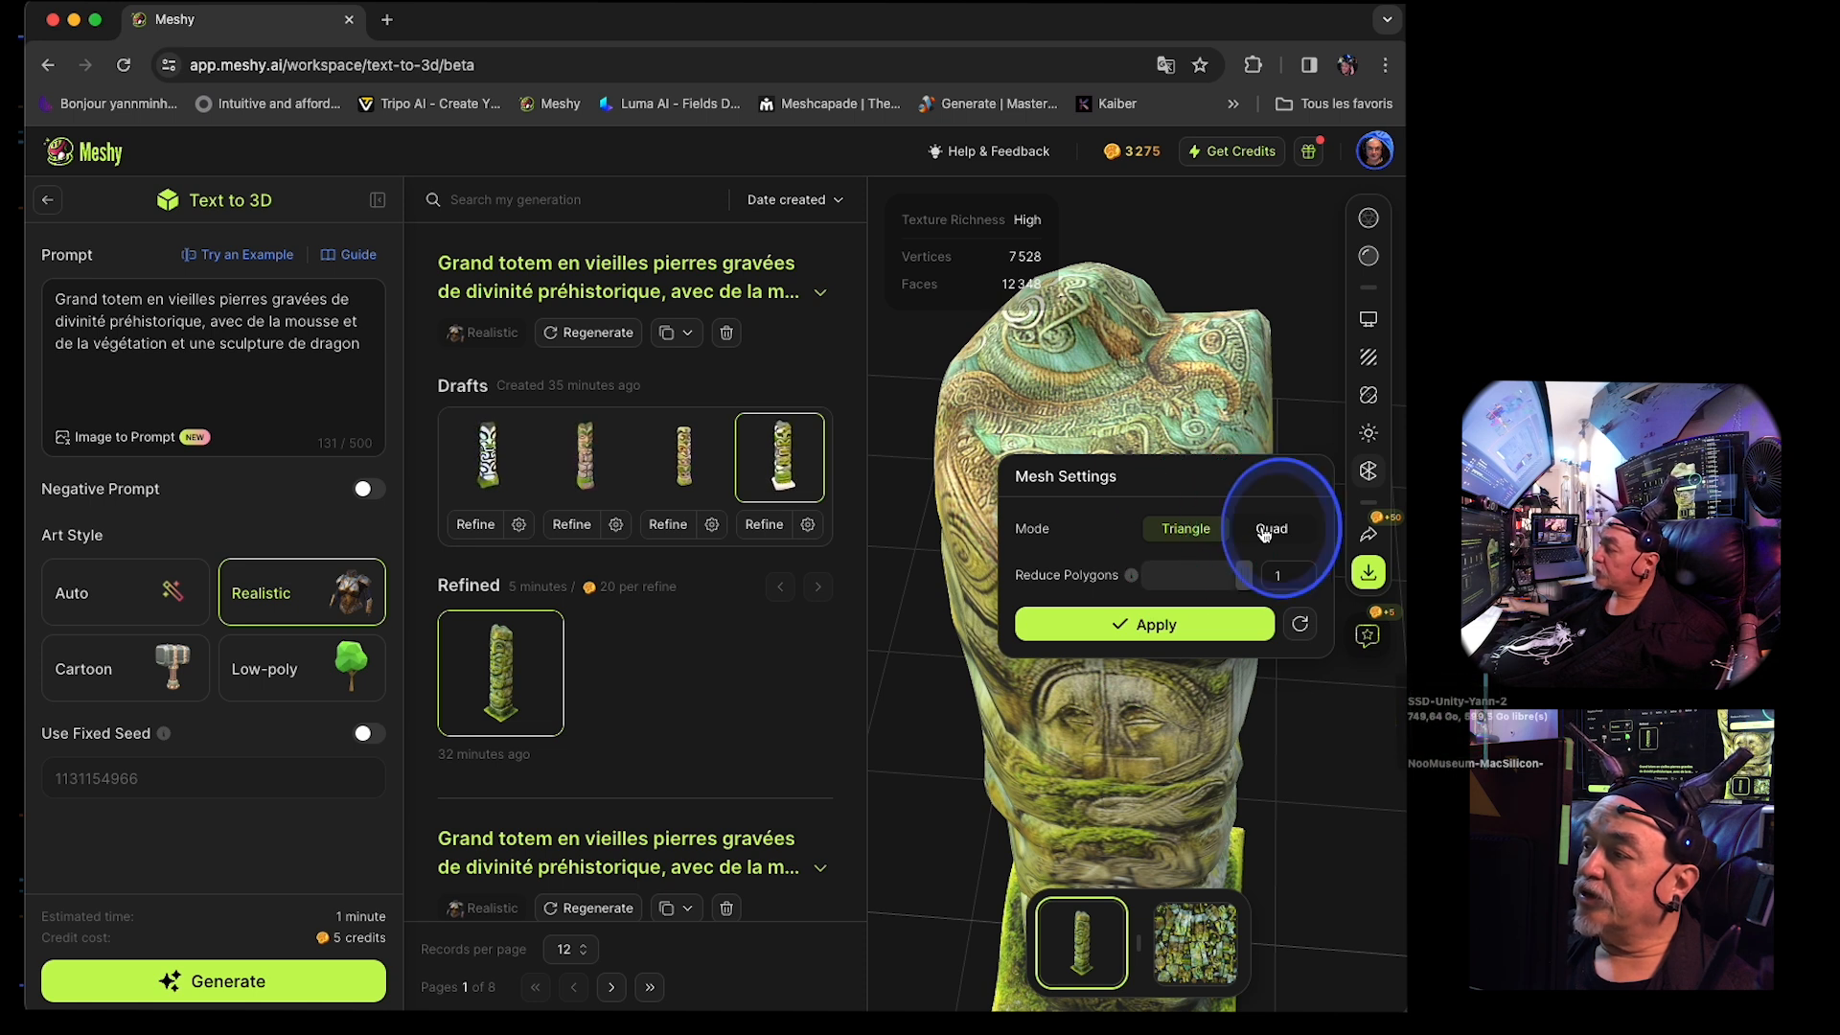
pyautogui.click(1208, 540)
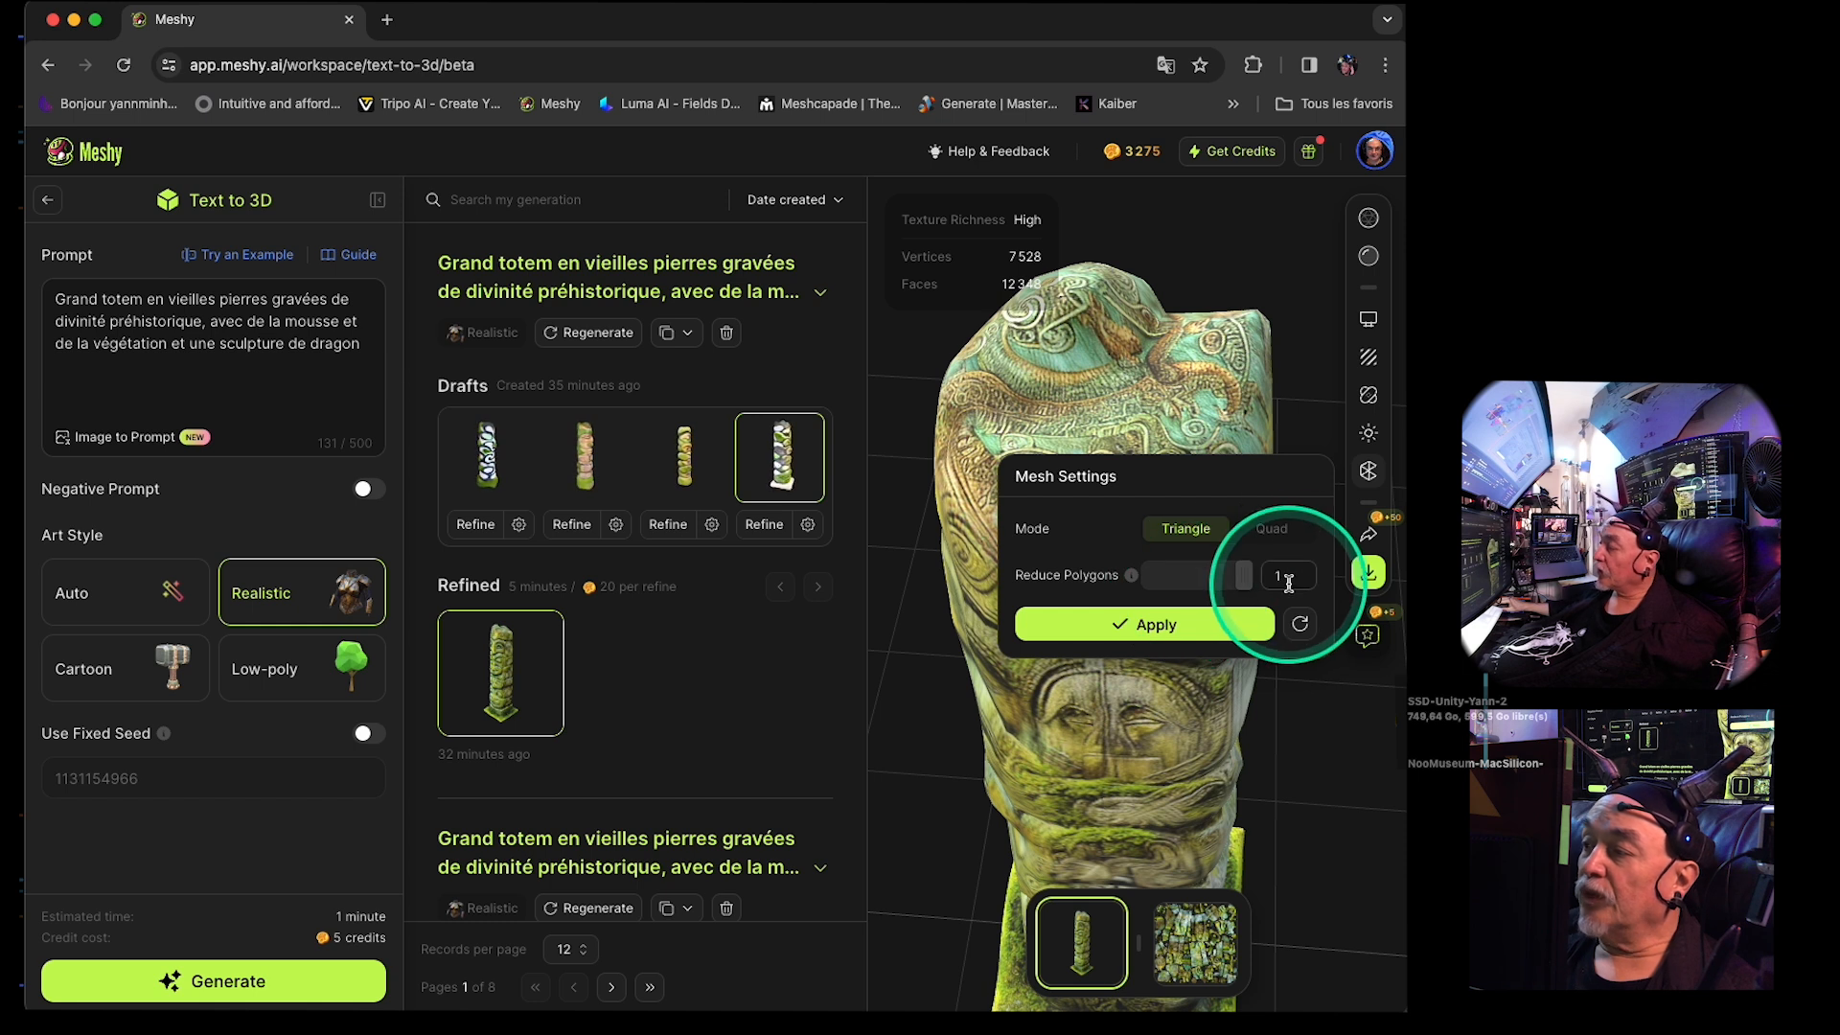
pyautogui.click(1271, 532)
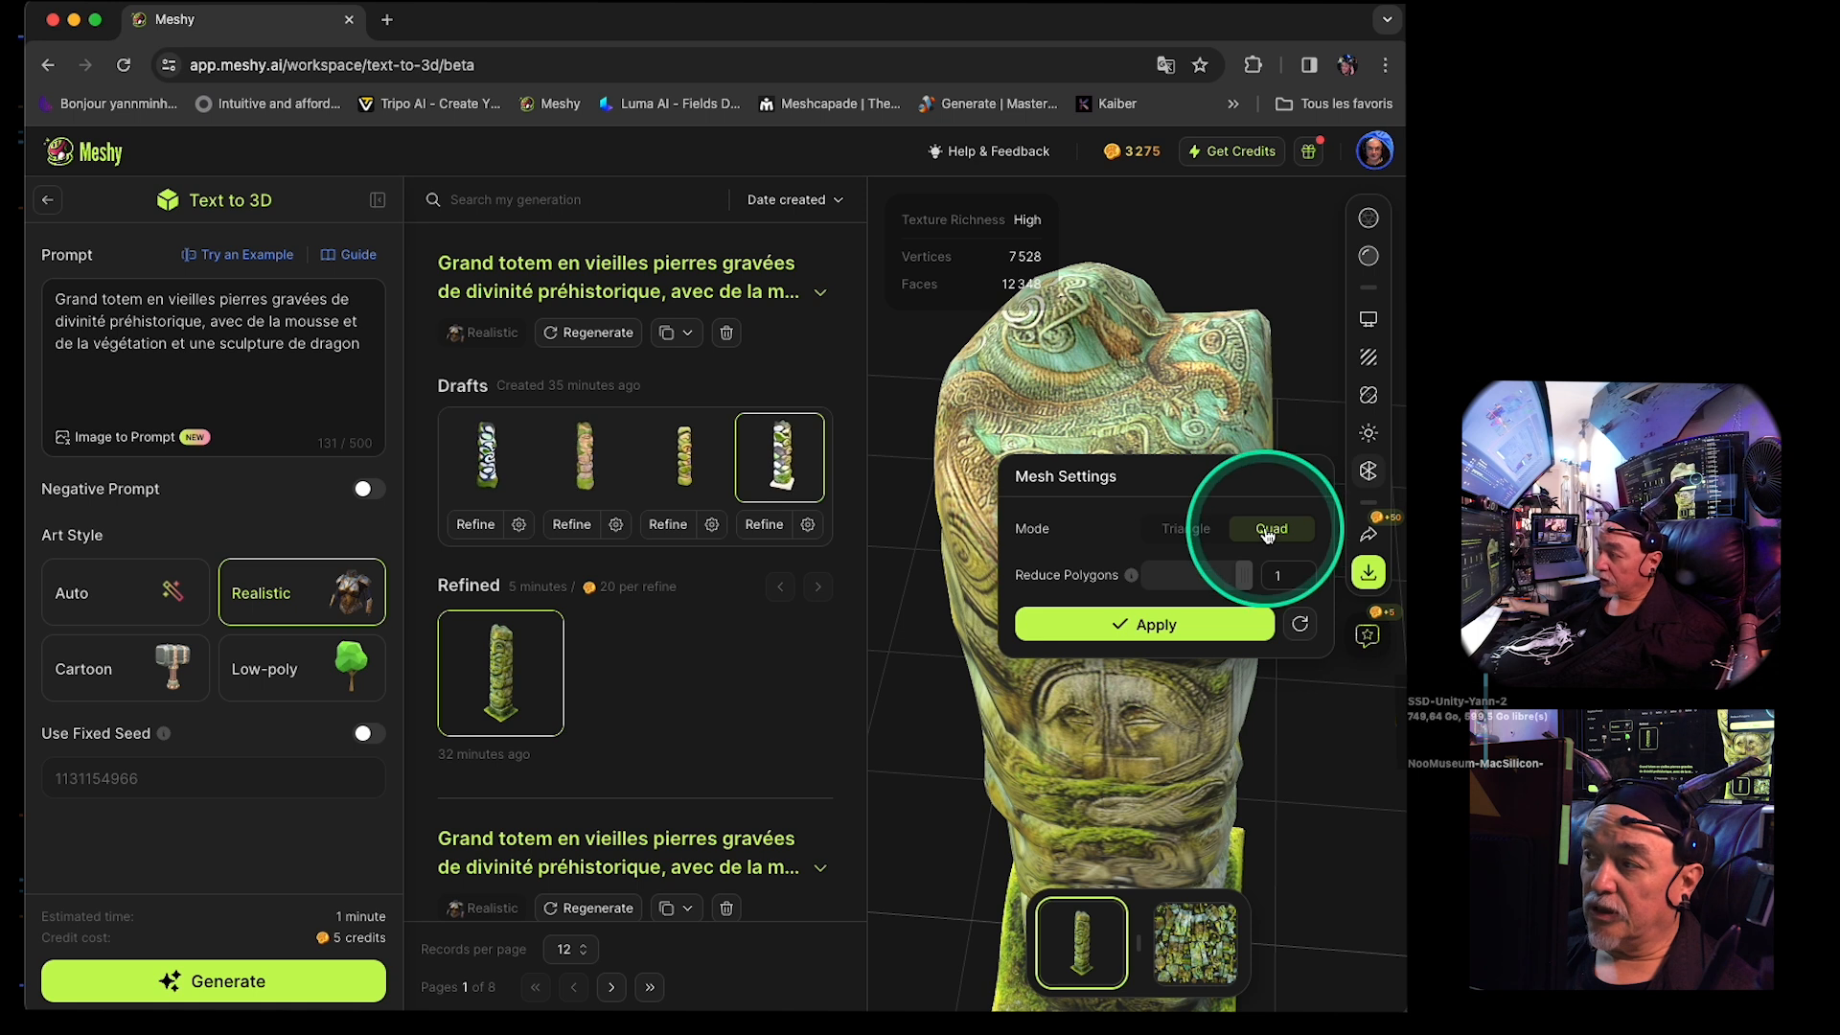
pyautogui.click(1200, 538)
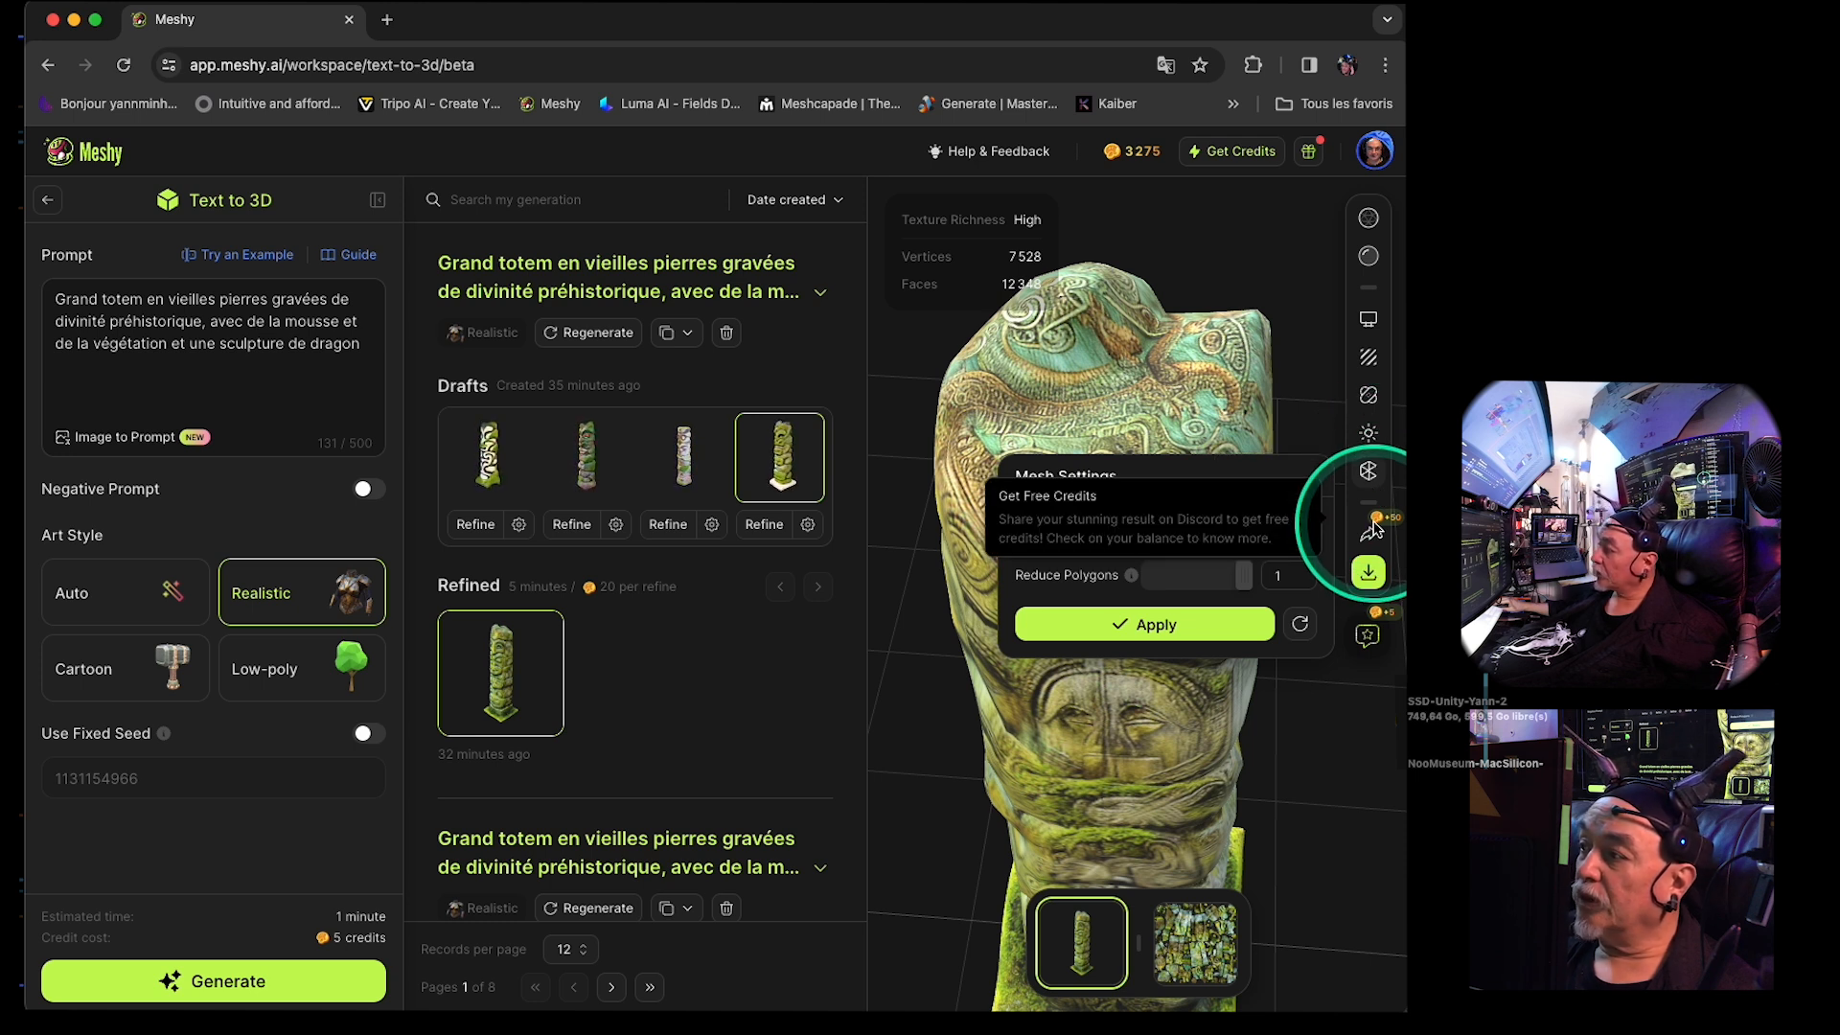
pyautogui.press('ctrl')
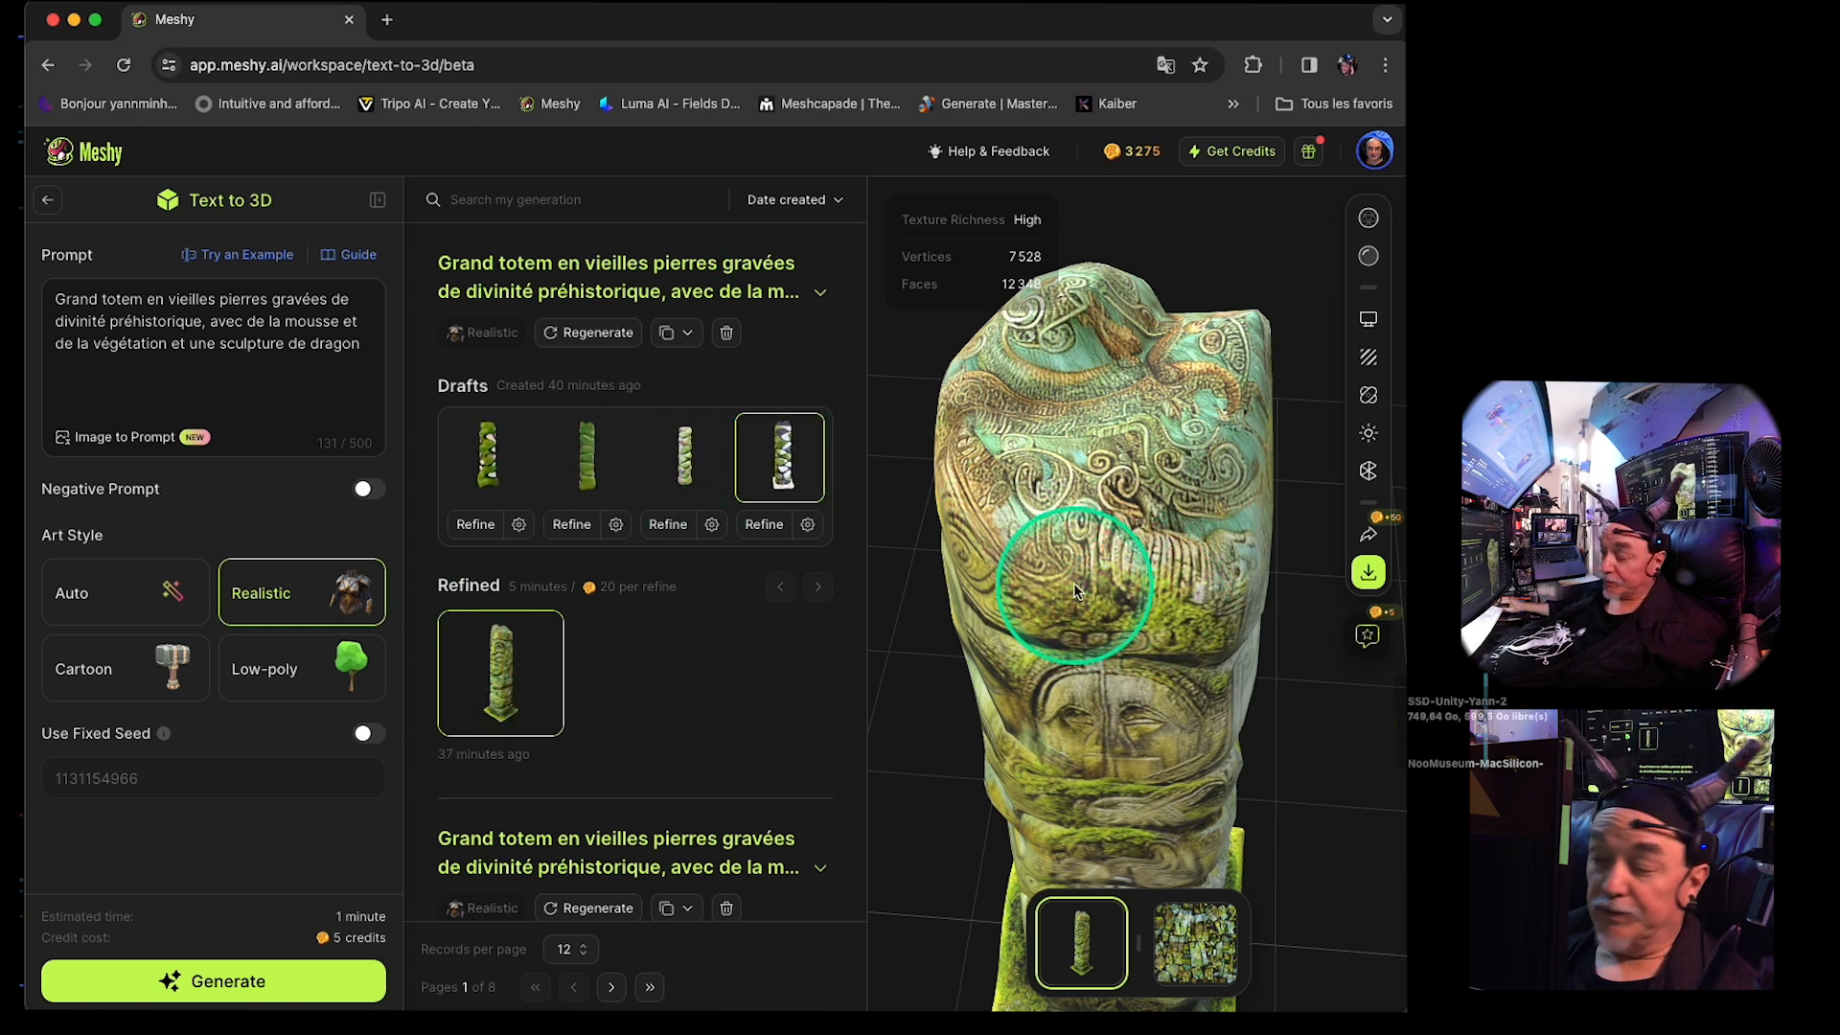
# - Try the obj, glb and stl download formats for the refined totem, and start its download as fbx
pyautogui.click(1369, 575)
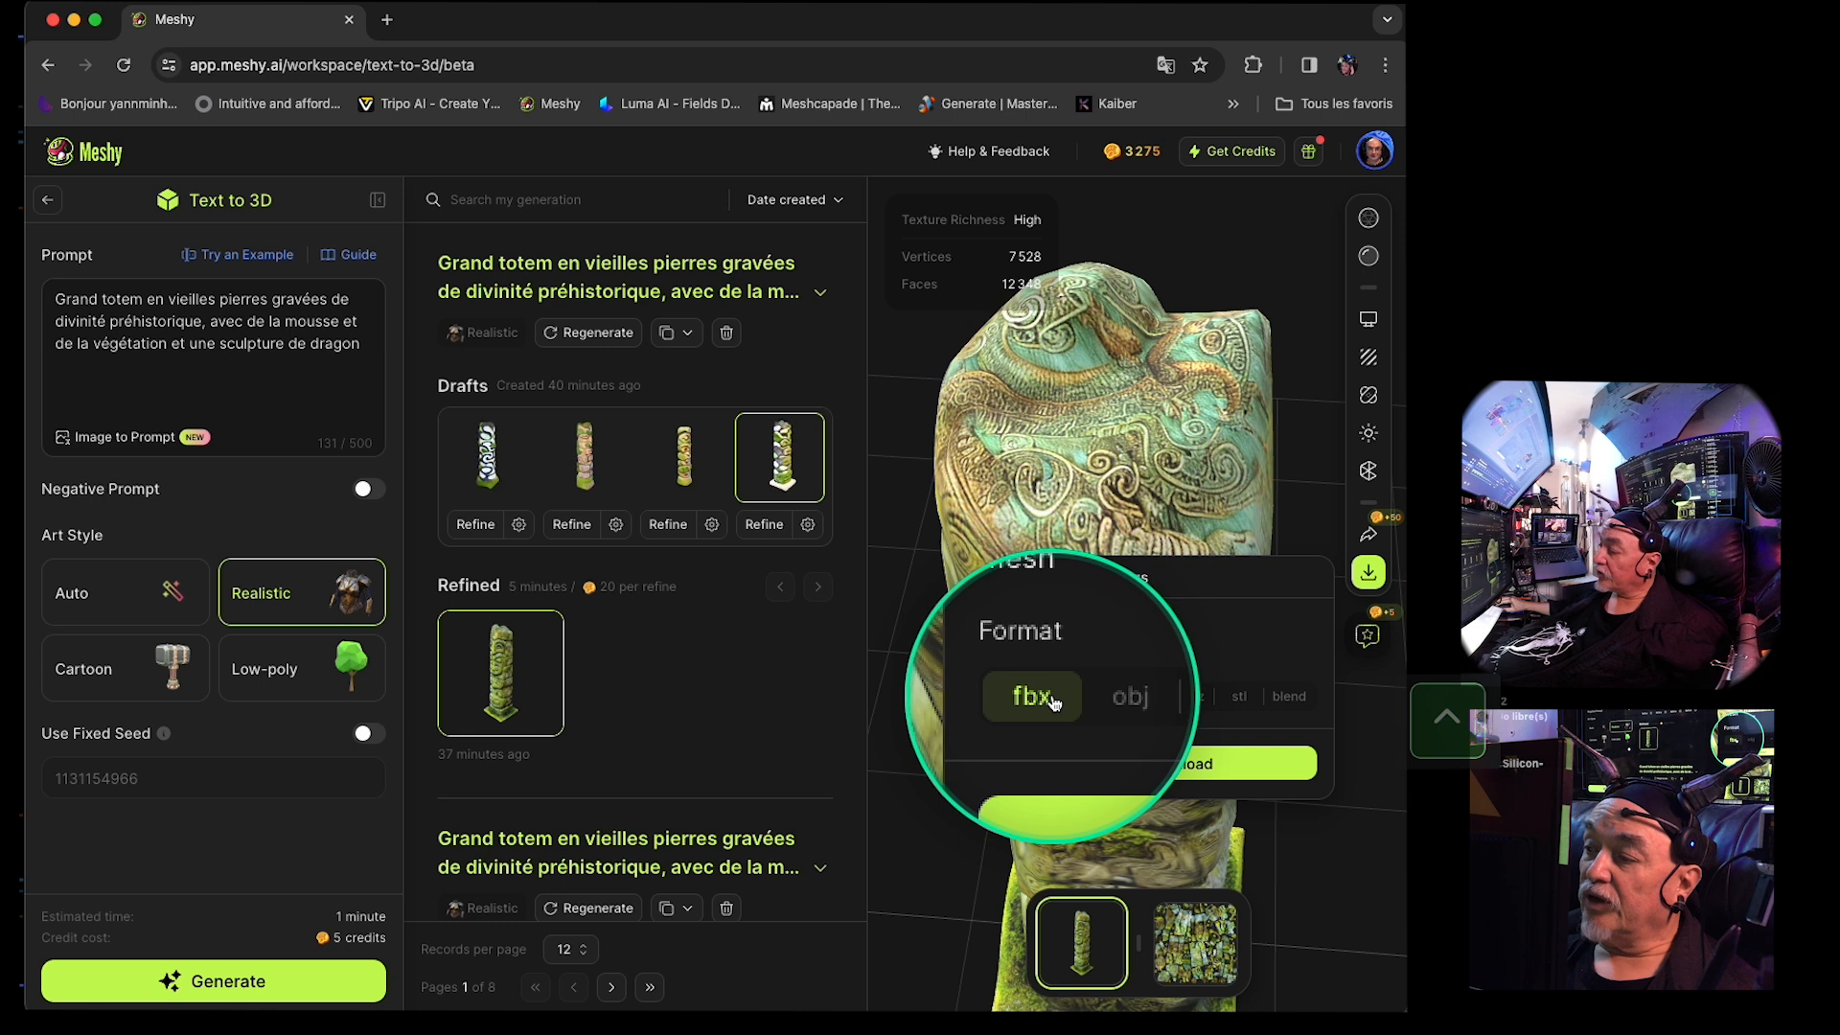
pyautogui.click(1093, 699)
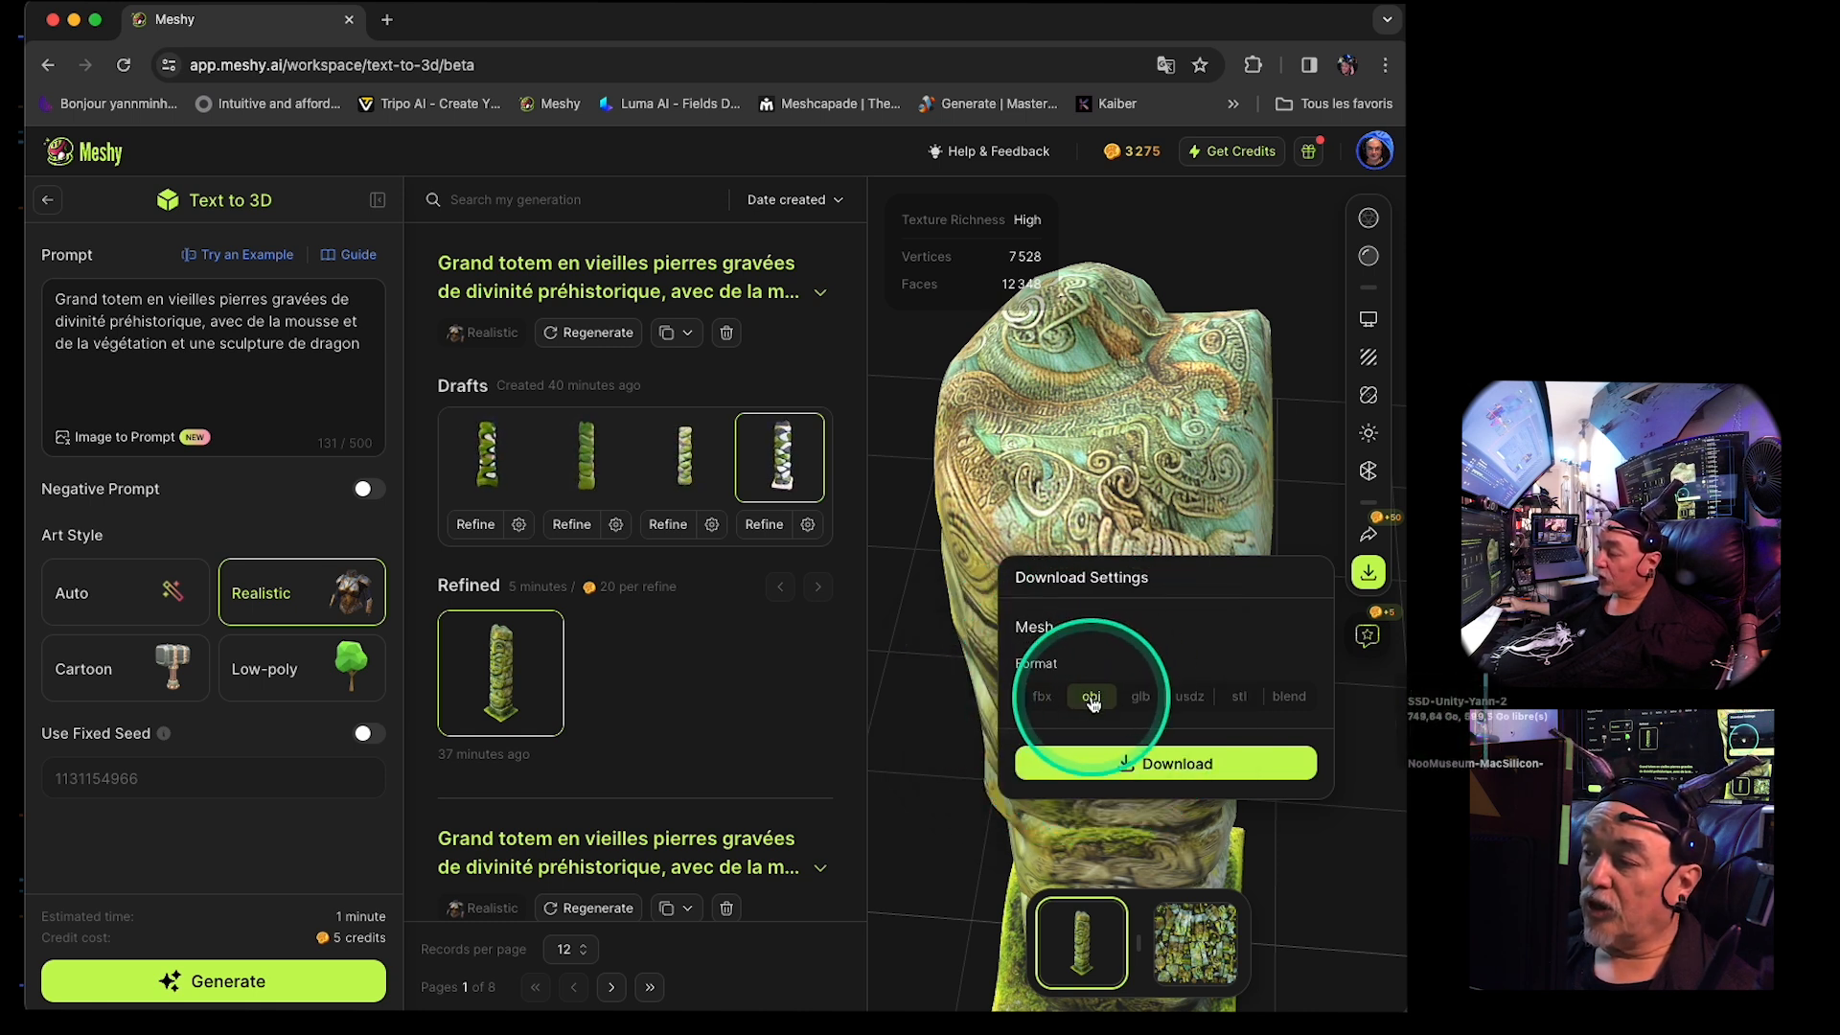
pyautogui.click(1153, 705)
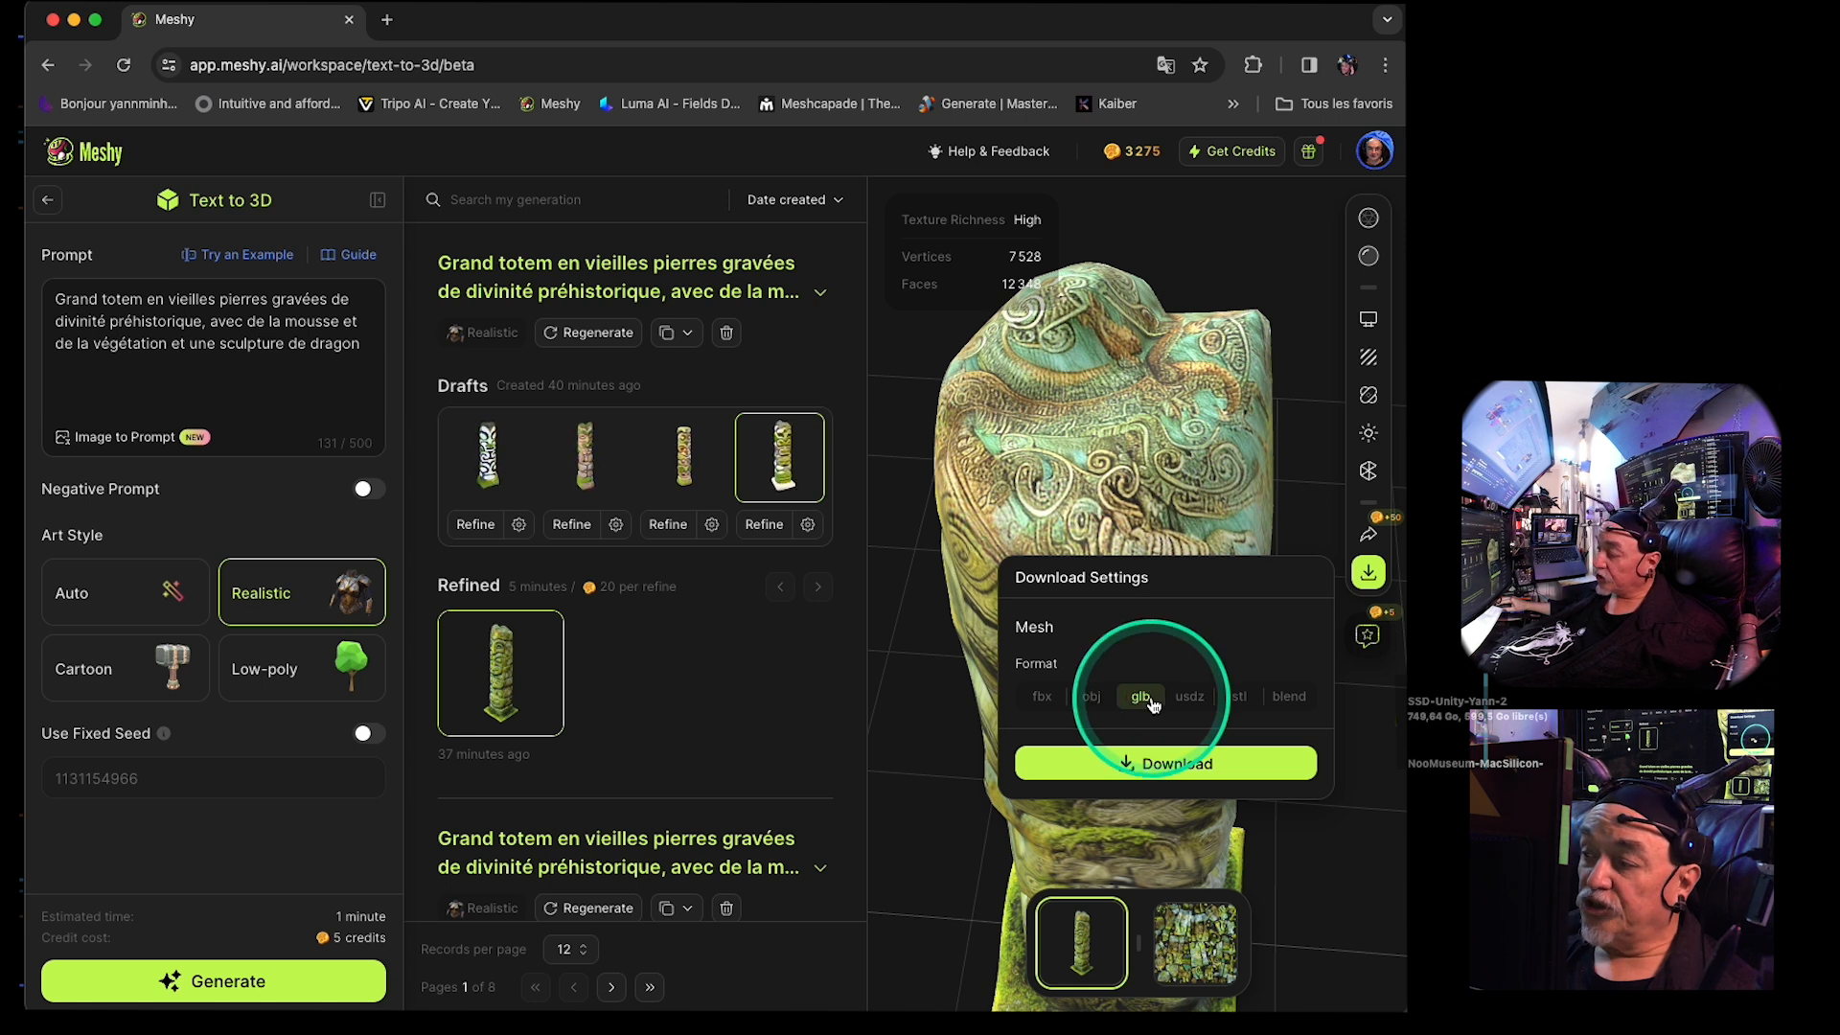
pyautogui.click(1241, 698)
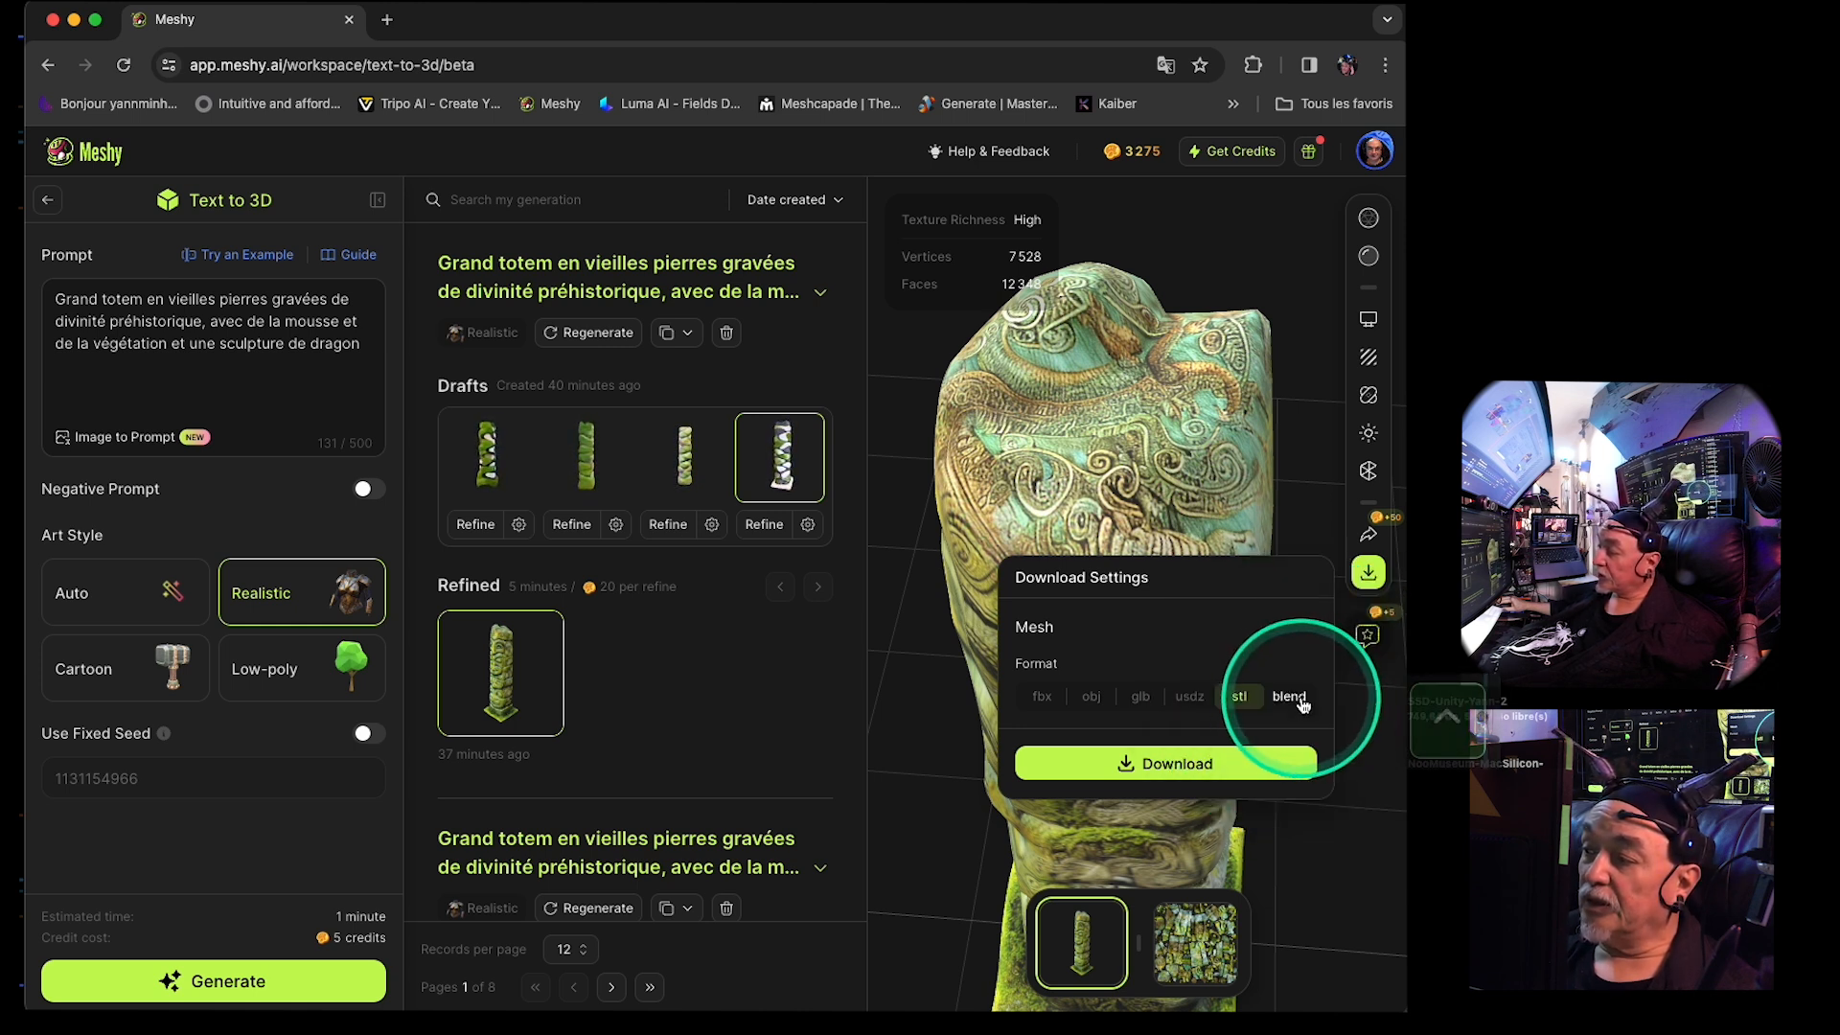
pyautogui.click(1042, 699)
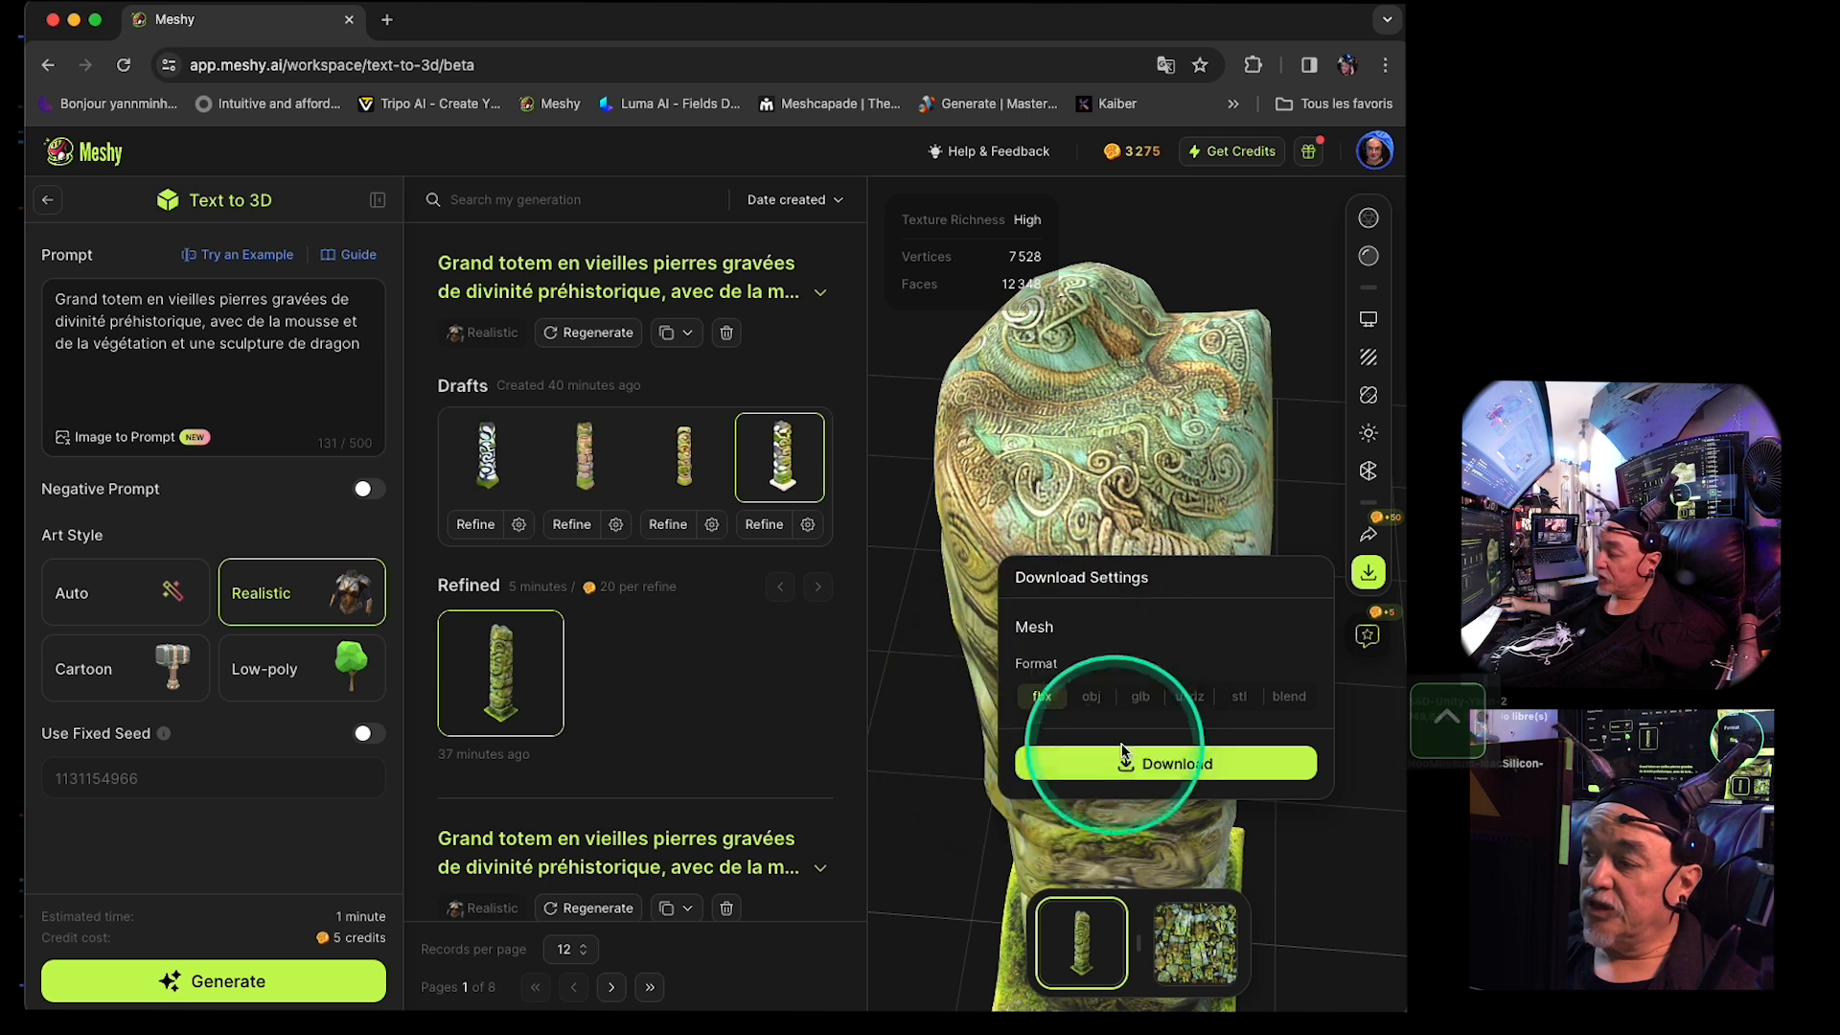
pyautogui.click(1156, 764)
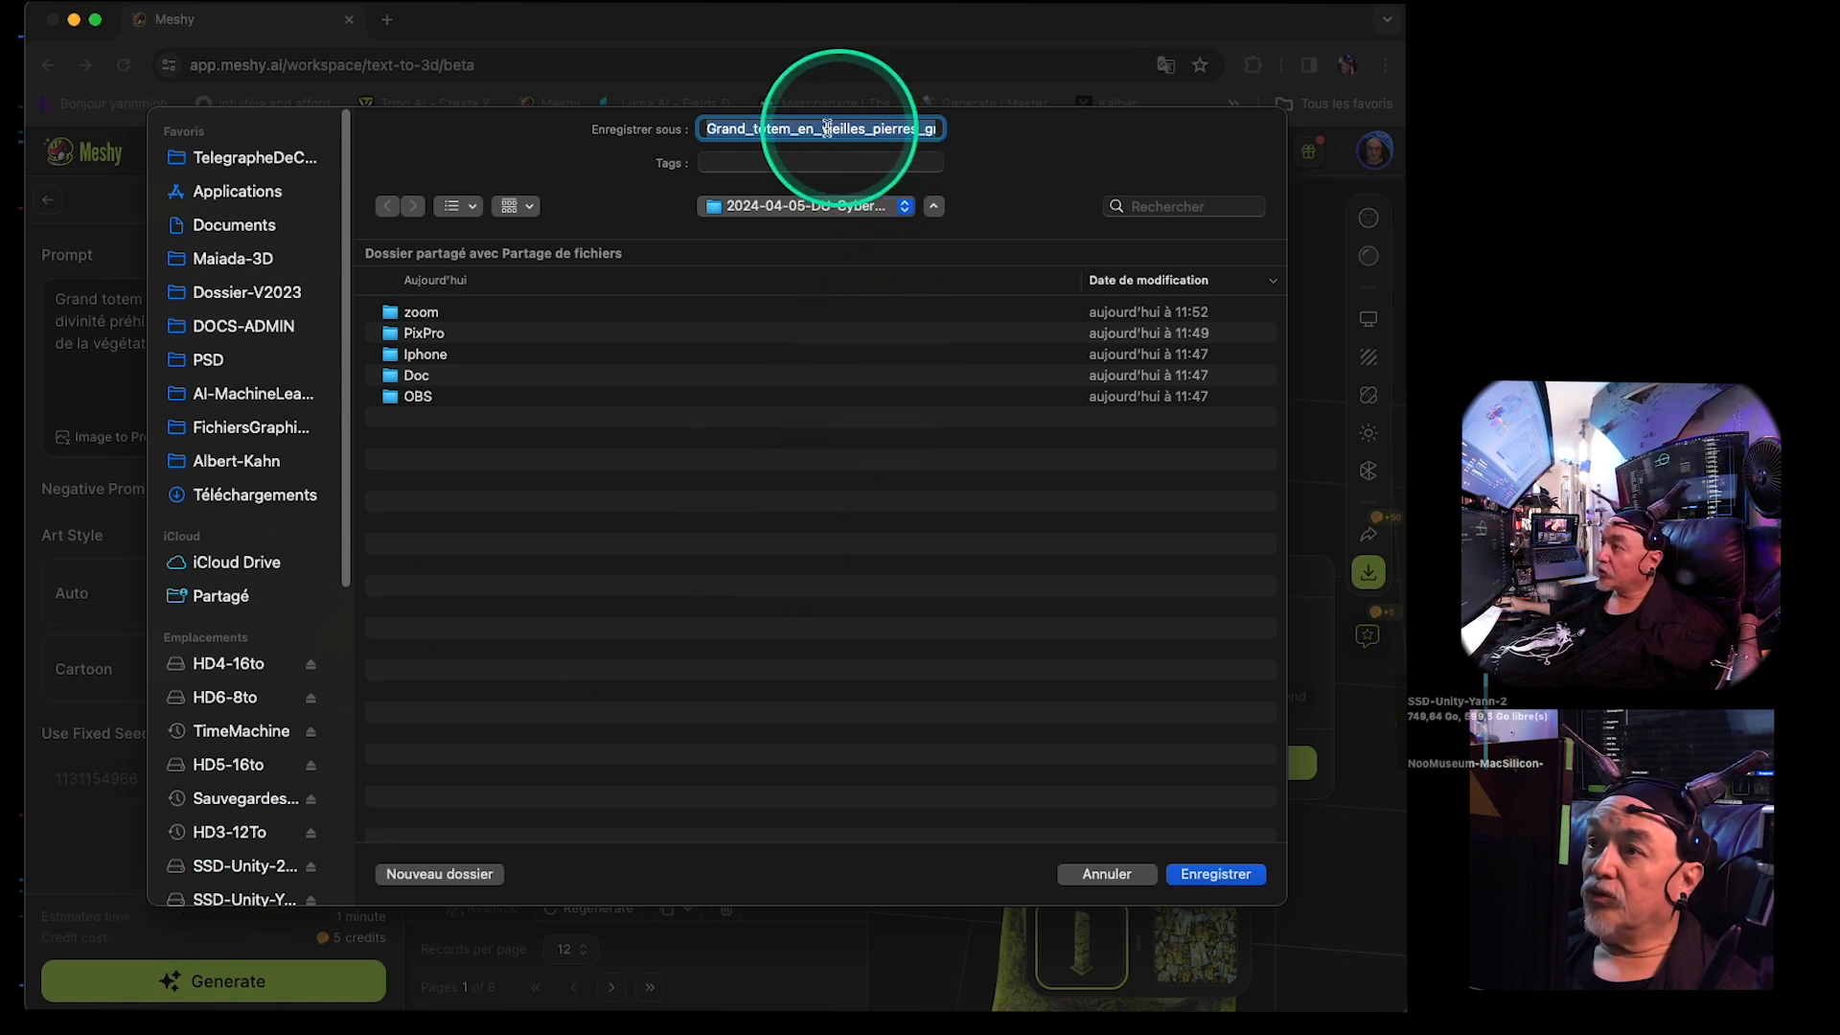
# - Save the downloaded totem under its suggested file name in the 2024-04-06-Tuto-Meshy folder inside 003-Montages-C
pyautogui.click(861, 207)
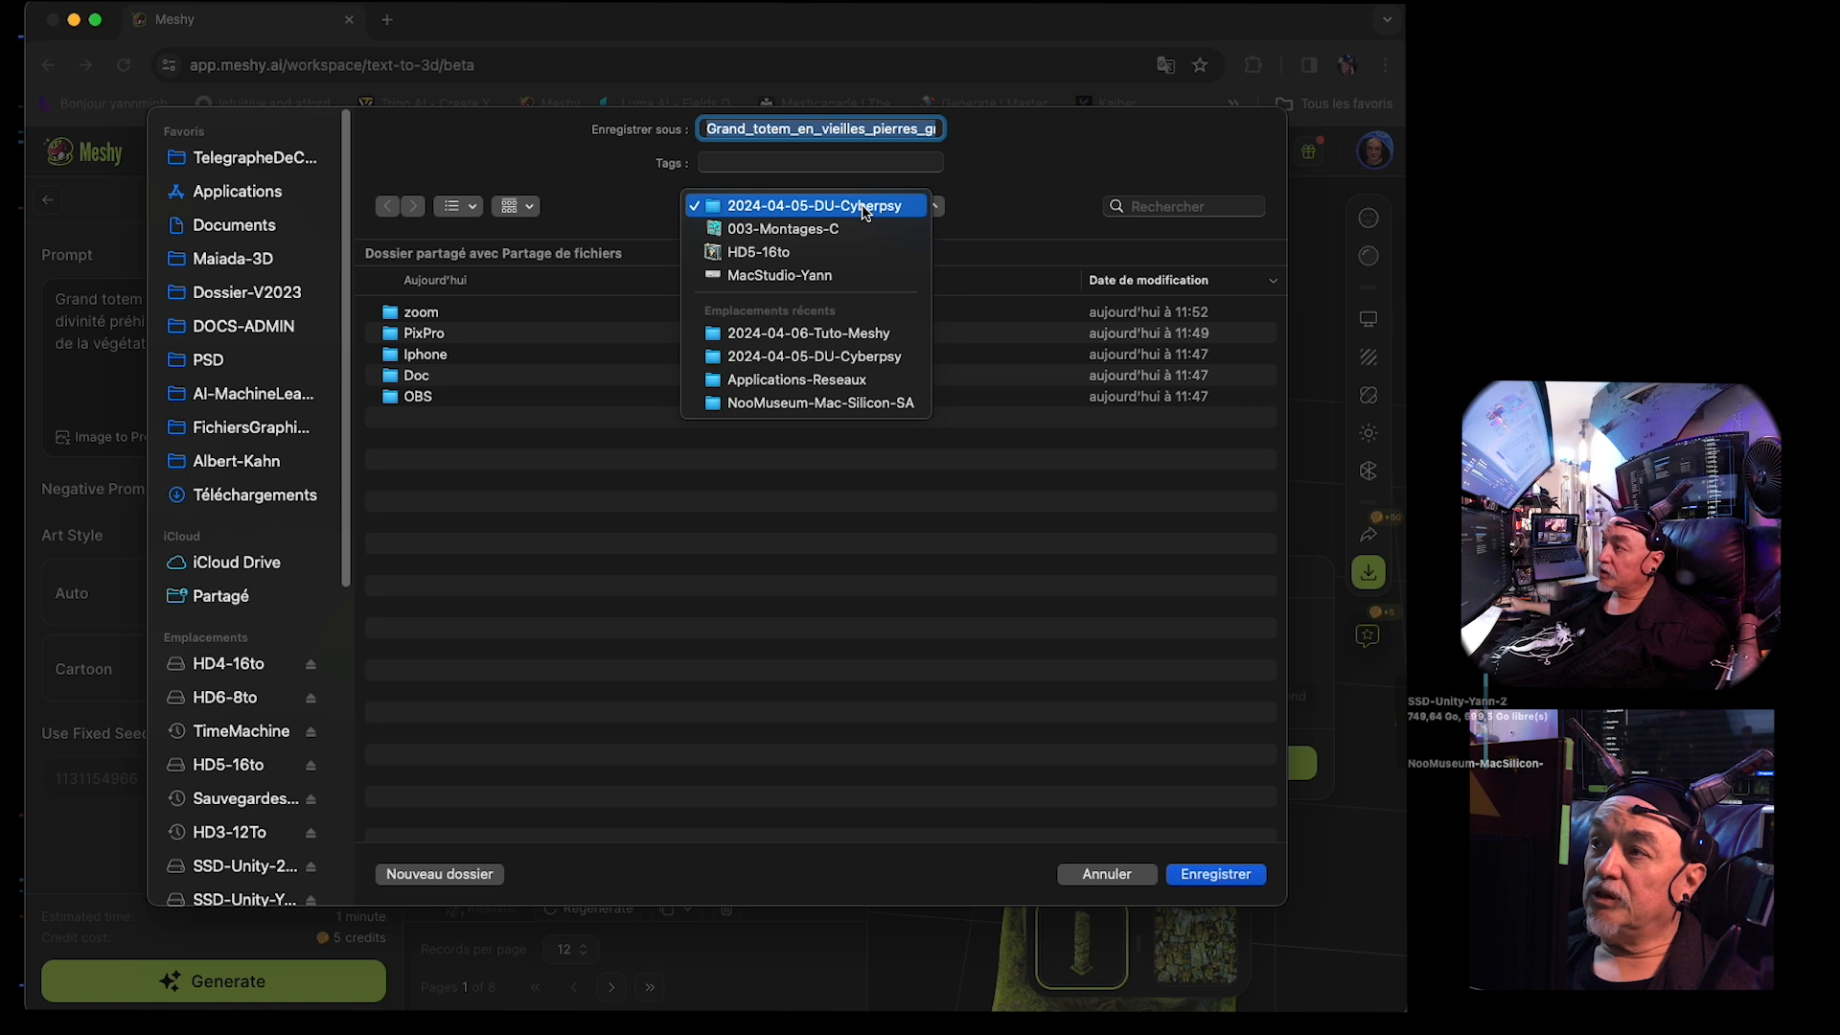
pyautogui.click(832, 229)
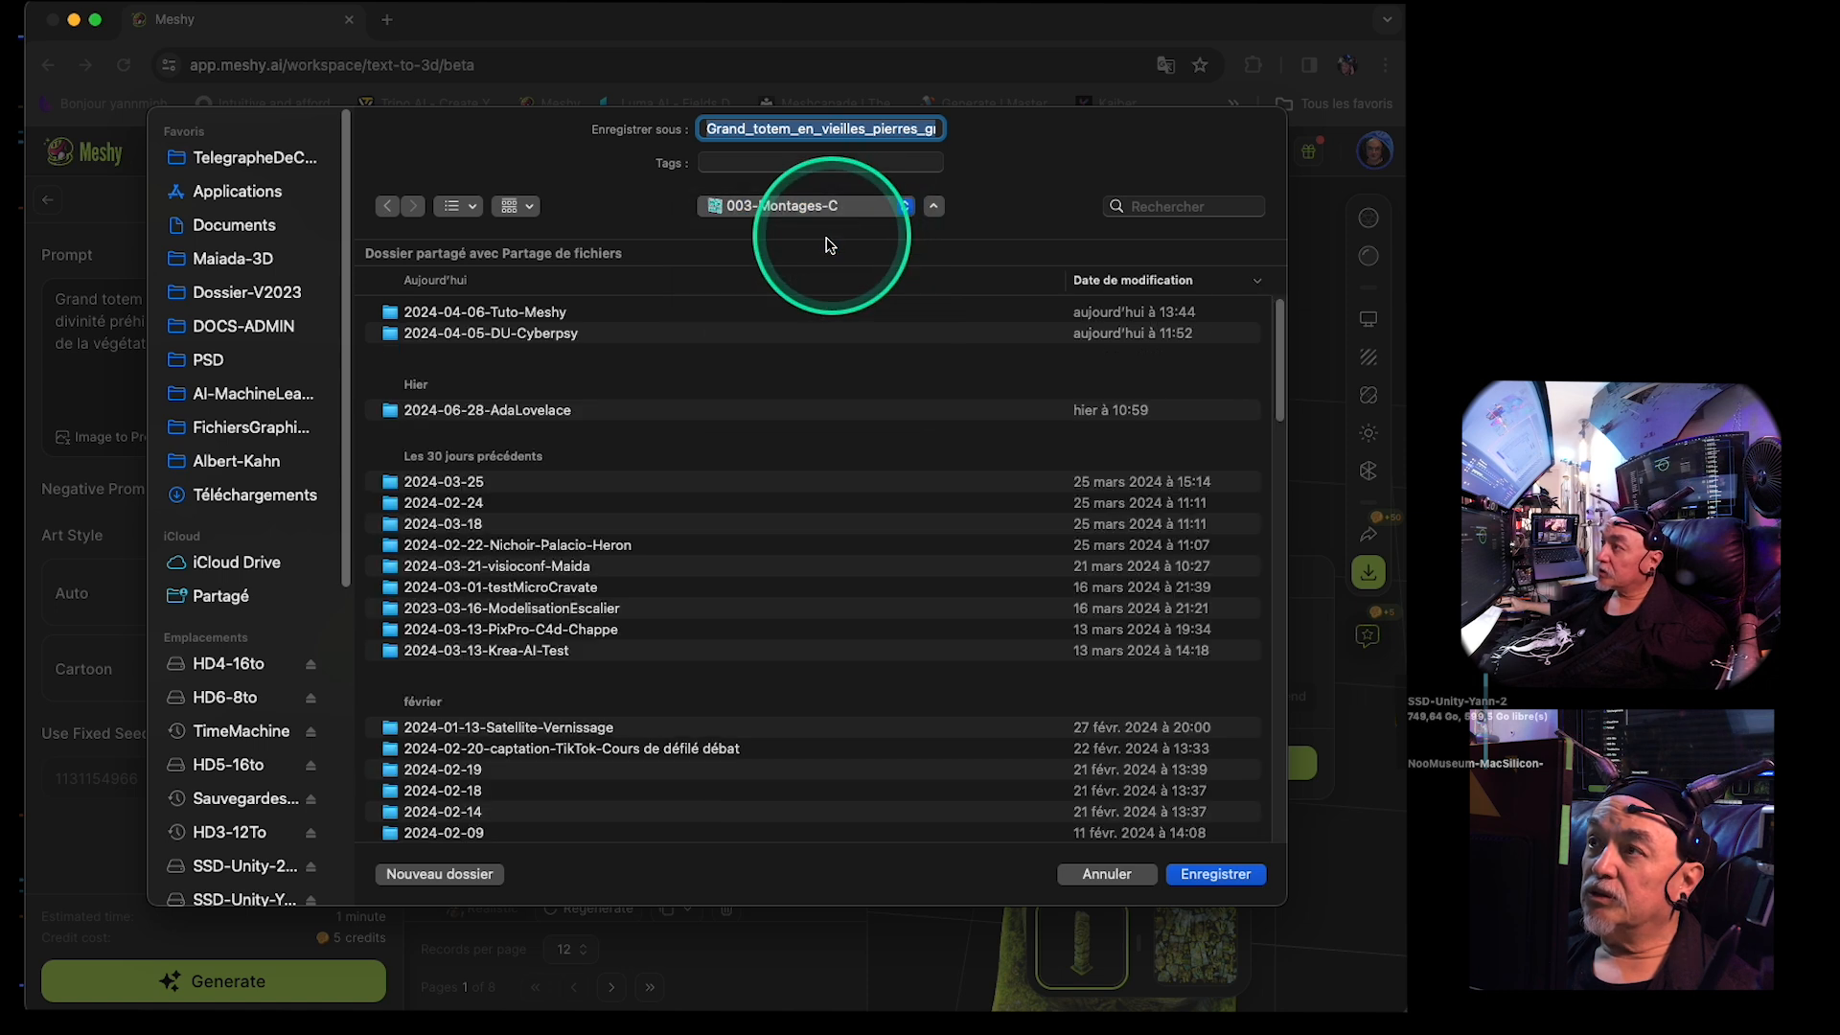
pyautogui.doubleClick(537, 314)
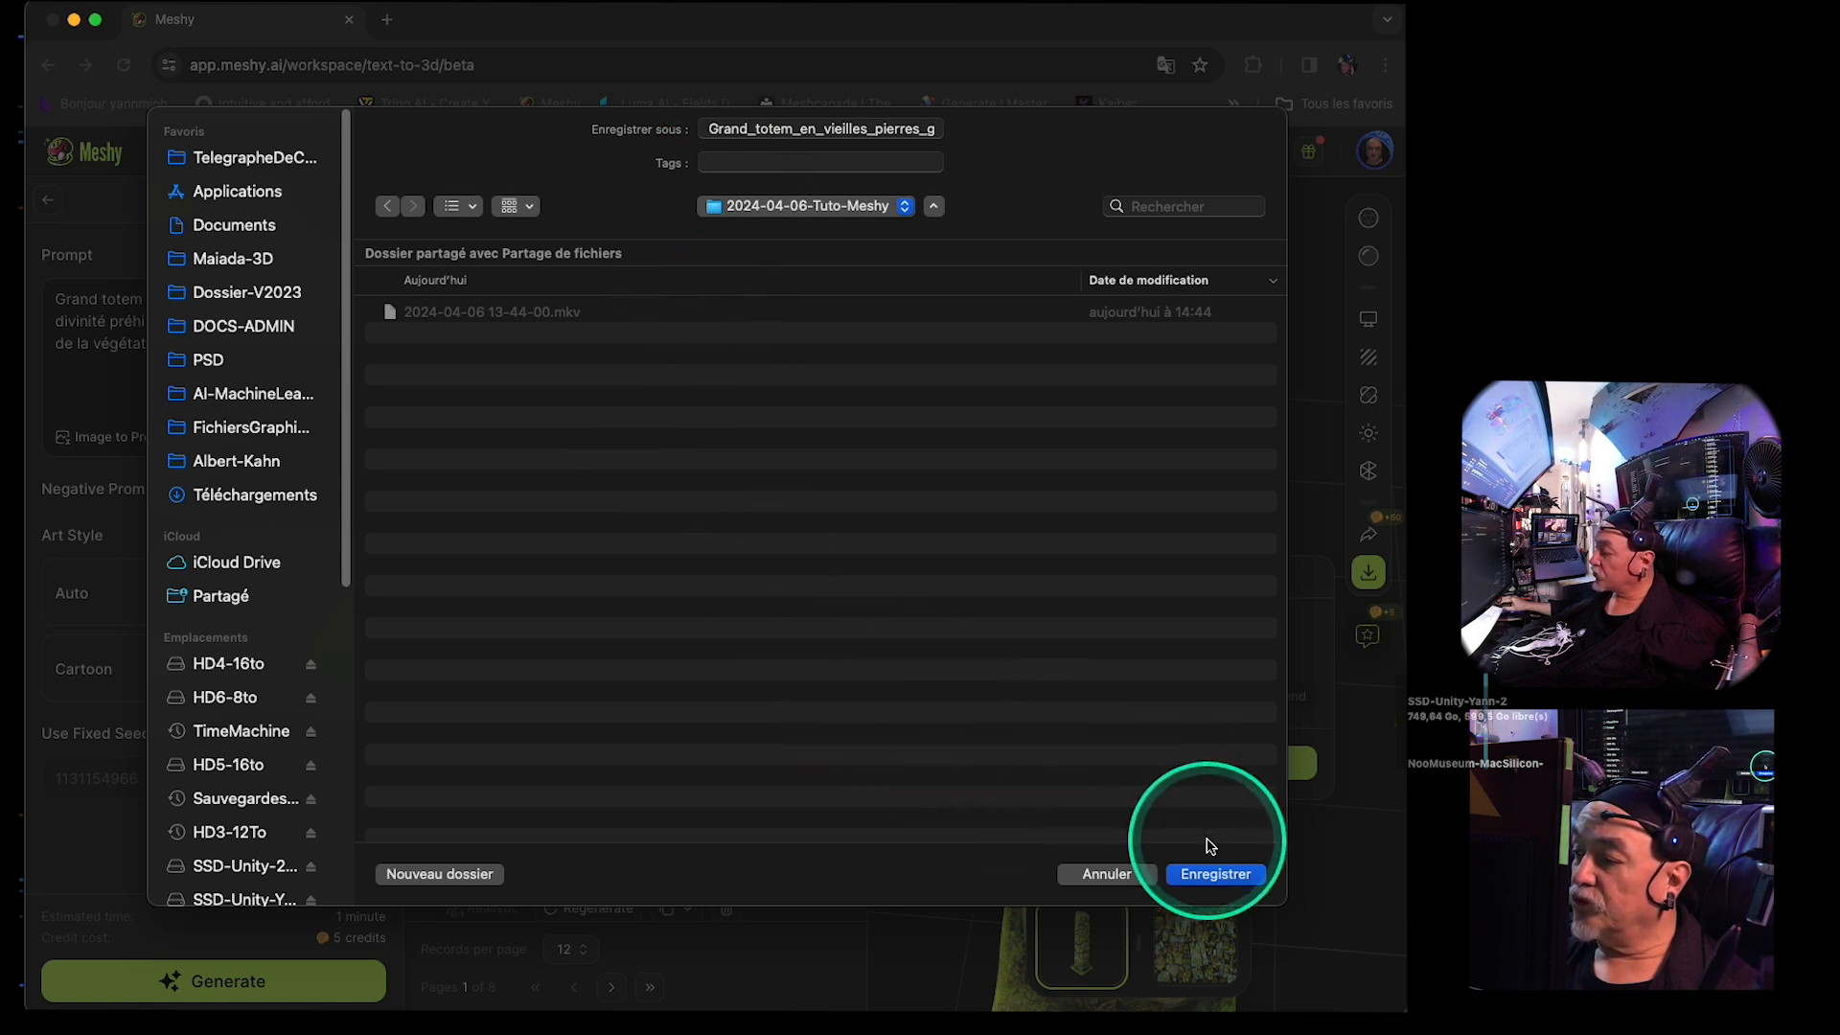
pyautogui.click(1209, 875)
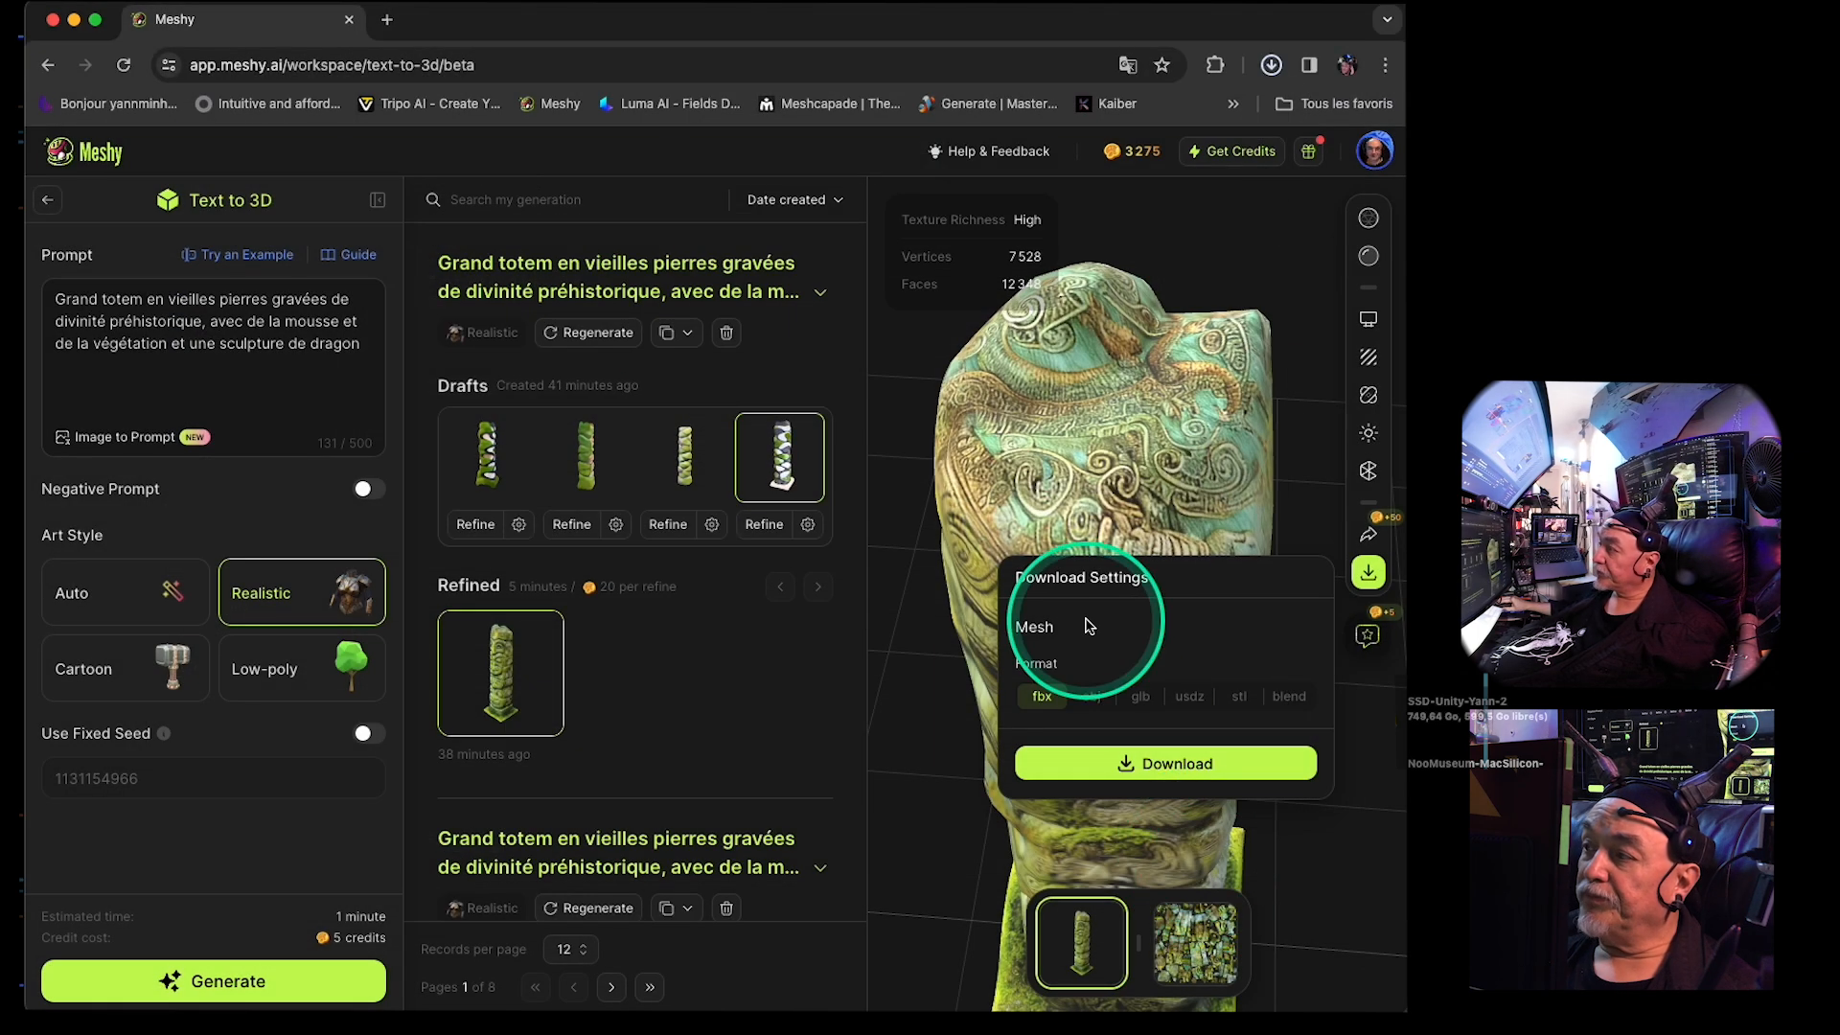